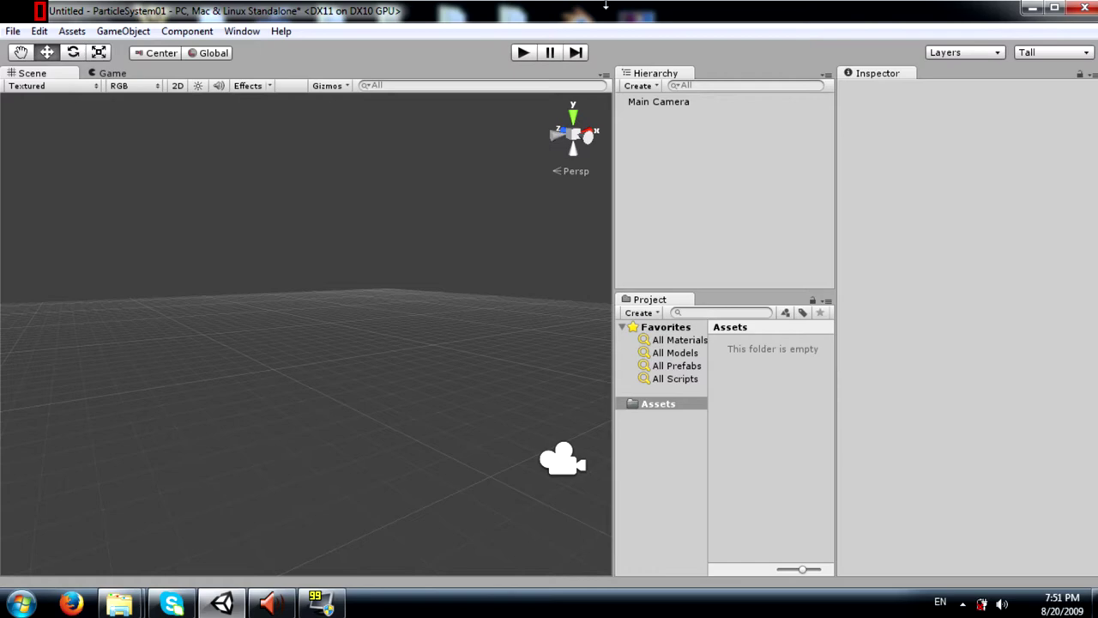
# Add a Particle System object to the scene and view its emission from an orbited angle
pyautogui.click(123, 31)
pyautogui.moveTo(144, 85)
pyautogui.click(378, 85)
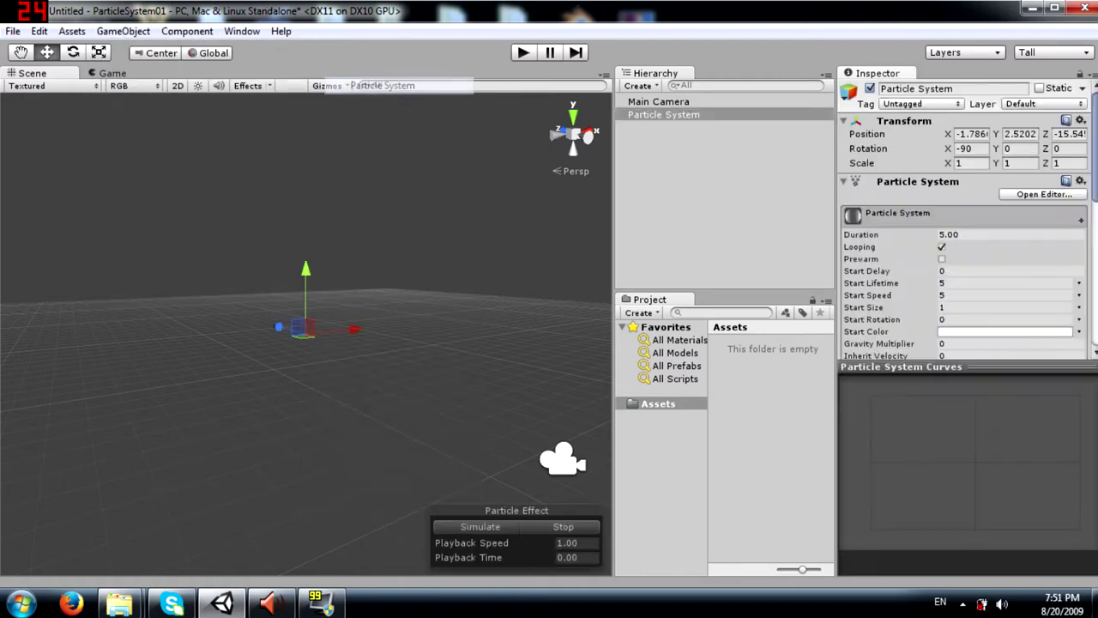
pyautogui.keyDown('alt'); pyautogui.moveTo(355, 318); pyautogui.dragTo(399, 358); pyautogui.keyUp('alt')
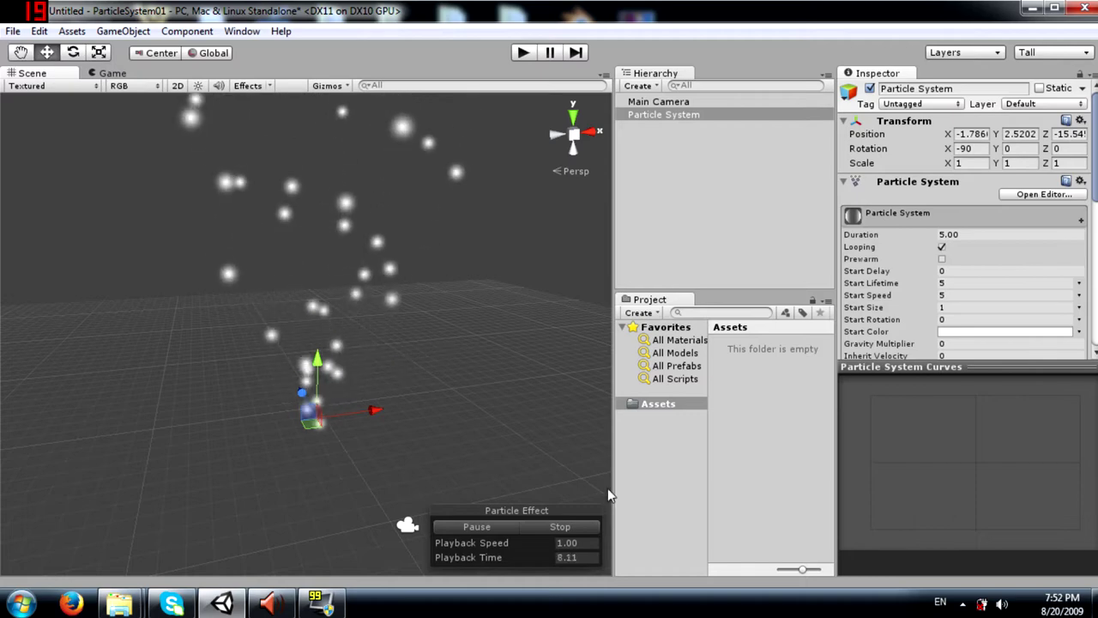
# Shrink the Particle System Curves preview to give the component's settings more room, and look over its modules
pyautogui.scroll(-3, 918, 269)
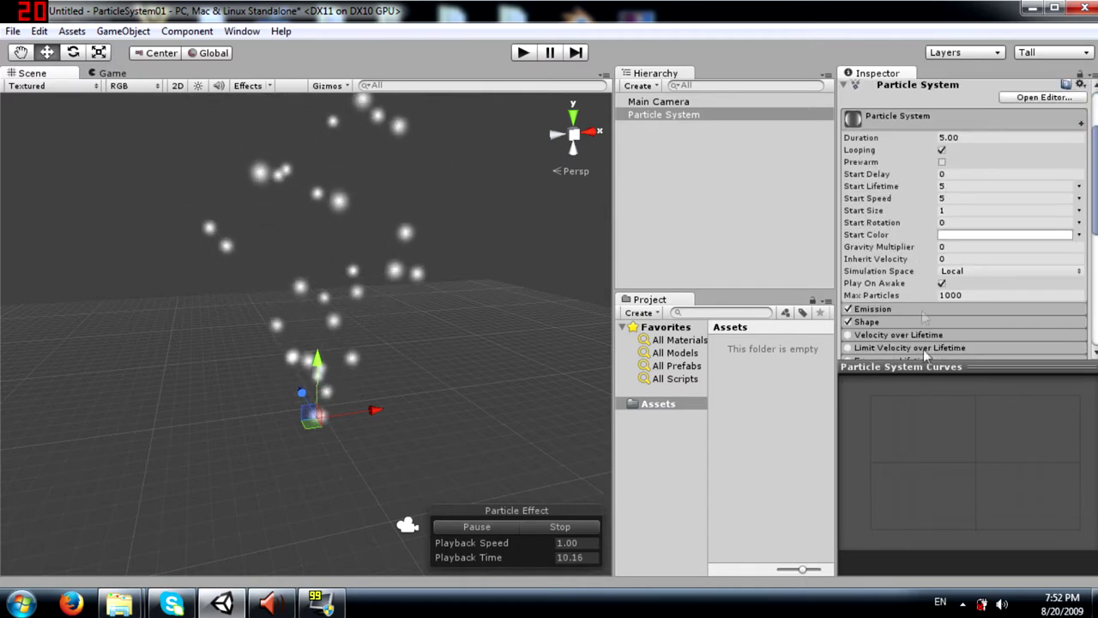
pyautogui.moveTo(1023, 367); pyautogui.dragTo(1023, 464)
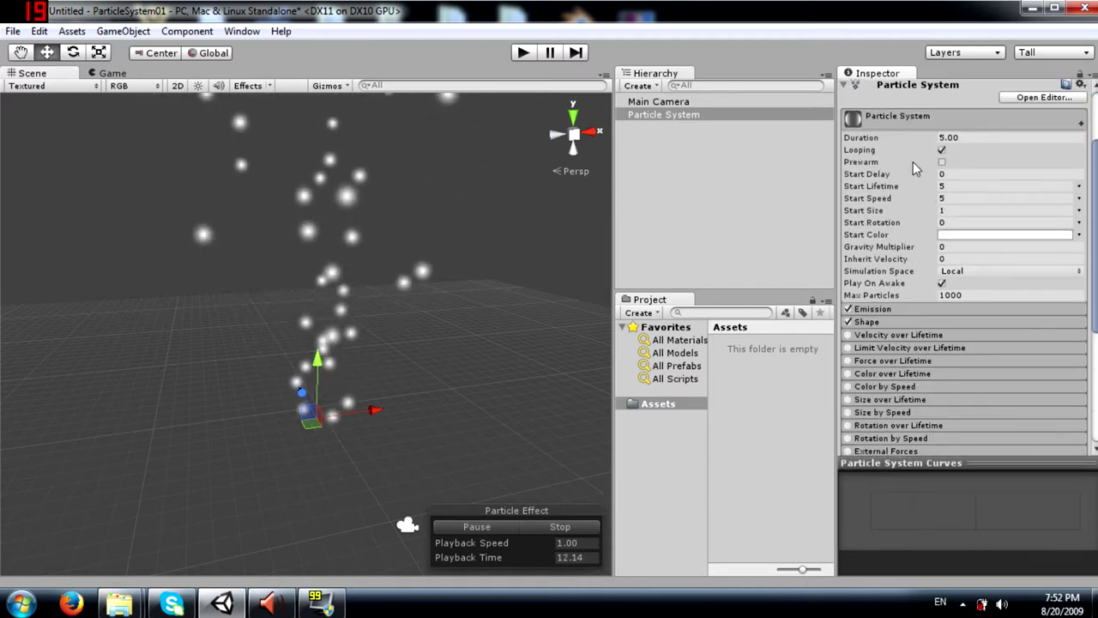
pyautogui.scroll(5, 918, 180)
pyautogui.click(917, 182)
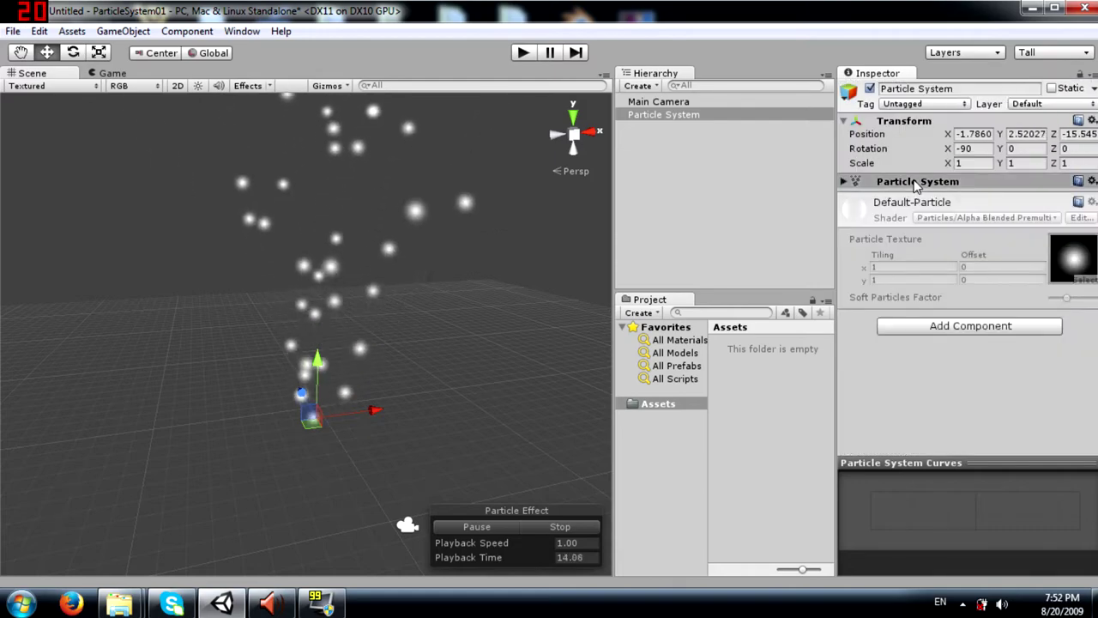
pyautogui.click(917, 182)
pyautogui.scroll(-5, 904, 223)
pyautogui.scroll(5, 904, 222)
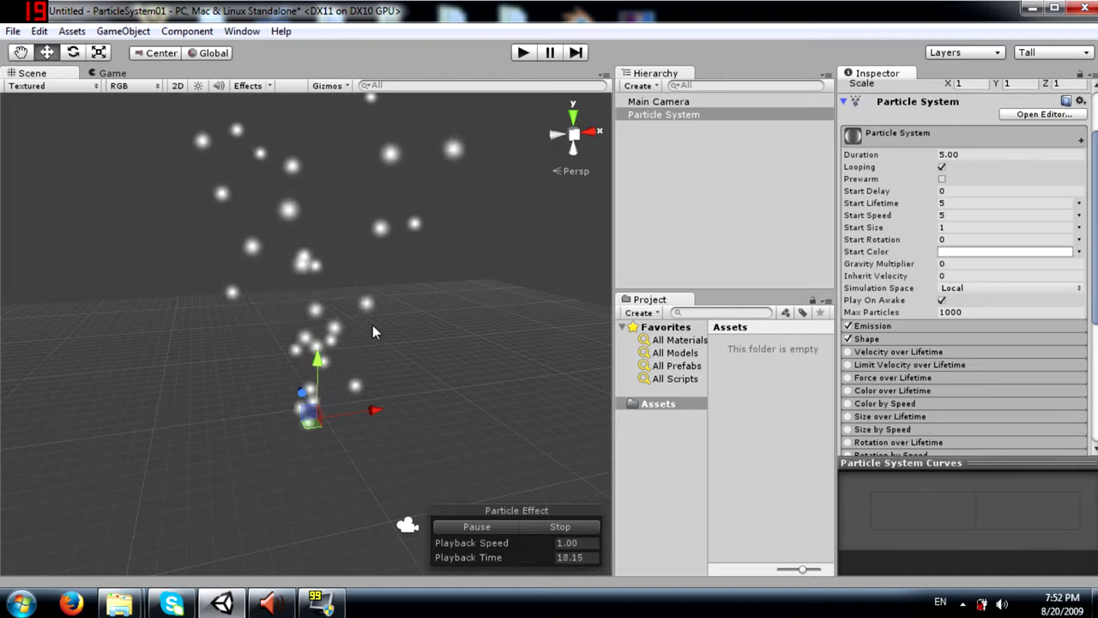
pyautogui.doubleClick(504, 26)
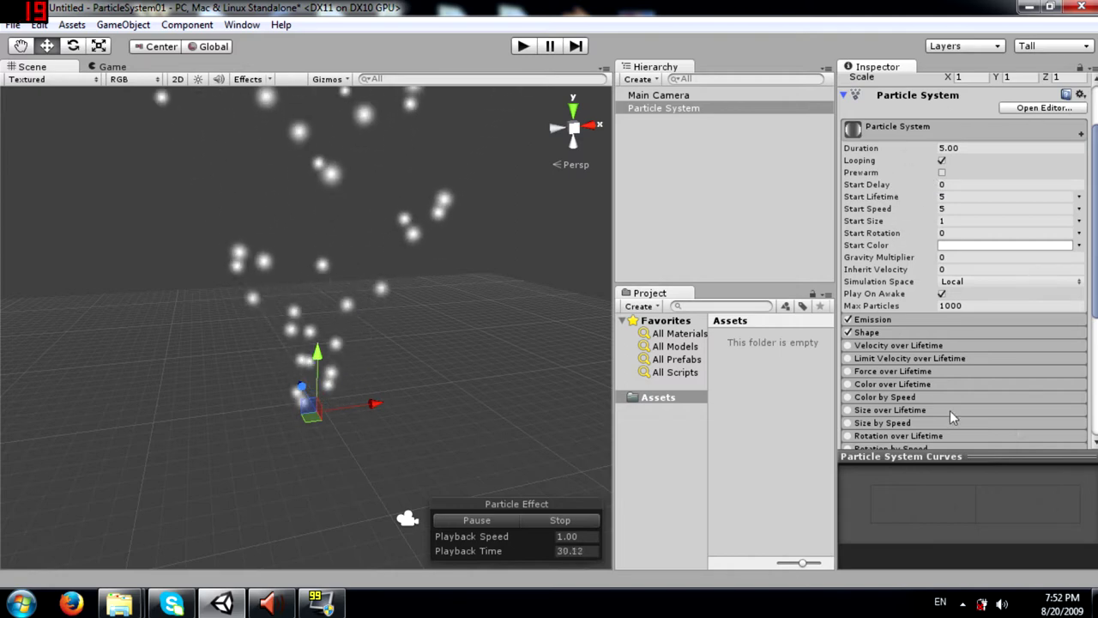
# Open the particle effect editor for the Particle System and add two more particle systems to the effect
pyautogui.click(1030, 107)
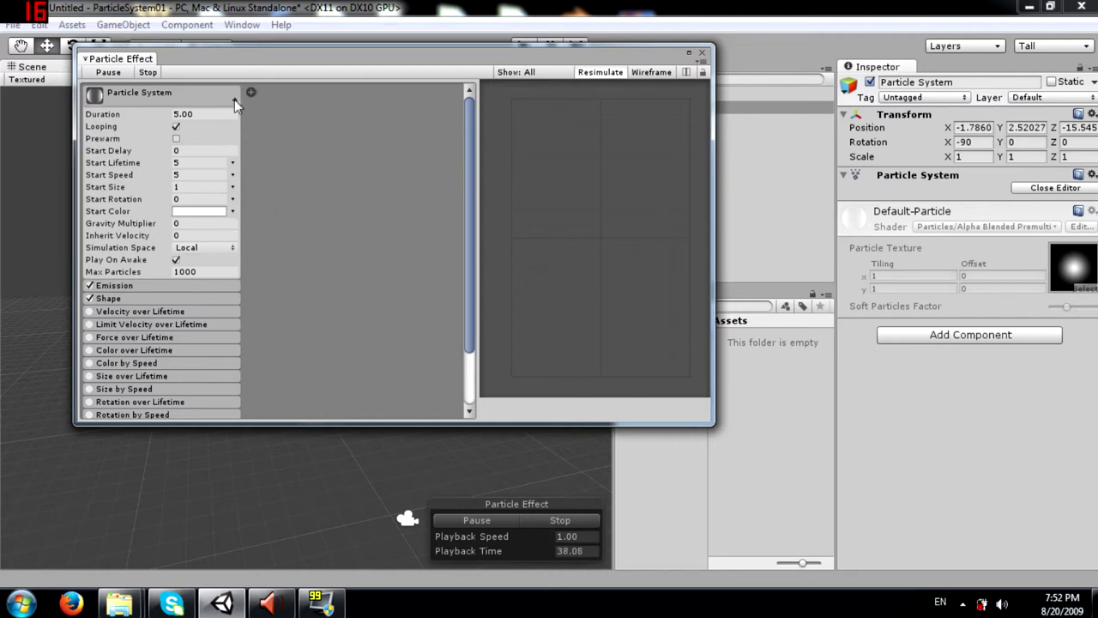
pyautogui.scroll(-2, 158, 279)
pyautogui.scroll(2, 159, 279)
pyautogui.click(251, 93)
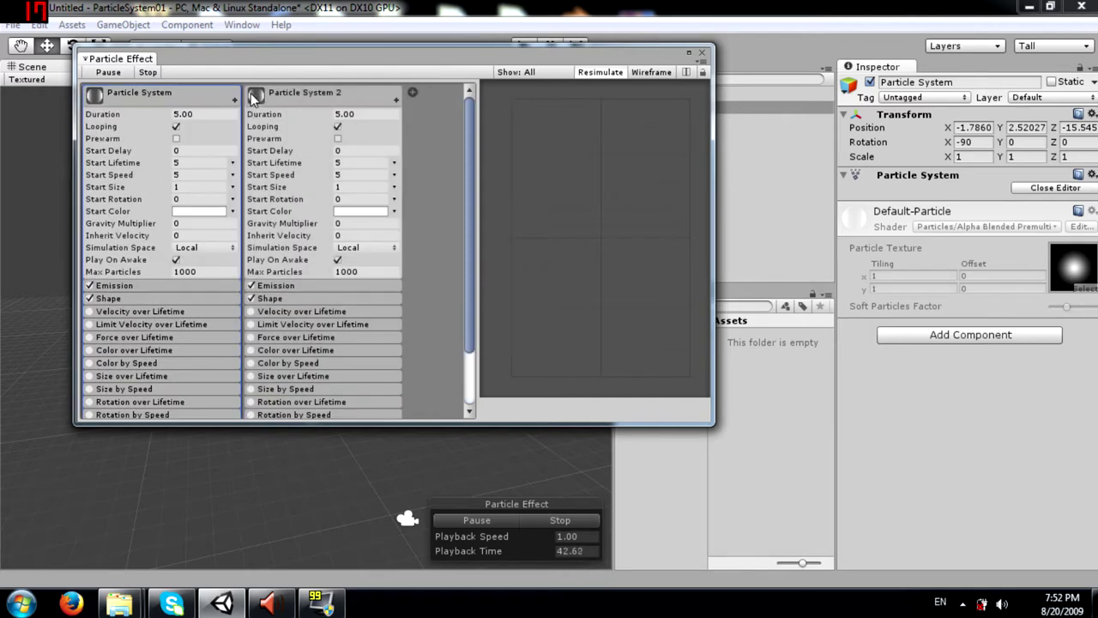
pyautogui.click(412, 92)
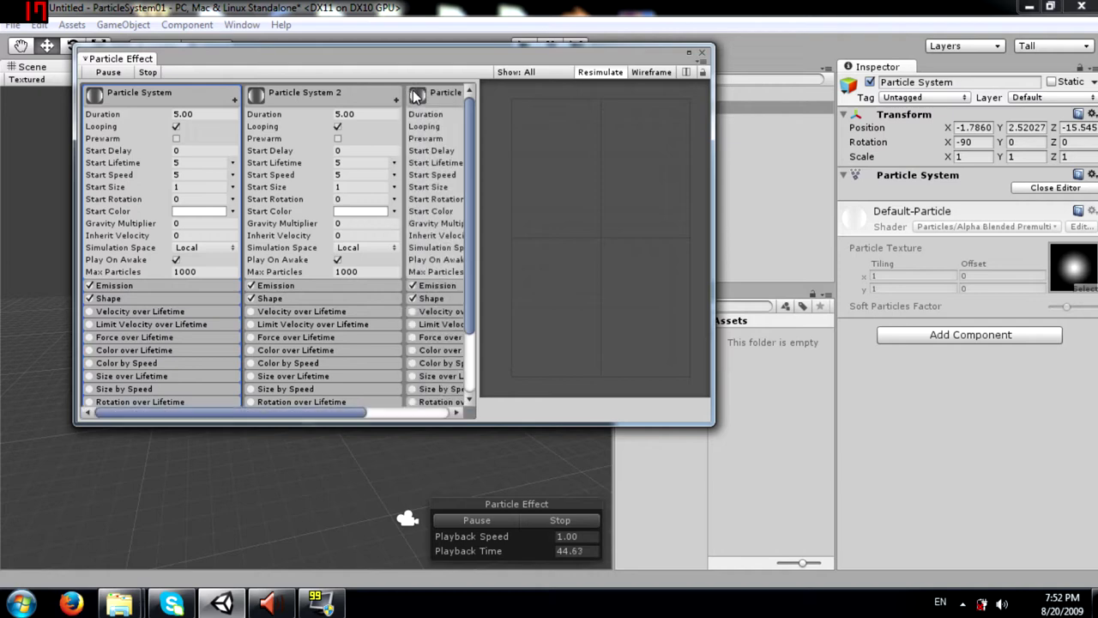
# Close the particle effect editor, delete both child particle systems and reselect the parent Particle System
pyautogui.click(701, 53)
pyautogui.click(622, 108)
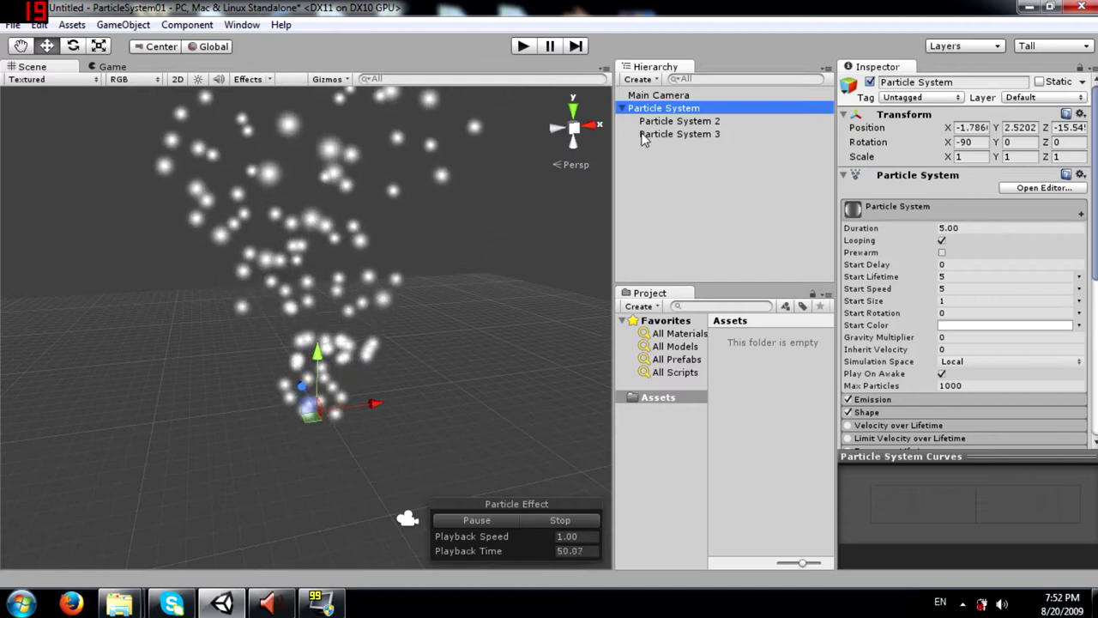
pyautogui.click(657, 121)
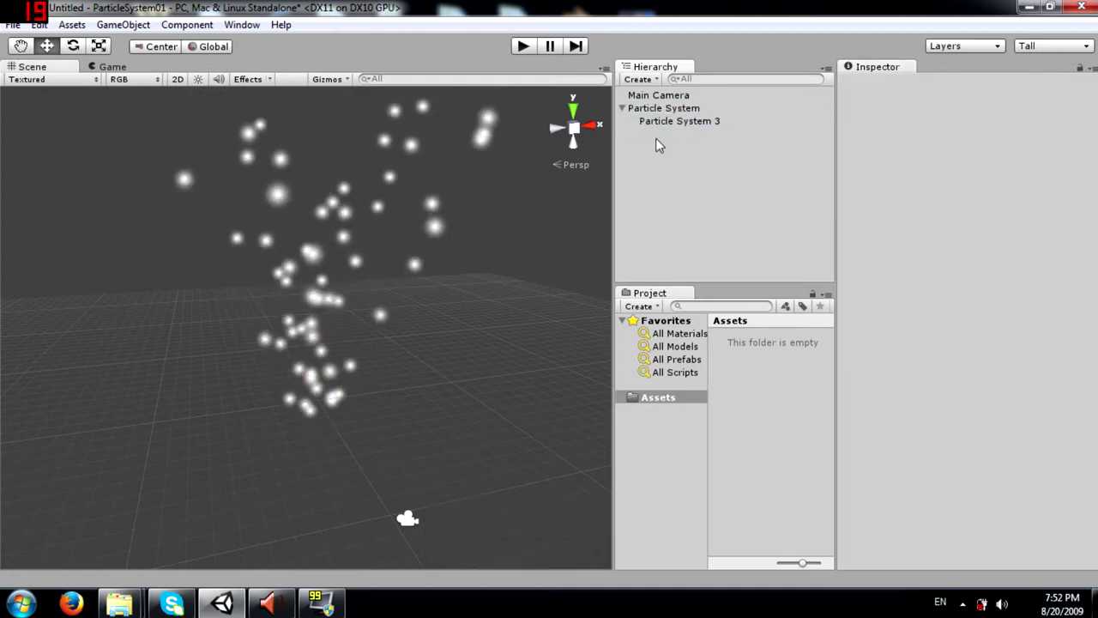
pyautogui.click(661, 125)
pyautogui.press('Delete')
pyautogui.click(655, 113)
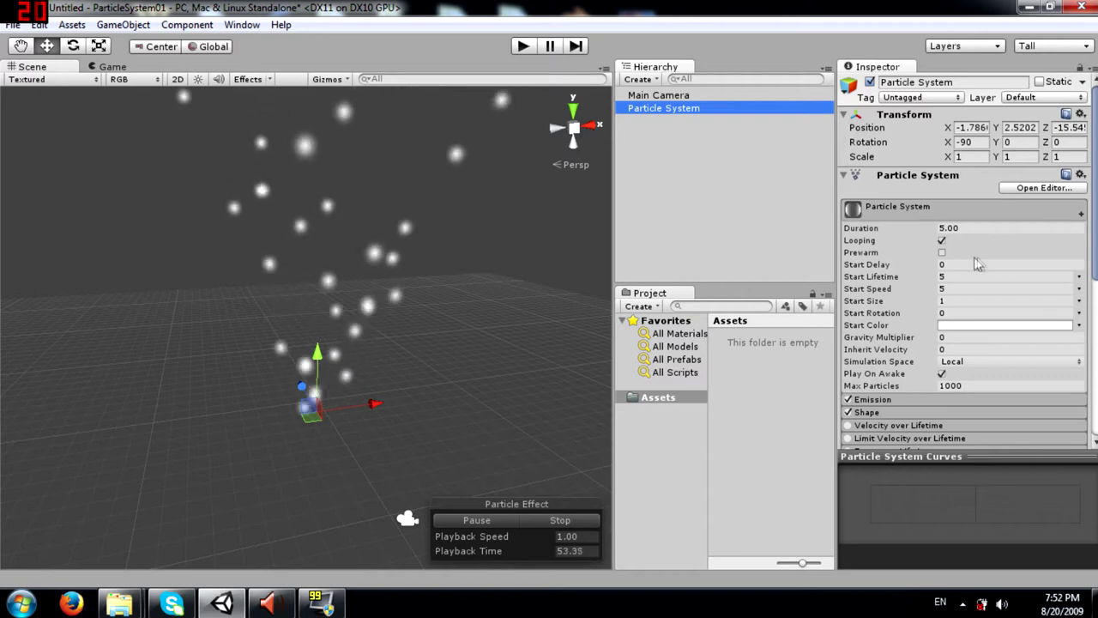
# Examine the module list, including the settings of Velocity over Lifetime and Limit Velocity over Lifetime
pyautogui.scroll(-3, 944, 258)
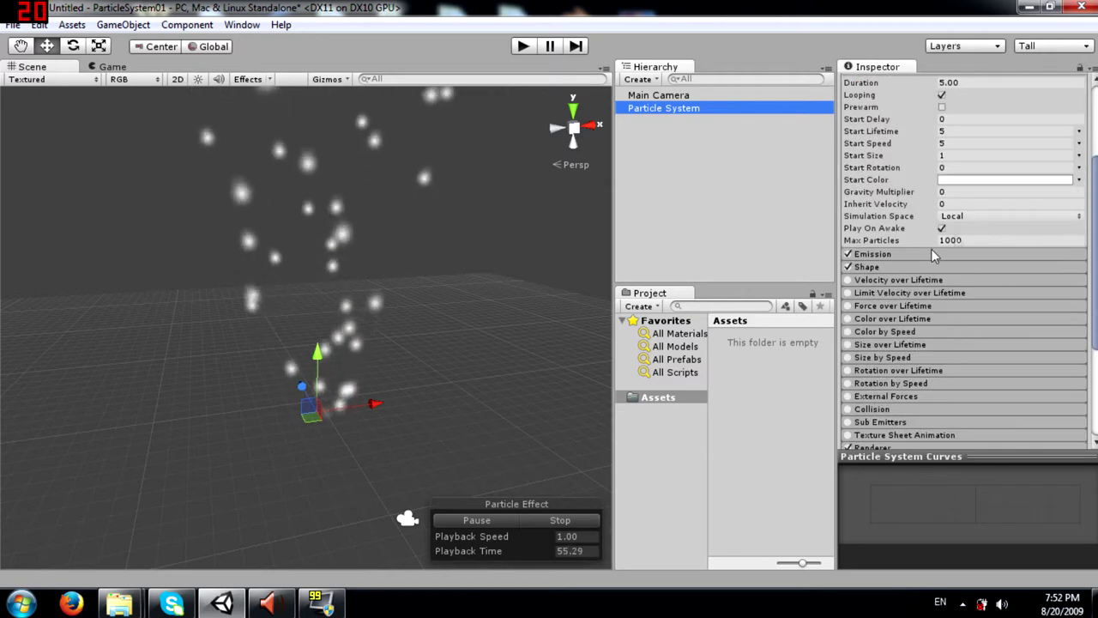
pyautogui.scroll(-3, 940, 258)
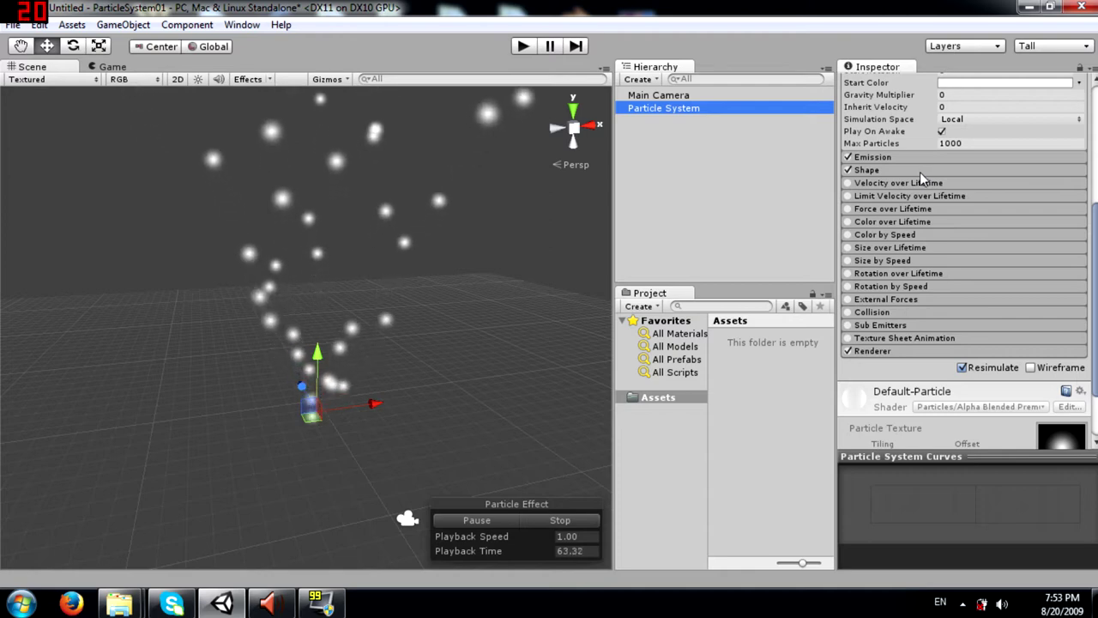
pyautogui.click(886, 182)
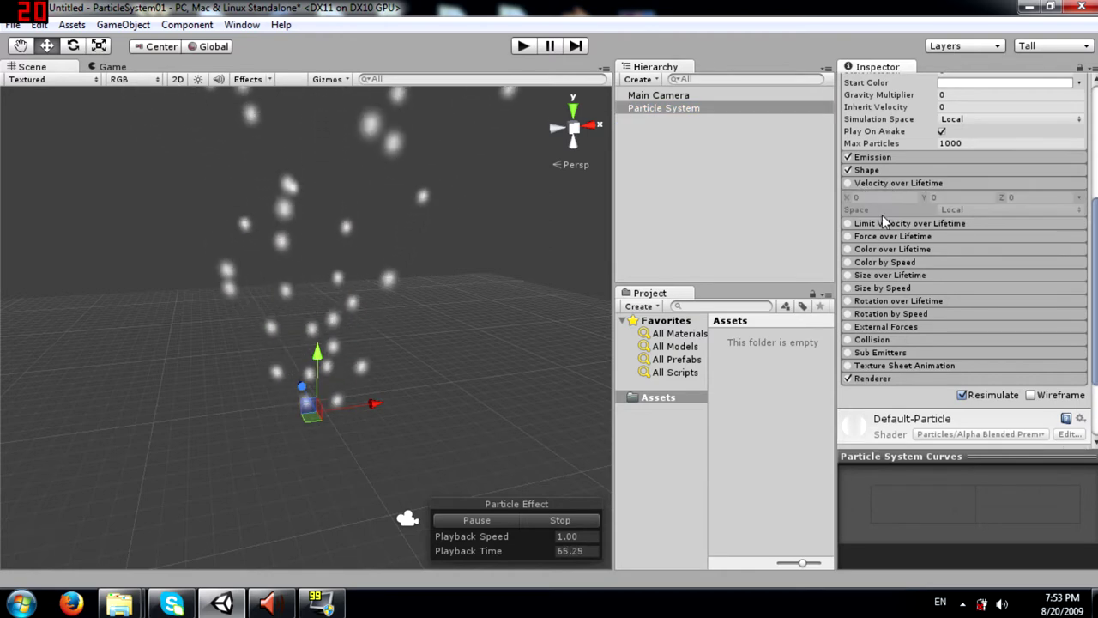
pyautogui.click(880, 223)
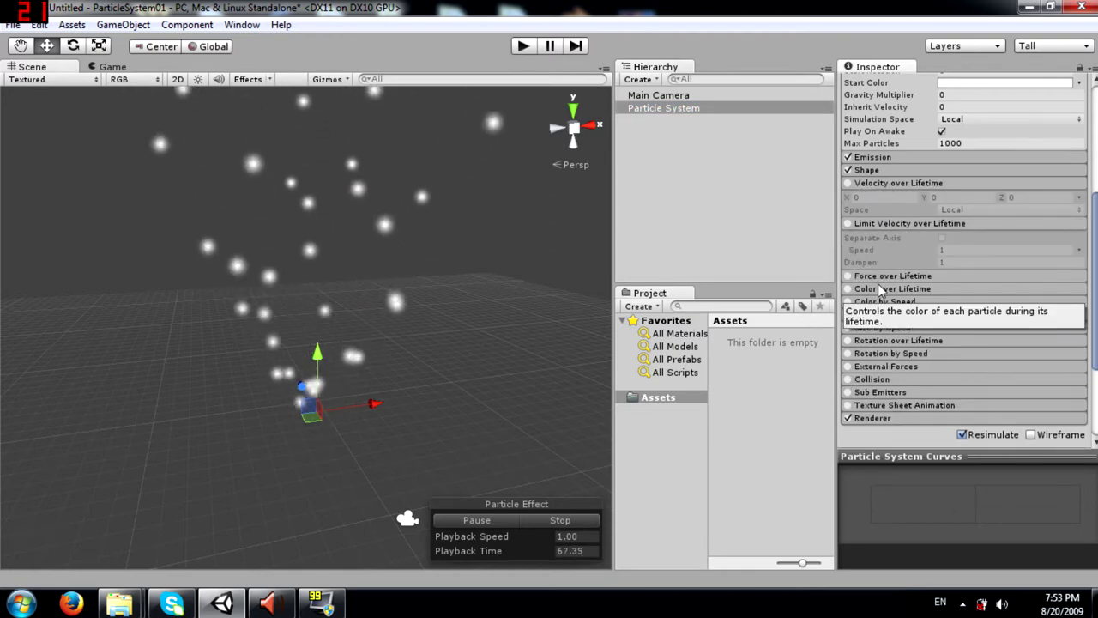
pyautogui.click(881, 222)
pyautogui.click(854, 183)
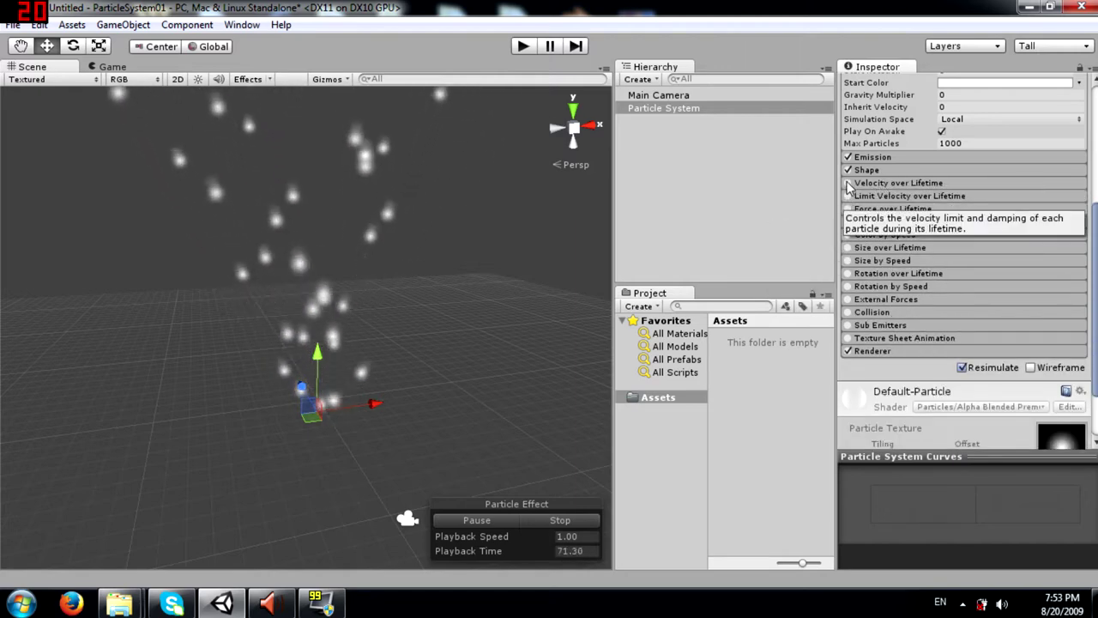
# Switch the Velocity over Lifetime module on and back off, and return to the main particle settings
pyautogui.click(849, 182)
pyautogui.click(849, 183)
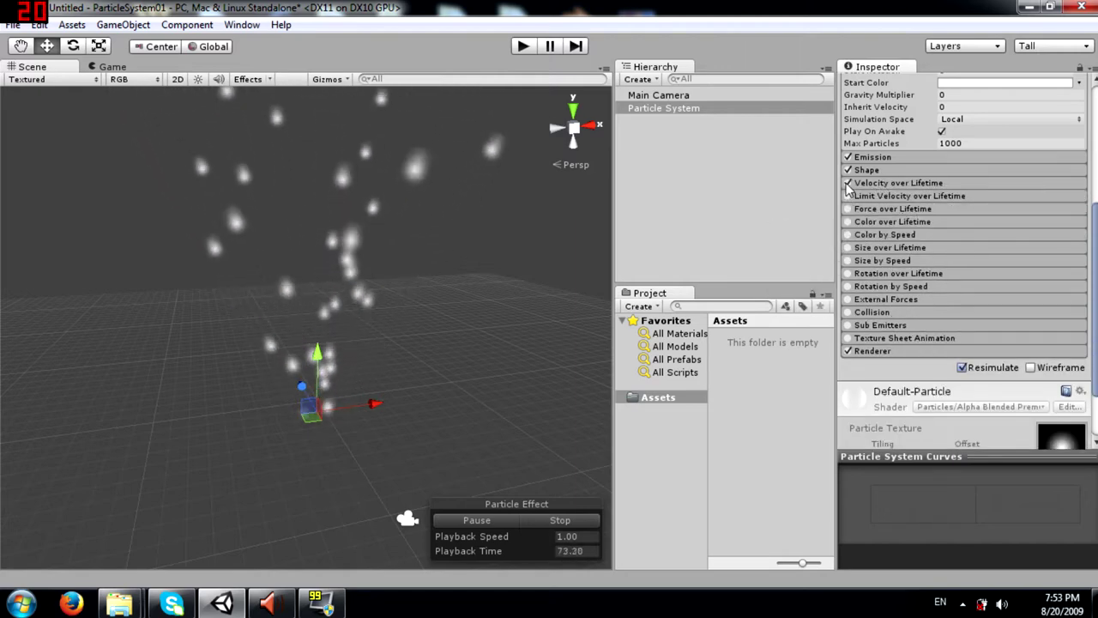
pyautogui.scroll(3, 942, 237)
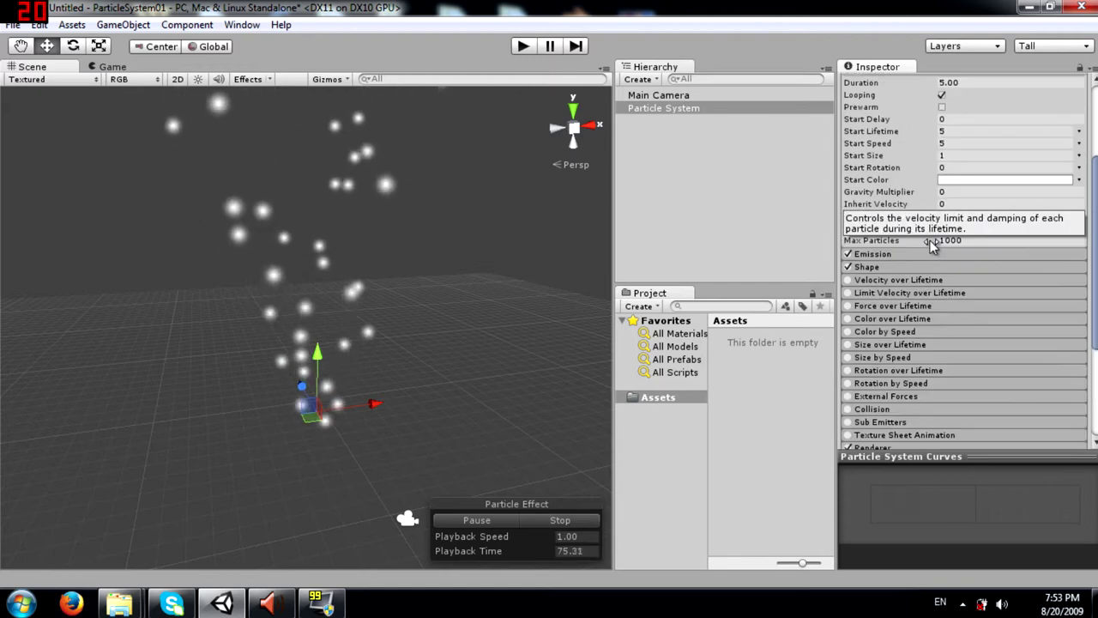
pyautogui.scroll(2, 959, 397)
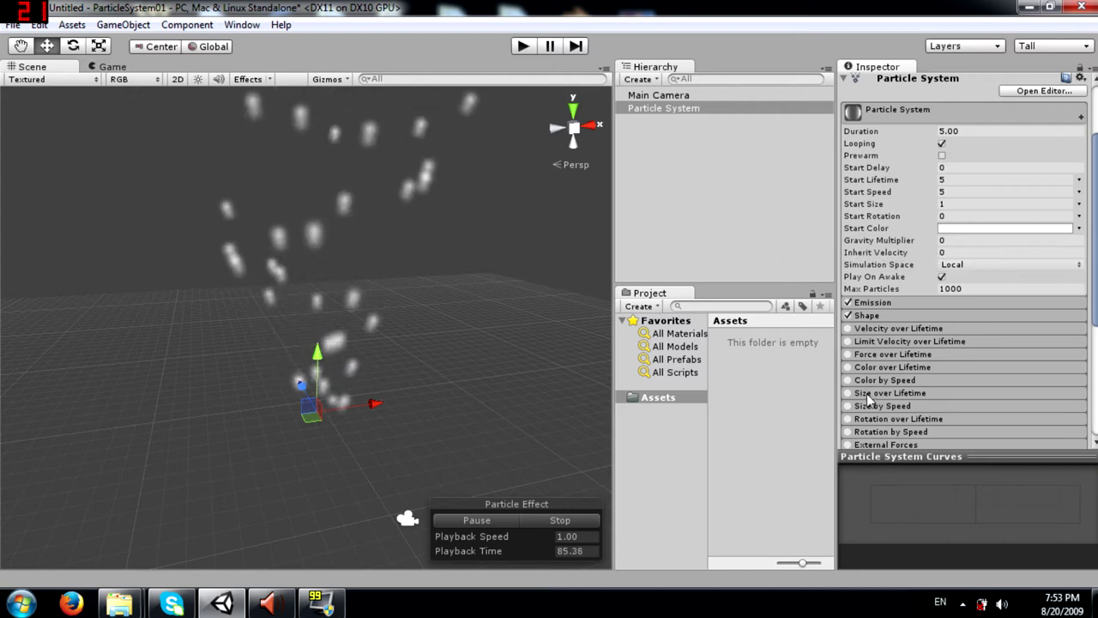
pyautogui.scroll(-2, 949, 327)
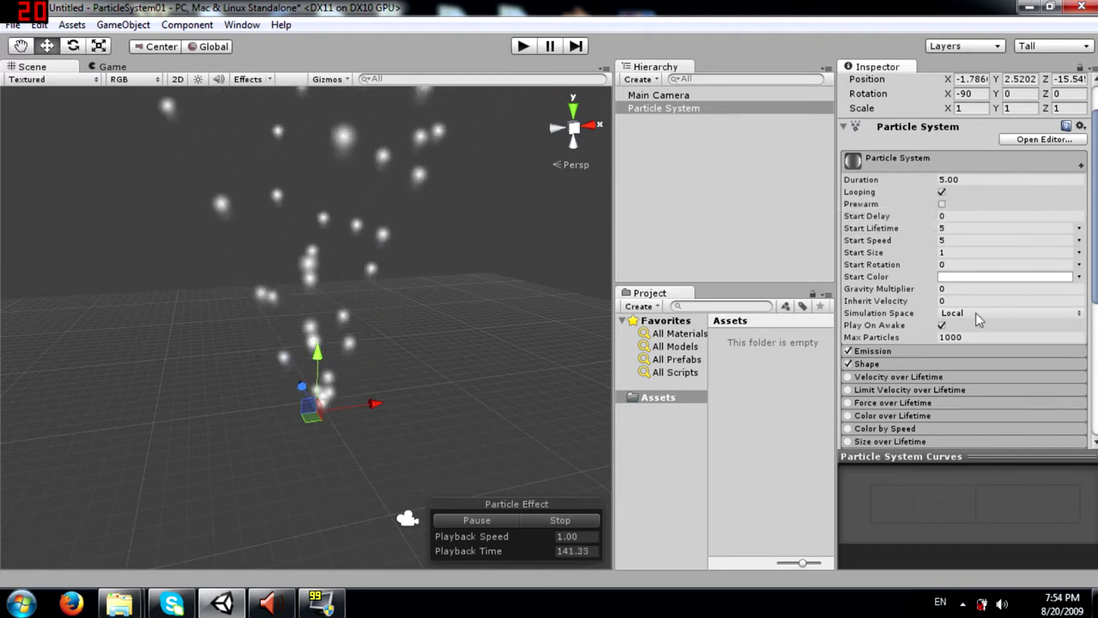
# Turn off Looping, simulate a single emission cycle of the particle system and stop the playback
pyautogui.click(942, 192)
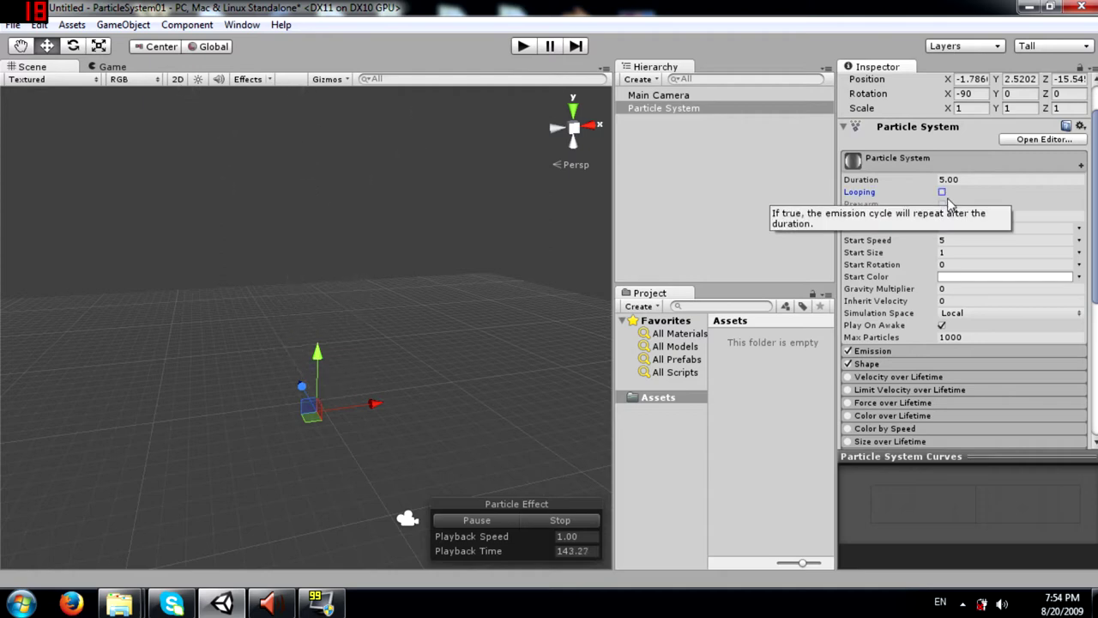
pyautogui.click(532, 524)
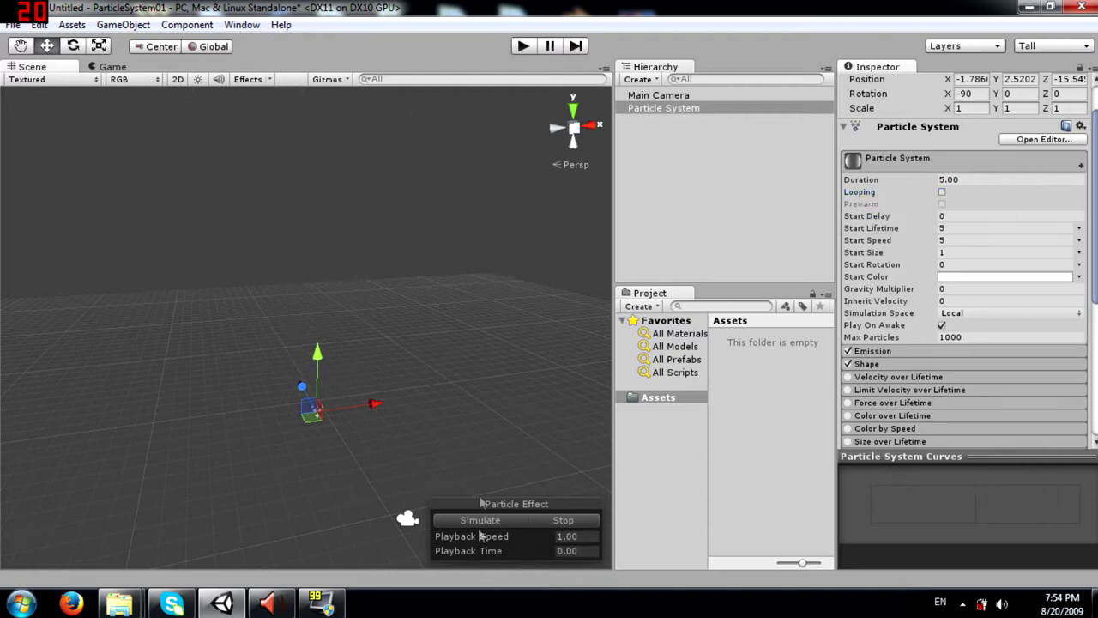
pyautogui.click(929, 180)
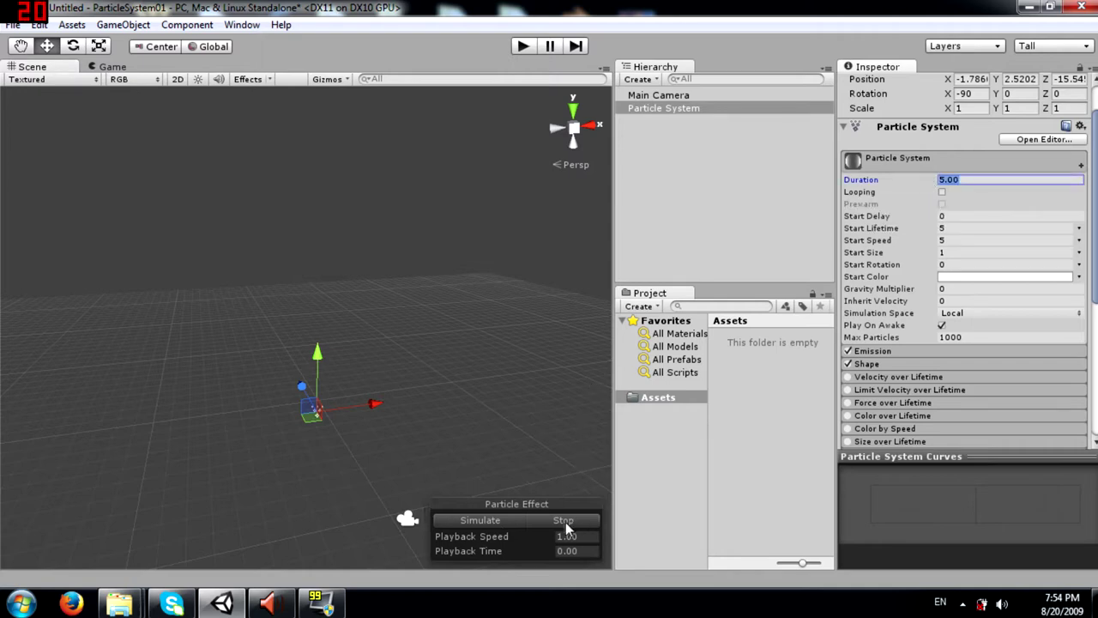
pyautogui.click(488, 520)
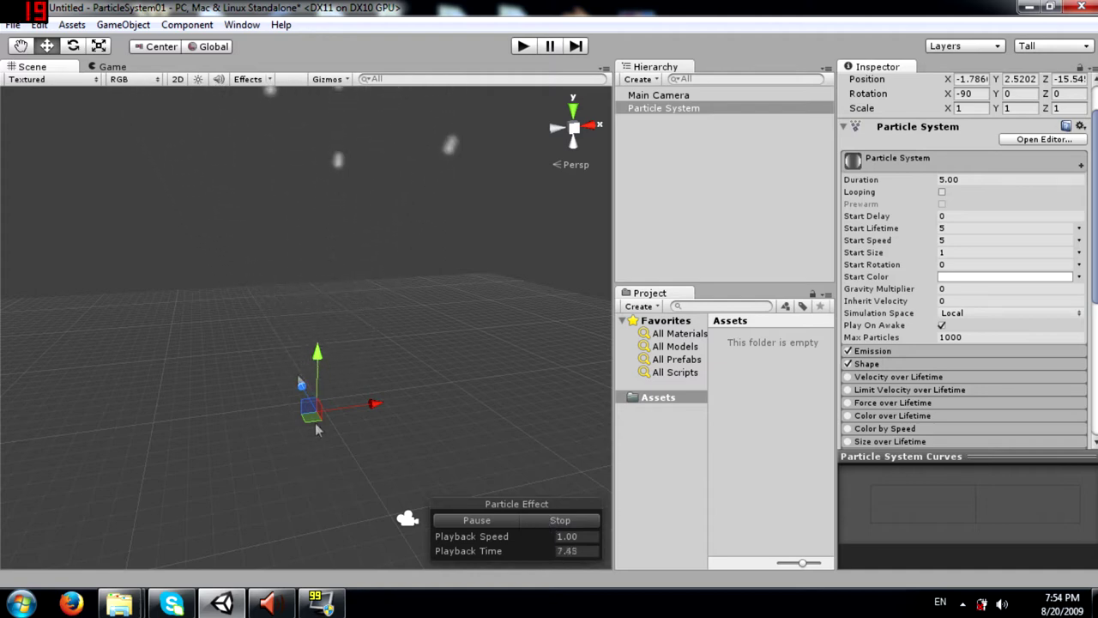
pyautogui.click(546, 525)
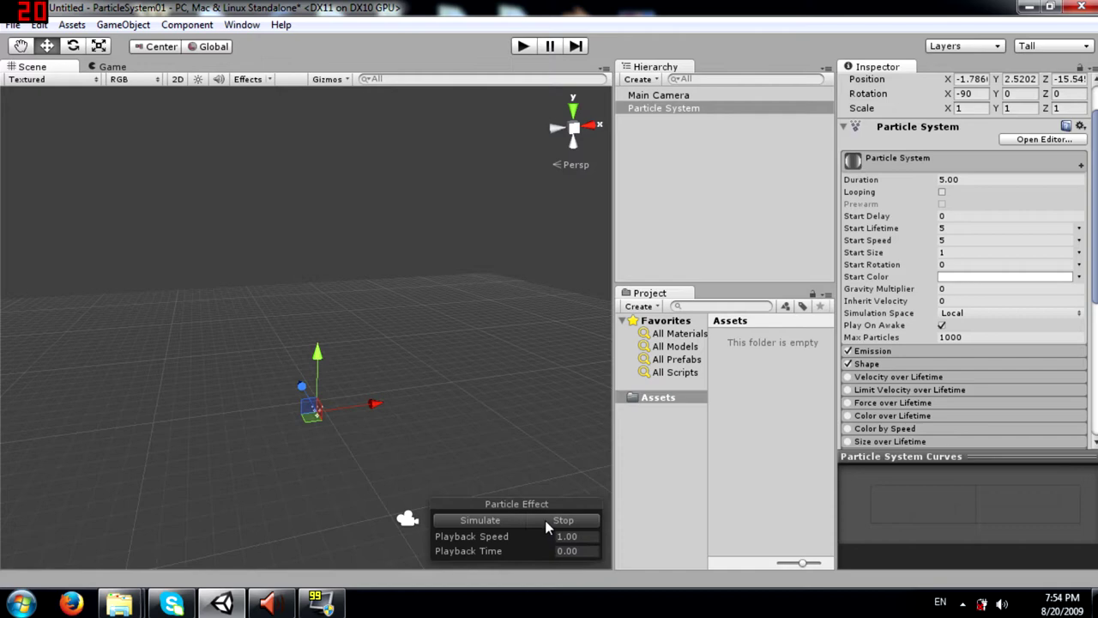
# Turn Looping back on, simulate the repeating emission and stop the playback
pyautogui.click(943, 192)
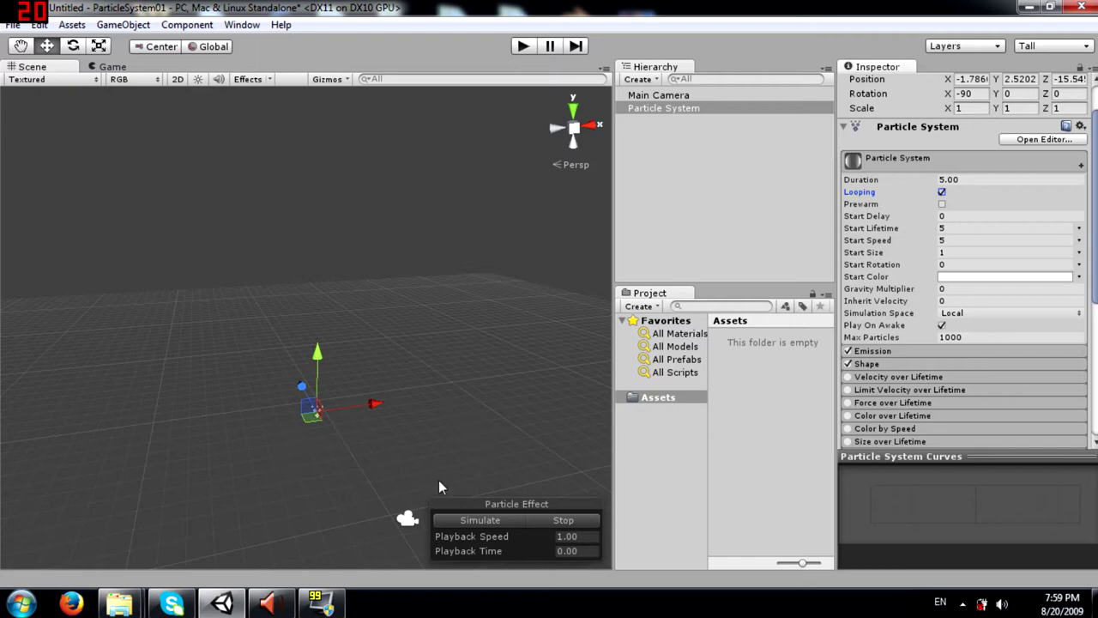
pyautogui.click(469, 522)
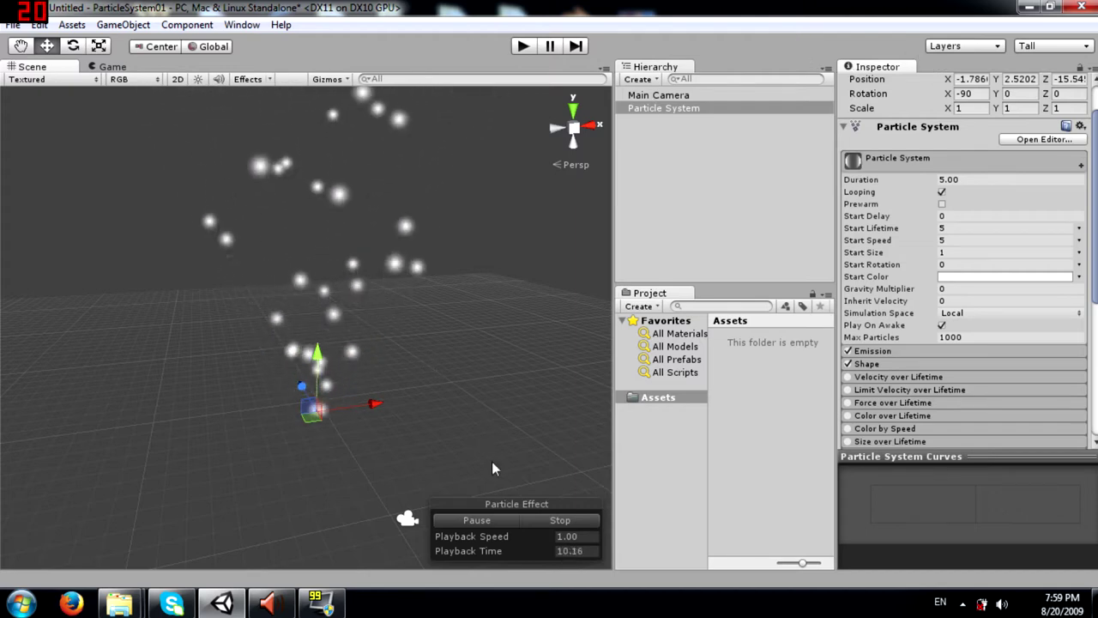
pyautogui.click(547, 520)
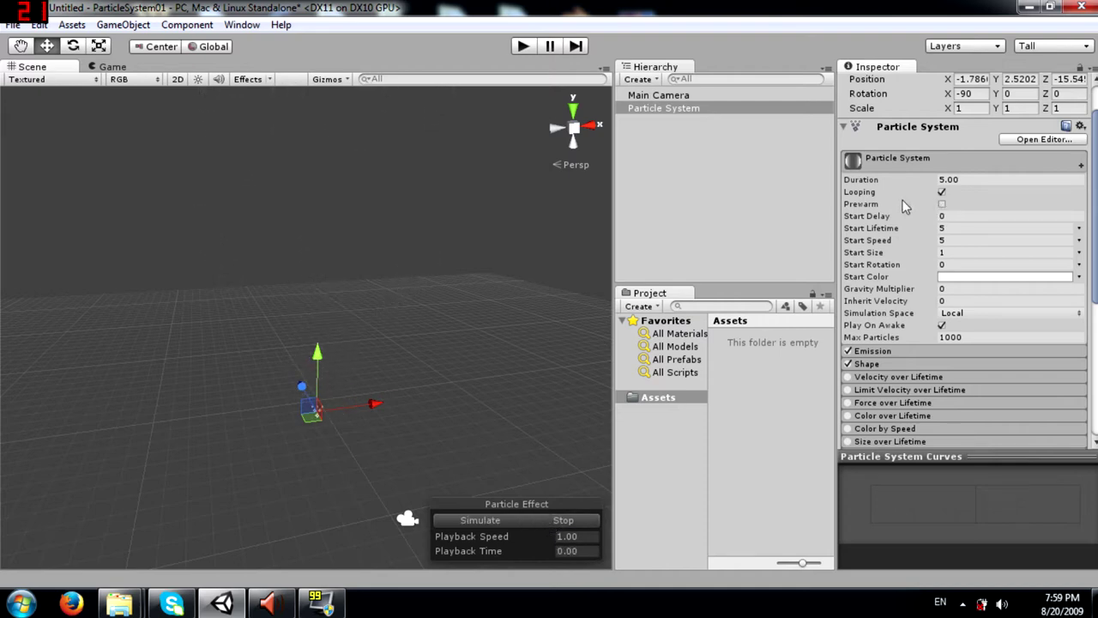
# Enable Prewarm on the looping particle system and simulate it
pyautogui.moveTo(871, 208)
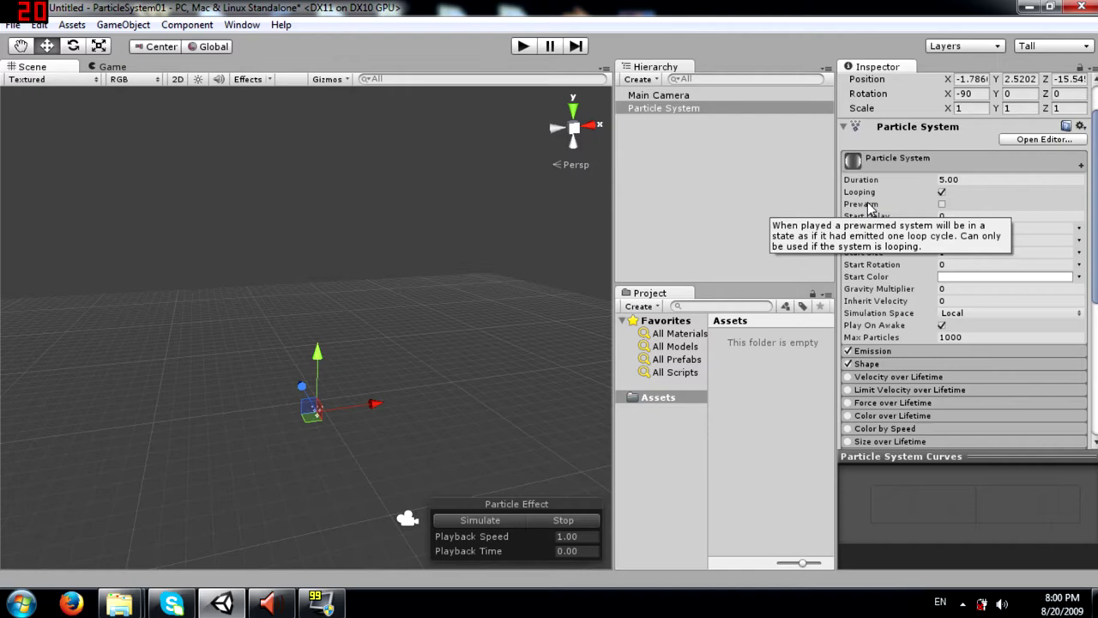
pyautogui.click(942, 205)
pyautogui.click(484, 521)
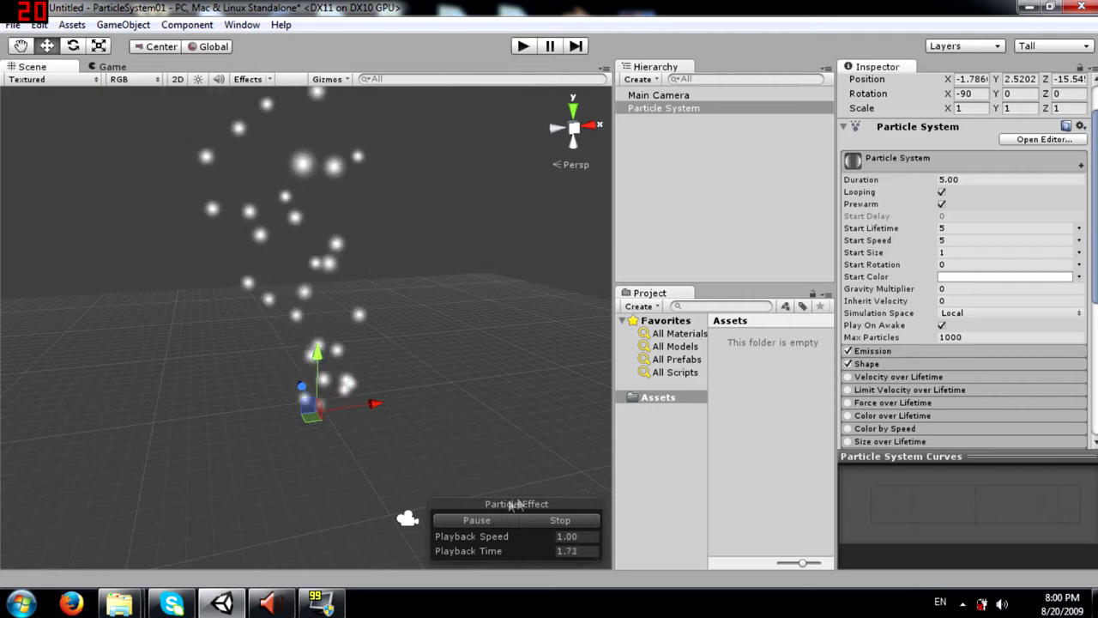
# Disable Prewarm, stop the playback and simulate the particle system again for comparison
pyautogui.click(941, 205)
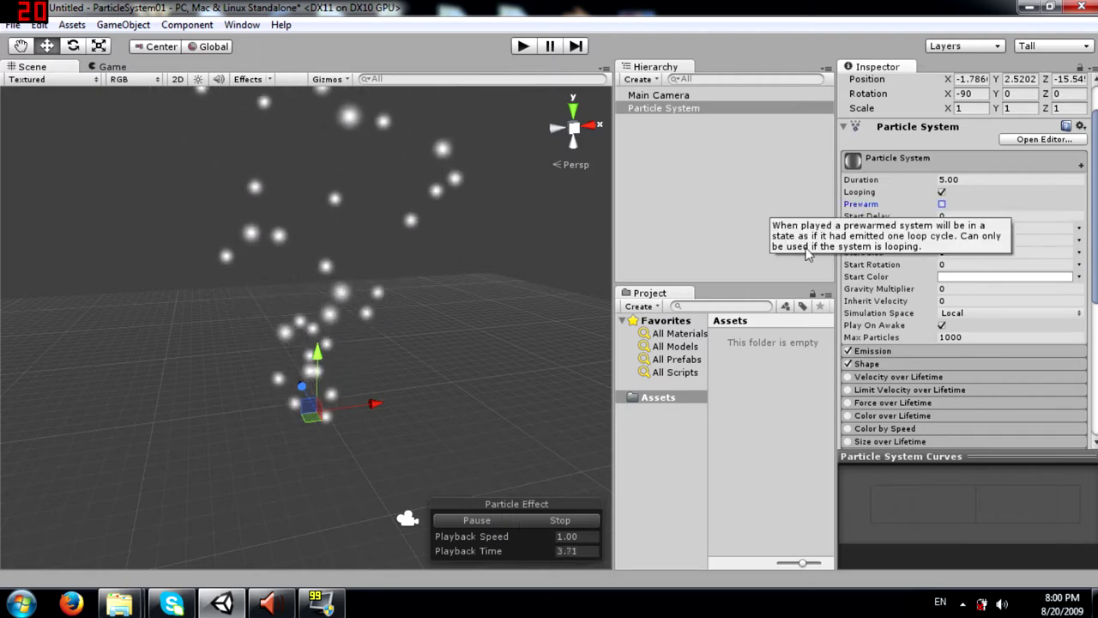
pyautogui.click(546, 522)
pyautogui.click(495, 521)
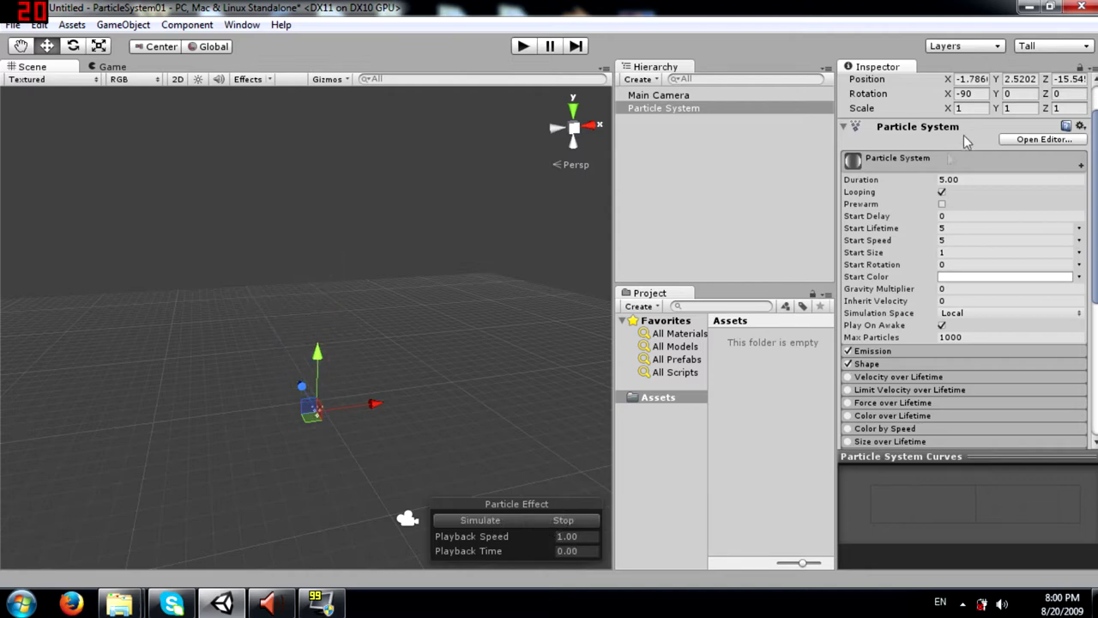
# Re-enable Prewarm and restart the simulation of the particle system
pyautogui.click(942, 204)
pyautogui.click(481, 518)
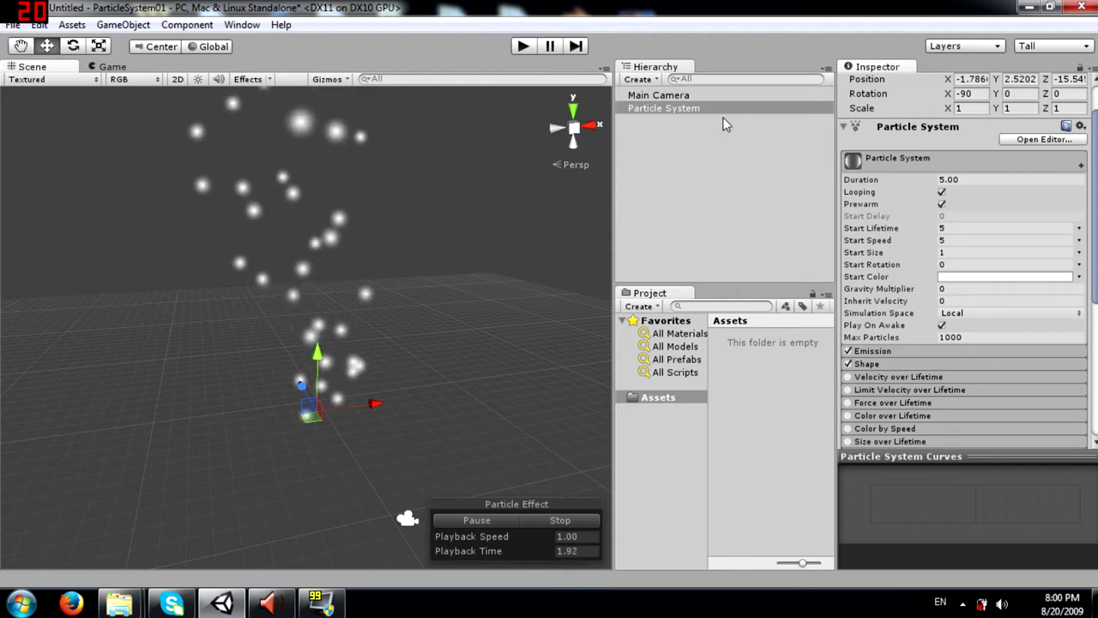
# Disable Prewarm on the particle system and stop the playback
pyautogui.click(942, 204)
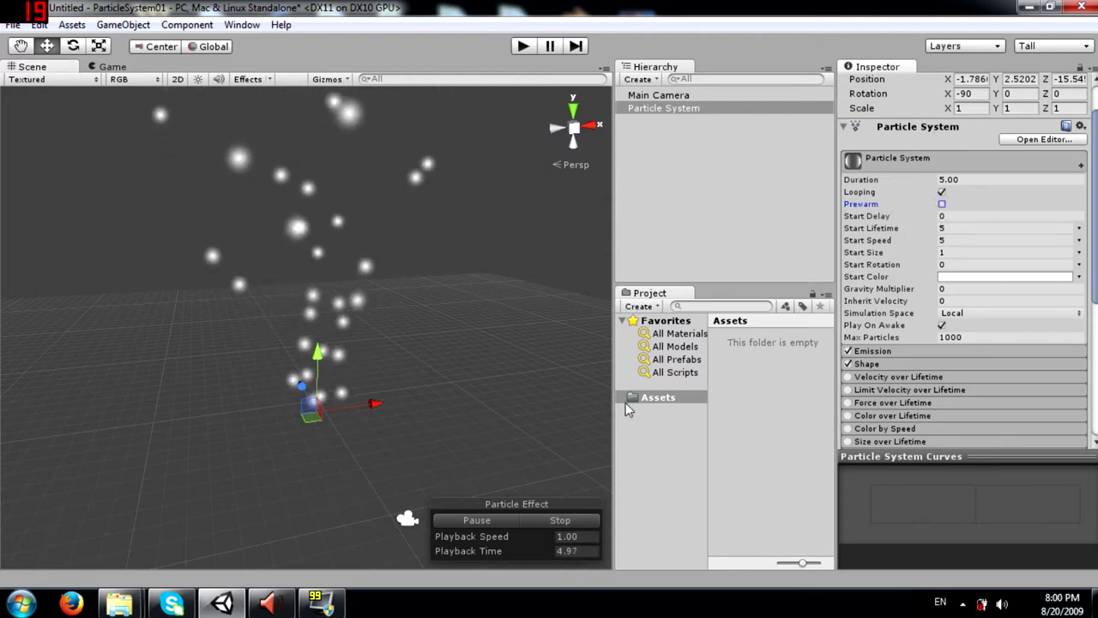
pyautogui.click(531, 519)
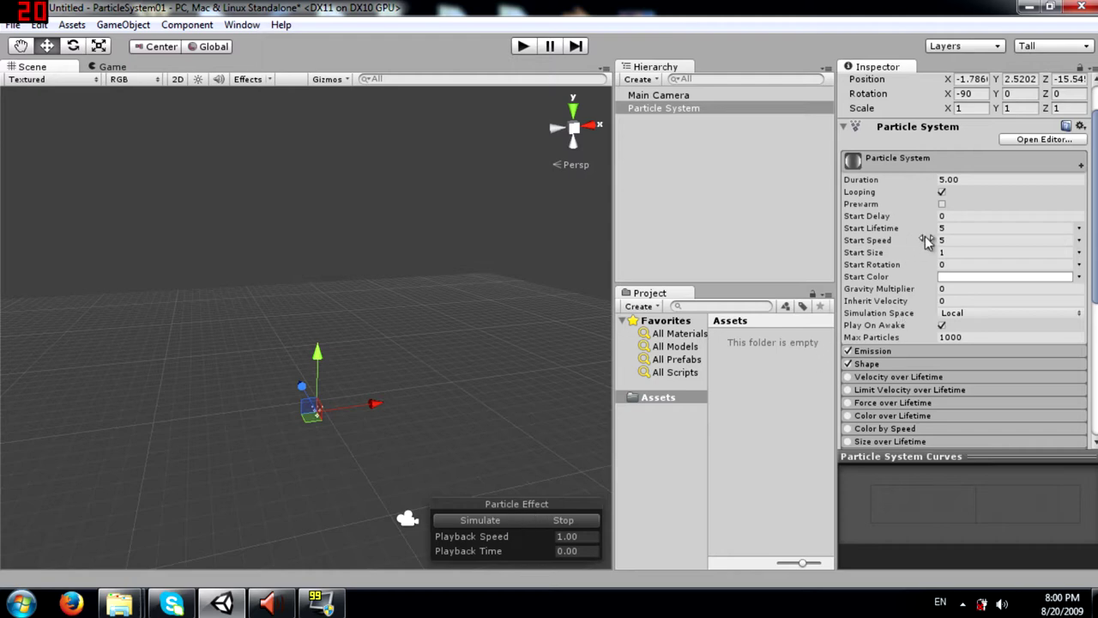
# Simulate the particle system with a Start Delay of 3, stop the playback and reset the delay to 0
pyautogui.click(943, 217)
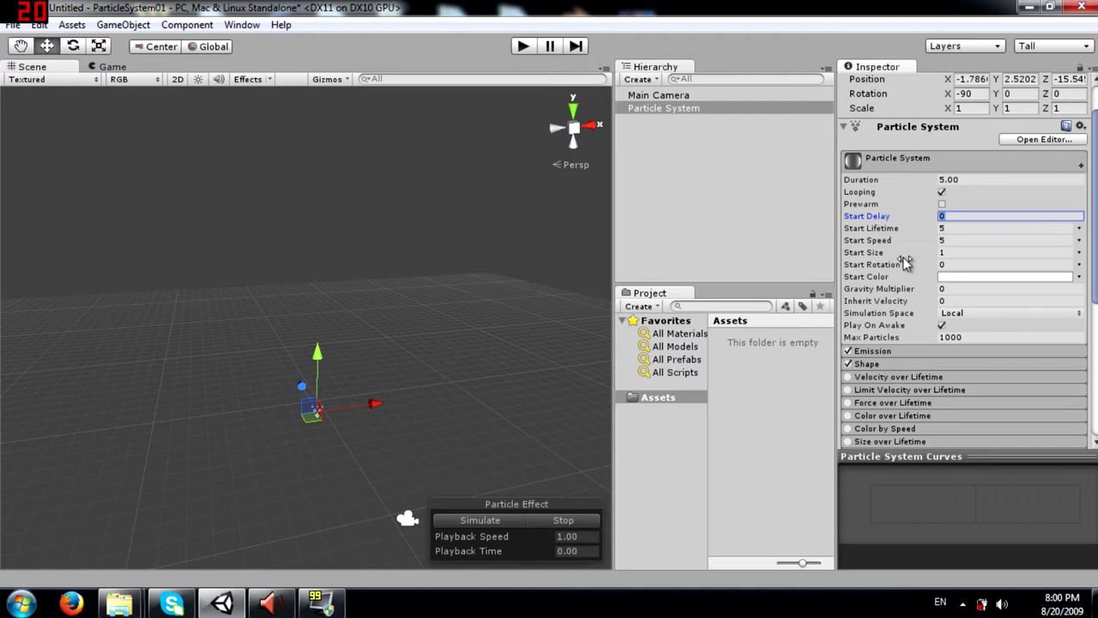
pyautogui.click(484, 520)
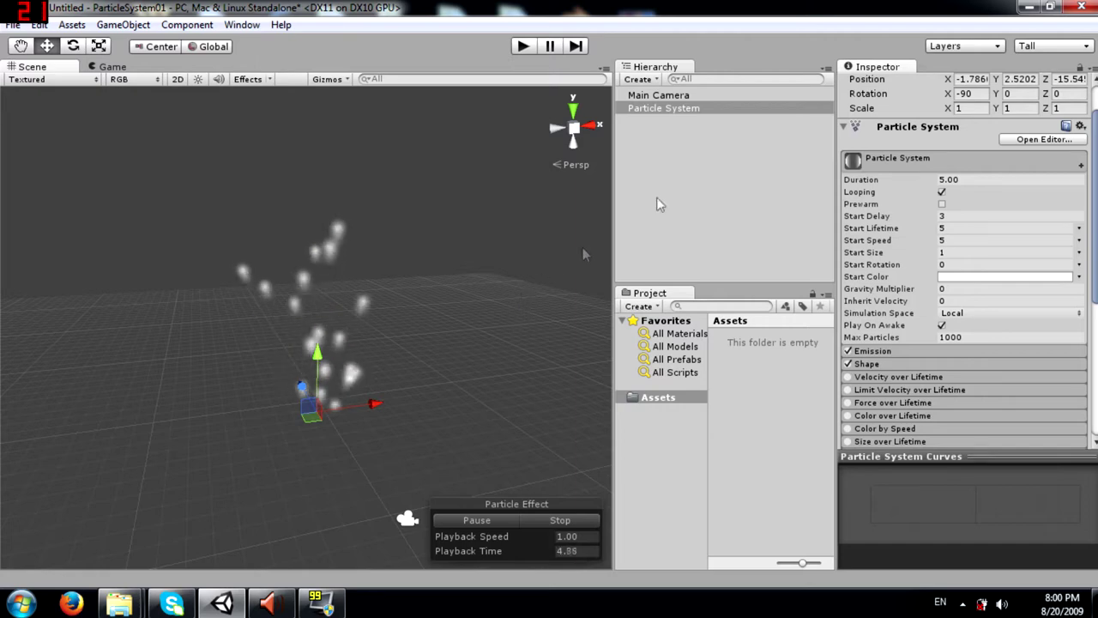
pyautogui.click(549, 518)
pyautogui.click(943, 217)
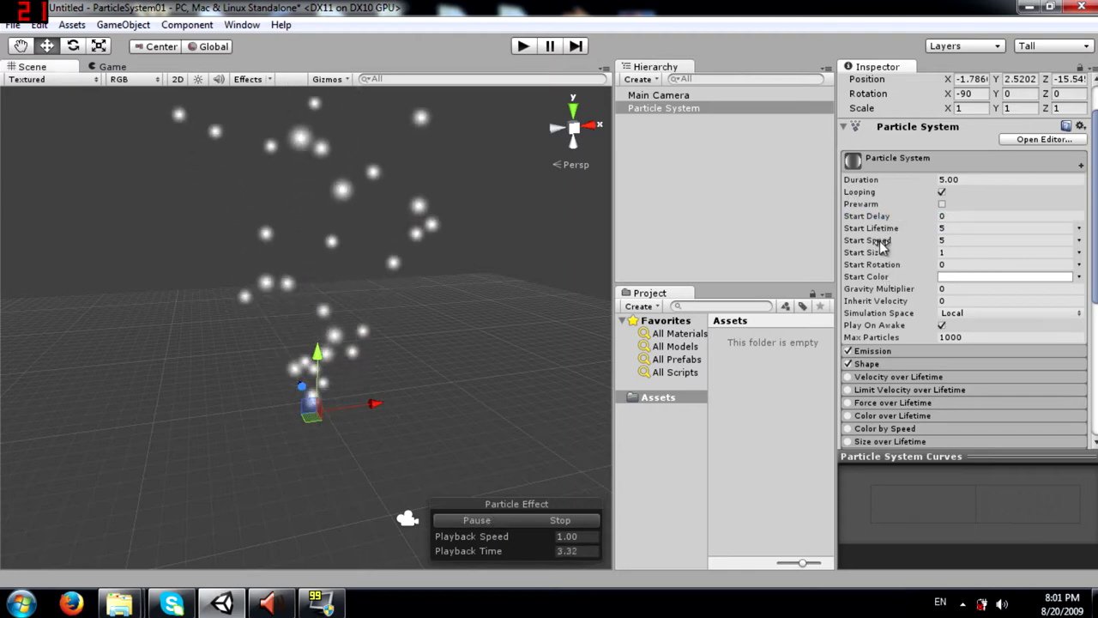
# Raise the particles' Start Speed to 6.34 to view the effect and restore it to 5
pyautogui.moveTo(875, 241); pyautogui.dragTo(923, 241)
pyautogui.scroll(-2, 556, 274)
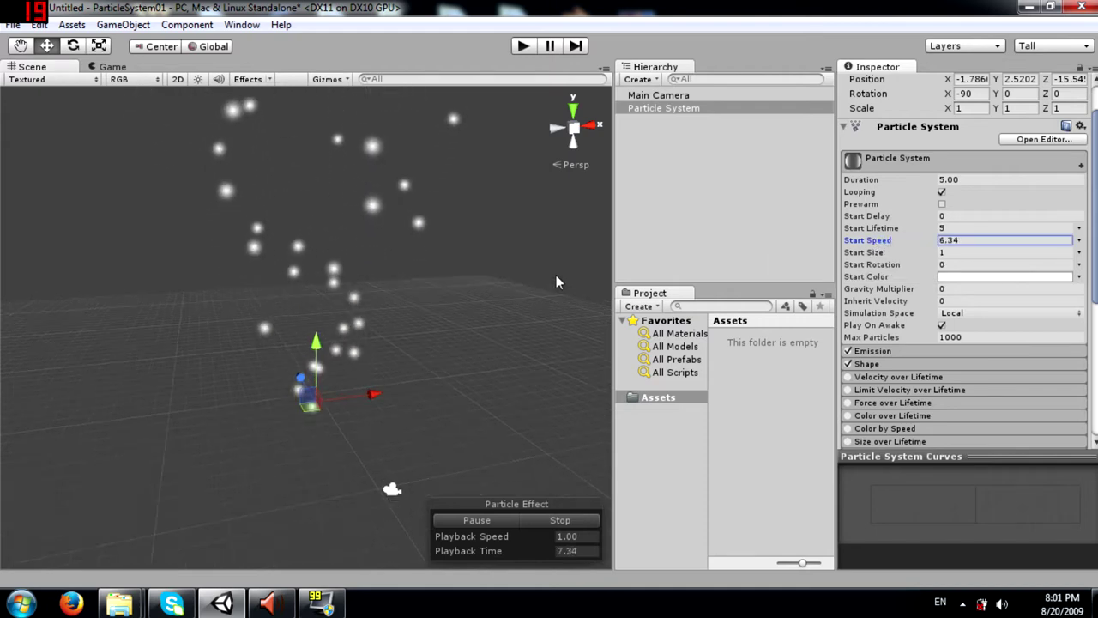
pyautogui.scroll(-3, 543, 263)
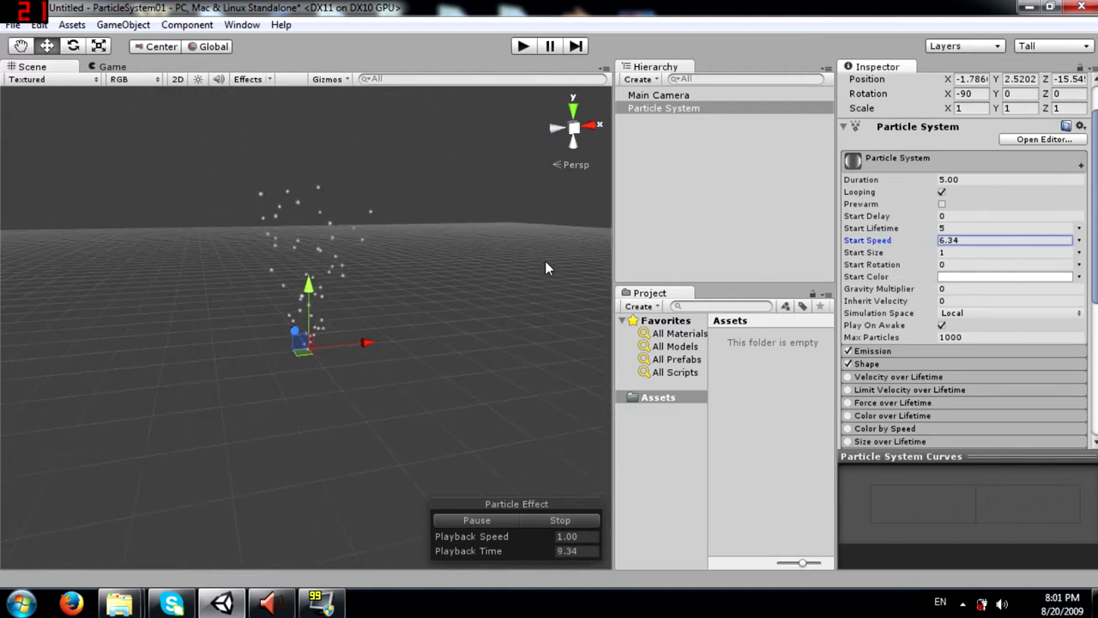
pyautogui.click(867, 241)
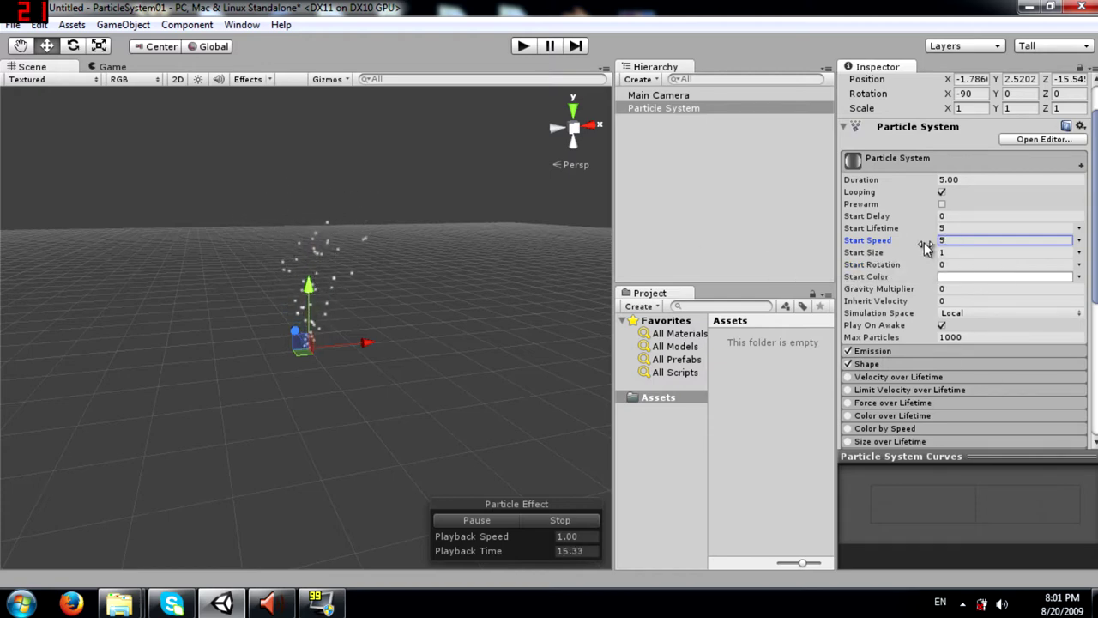
# Raise the Start Speed to 24.18 to watch the much faster particles and set it back to 5
pyautogui.moveTo(924, 242); pyautogui.dragTo(1095, 247)
pyautogui.moveTo(206, 346)
pyautogui.keyDown('alt'); pyautogui.mouseDown()
pyautogui.moveTo(190, 601)
pyautogui.moveTo(193, 347)
pyautogui.mouseUp(); pyautogui.keyUp('alt')
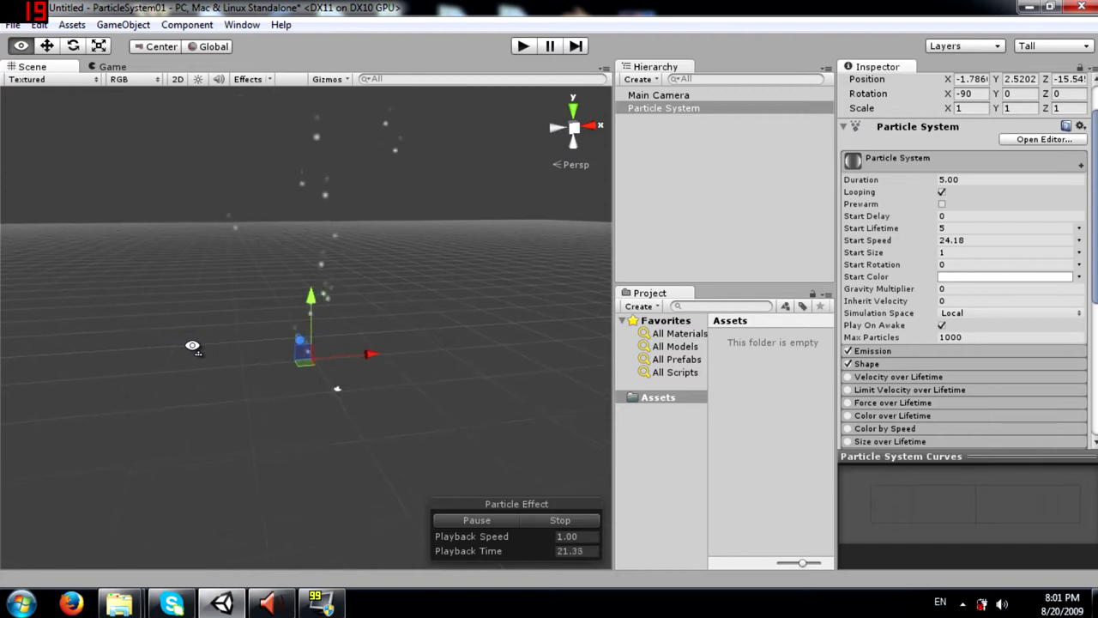
pyautogui.scroll(3, 192, 347)
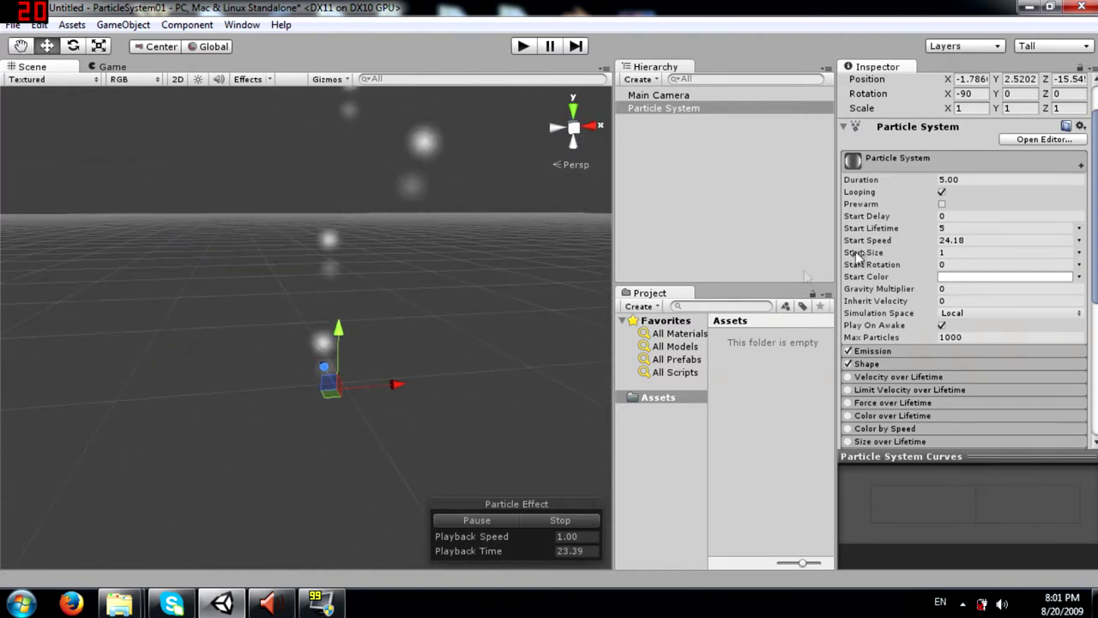
pyautogui.click(970, 240)
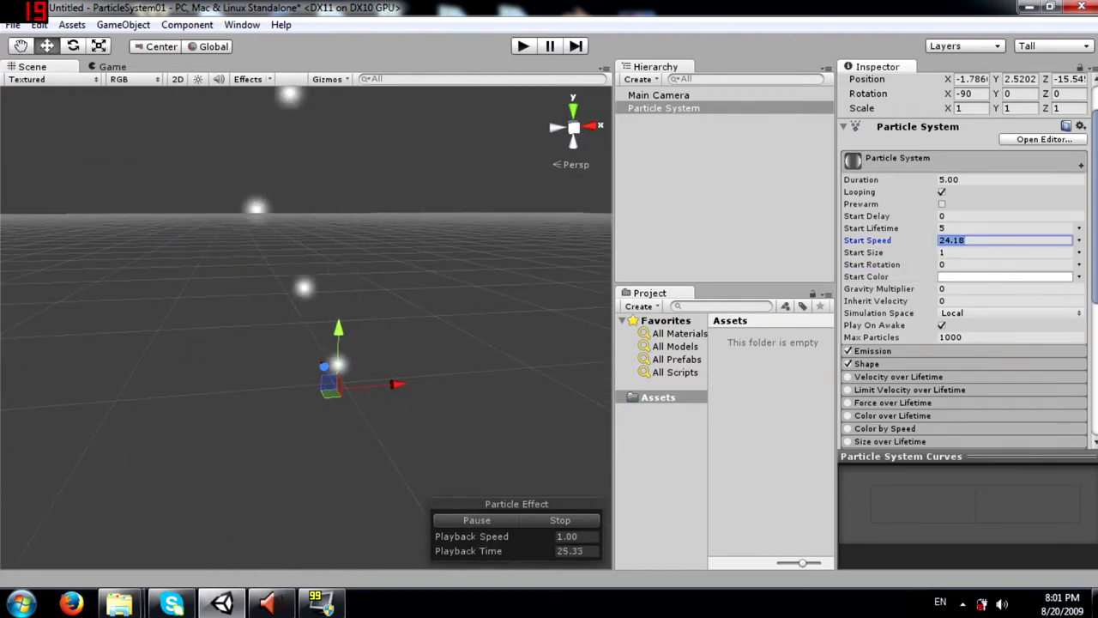
pyautogui.write('5')
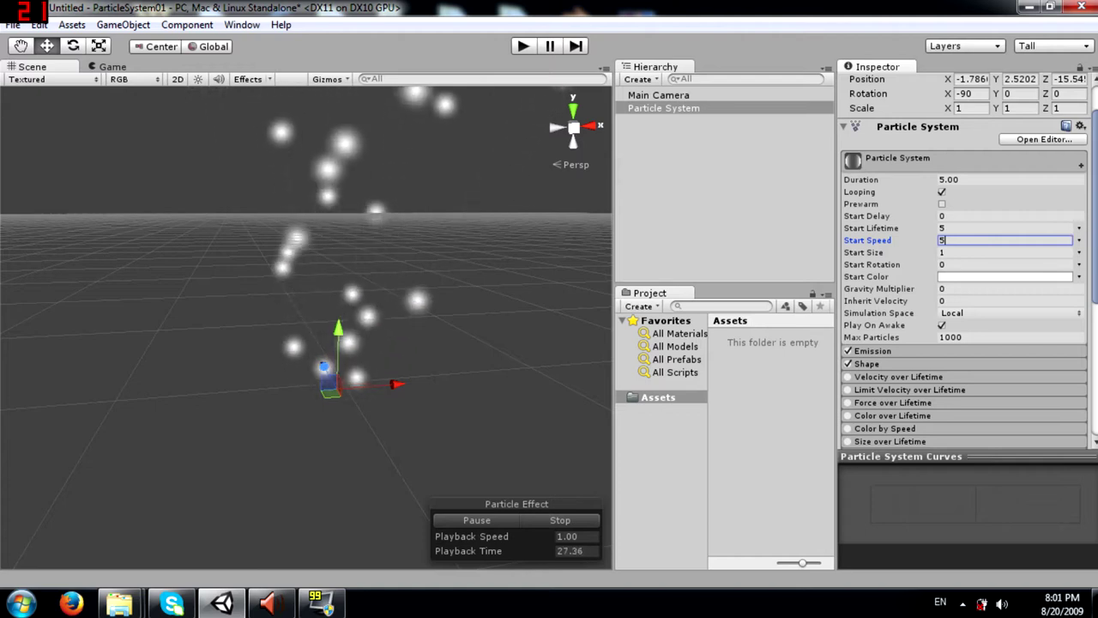
pyautogui.click(969, 228)
pyautogui.click(970, 240)
pyautogui.click(970, 228)
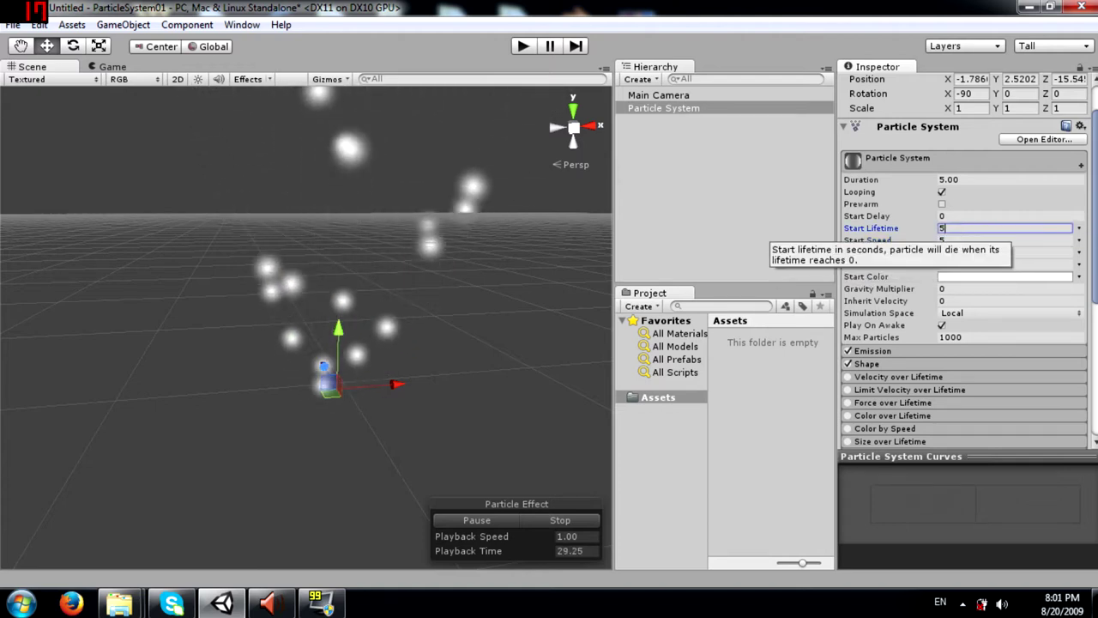
pyautogui.click(969, 240)
# Switch the Start Lifetime mode to Curve and return it to Constant
pyautogui.click(1080, 229)
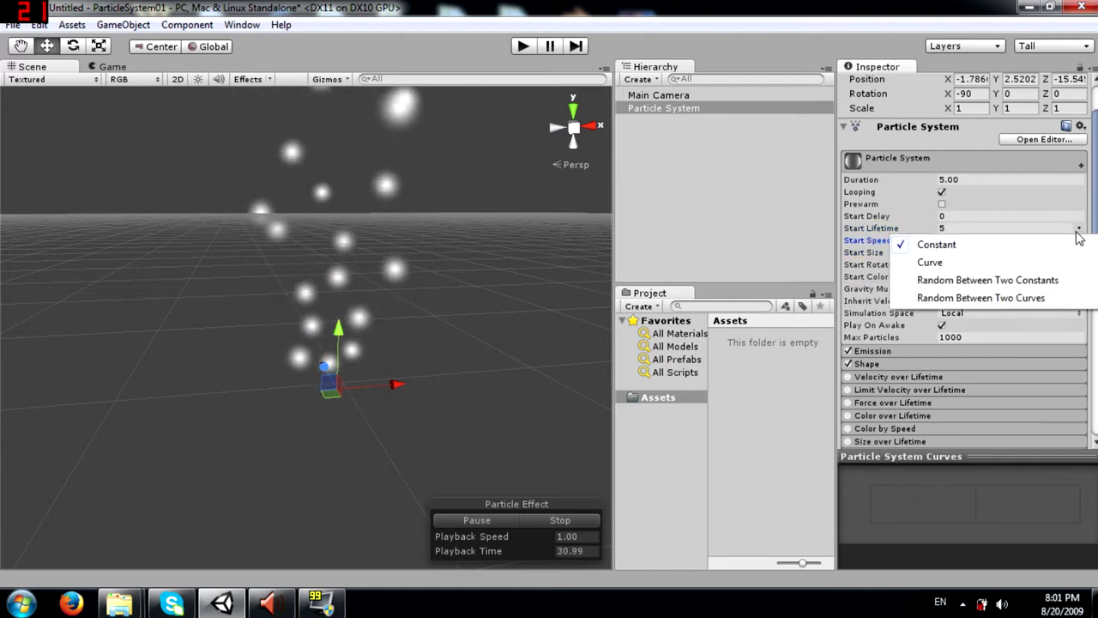
pyautogui.click(930, 263)
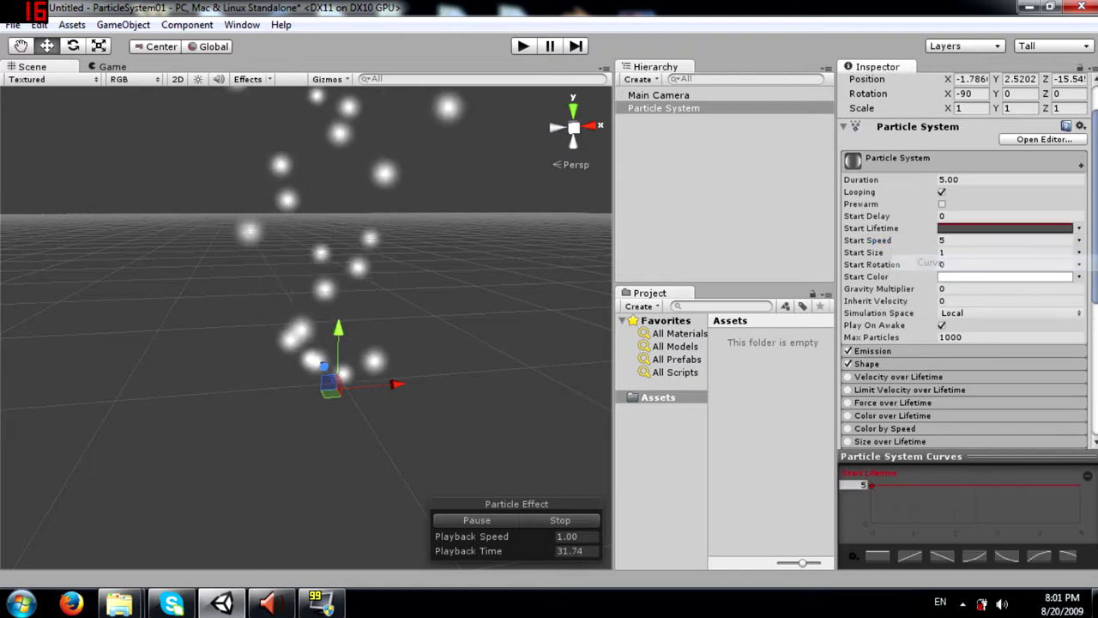
pyautogui.click(1079, 228)
pyautogui.click(1040, 245)
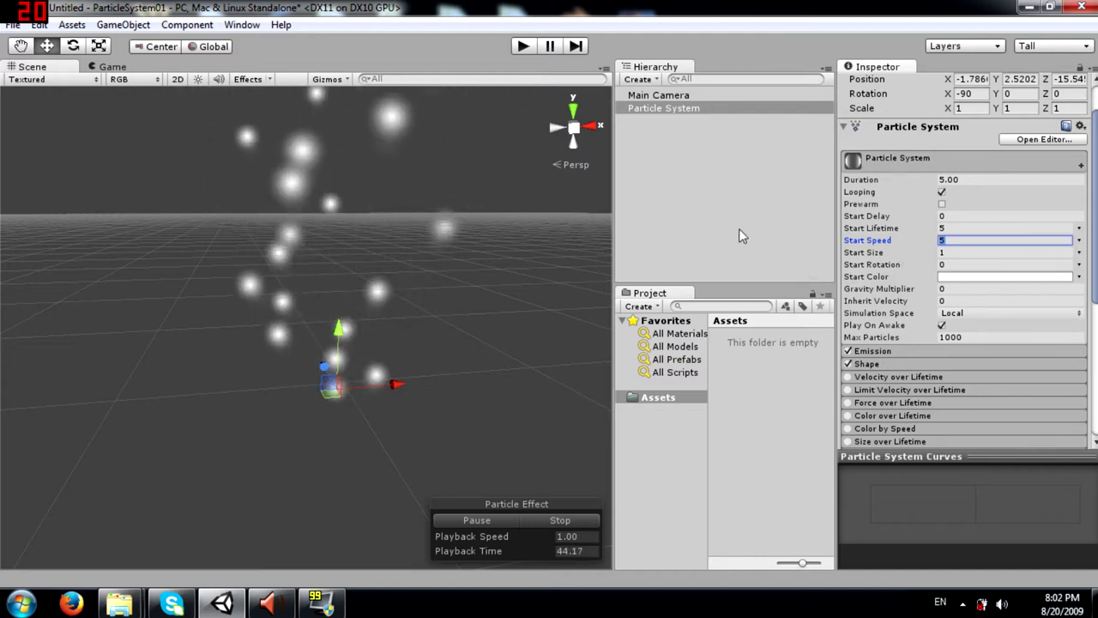
# Enlarge the particles' Start Size to 3.53, inspect the result and reset the size to 1
pyautogui.click(912, 253)
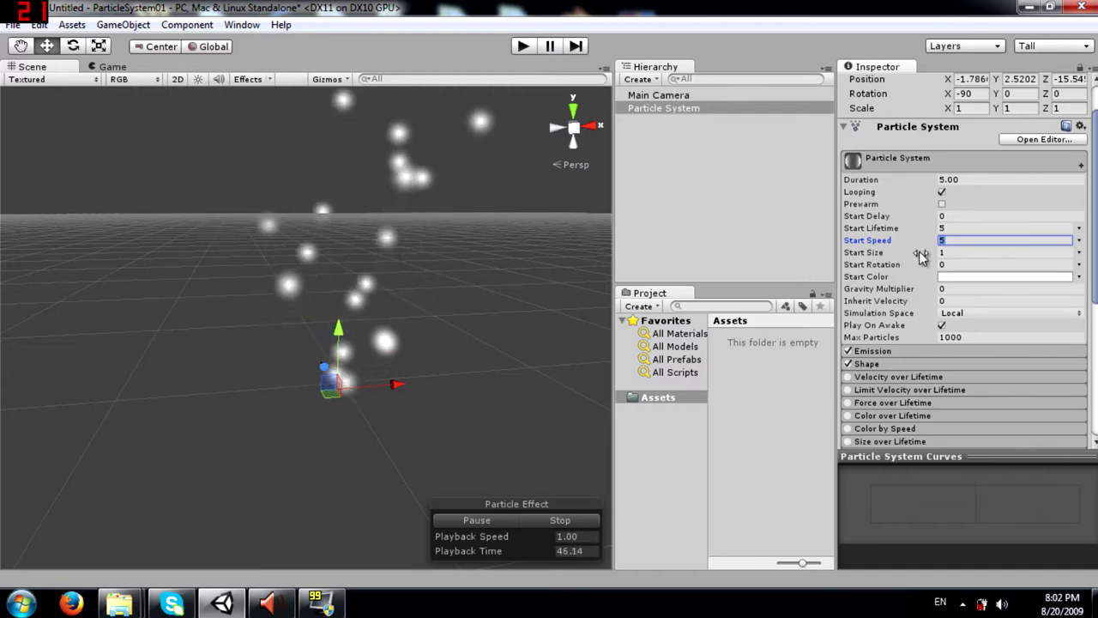
pyautogui.moveTo(912, 253); pyautogui.dragTo(987, 251)
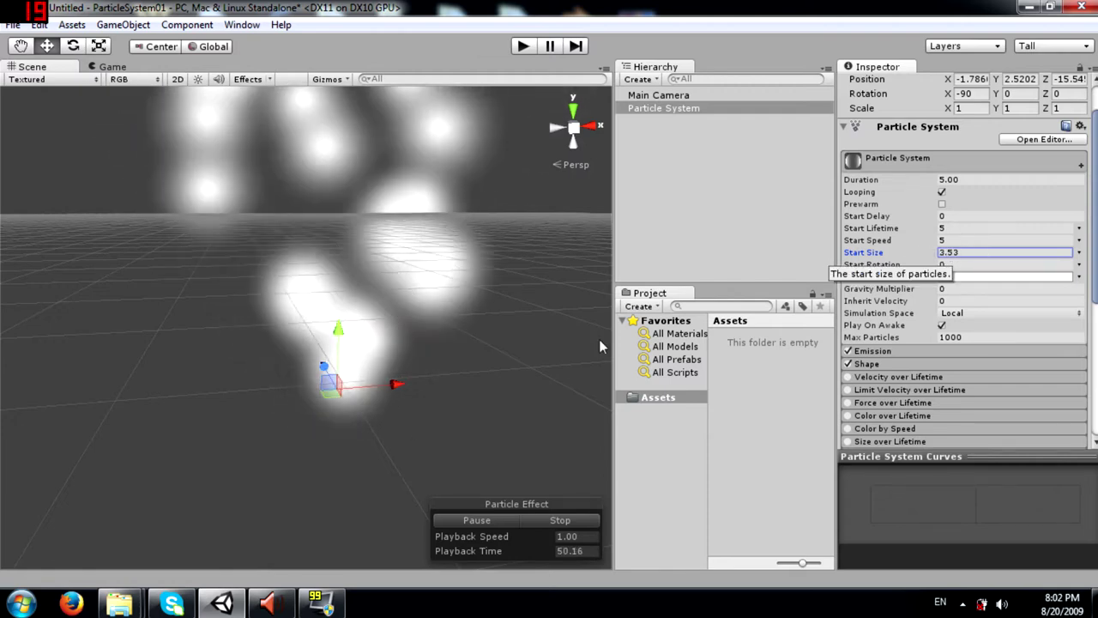
pyautogui.keyDown('alt'); pyautogui.moveTo(343, 326); pyautogui.dragTo(413, 362); pyautogui.keyUp('alt')
pyautogui.click(984, 253)
pyautogui.write('1')
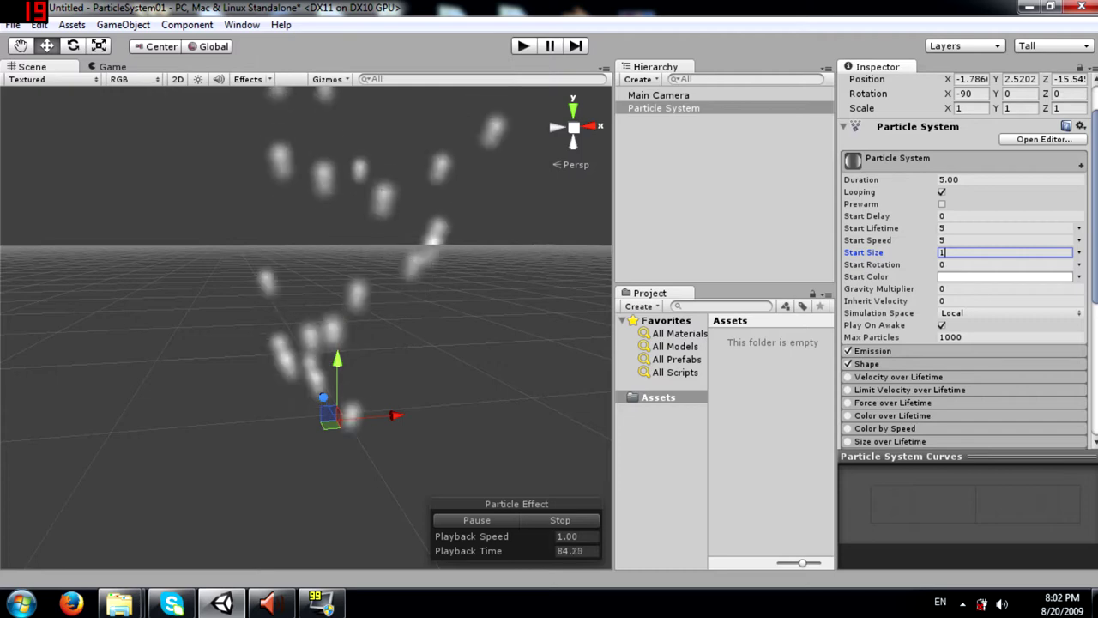
# Change the particles' Start Color to pure red and close the colour picker
pyautogui.click(975, 277)
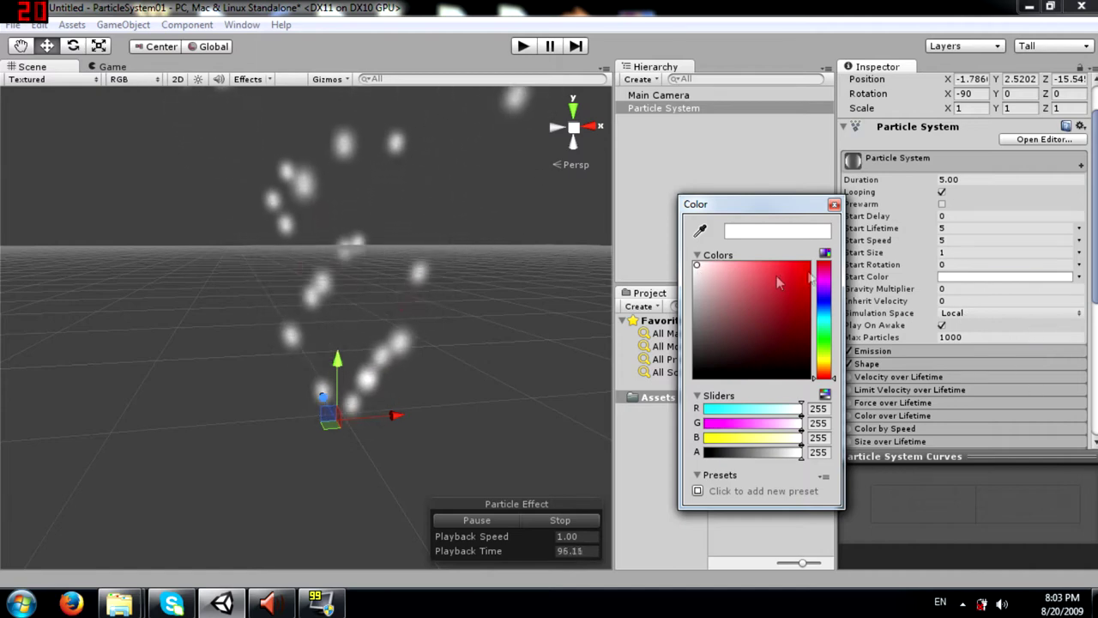
pyautogui.moveTo(777, 276); pyautogui.dragTo(849, 254)
pyautogui.press('Escape')
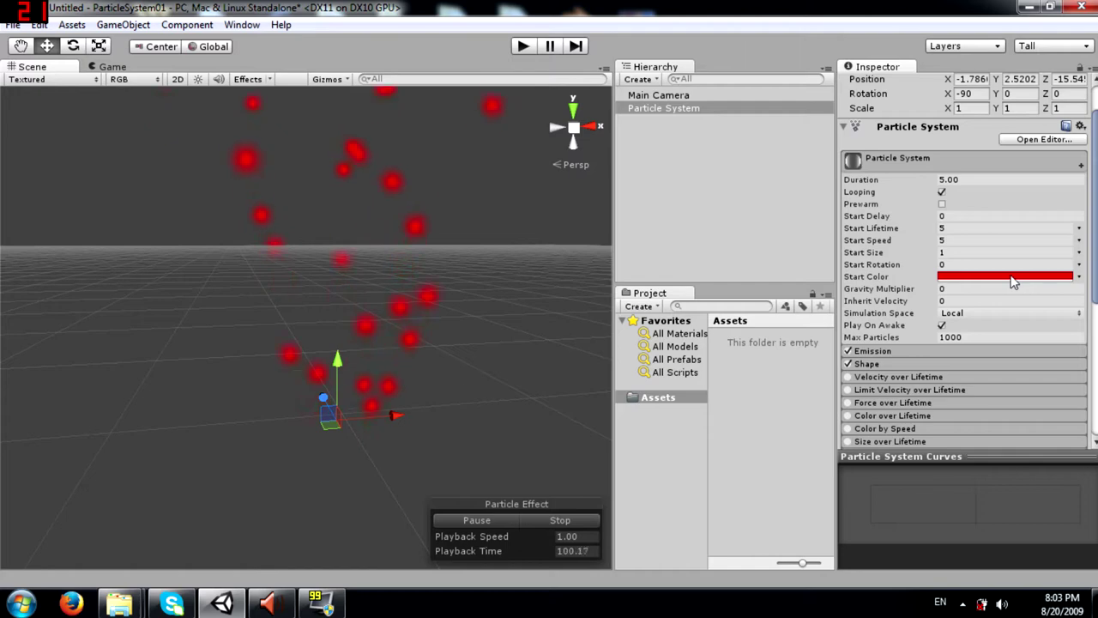
# Set the particles' Start Color back to white and close the colour picker
pyautogui.scroll(-3, 1013, 283)
pyautogui.click(1004, 230)
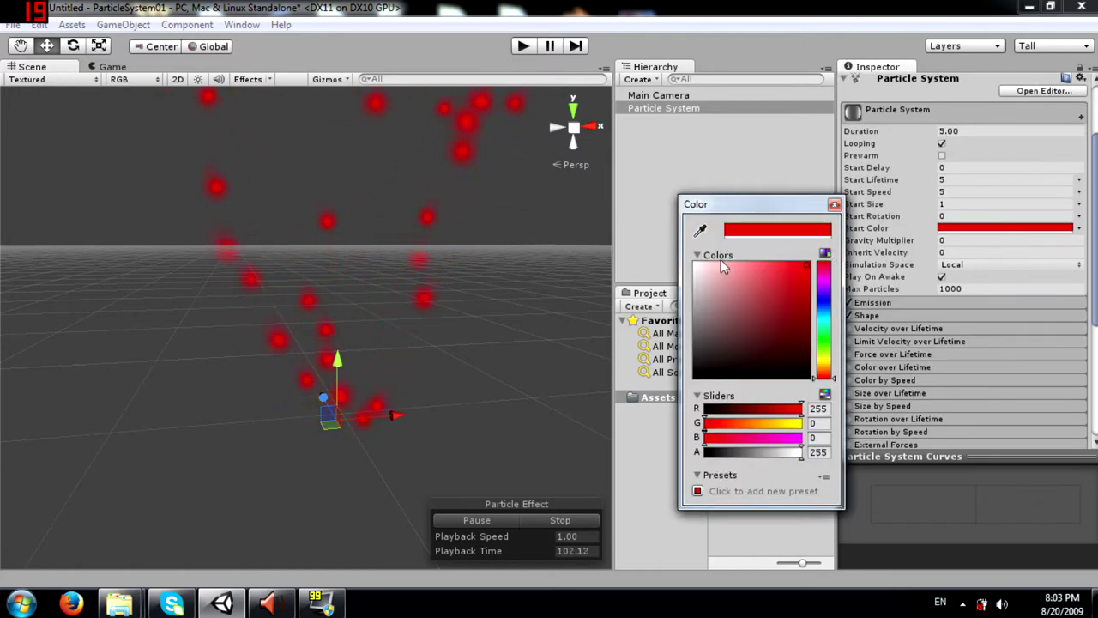
pyautogui.moveTo(730, 274); pyautogui.dragTo(658, 265)
pyautogui.click(833, 205)
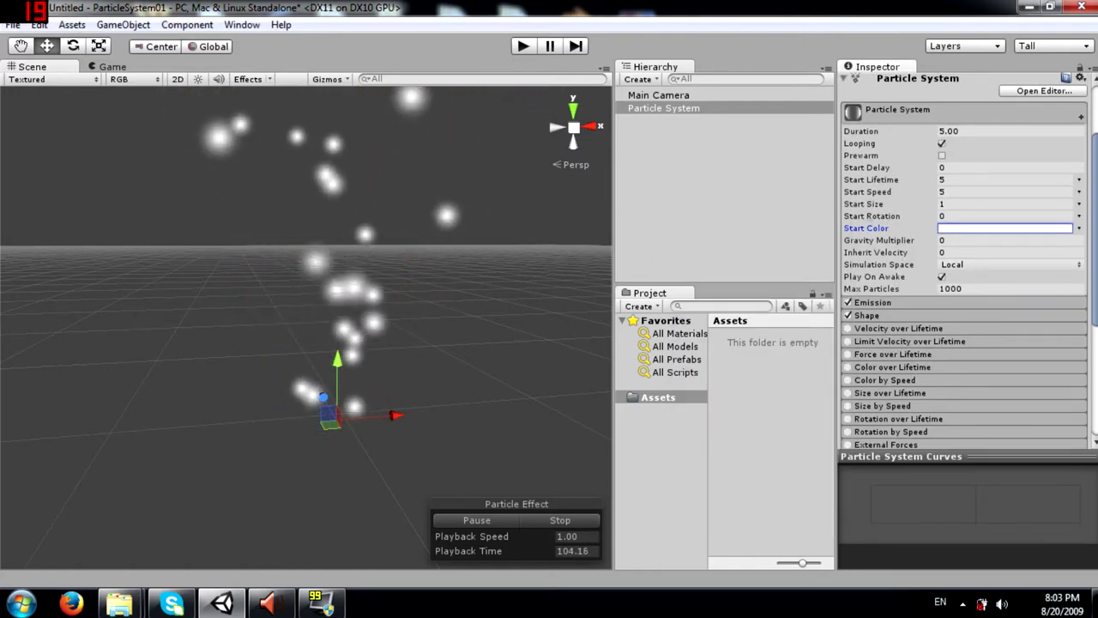
# Set the particle system's Gravity Multiplier to 5 to pull the particles downward
pyautogui.scroll(-3, 927, 193)
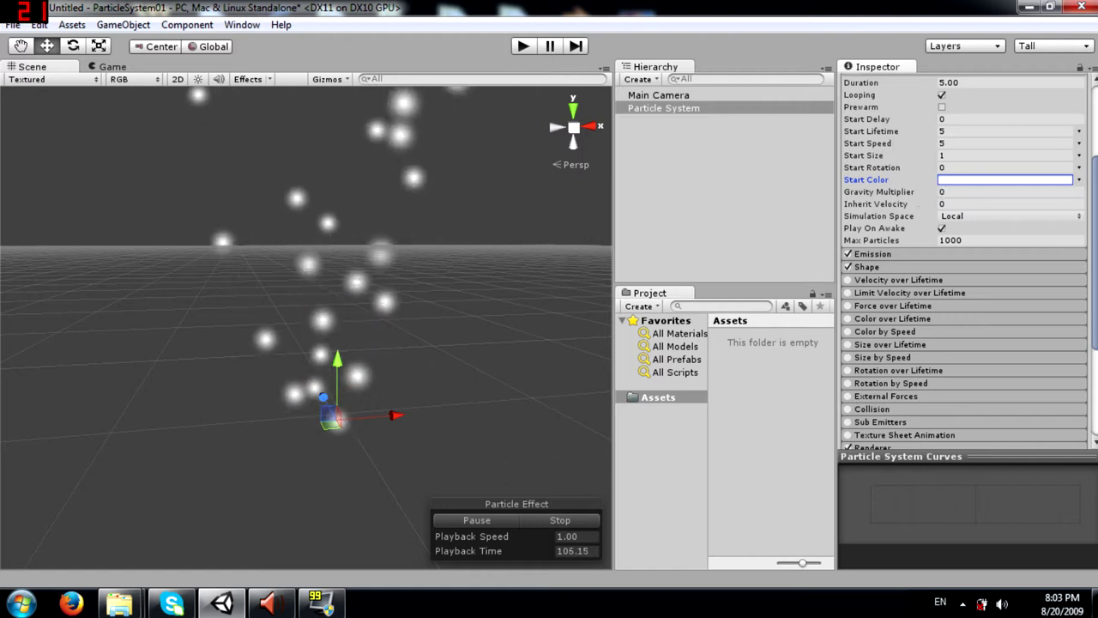
pyautogui.keyDown('alt'); pyautogui.moveTo(476, 329); pyautogui.dragTo(421, 311); pyautogui.keyUp('alt')
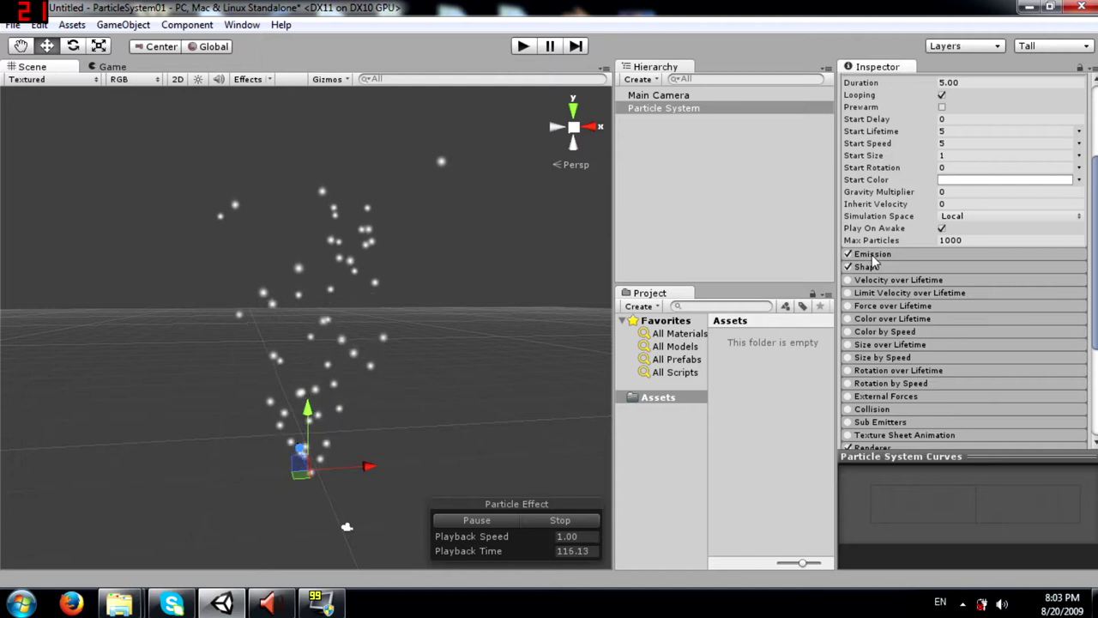
pyautogui.click(949, 192)
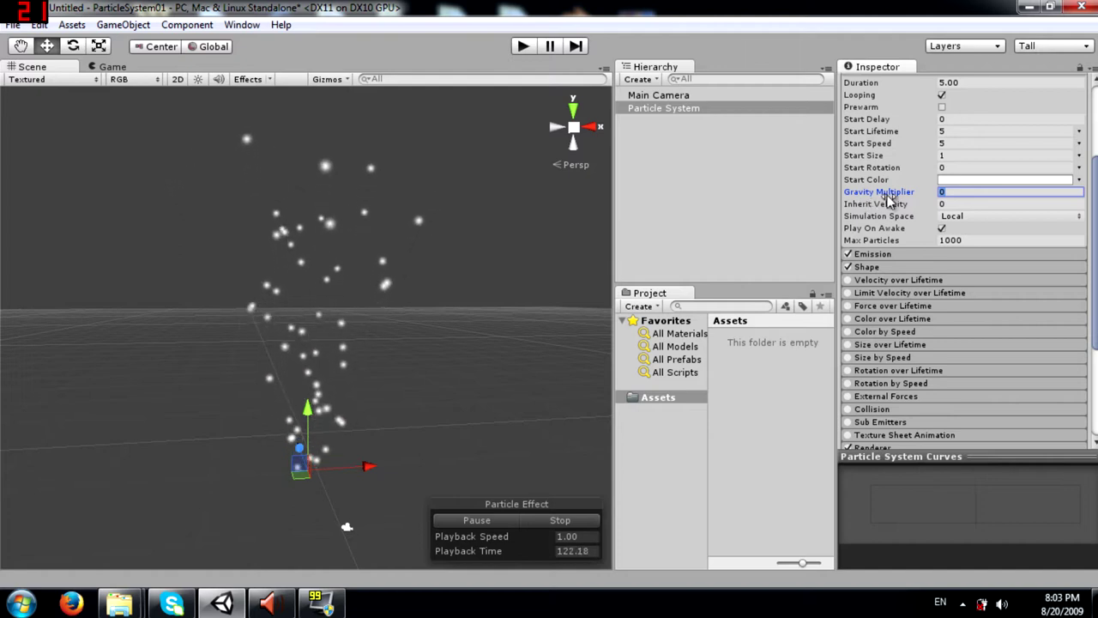
pyautogui.write('5')
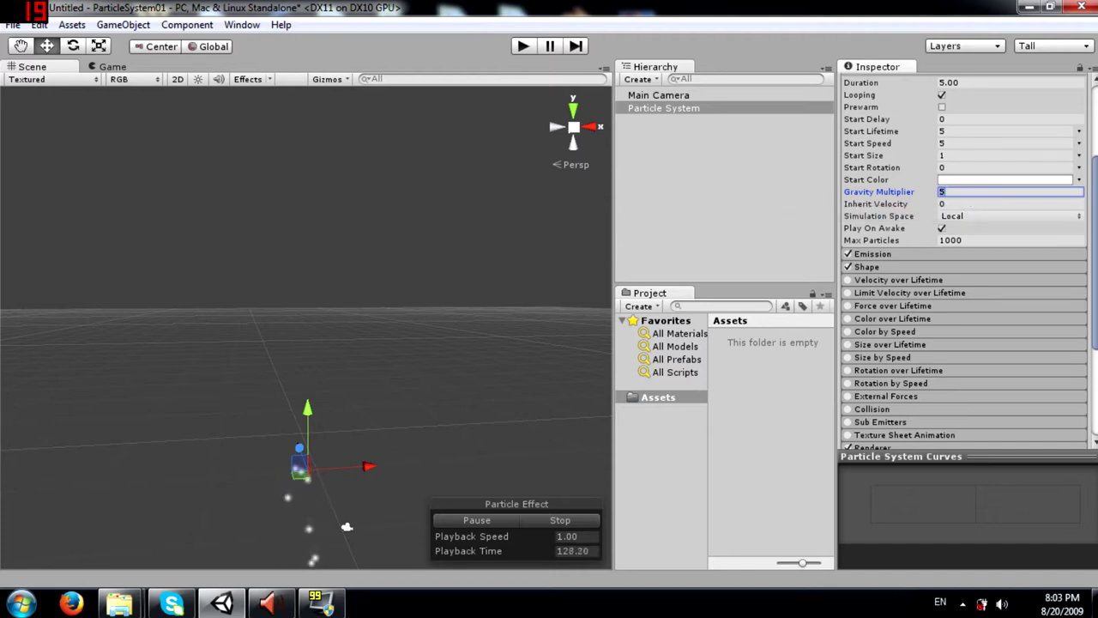
# Lower the Gravity Multiplier to 1, compare the falling particles and reset the multiplier to 0
pyautogui.keyDown('alt'); pyautogui.moveTo(297, 322); pyautogui.dragTo(383, 390); pyautogui.keyUp('alt')
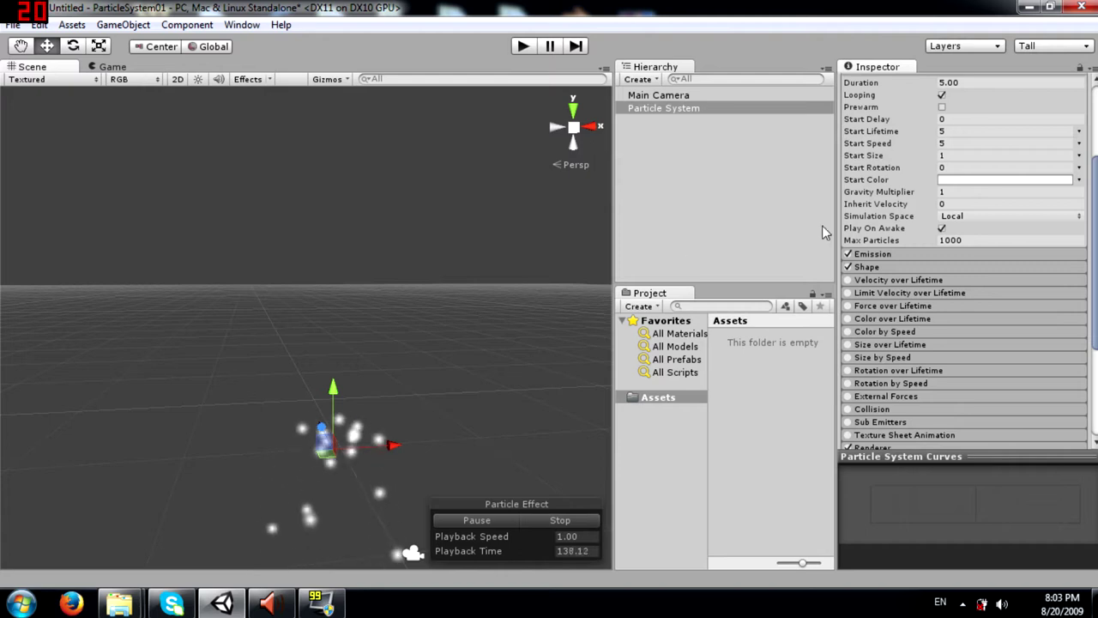
pyautogui.click(961, 181)
pyautogui.click(961, 192)
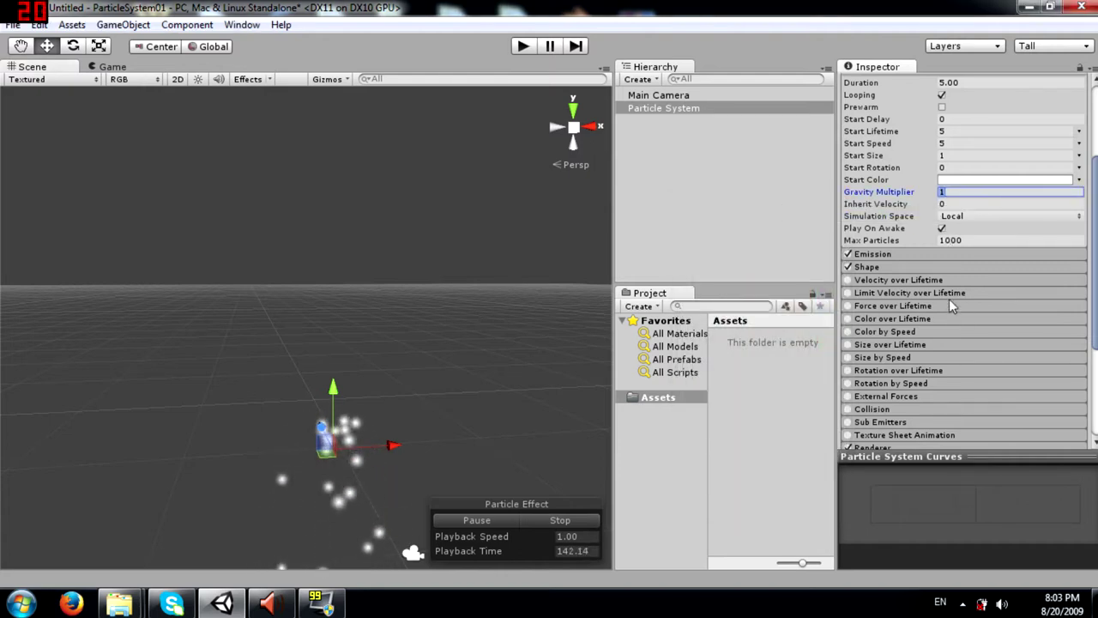
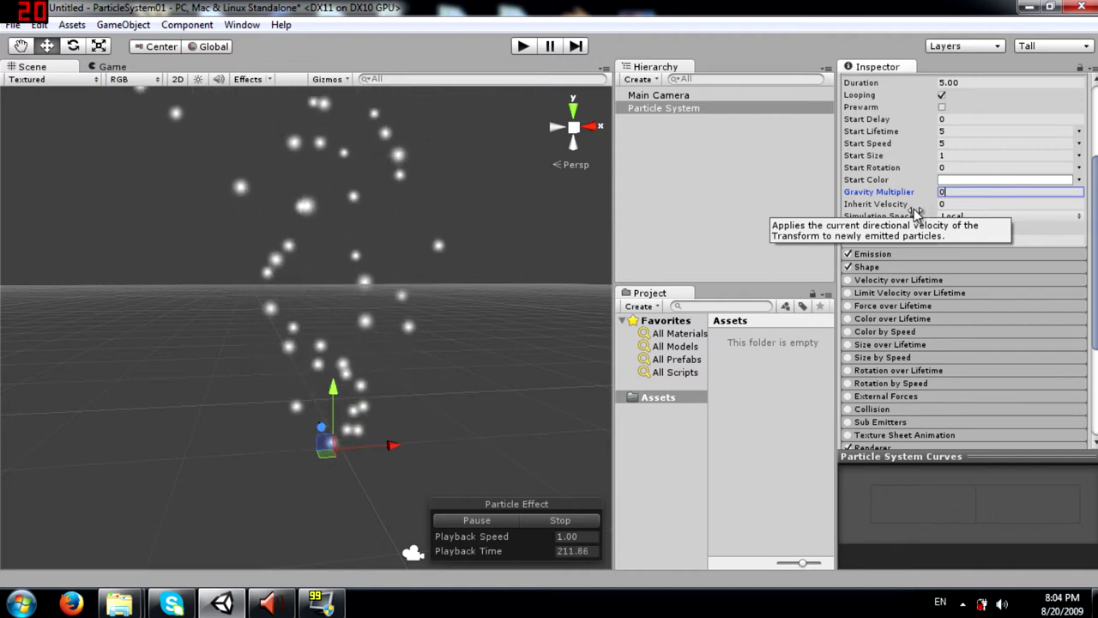
# Set Inherit Velocity to 100 and move the particle system back and forth along its X axis
pyautogui.press('Tab')
pyautogui.write('100')
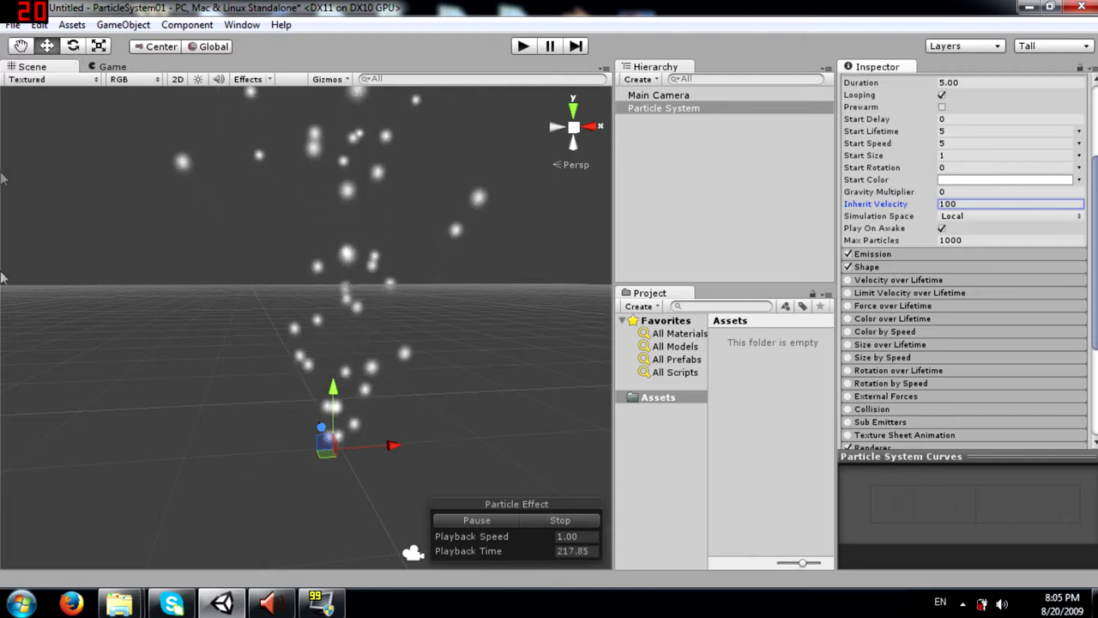
pyautogui.scroll(-5, 248, 265)
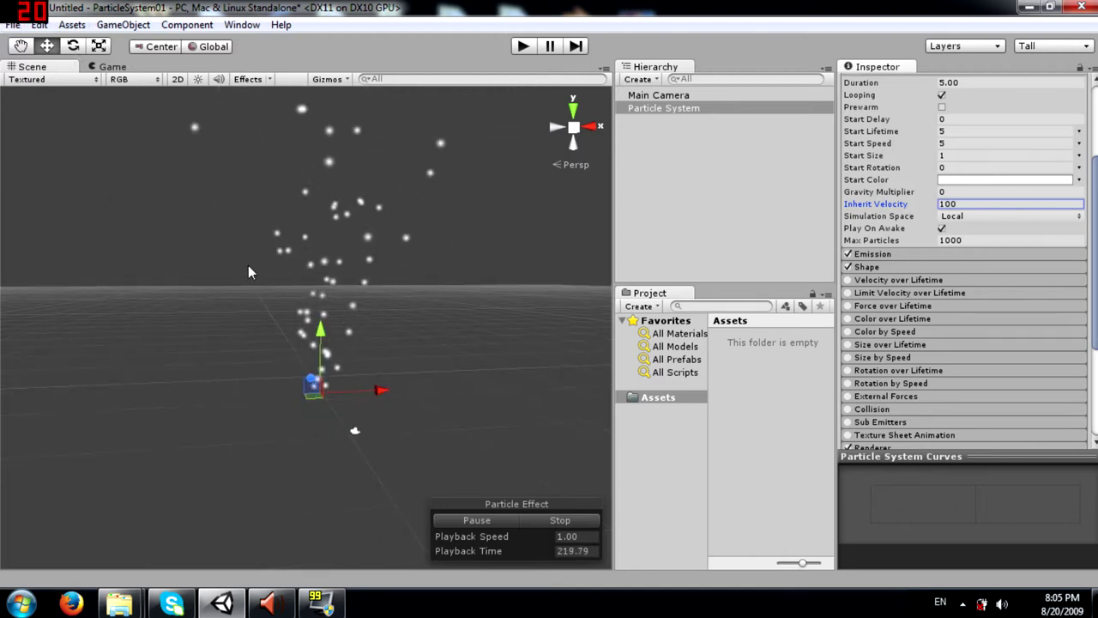
pyautogui.moveTo(367, 366); pyautogui.dragTo(340, 366)
pyautogui.scroll(4, 321, 359)
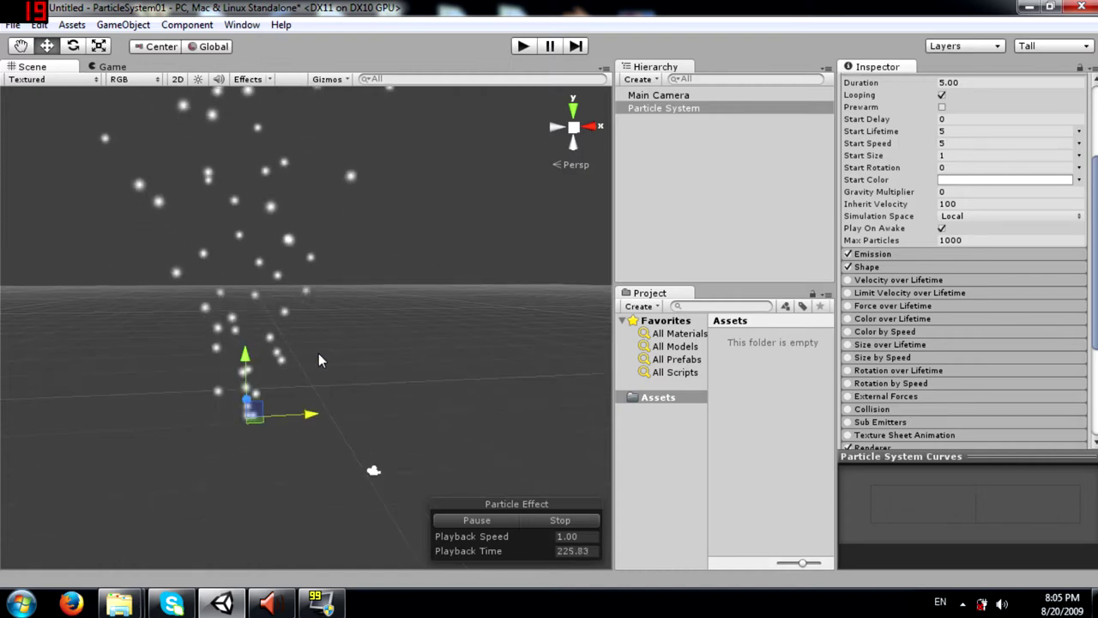
pyautogui.moveTo(283, 454); pyautogui.dragTo(381, 444)
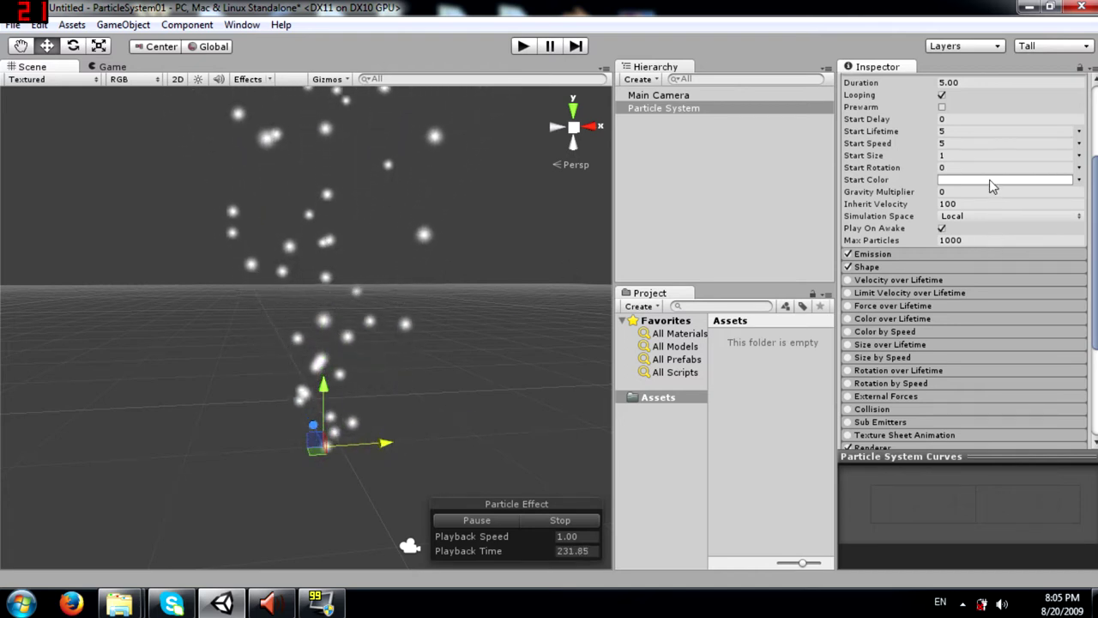
# Reset the particle system's Inherit Velocity to 0
pyautogui.click(977, 206)
pyautogui.write('0')
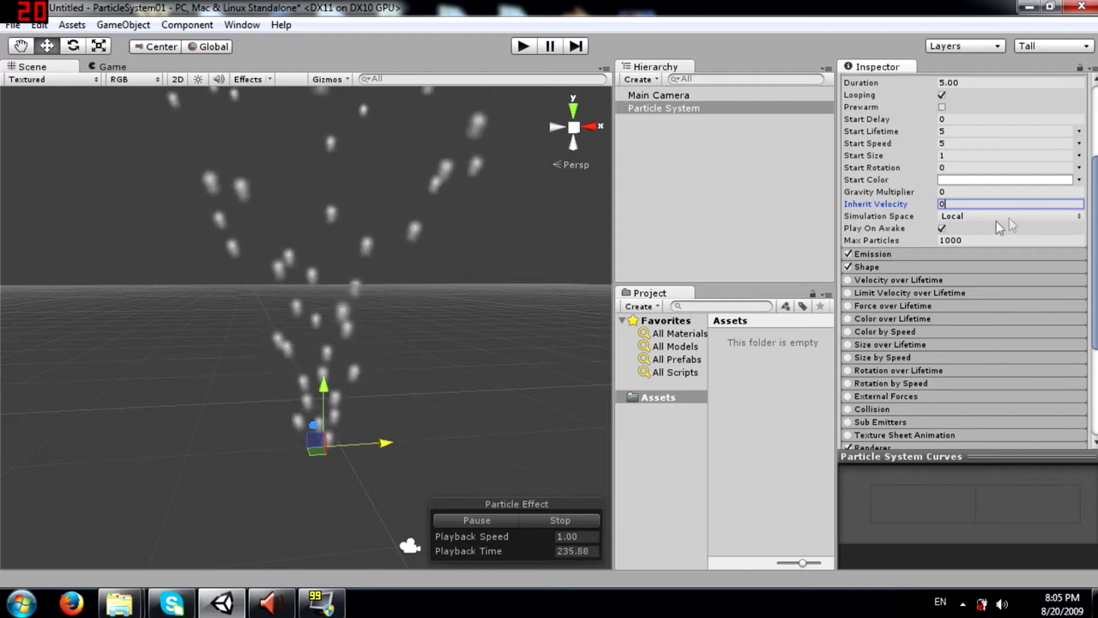
# Keep the particle system's Simulation Space on Local and move the system back and forth along its X axis
pyautogui.click(1005, 216)
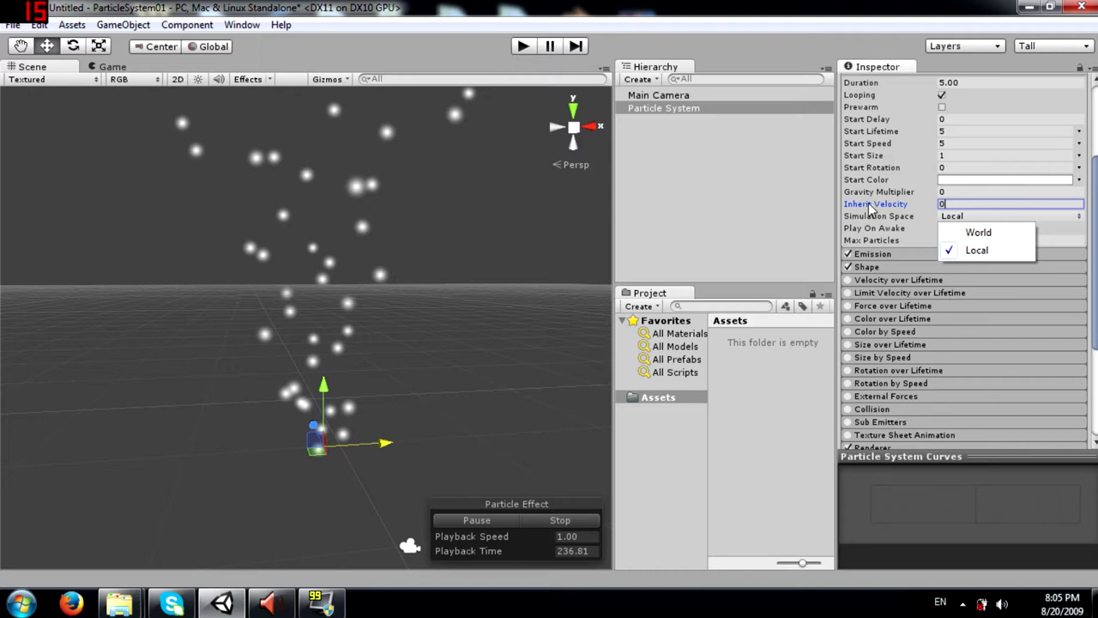
pyautogui.click(975, 249)
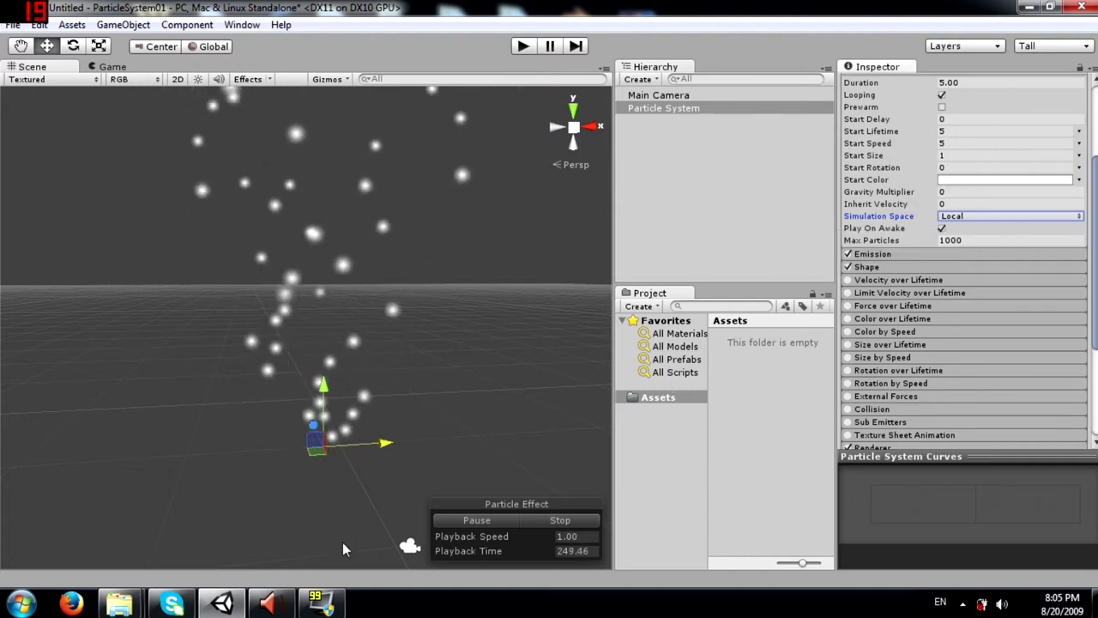
pyautogui.scroll(-3, 375, 397)
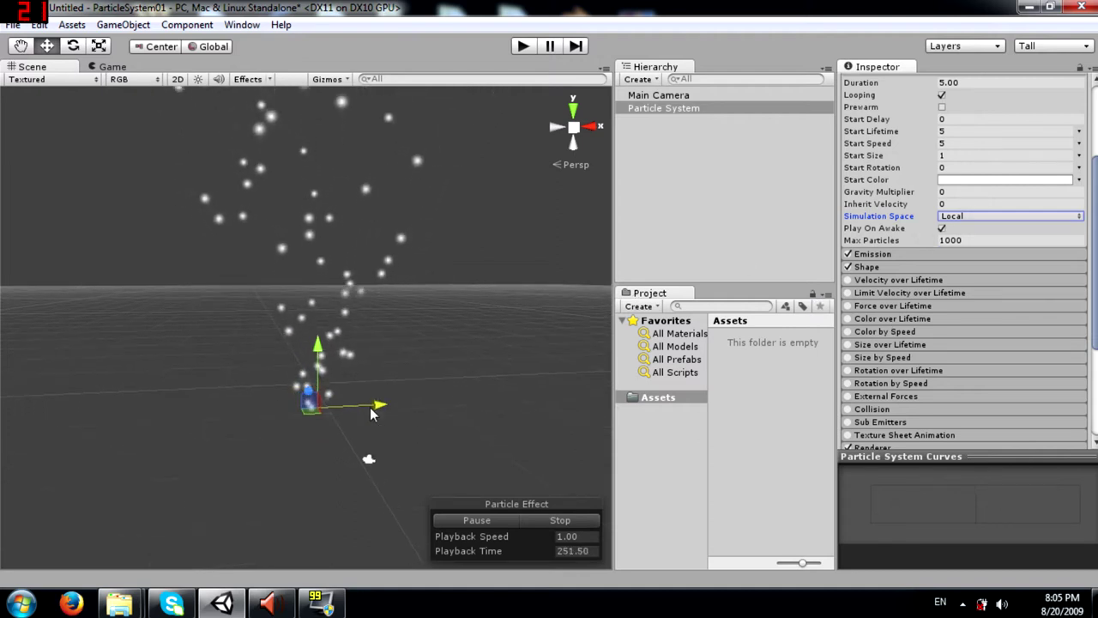
pyautogui.moveTo(371, 413); pyautogui.dragTo(396, 380)
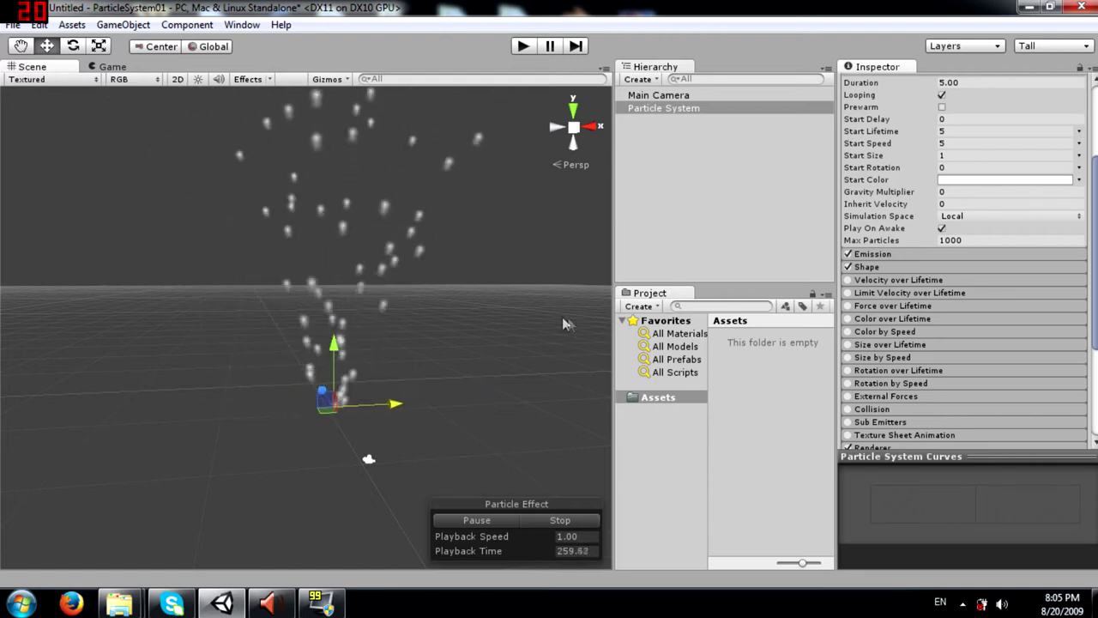
# Set the Simulation Space to World and move the particle system back and forth along its X axis
pyautogui.click(997, 217)
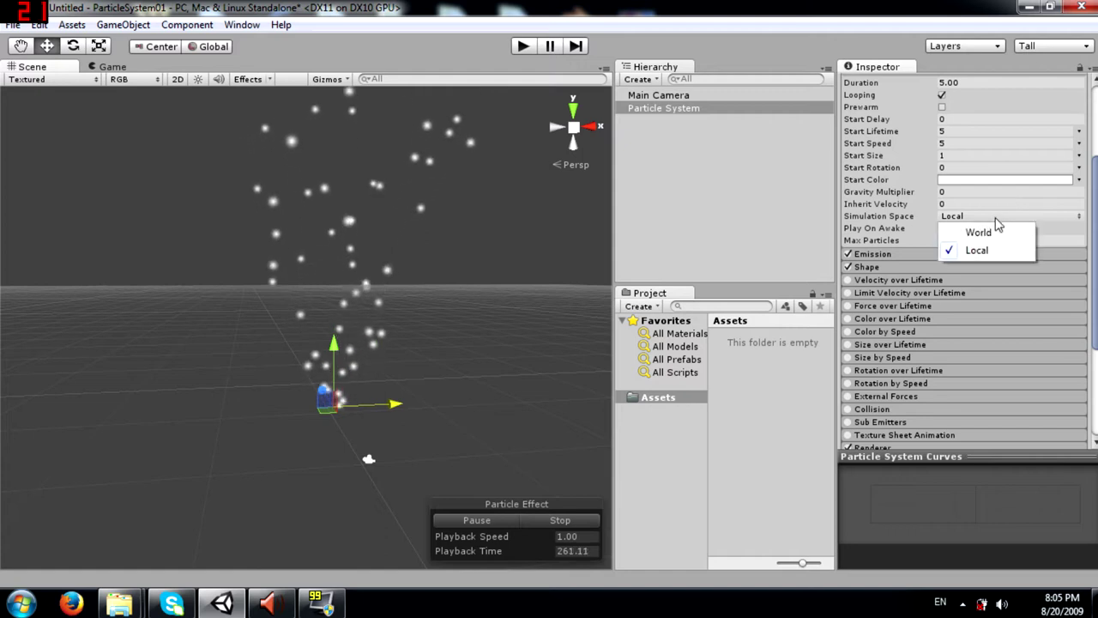
pyautogui.click(979, 234)
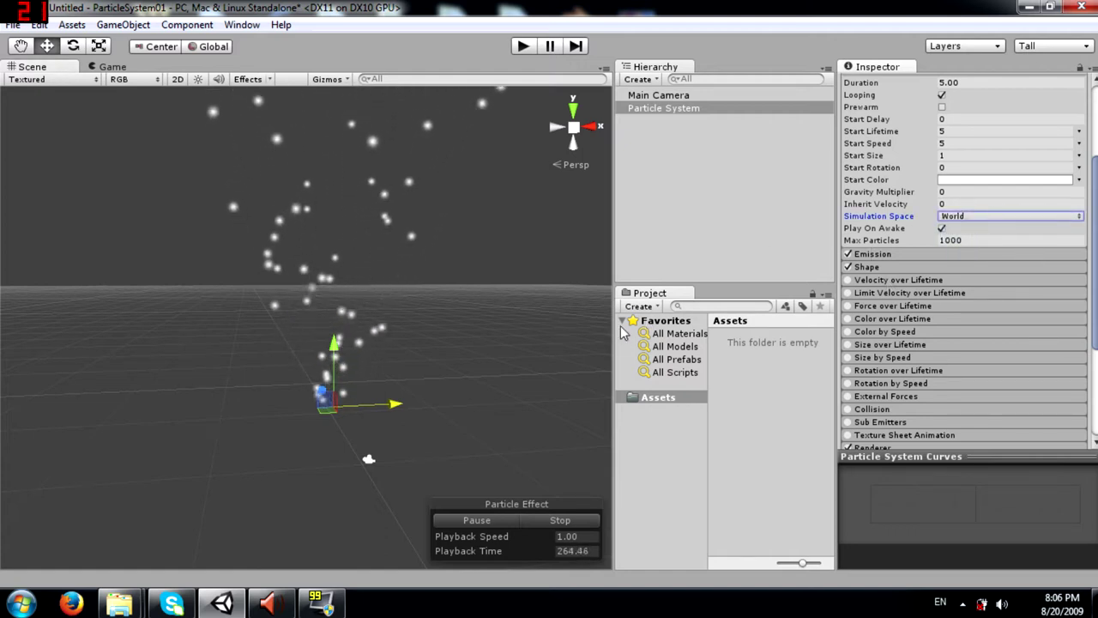
pyautogui.moveTo(393, 405); pyautogui.dragTo(383, 380)
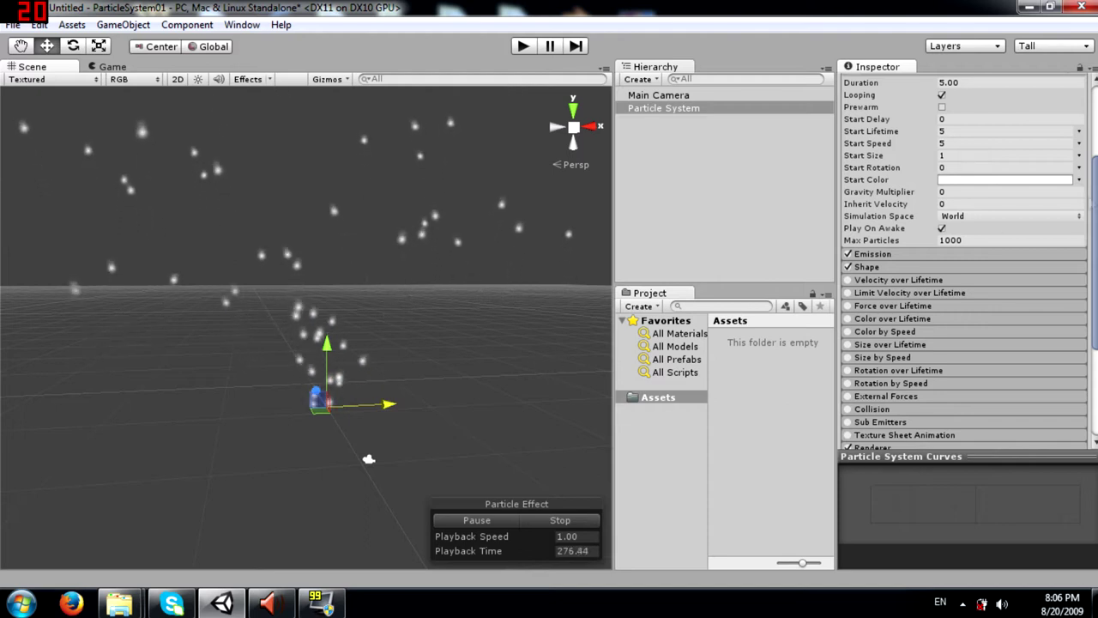
# Return the particle system's Simulation Space to Local
pyautogui.click(1033, 218)
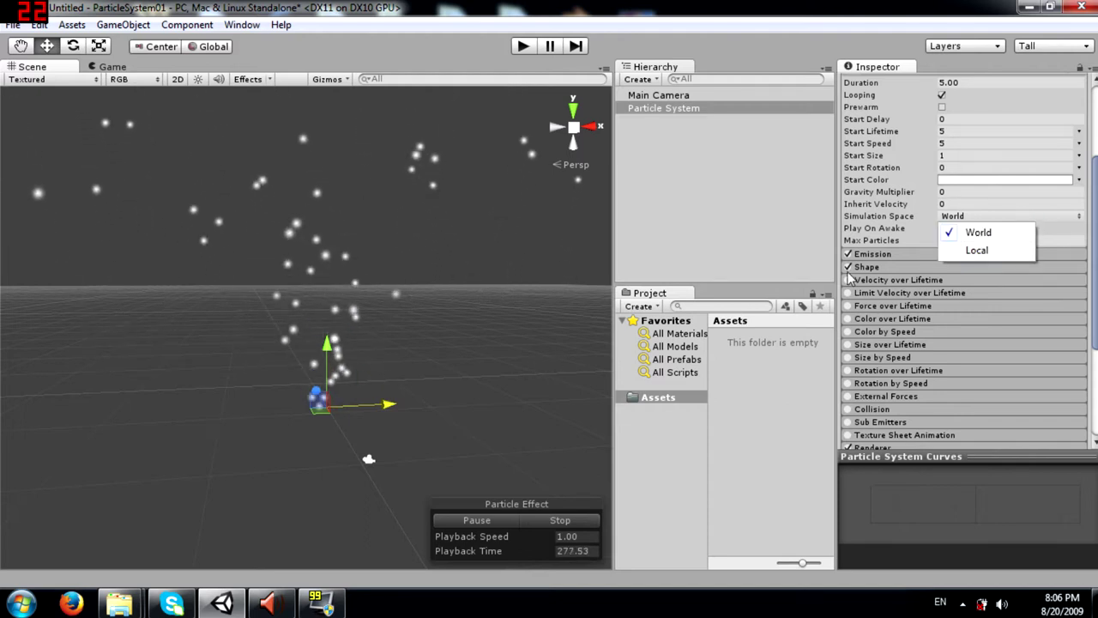
pyautogui.click(986, 250)
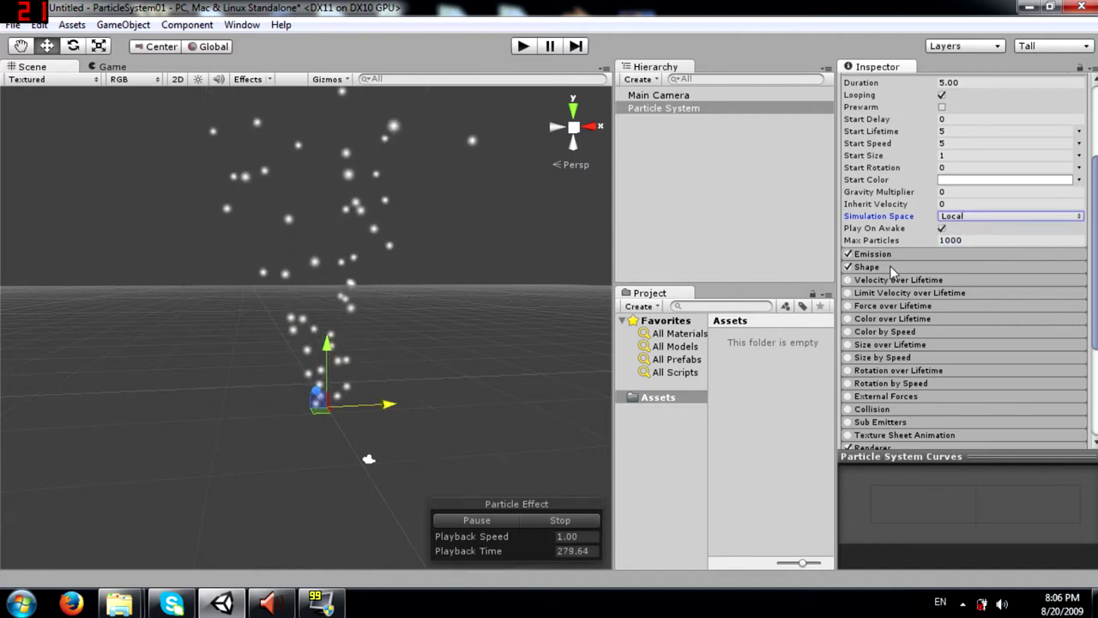
pyautogui.moveTo(921, 245)
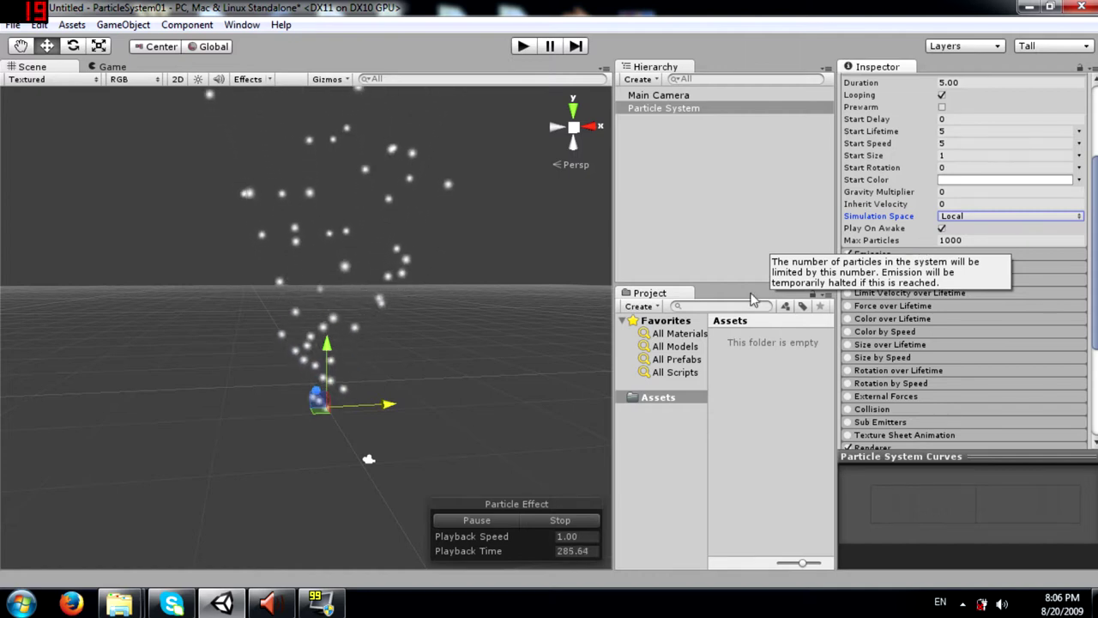
# Select the Particle System object, turn its Play On Awake option off and turn it on again
pyautogui.click(691, 107)
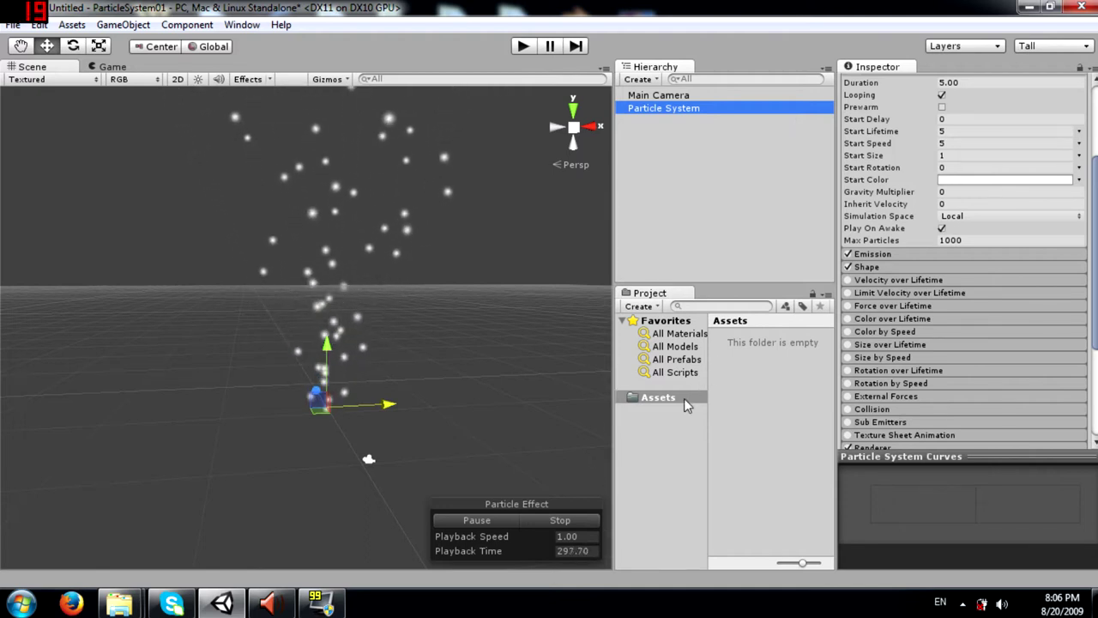
pyautogui.click(941, 229)
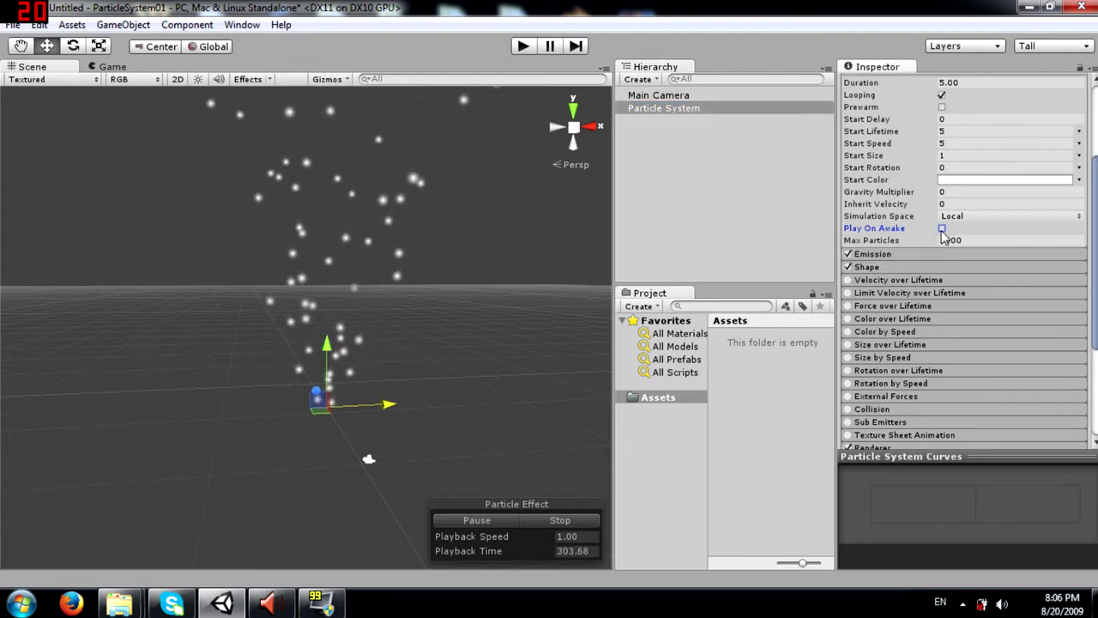
pyautogui.click(942, 229)
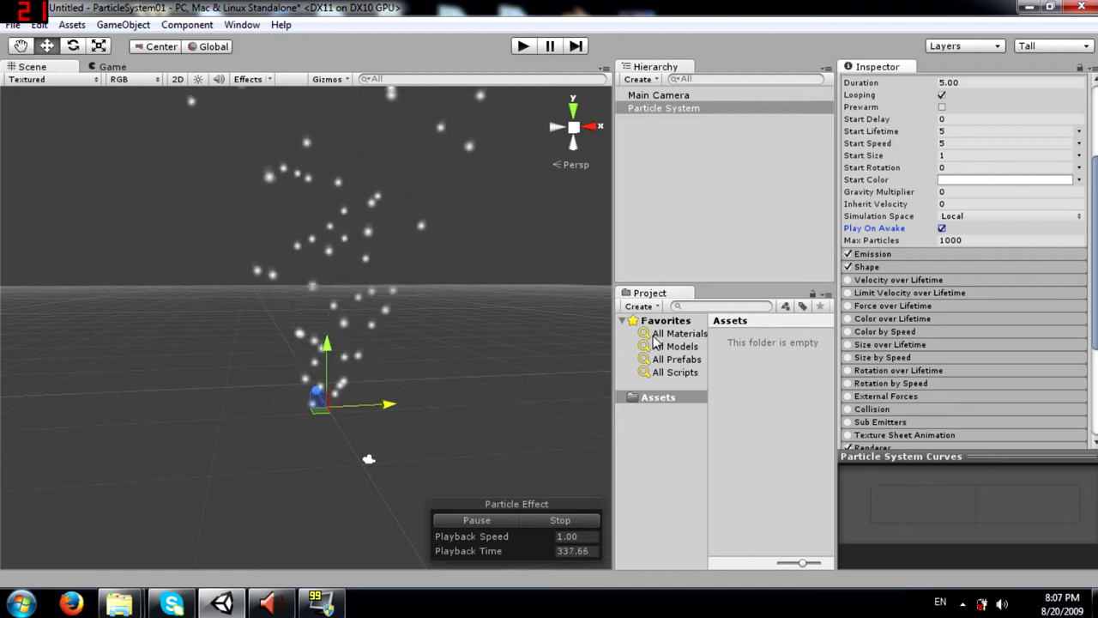
# Limit Max Particles to 5, watch the reduced emission in the scene and restore Max Particles to 1000
pyautogui.click(952, 240)
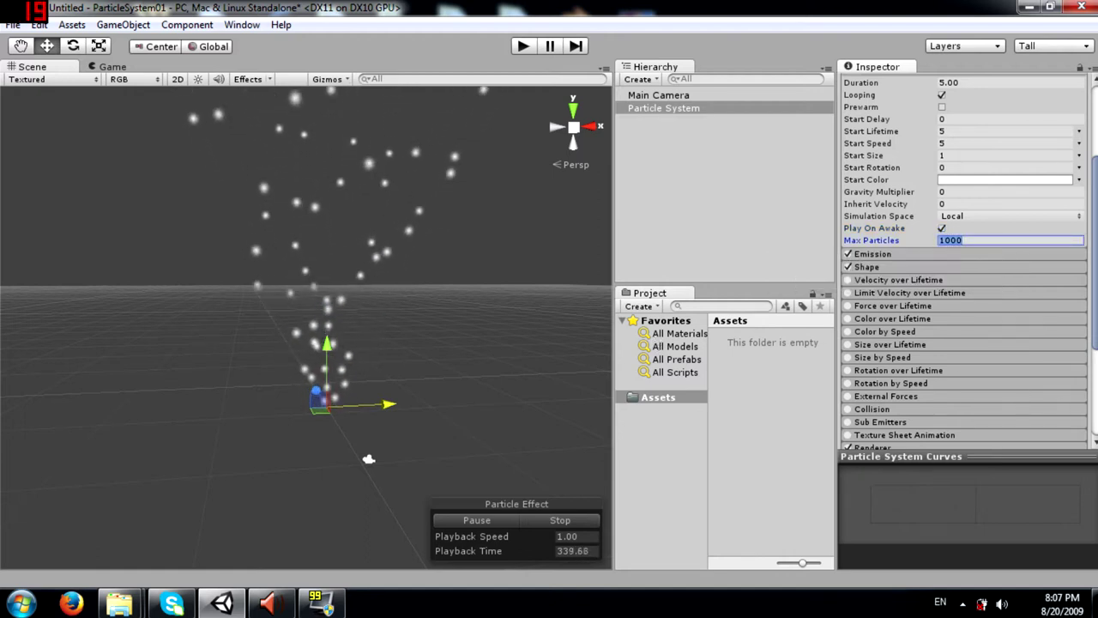
pyautogui.write('5')
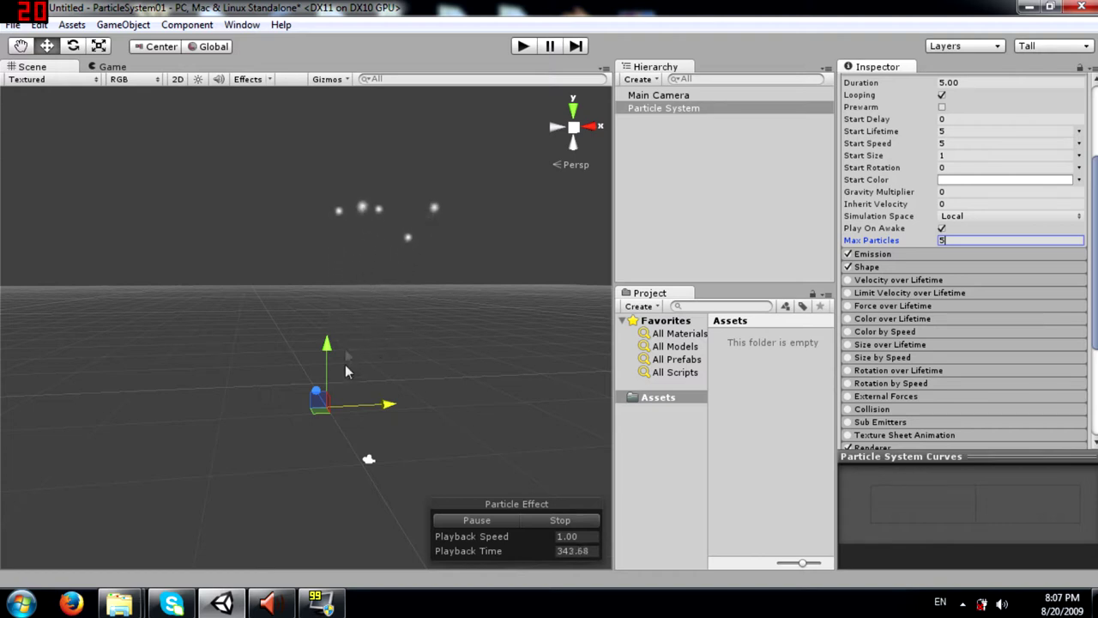
pyautogui.moveTo(397, 326); pyautogui.dragTo(374, 385, button='right')
pyautogui.click(951, 241)
pyautogui.write('1000')
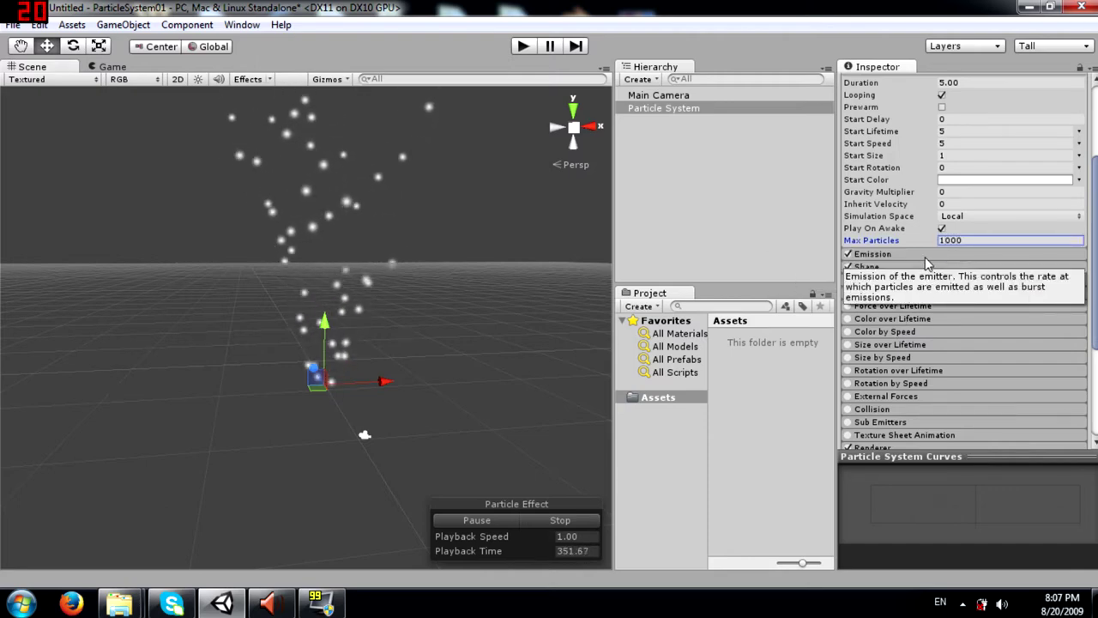
# Expand the Emission module's settings and keep its rate based on Time
pyautogui.scroll(-2, 932, 232)
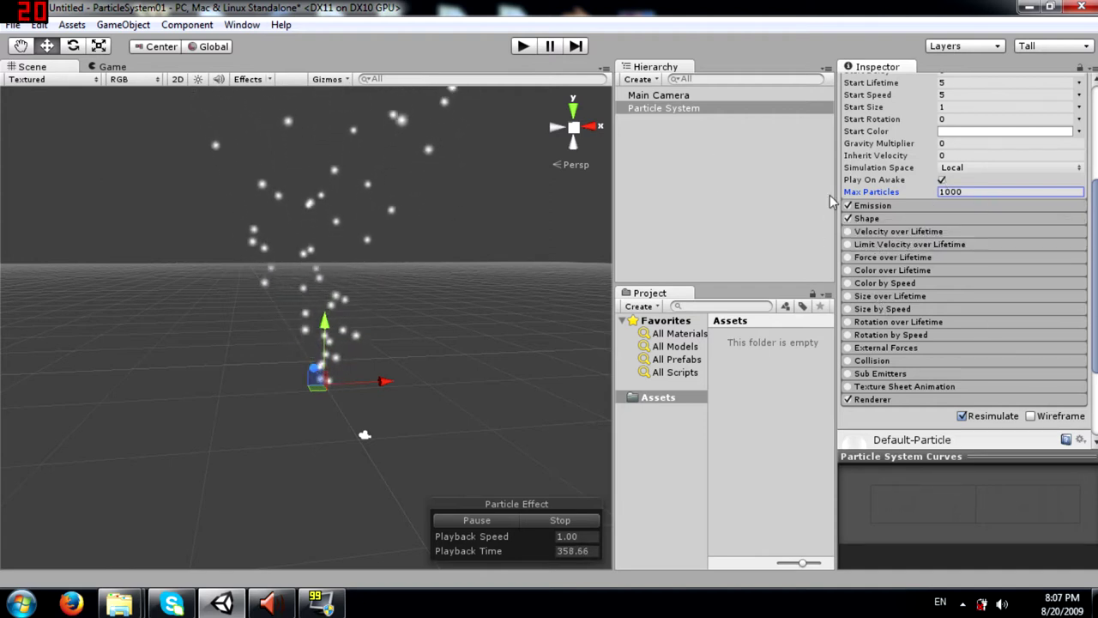
pyautogui.click(945, 205)
pyautogui.scroll(-5, 954, 249)
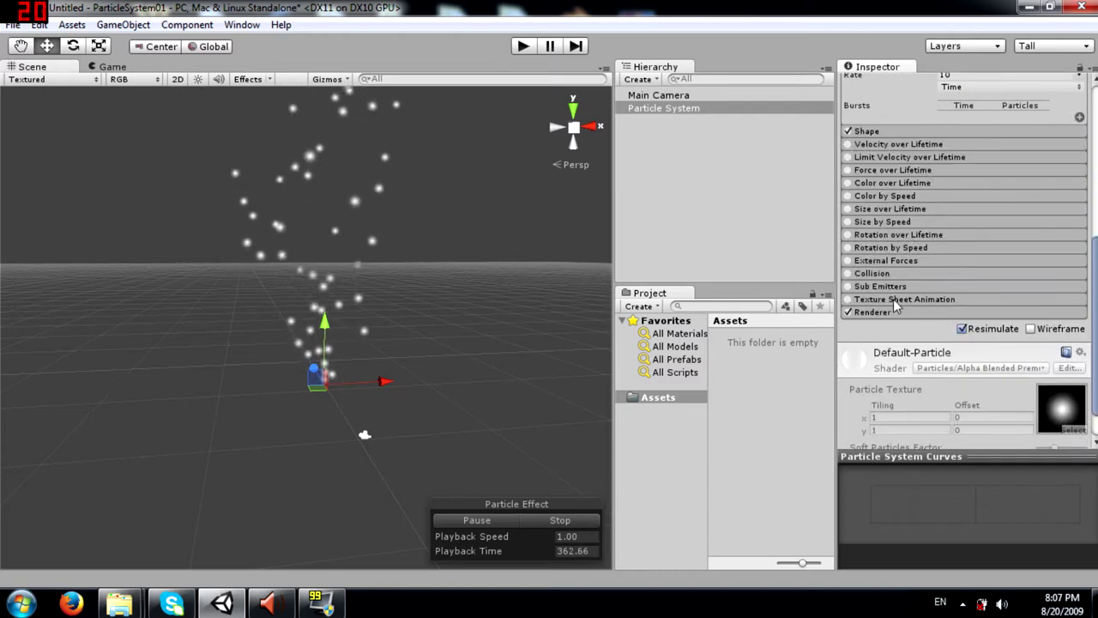
pyautogui.scroll(3, 968, 222)
pyautogui.scroll(3, 953, 247)
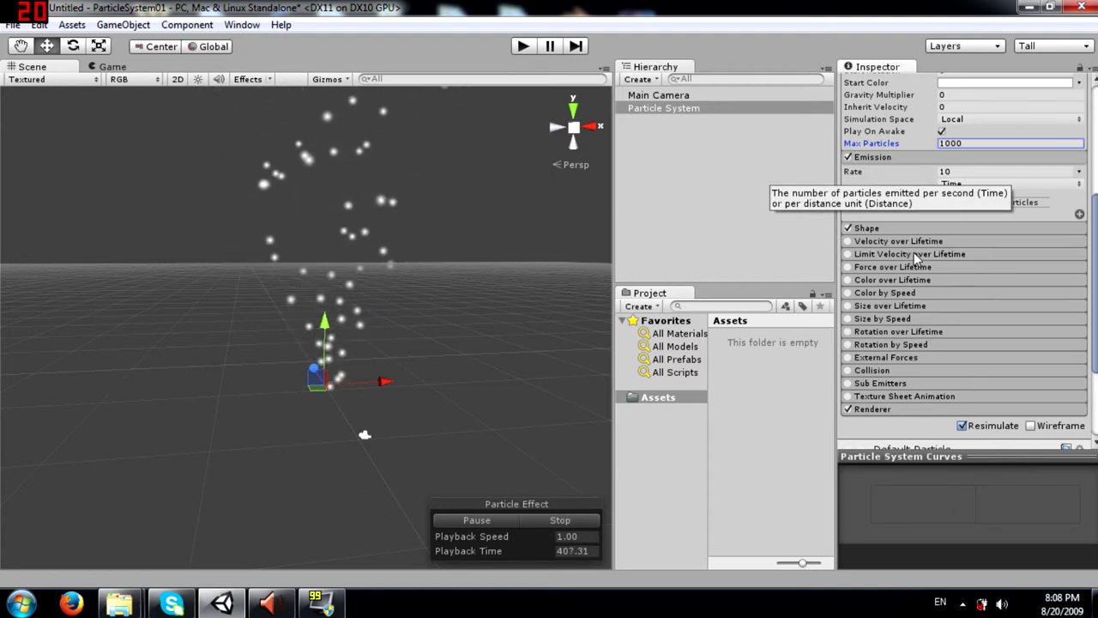
pyautogui.click(997, 185)
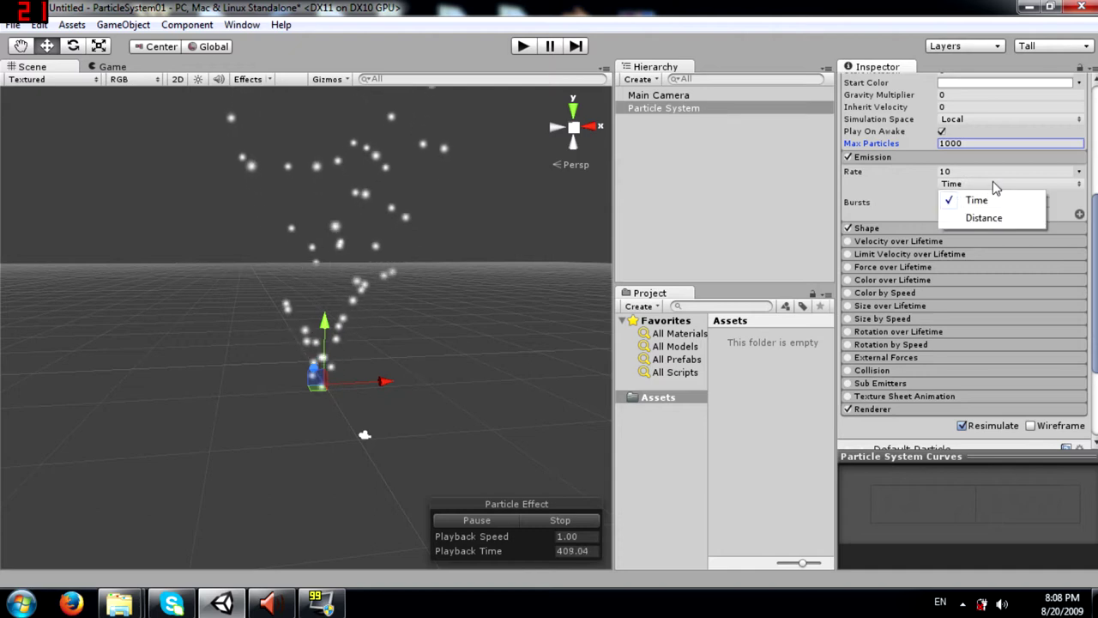
pyautogui.click(976, 200)
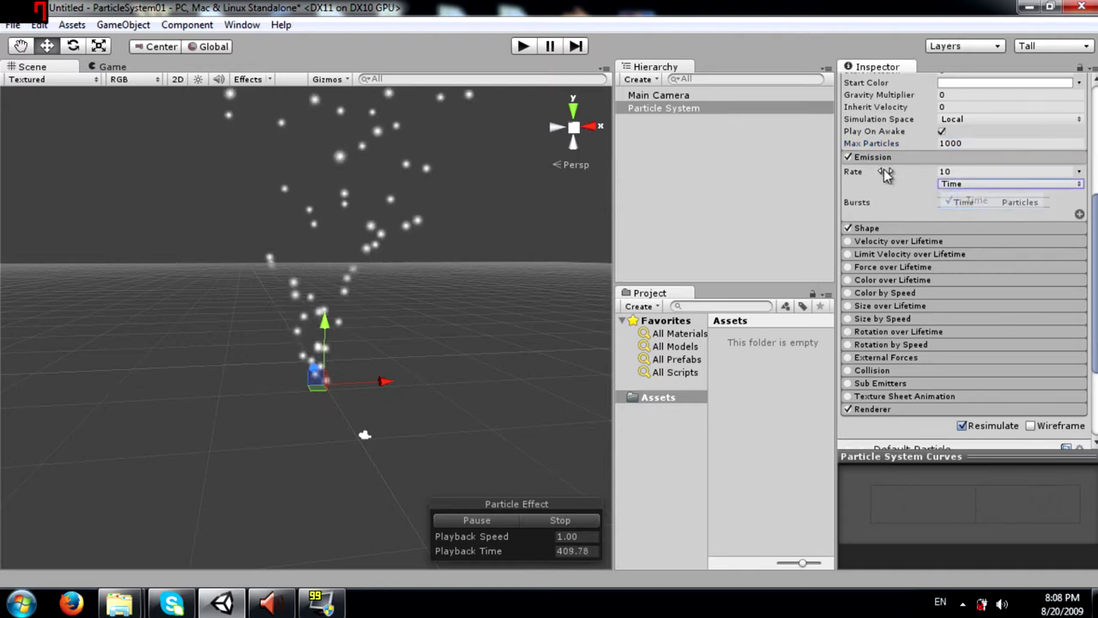
# Raise the Emission Rate to 50, compare the particle density and set the rate back to 10
pyautogui.click(942, 172)
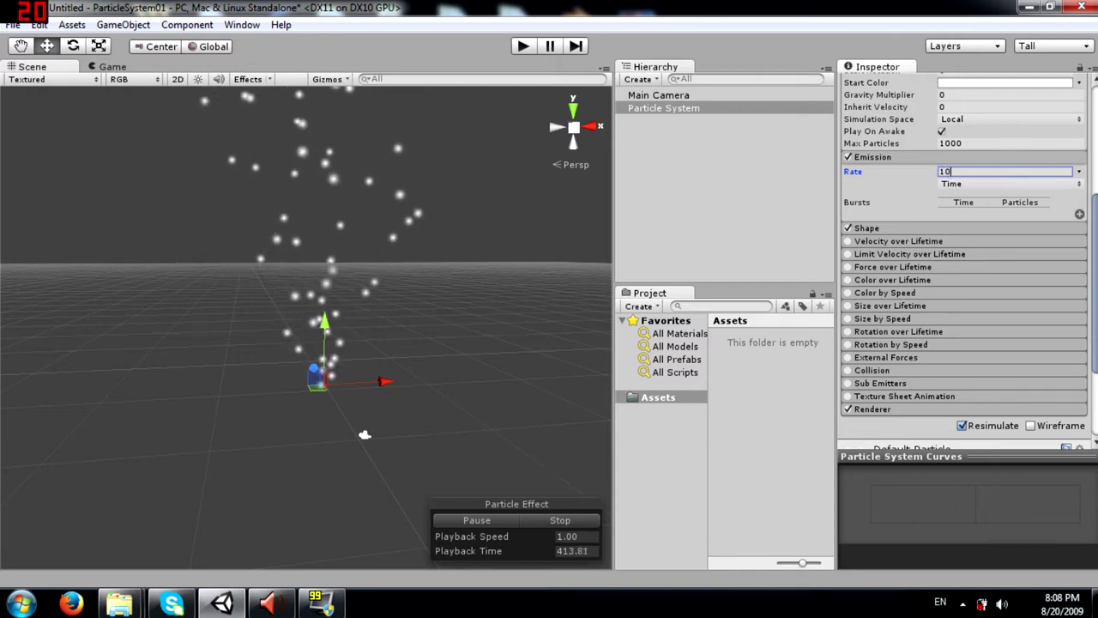
pyautogui.press('BackSpace')
pyautogui.press('BackSpace')
pyautogui.write('50')
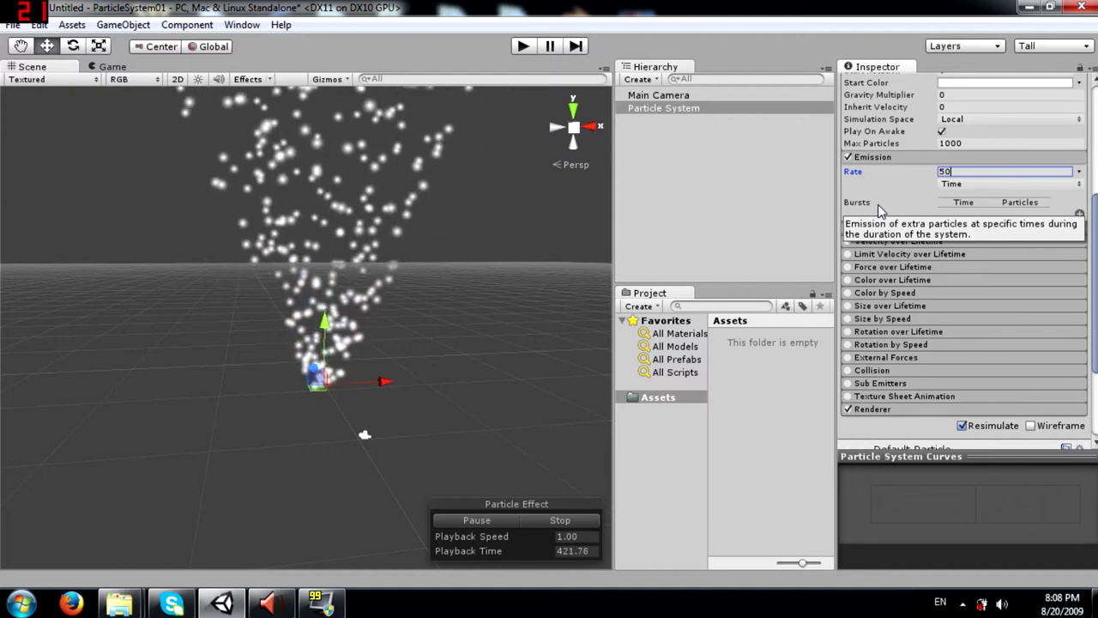
pyautogui.press('BackSpace')
pyautogui.press('BackSpace')
pyautogui.write('10')
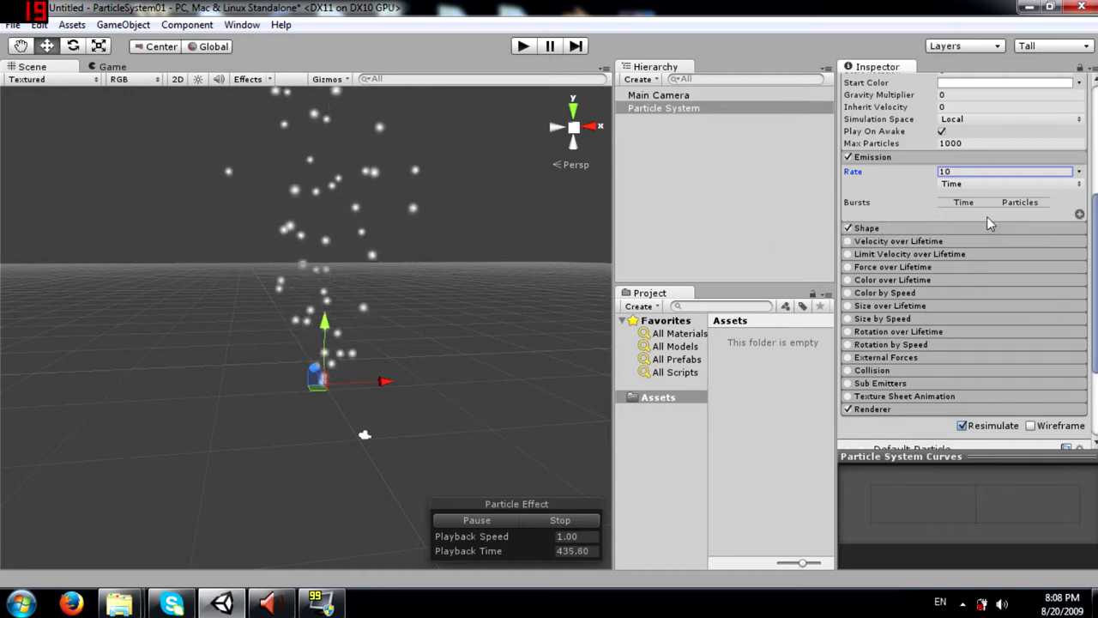
# Add an emission burst at time 2 that releases 100 particles
pyautogui.click(1081, 215)
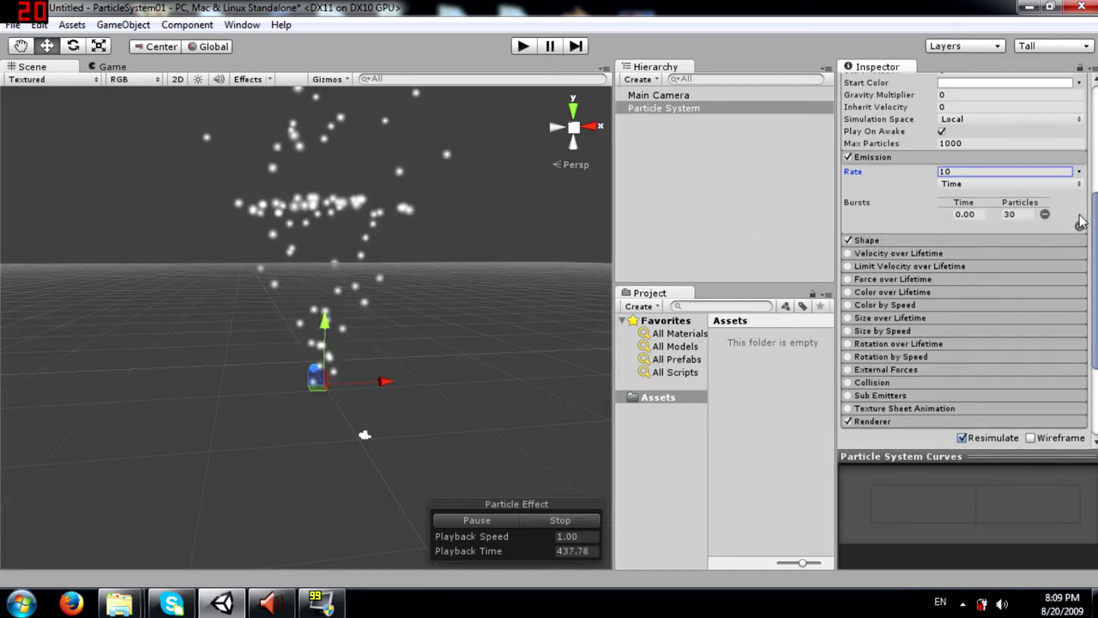
pyautogui.click(979, 215)
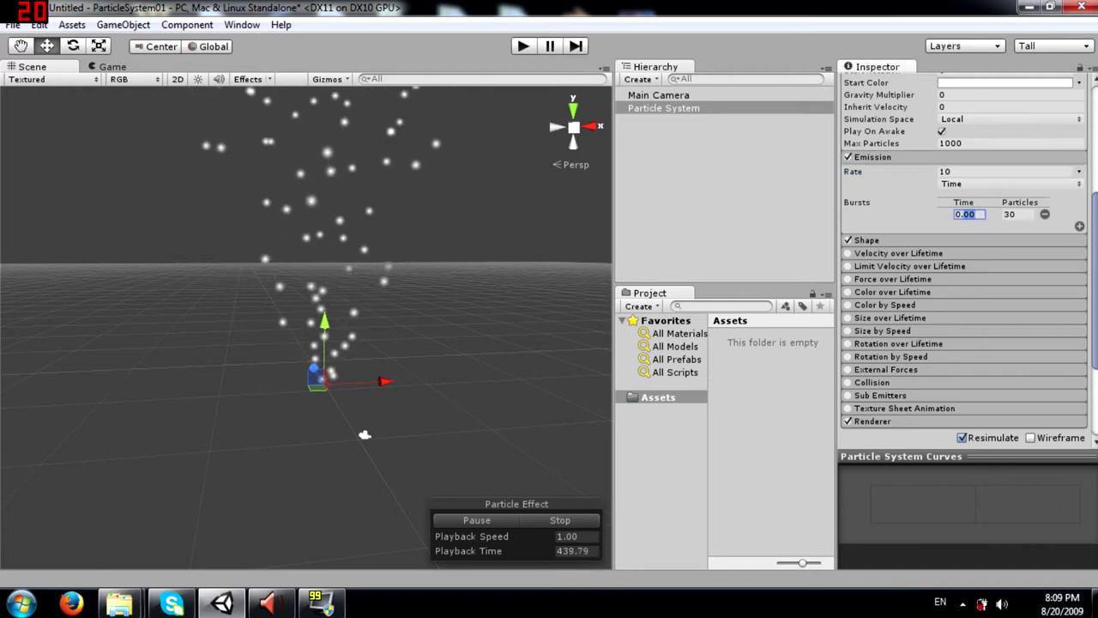
pyautogui.write('2')
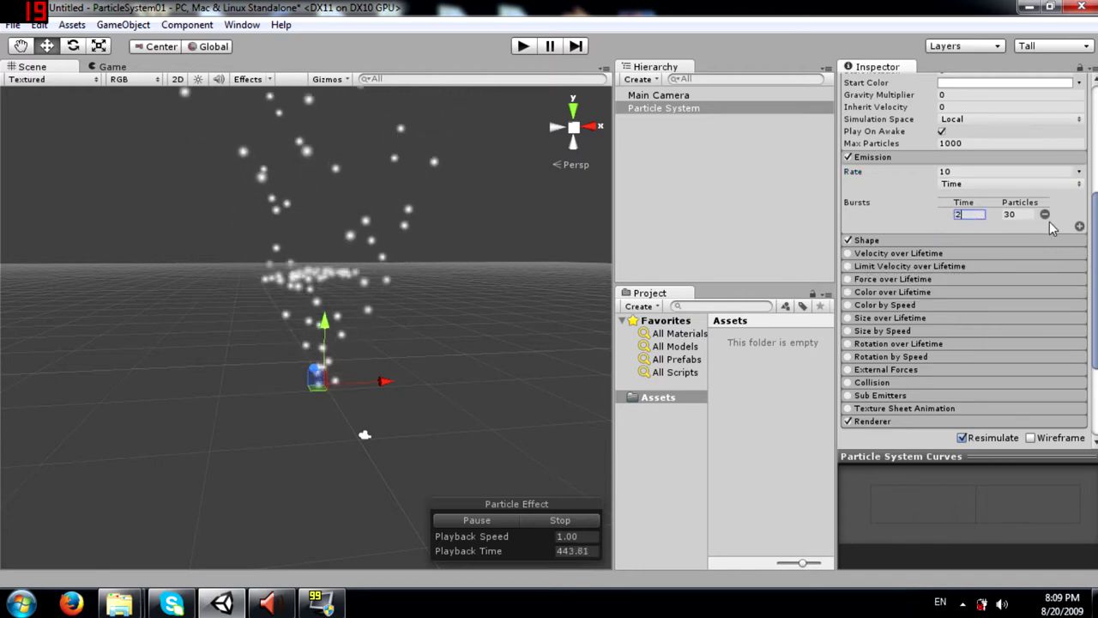
pyautogui.press('Tab')
pyautogui.write('100')
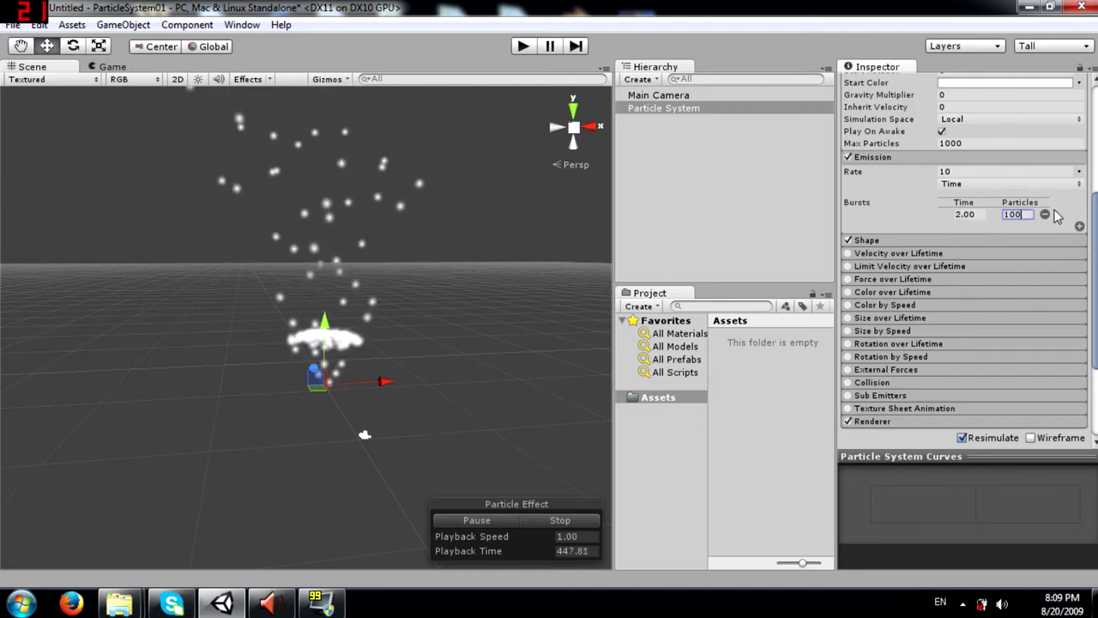
# Turn off Looping, stop the particle effect and simulate it from the start to watch the single burst
pyautogui.scroll(10, 950, 215)
pyautogui.click(942, 241)
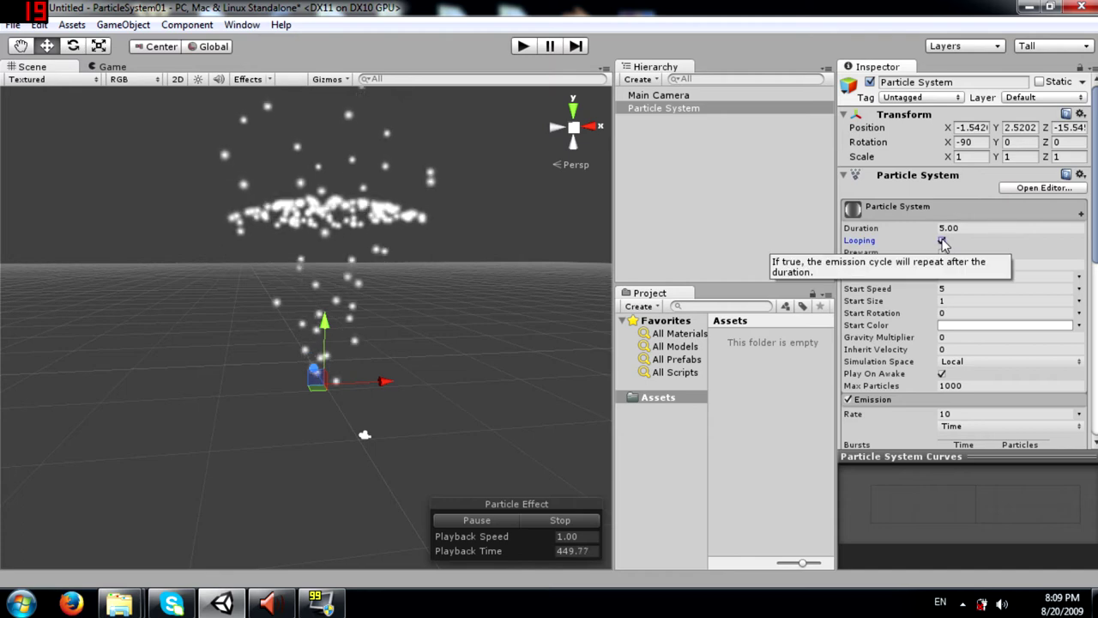
pyautogui.click(556, 521)
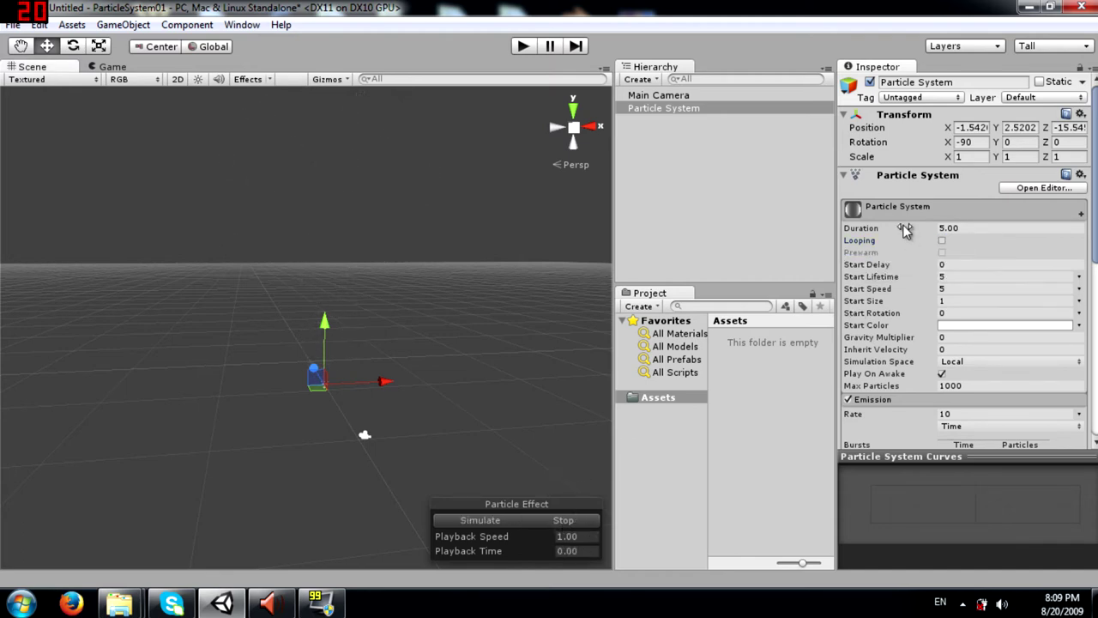
pyautogui.scroll(-4, 905, 230)
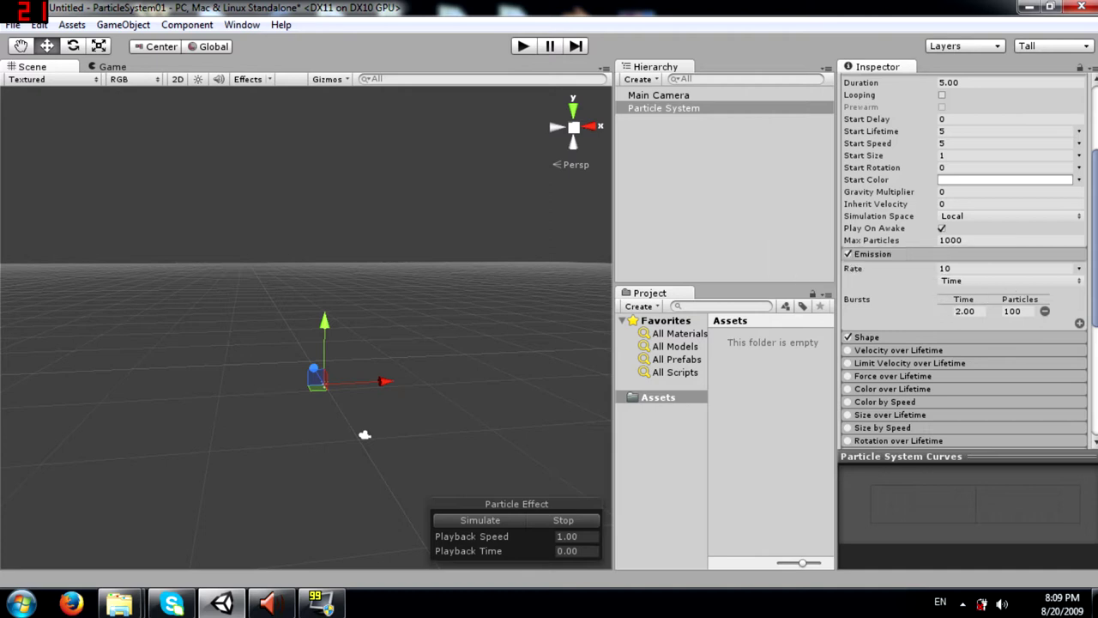
pyautogui.click(481, 519)
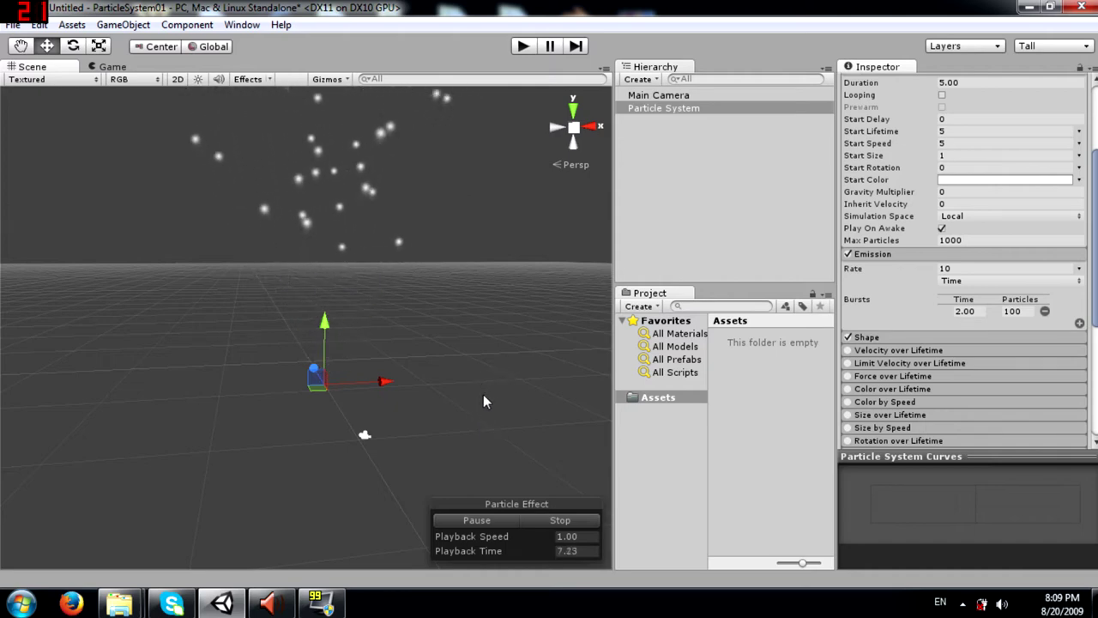
# Remove the emission burst, turn Looping back on and restart the particle simulation
pyautogui.click(1045, 313)
pyautogui.scroll(3, 1013, 319)
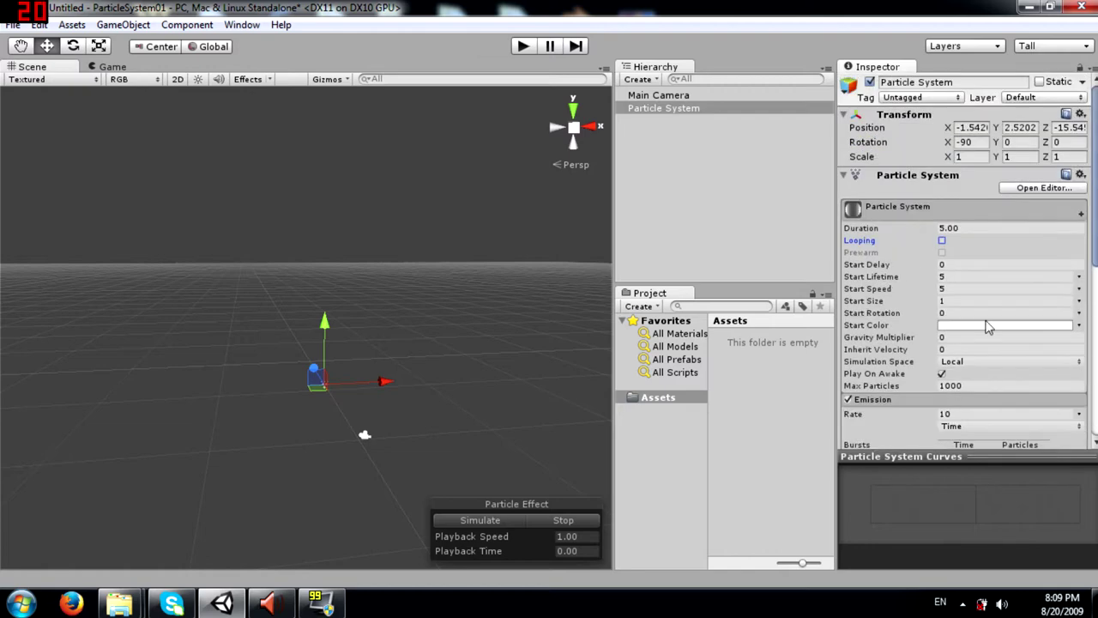
pyautogui.click(943, 242)
pyautogui.scroll(-4, 946, 249)
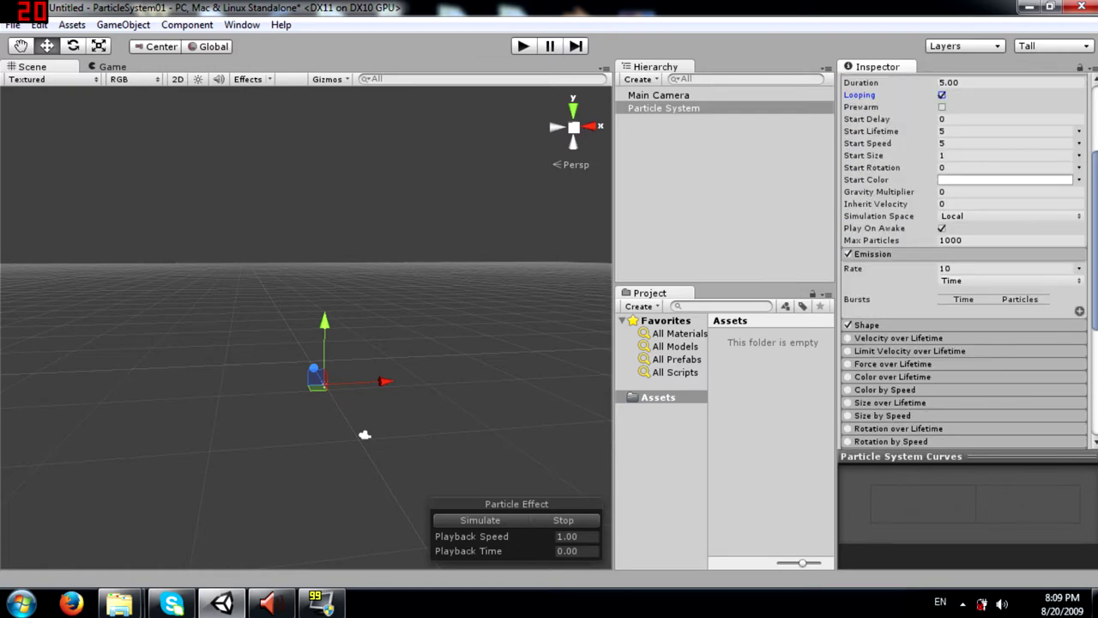
pyautogui.click(454, 520)
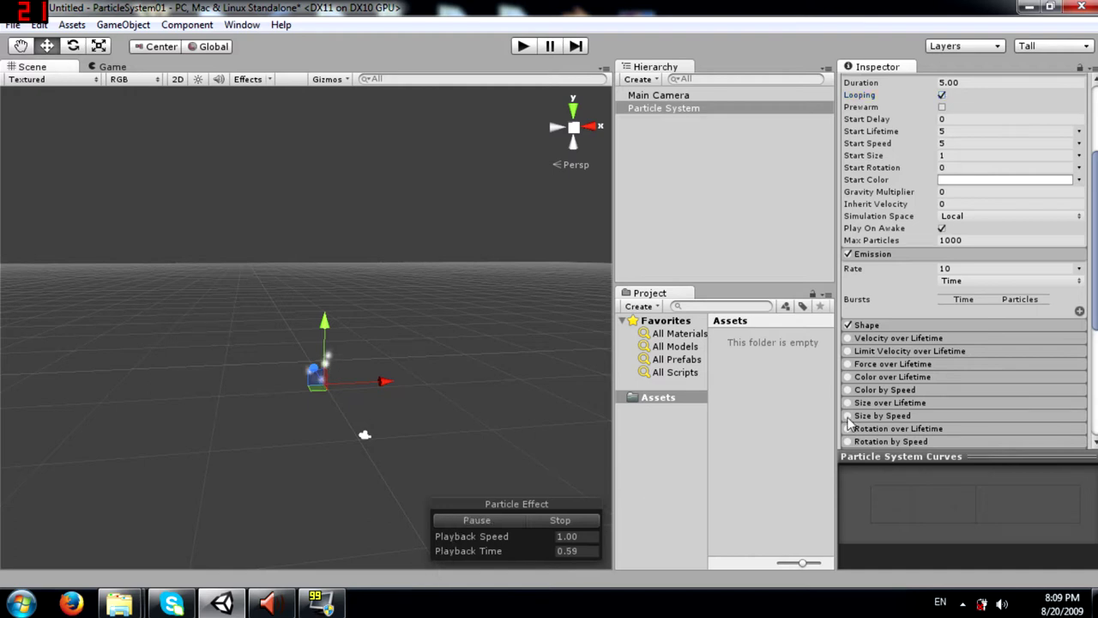
# Collapse the Emission settings, expand the Shape settings and set the emitter shape to Mesh
pyautogui.click(901, 255)
pyautogui.click(895, 268)
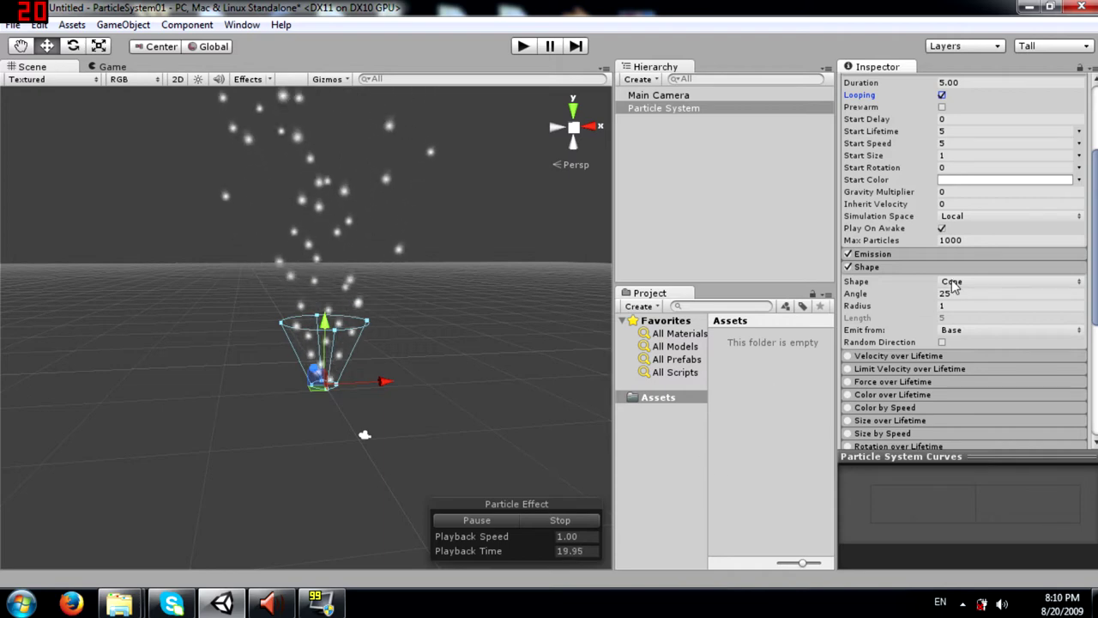
pyautogui.click(960, 282)
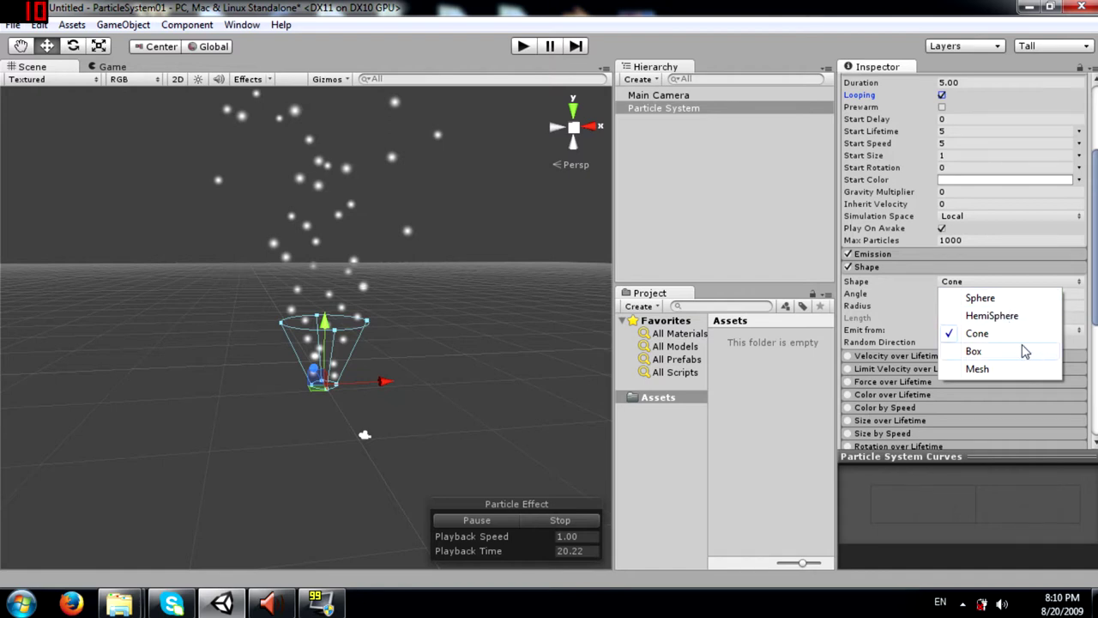
pyautogui.click(1006, 369)
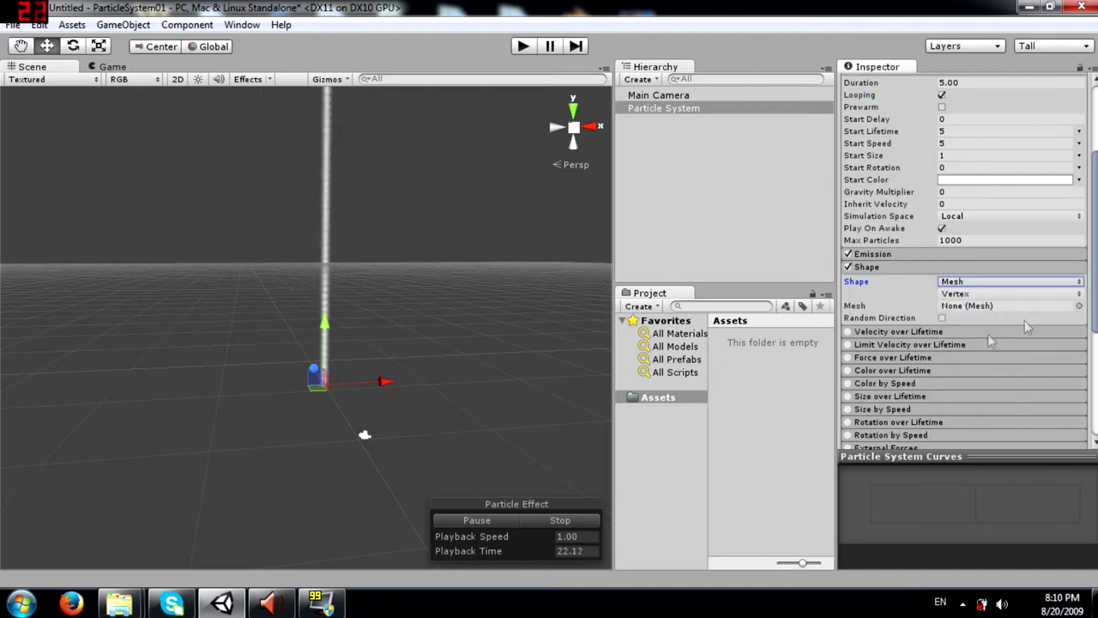
# View the selectable meshes without choosing one, try the Edge and Triangle emission modes and return to Vertex
pyautogui.click(1080, 306)
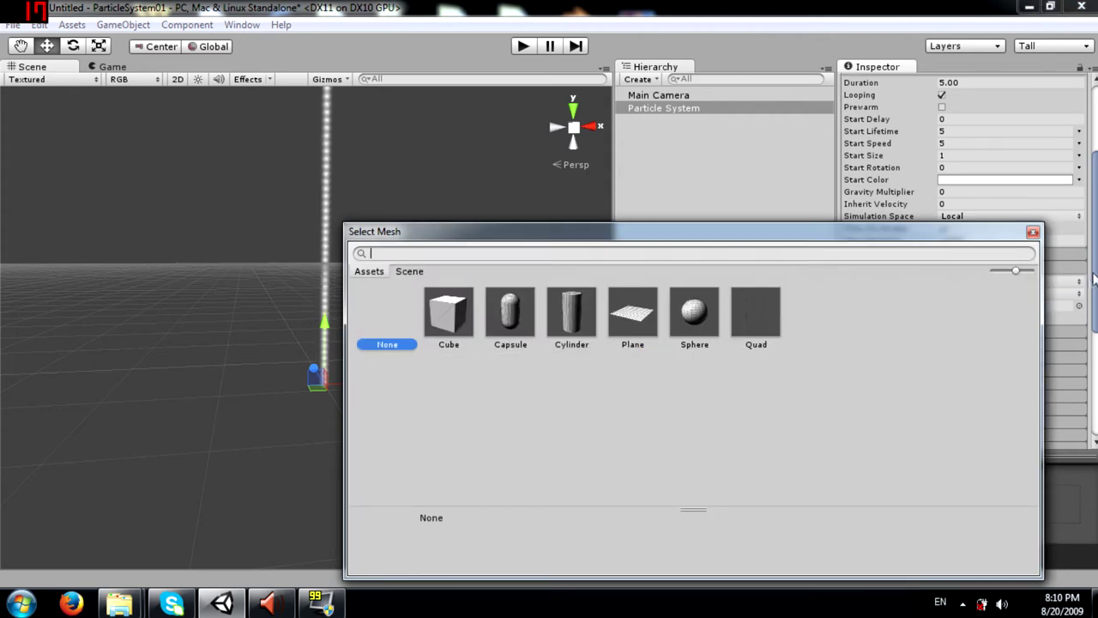
pyautogui.click(1033, 233)
pyautogui.click(1081, 295)
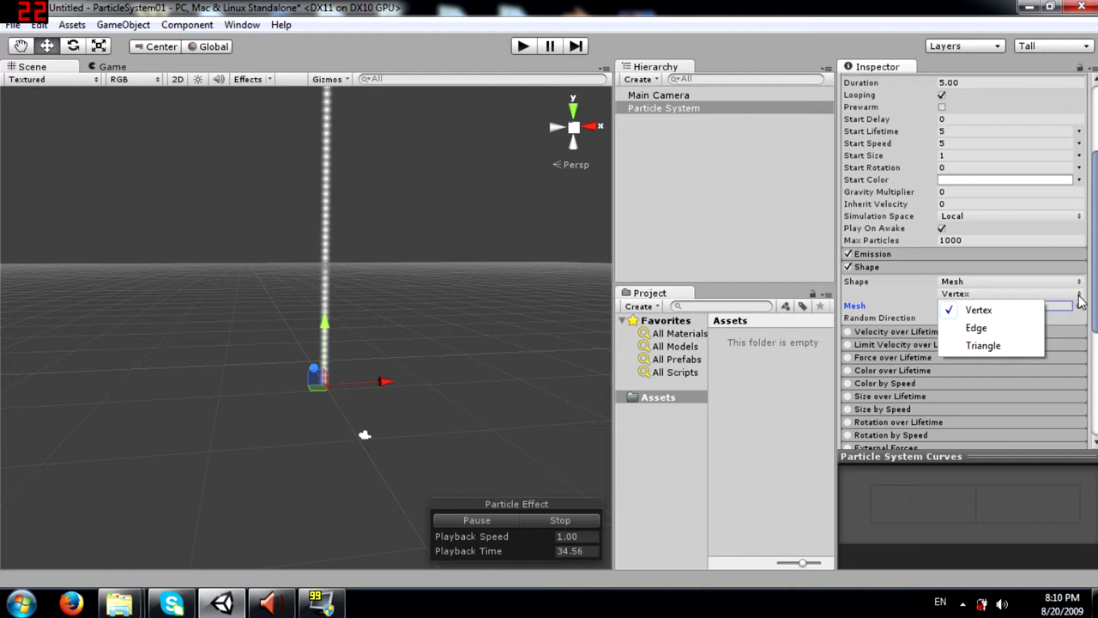
pyautogui.click(1030, 331)
pyautogui.click(1038, 296)
pyautogui.click(1023, 346)
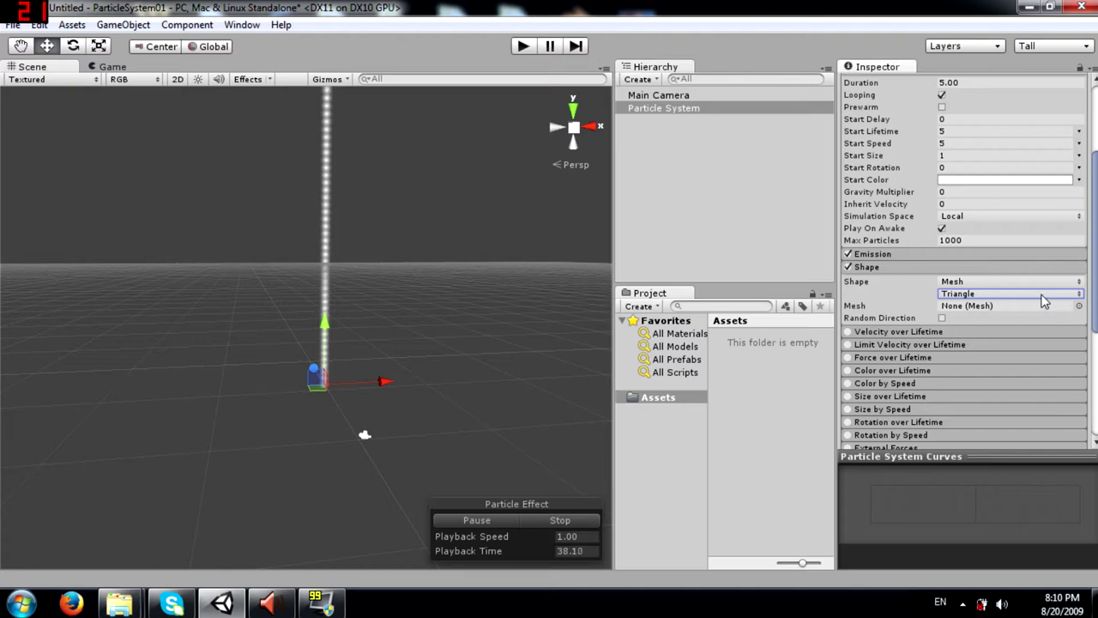
pyautogui.click(1039, 297)
pyautogui.click(1029, 310)
# Set the emitter shape to Cone, compare it with HemiSphere and switch back to Cone
pyautogui.click(1023, 283)
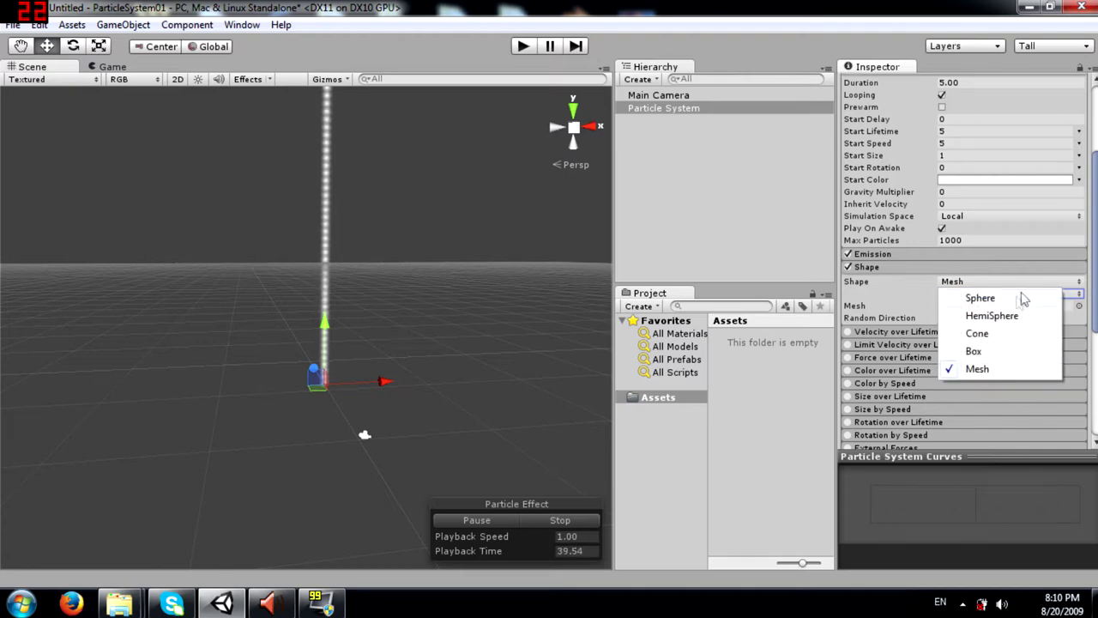
pyautogui.click(1016, 337)
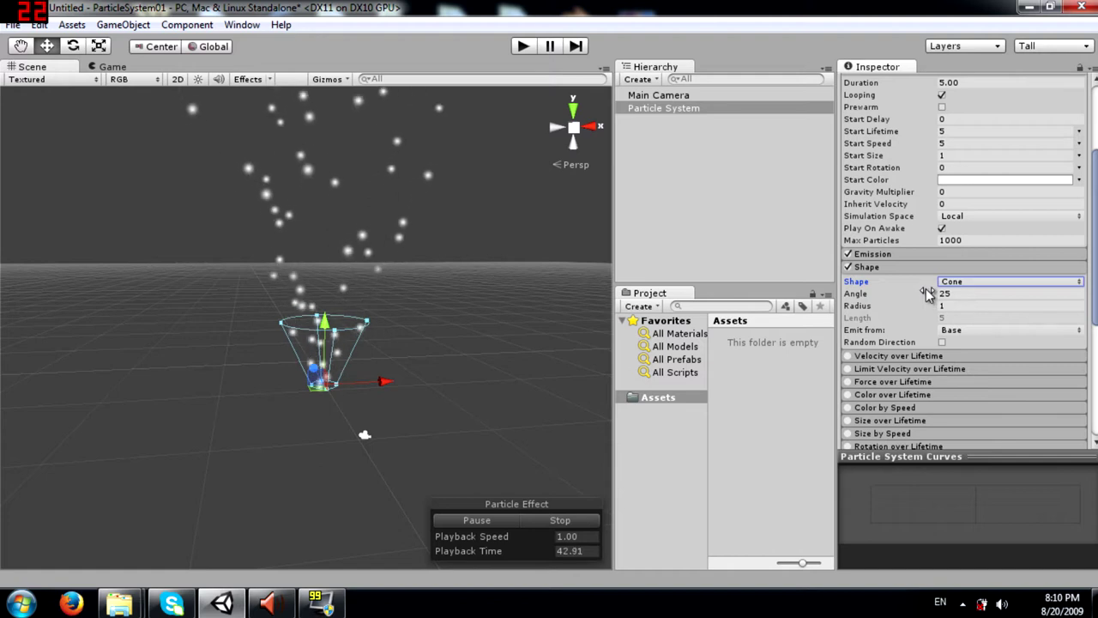
pyautogui.click(968, 283)
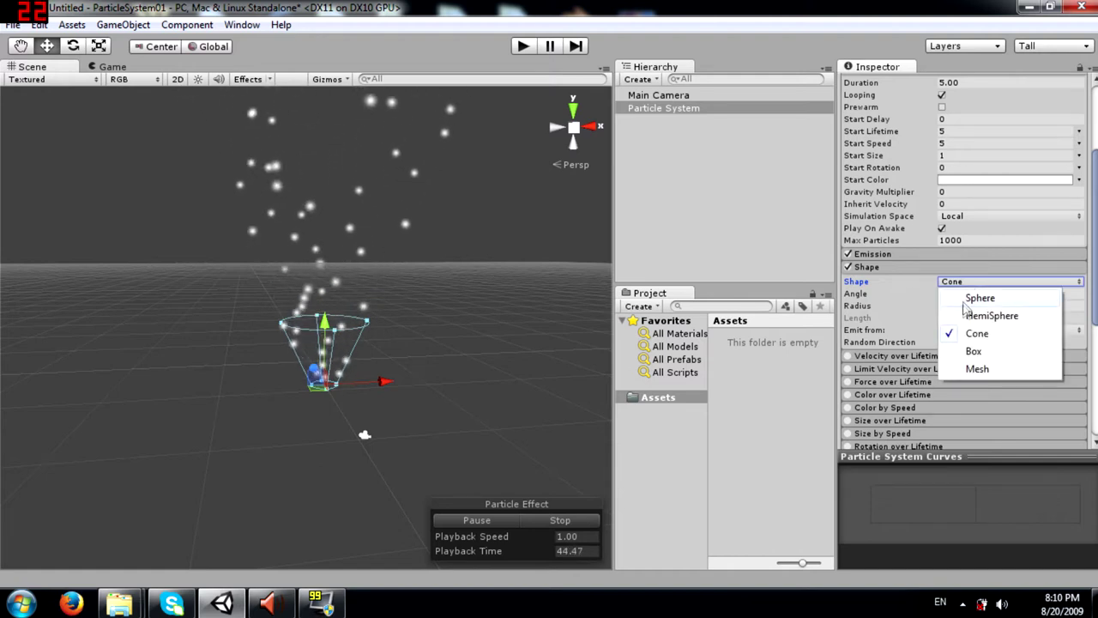
pyautogui.click(968, 317)
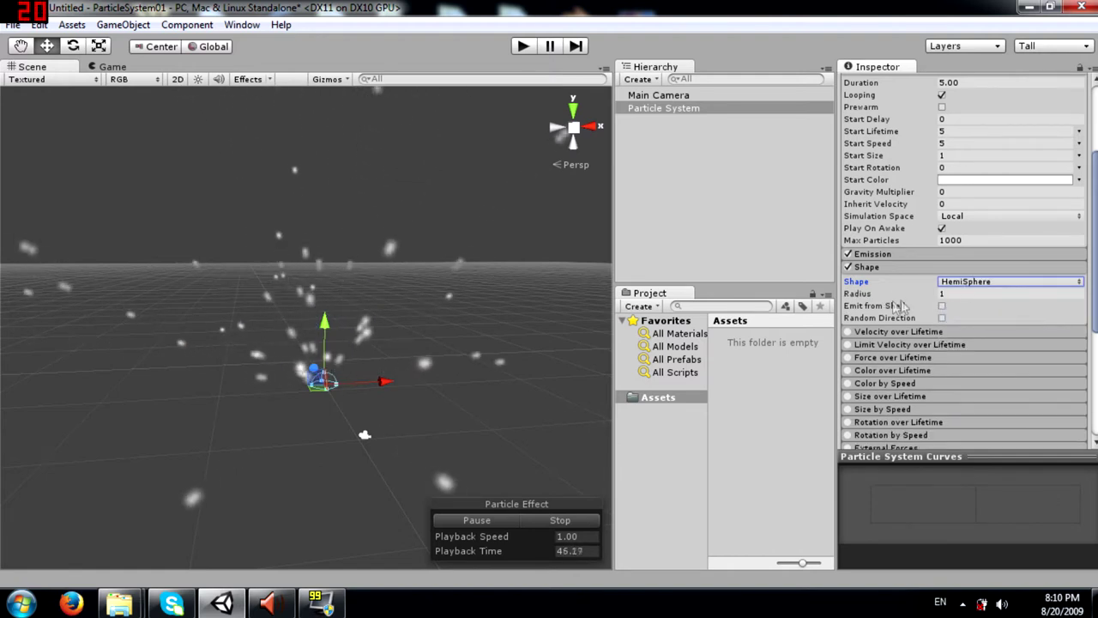
pyautogui.click(973, 289)
pyautogui.click(967, 330)
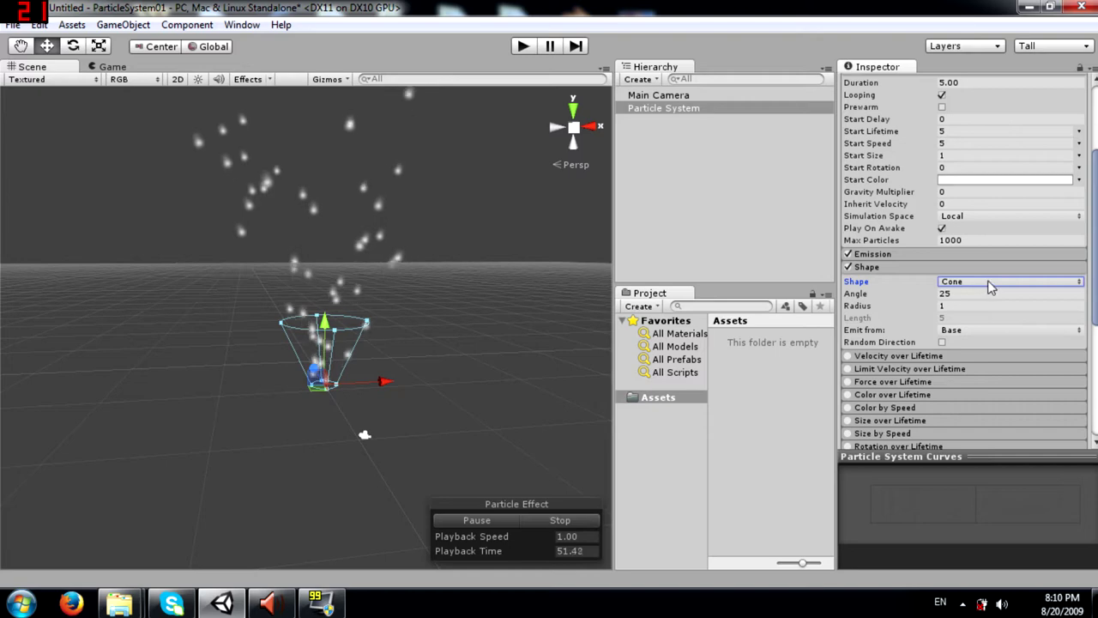
# Test other cone values, including an Angle of 90, and restore the Radius to 1 and the Angle to 25
pyautogui.moveTo(931, 309); pyautogui.dragTo(376, 309)
pyautogui.write('1')
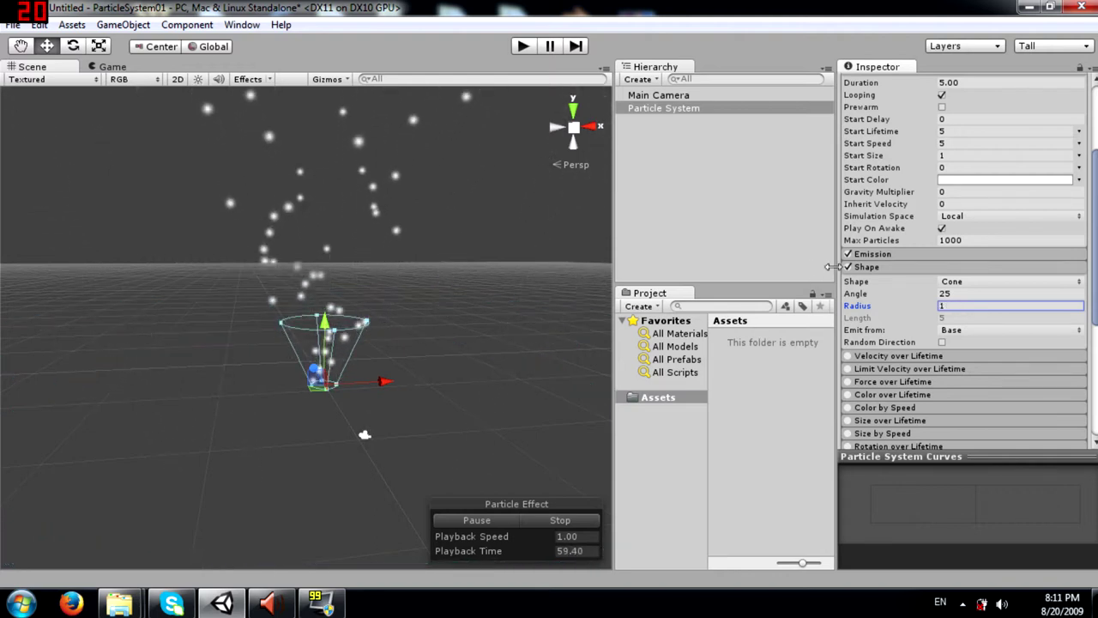
pyautogui.moveTo(858, 294); pyautogui.dragTo(1036, 322)
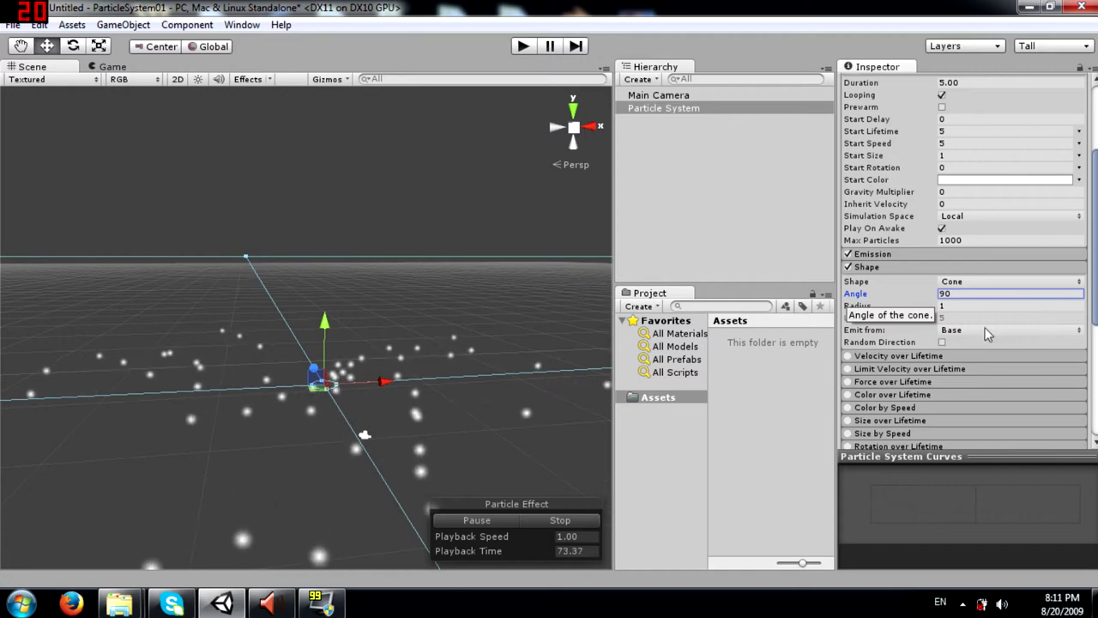
pyautogui.keyDown('alt'); pyautogui.moveTo(286, 317); pyautogui.dragTo(348, 348); pyautogui.keyUp('alt')
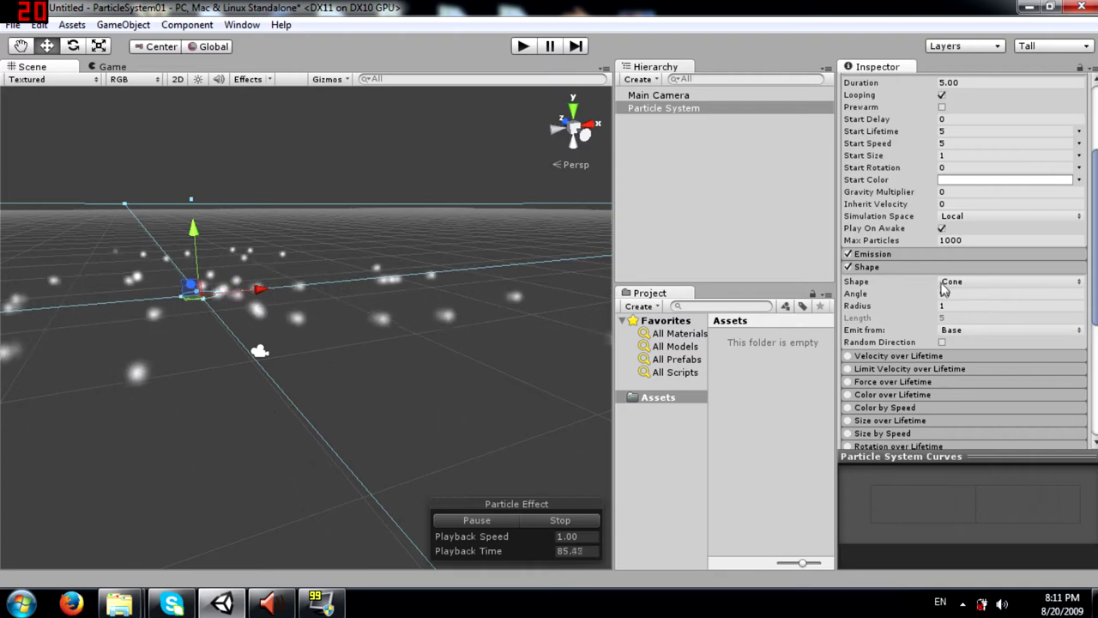
pyautogui.moveTo(912, 293); pyautogui.dragTo(632, 319)
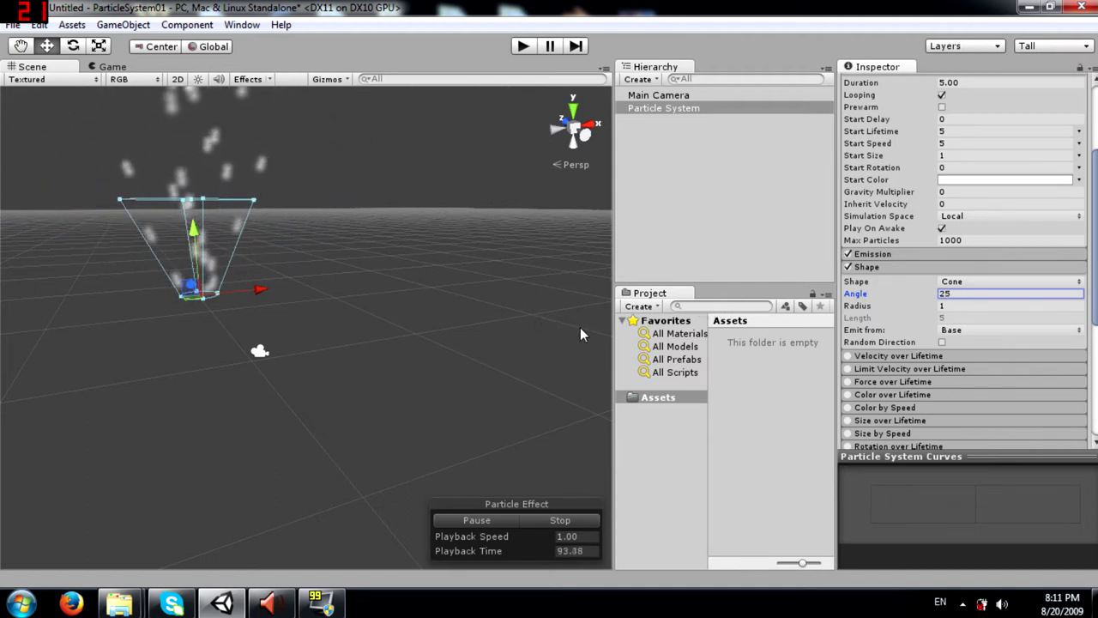
pyautogui.keyDown('alt'); pyautogui.moveTo(380, 311); pyautogui.dragTo(457, 323); pyautogui.keyUp('alt')
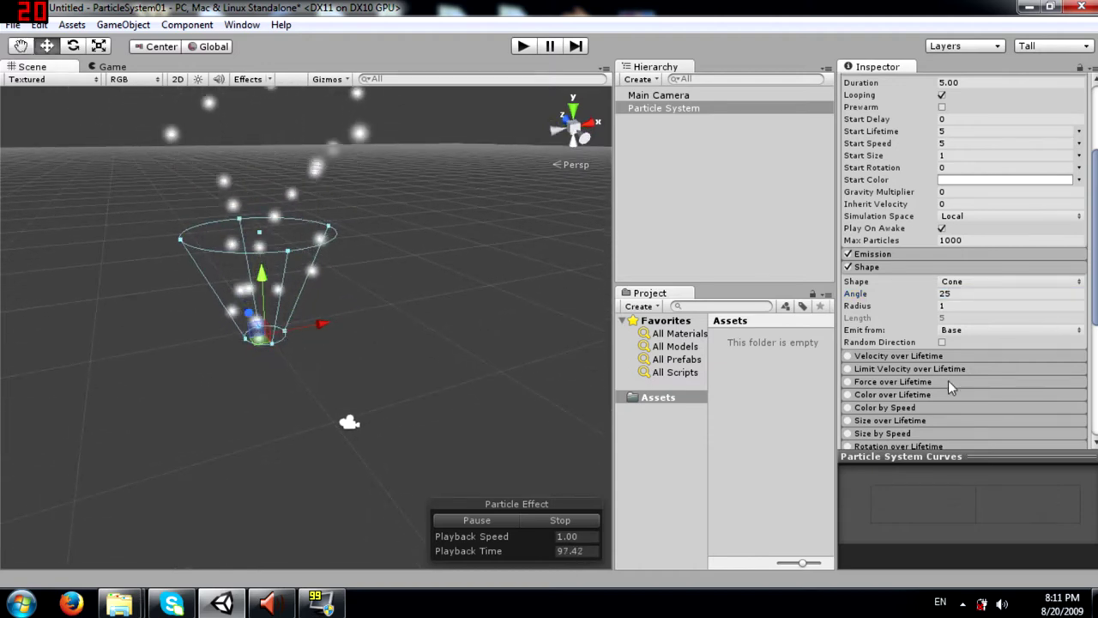
# Set the cone to emit from Base Shell and widen it in the scene to an Angle of about 57
pyautogui.click(993, 333)
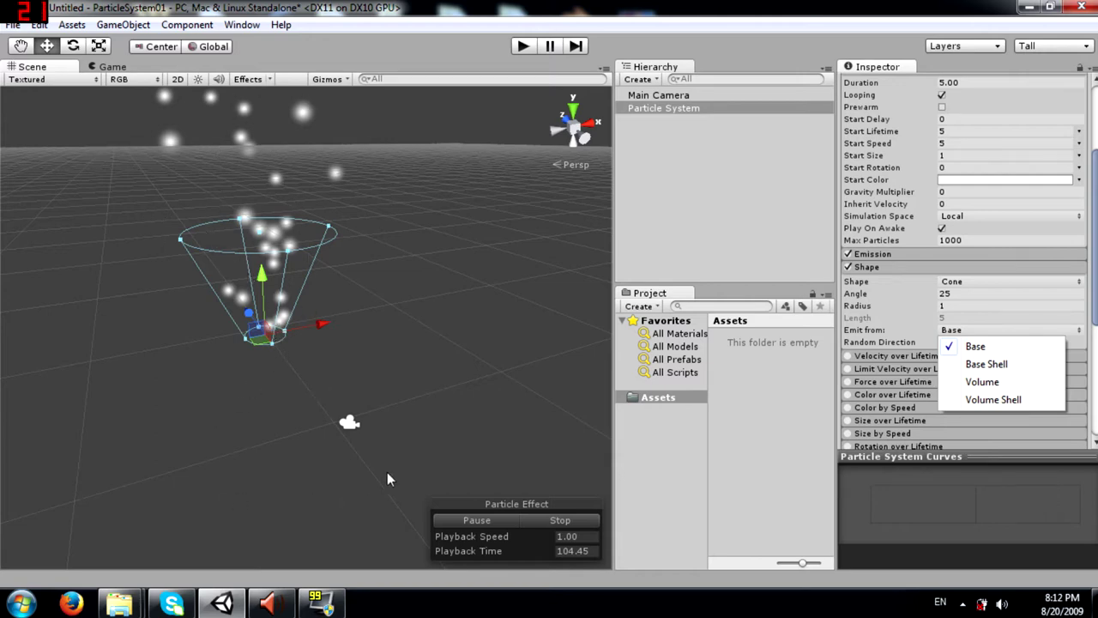
pyautogui.click(983, 364)
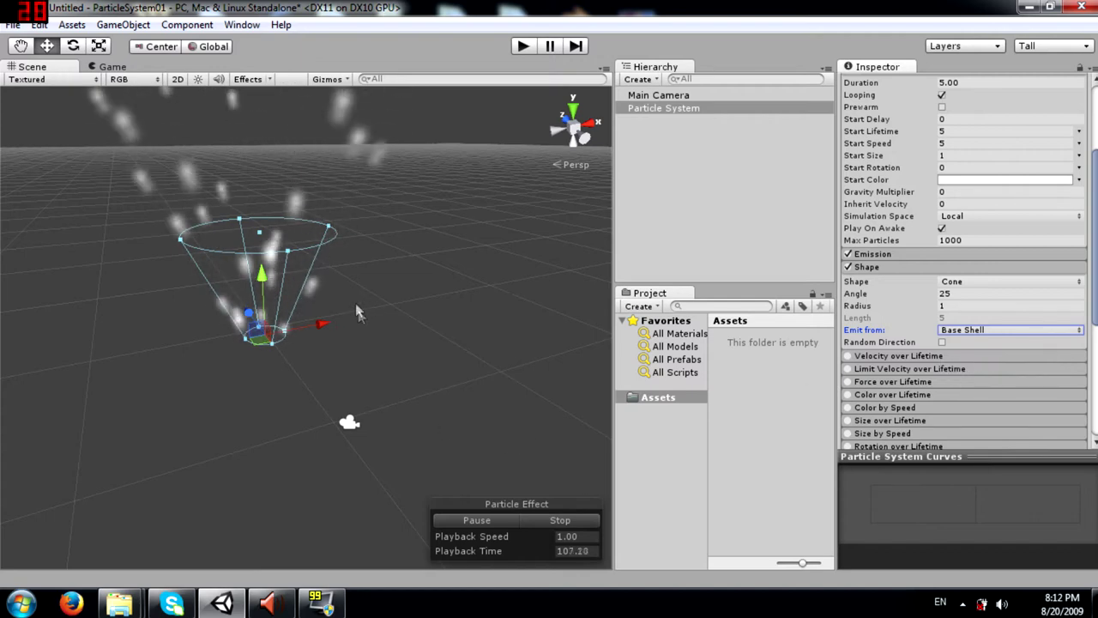
pyautogui.moveTo(356, 279); pyautogui.dragTo(345, 292, button='right')
pyautogui.moveTo(296, 272); pyautogui.dragTo(348, 307)
pyautogui.scroll(-5, 349, 307)
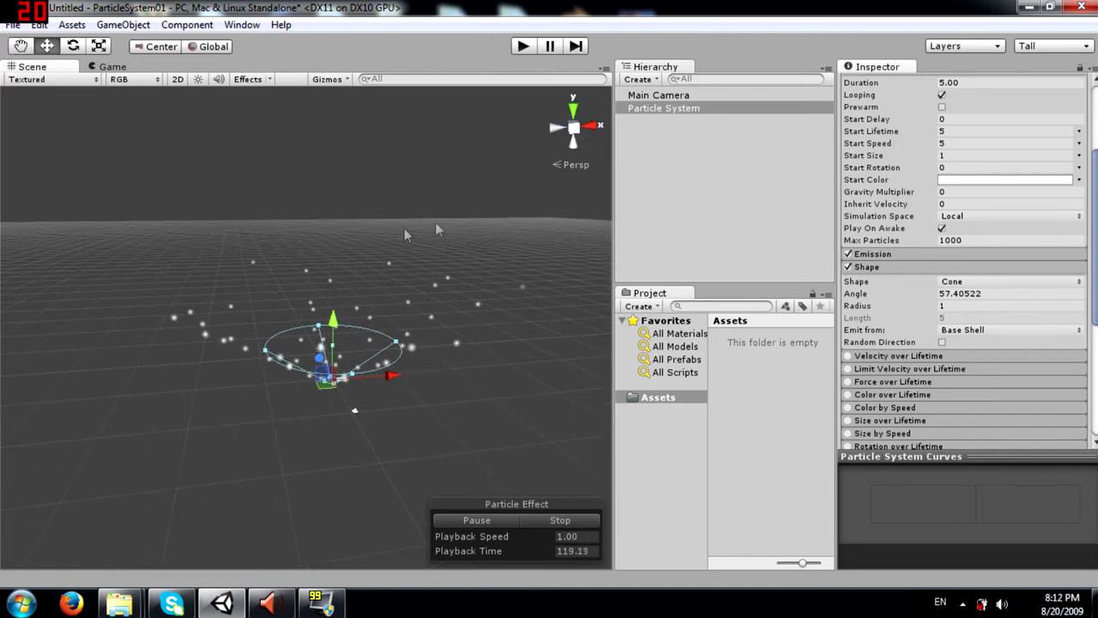
# Set the cone's Angle to 25 and its Emit from option to Base
pyautogui.click(855, 294)
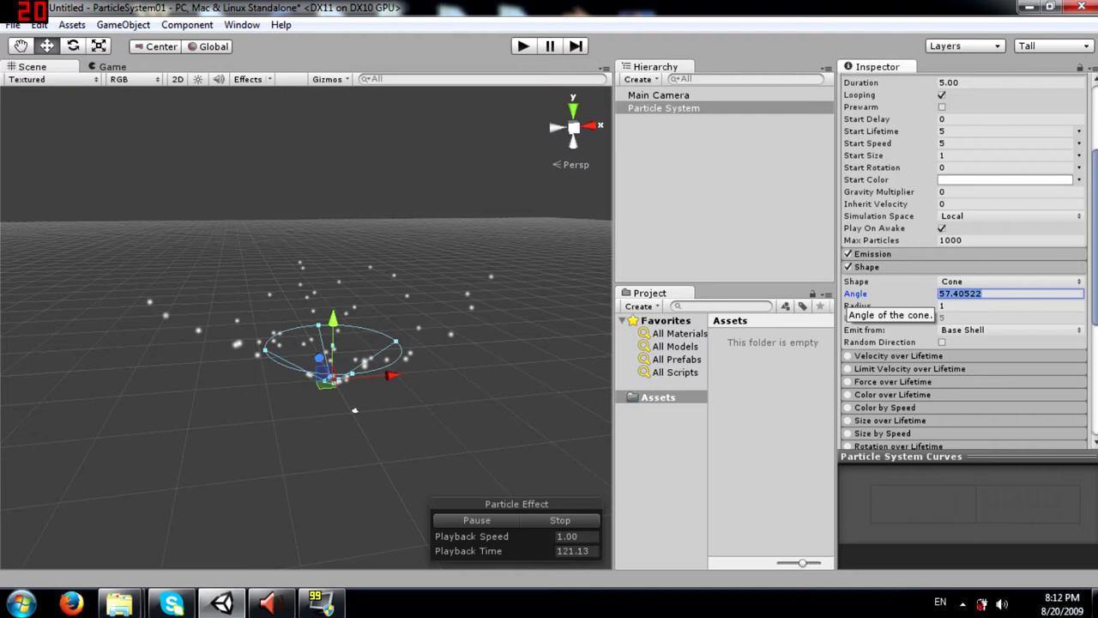
pyautogui.write('25')
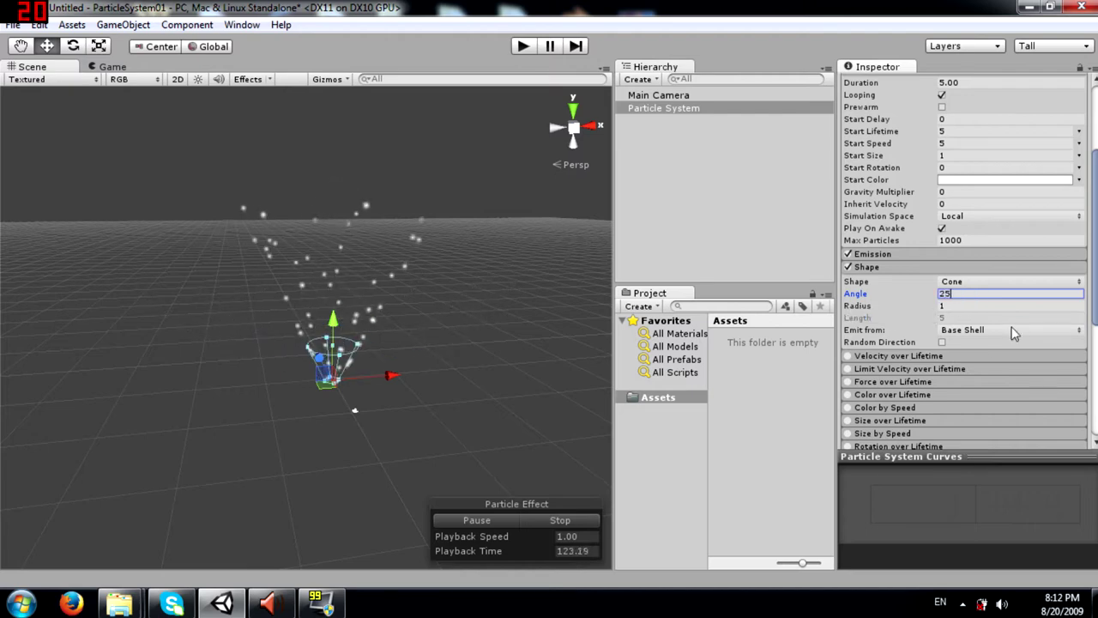
pyautogui.click(978, 332)
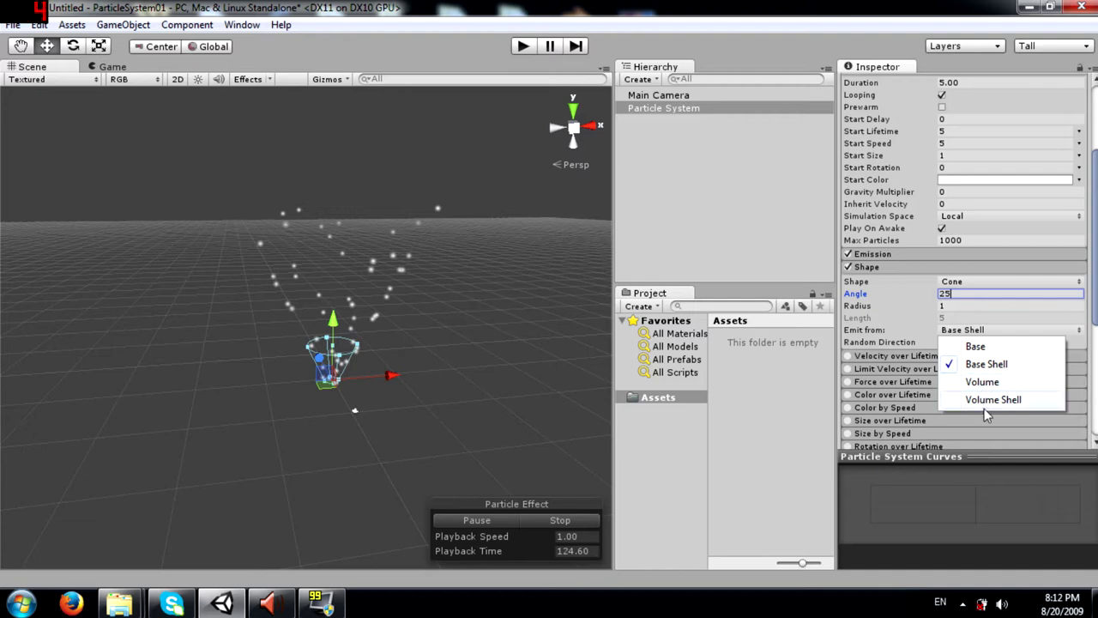
pyautogui.click(976, 346)
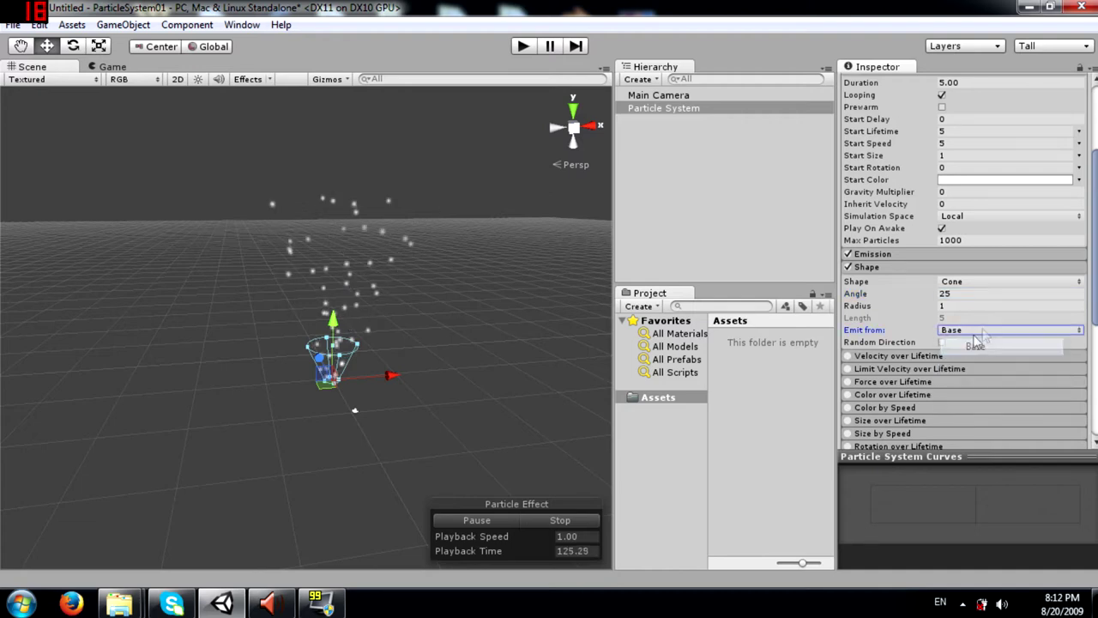
pyautogui.keyDown('alt'); pyautogui.moveTo(515, 309); pyautogui.dragTo(510, 362); pyautogui.keyUp('alt')
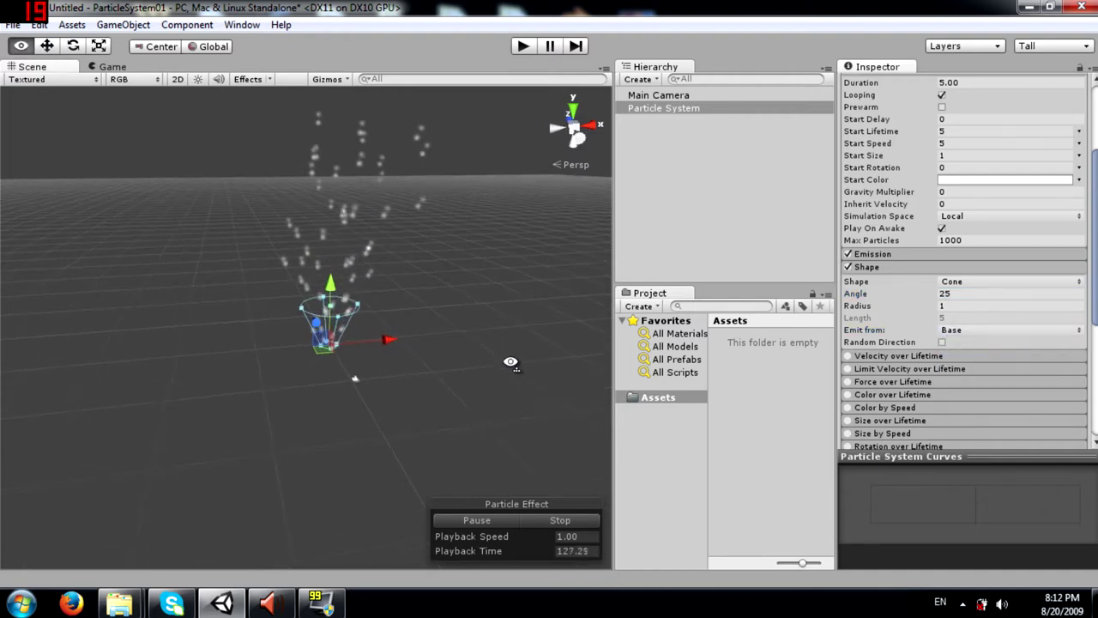
pyautogui.scroll(3, 509, 358)
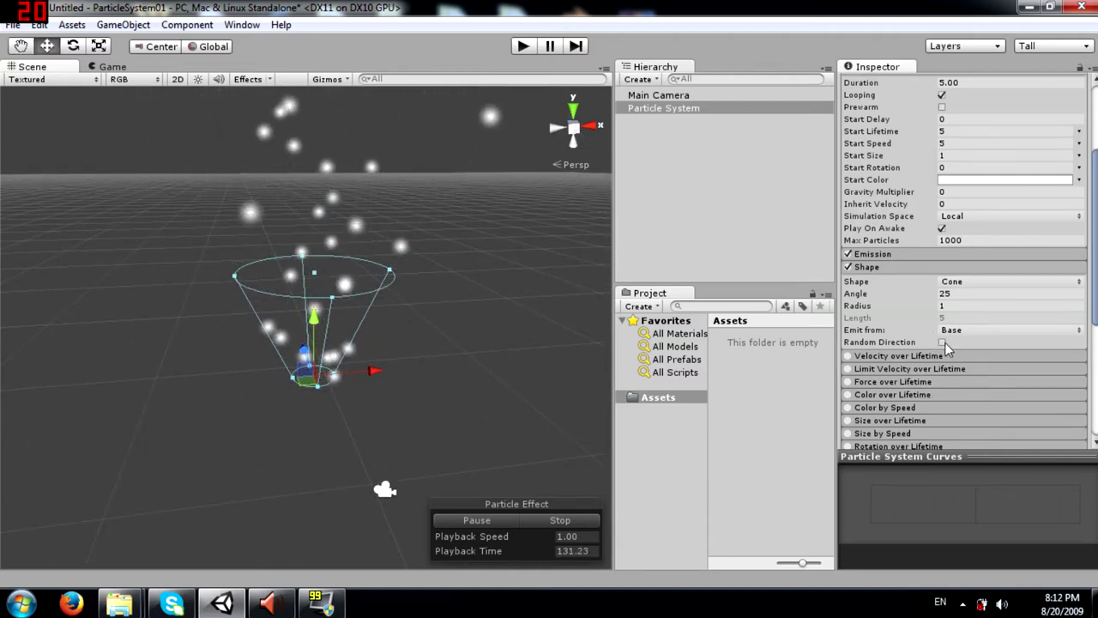
# Enable Random Direction for the cone emitter and examine the particles in the scene
pyautogui.moveTo(880, 341)
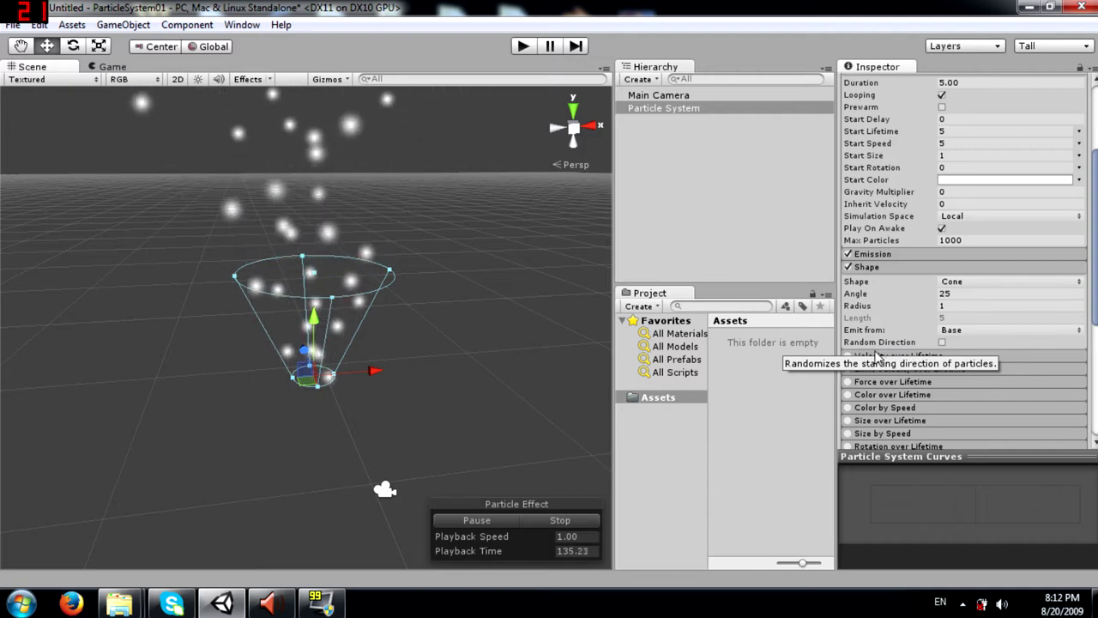
pyautogui.click(942, 343)
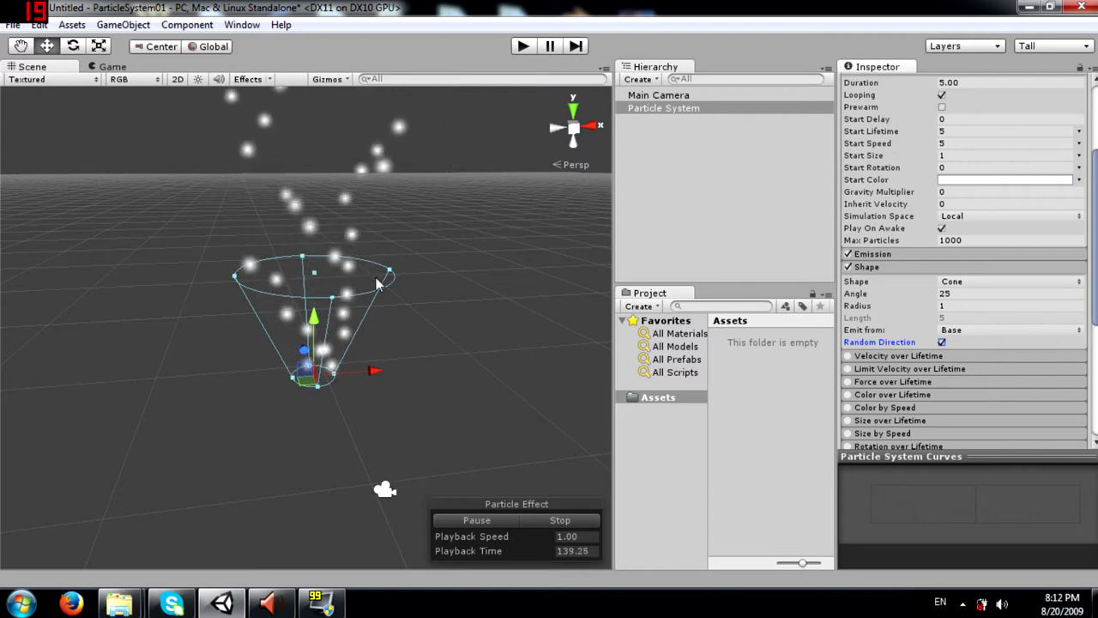
pyautogui.keyDown('alt'); pyautogui.moveTo(366, 341); pyautogui.dragTo(345, 295); pyautogui.keyUp('alt')
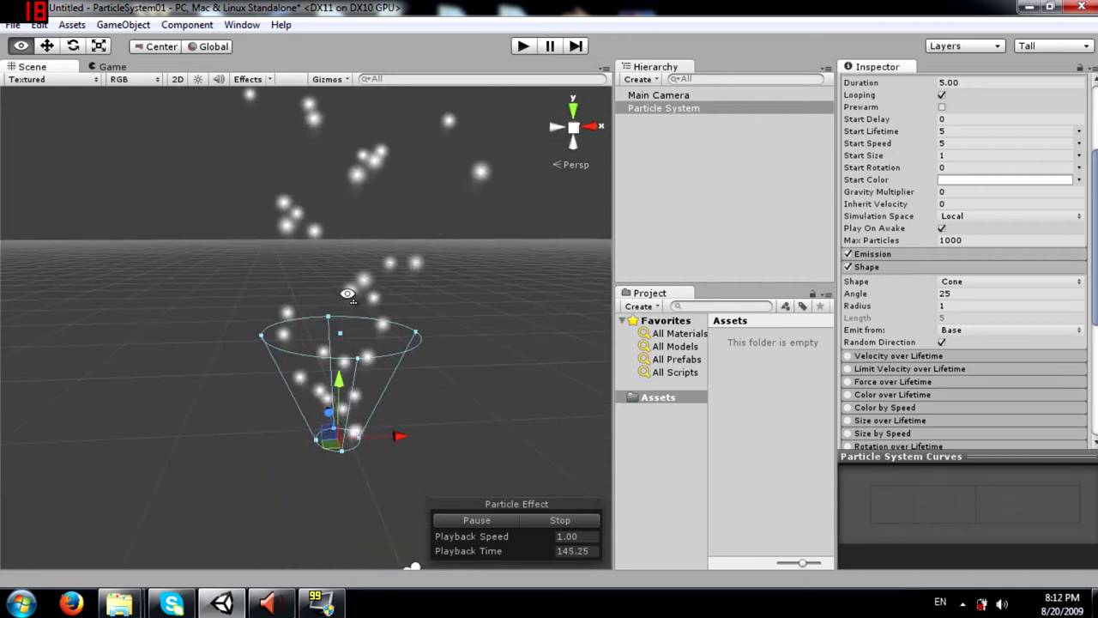
# Collapse the Shape settings, expand Velocity over Lifetime and enable it
pyautogui.click(983, 267)
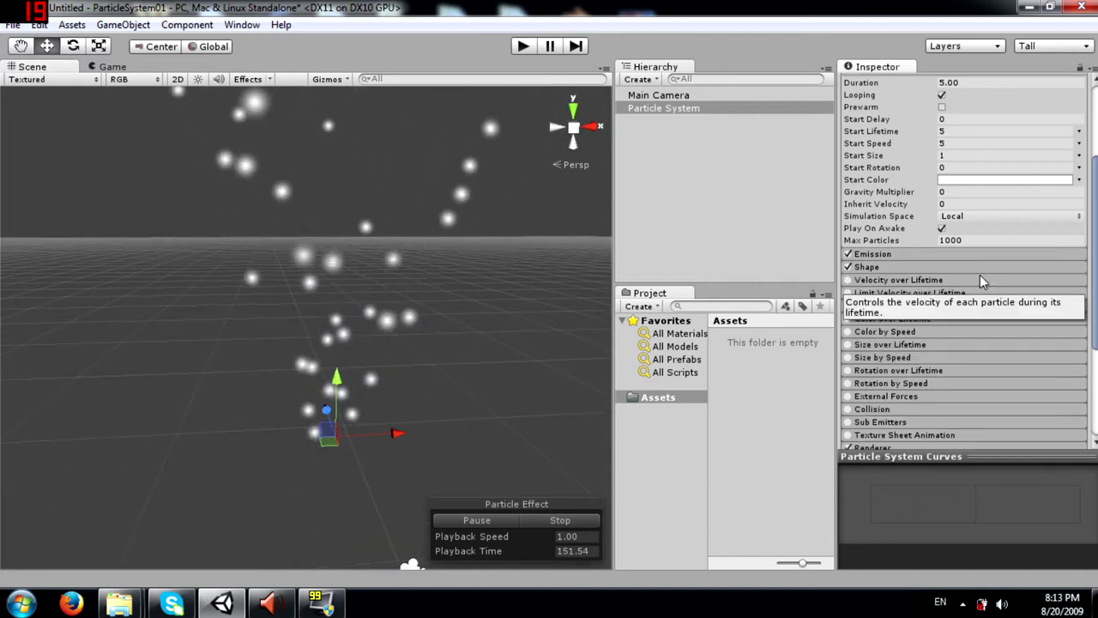
pyautogui.click(973, 279)
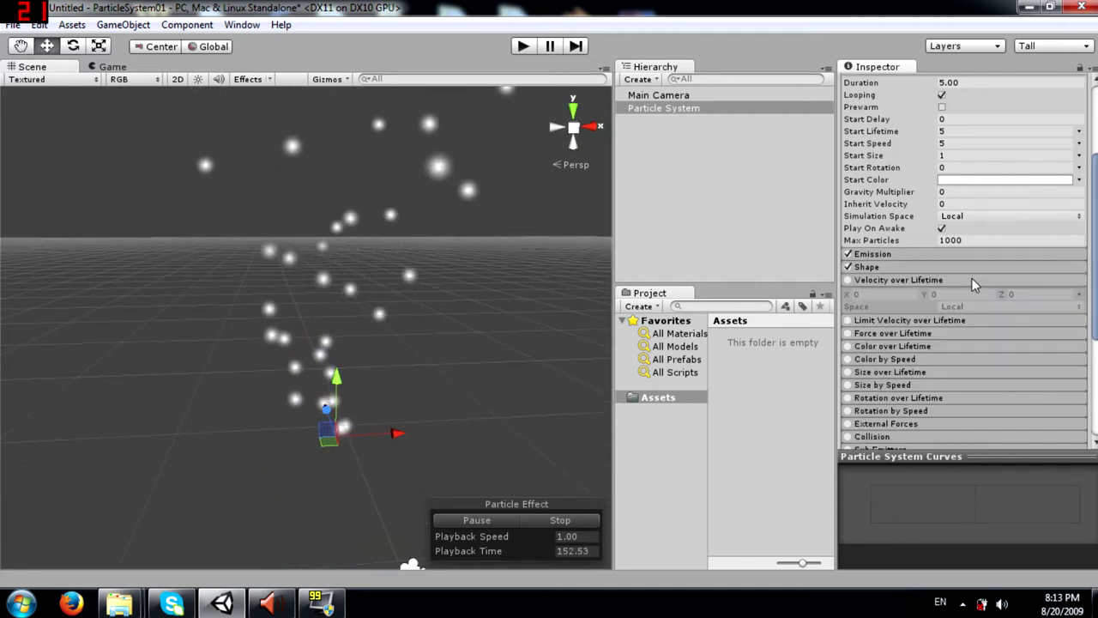
pyautogui.click(848, 280)
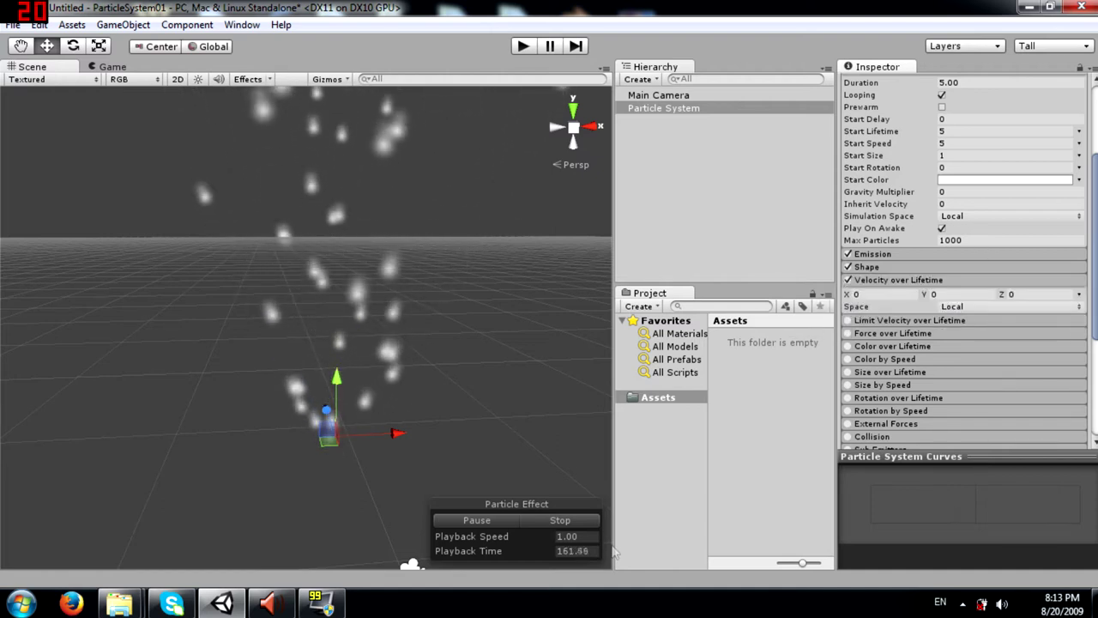
pyautogui.scroll(-3, 399, 352)
pyautogui.keyDown('alt'); pyautogui.moveTo(374, 337); pyautogui.dragTo(371, 311); pyautogui.keyUp('alt')
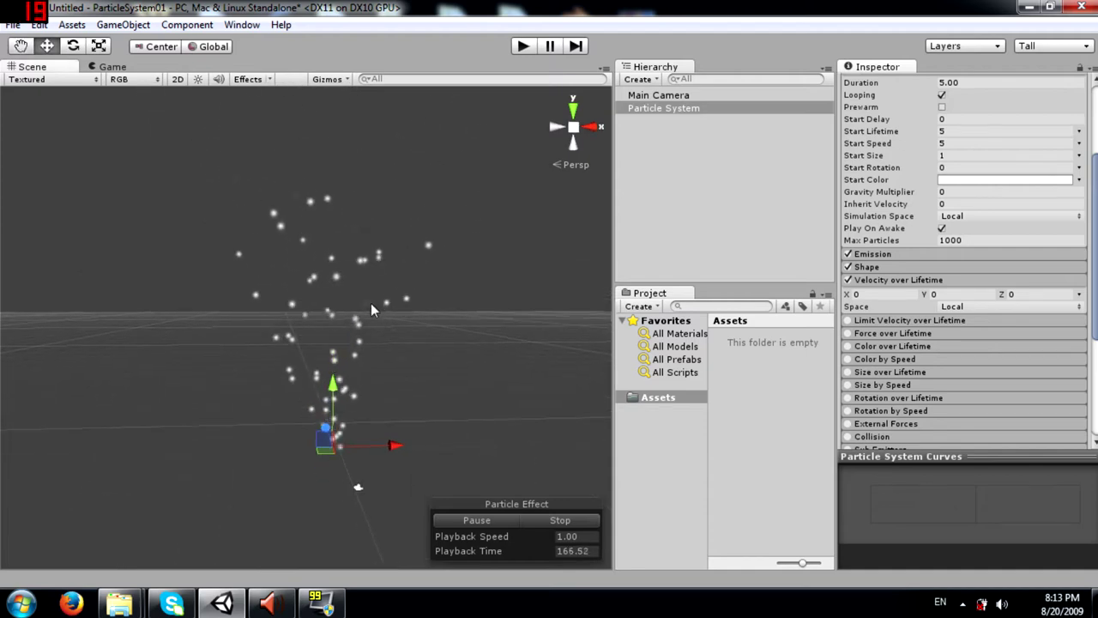
# Switch the Velocity over Lifetime axes to curves, enlarge the curve editor and display the X curve
pyautogui.click(1081, 294)
pyautogui.click(940, 329)
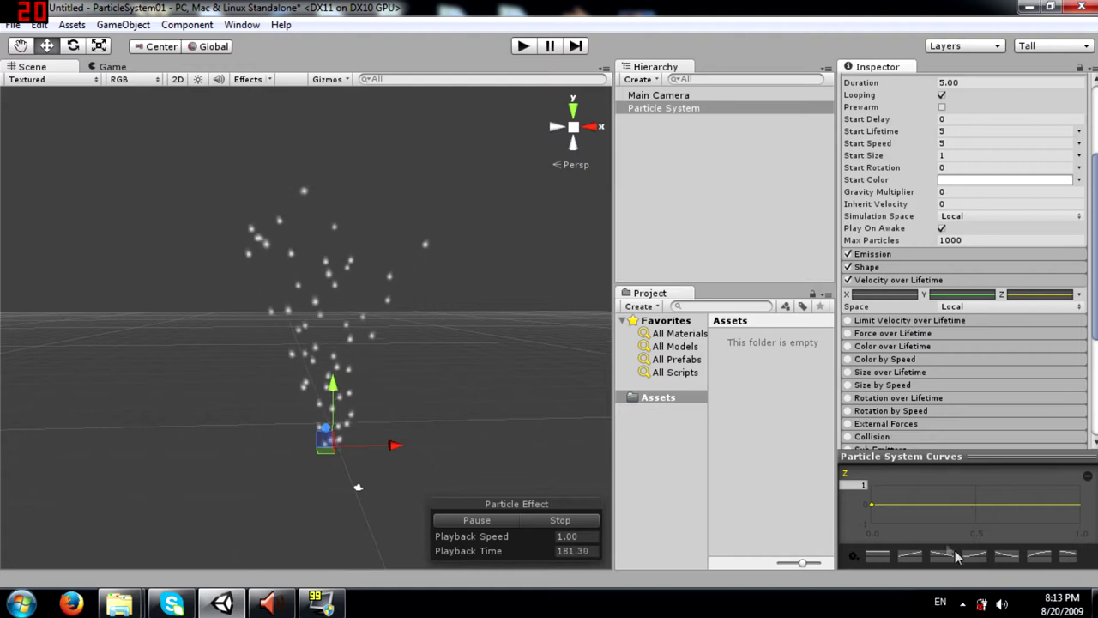
pyautogui.moveTo(978, 440); pyautogui.dragTo(961, 344)
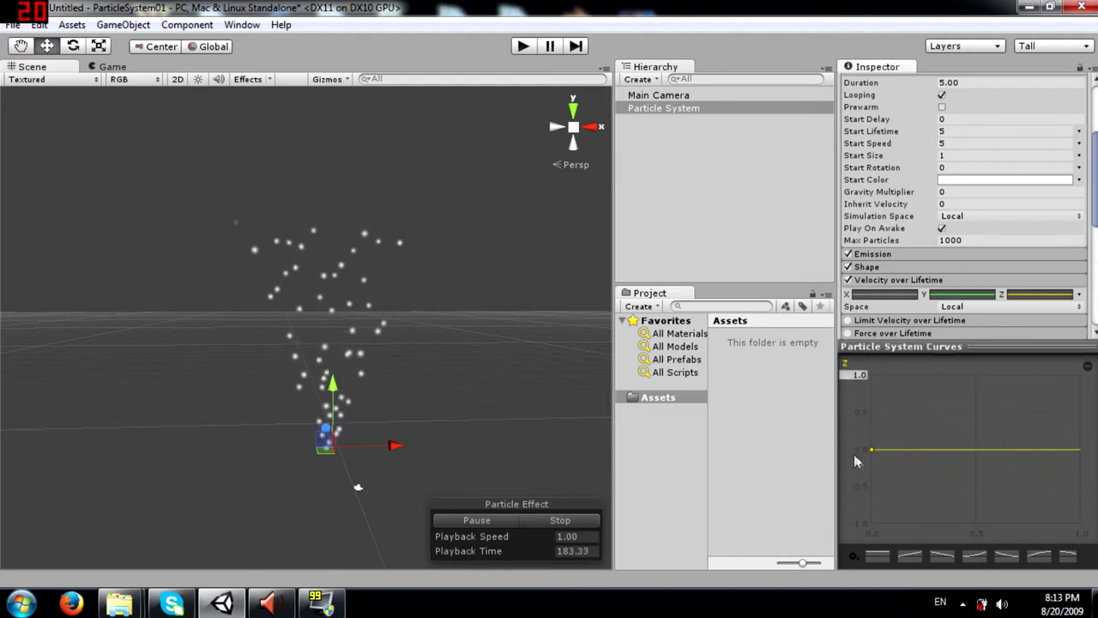
pyautogui.click(875, 296)
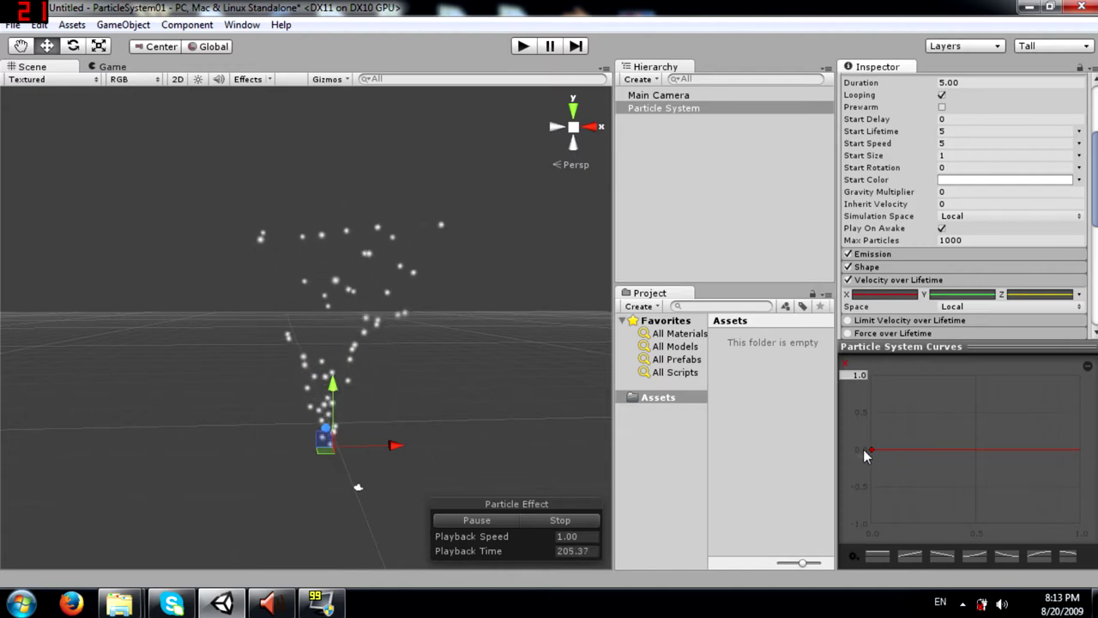
# Shape the Velocity over Lifetime X curve to start at a maximum of 6 and fall to a negative value at the end of the lifetime
pyautogui.moveTo(870, 450); pyautogui.dragTo(868, 412)
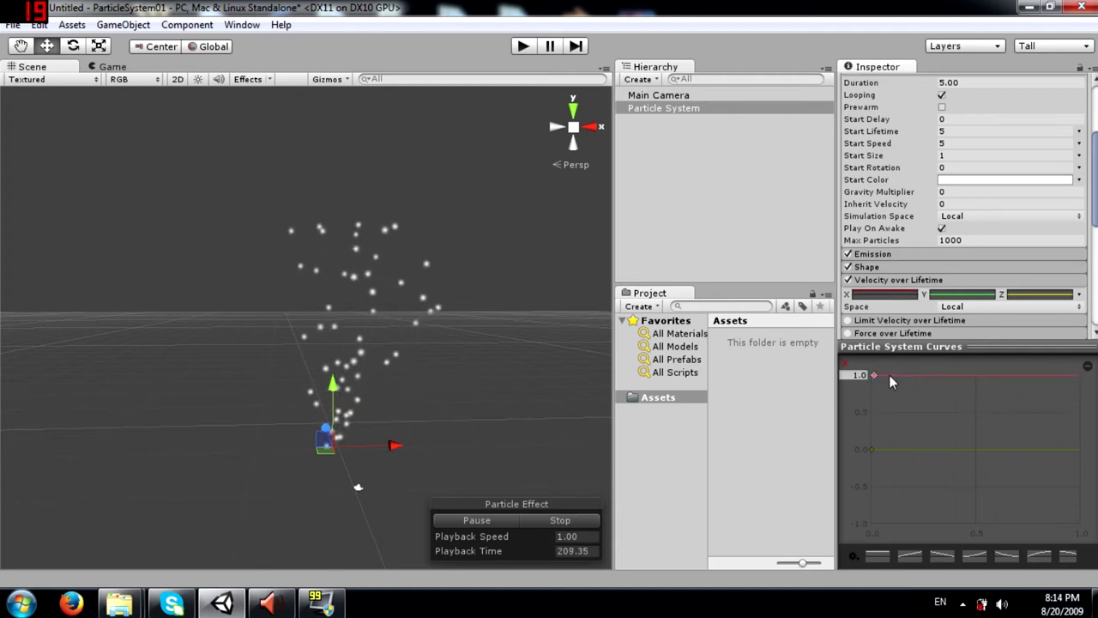
pyautogui.click(872, 375)
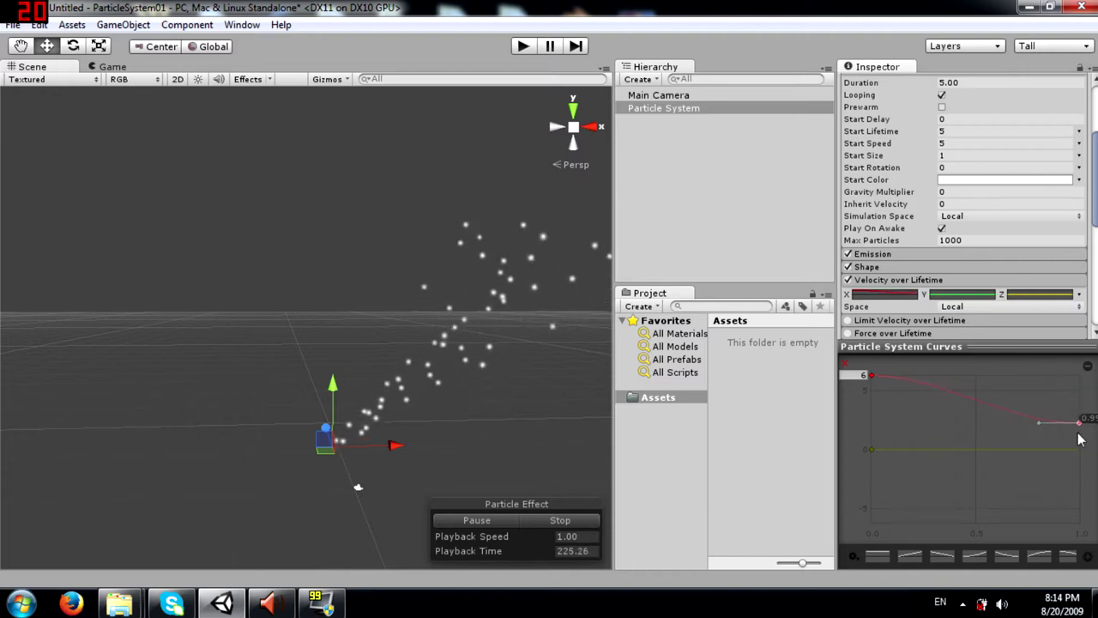
pyautogui.moveTo(1069, 507); pyautogui.dragTo(1082, 523)
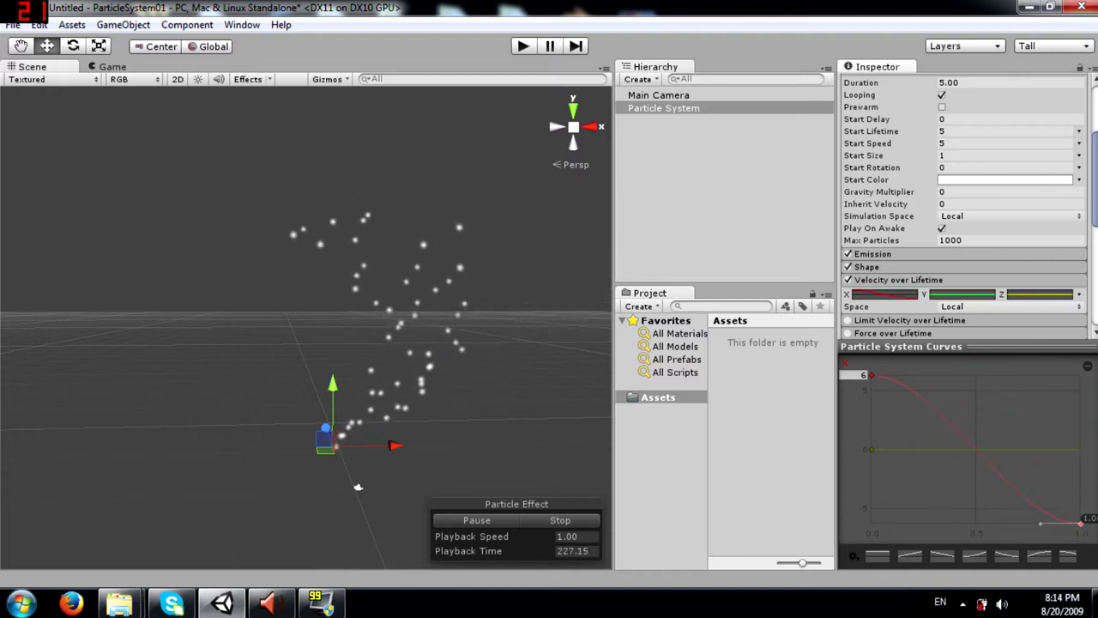
pyautogui.moveTo(1081, 524); pyautogui.dragTo(1068, 493)
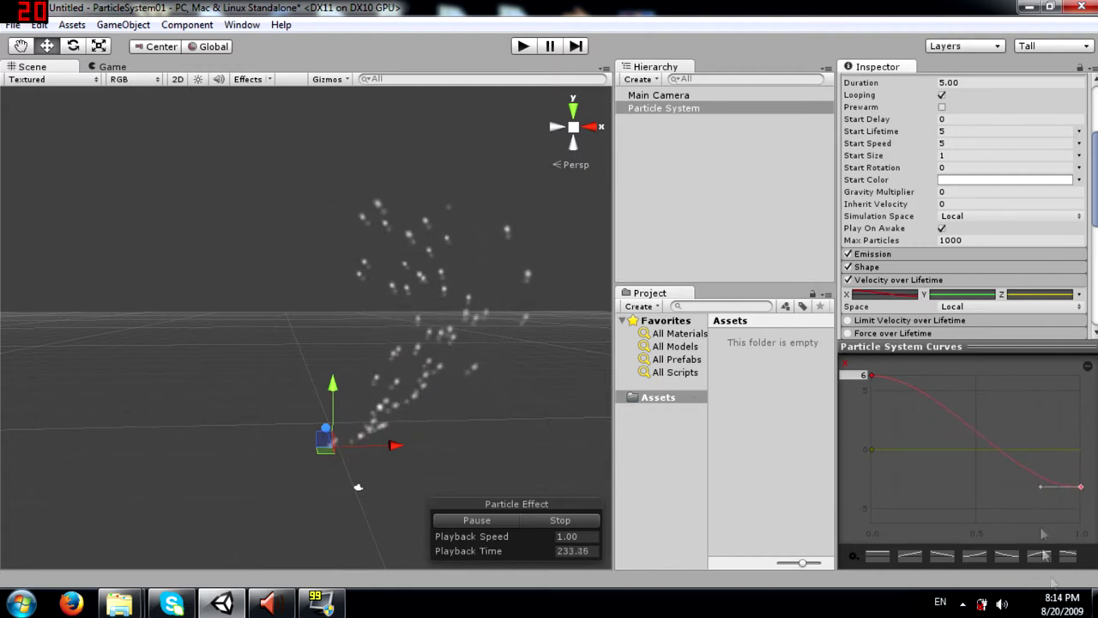
pyautogui.moveTo(1078, 505); pyautogui.dragTo(1021, 500)
pyautogui.keyDown('alt'); pyautogui.moveTo(310, 310); pyautogui.dragTo(271, 368); pyautogui.keyUp('alt')
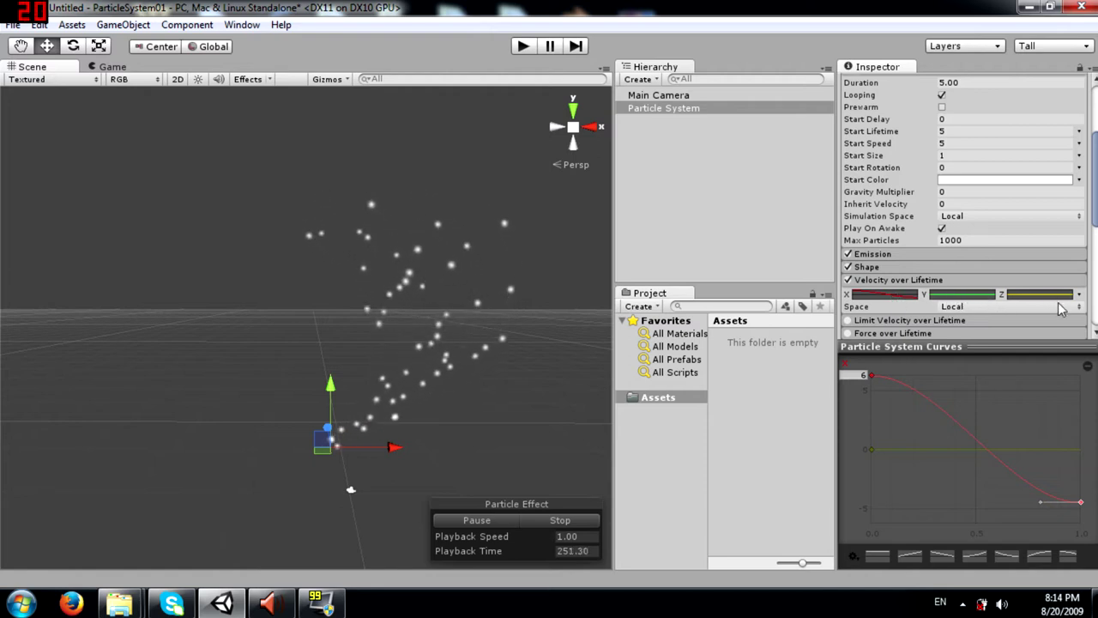
# Keep the Velocity over Lifetime Space on Local and try rotating the emitter to examine the particles' direction
pyautogui.click(1012, 307)
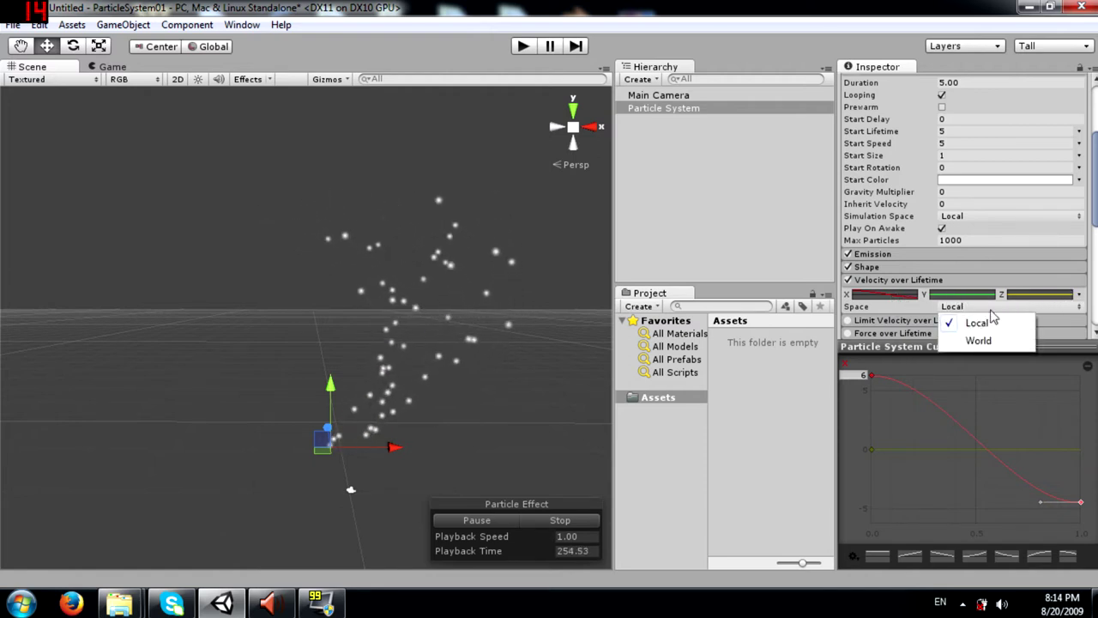
pyautogui.click(984, 327)
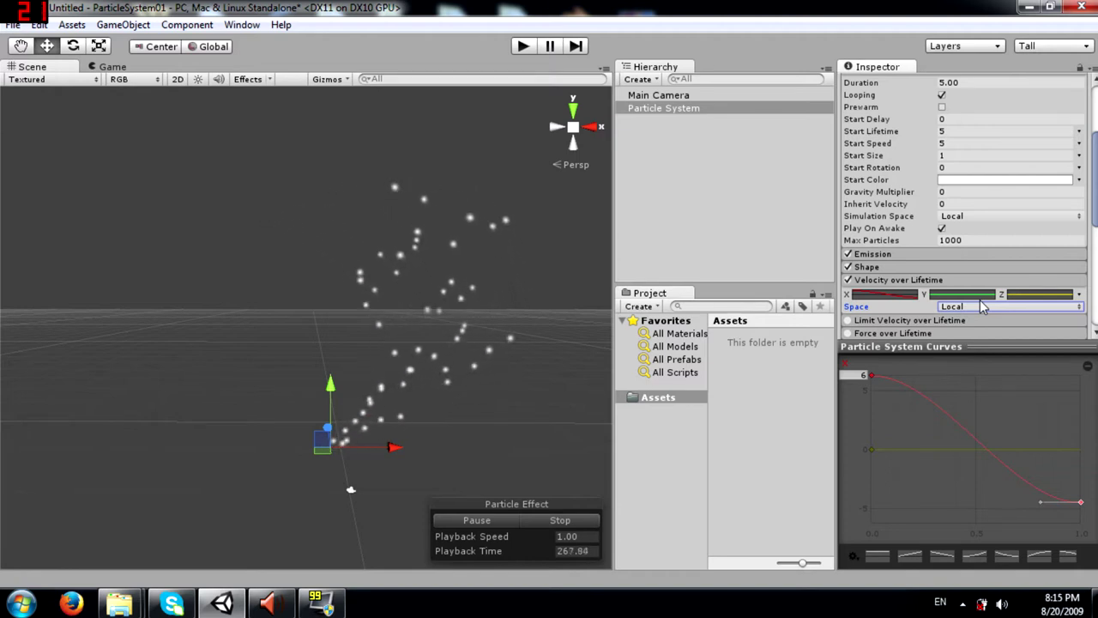
pyautogui.press('e')
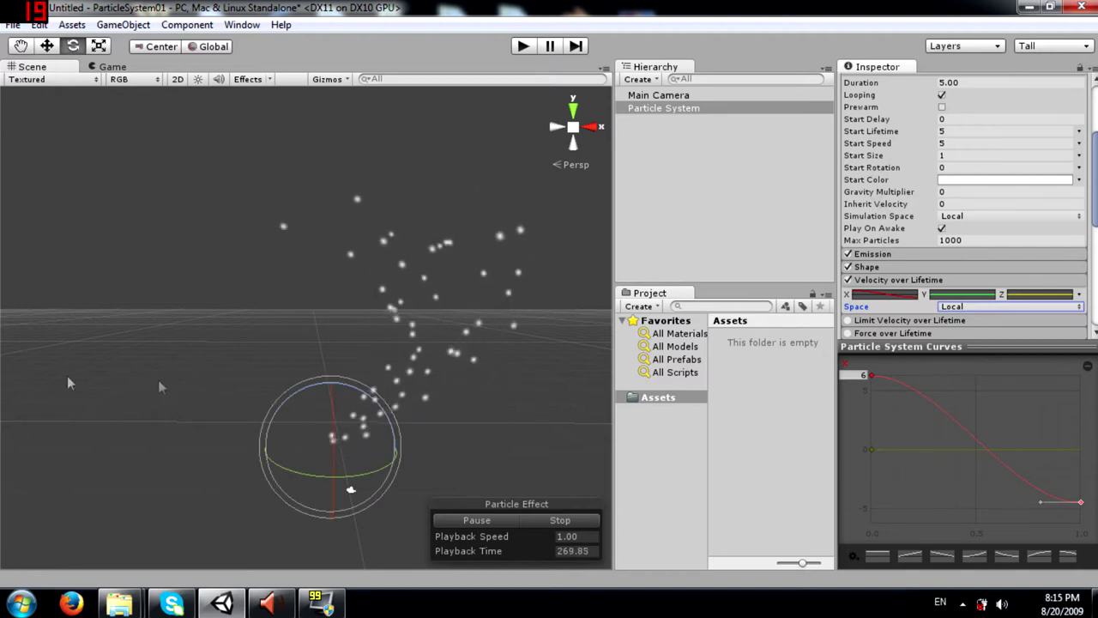
pyautogui.keyDown('alt'); pyautogui.moveTo(324, 432); pyautogui.dragTo(388, 264); pyautogui.keyUp('alt')
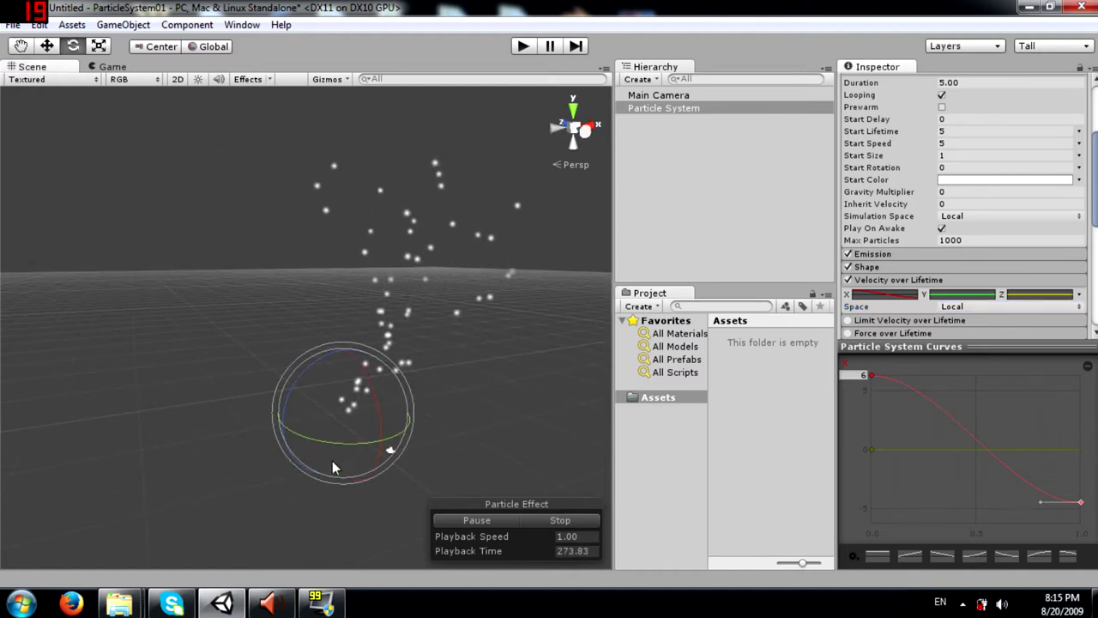
pyautogui.moveTo(341, 449); pyautogui.dragTo(285, 449)
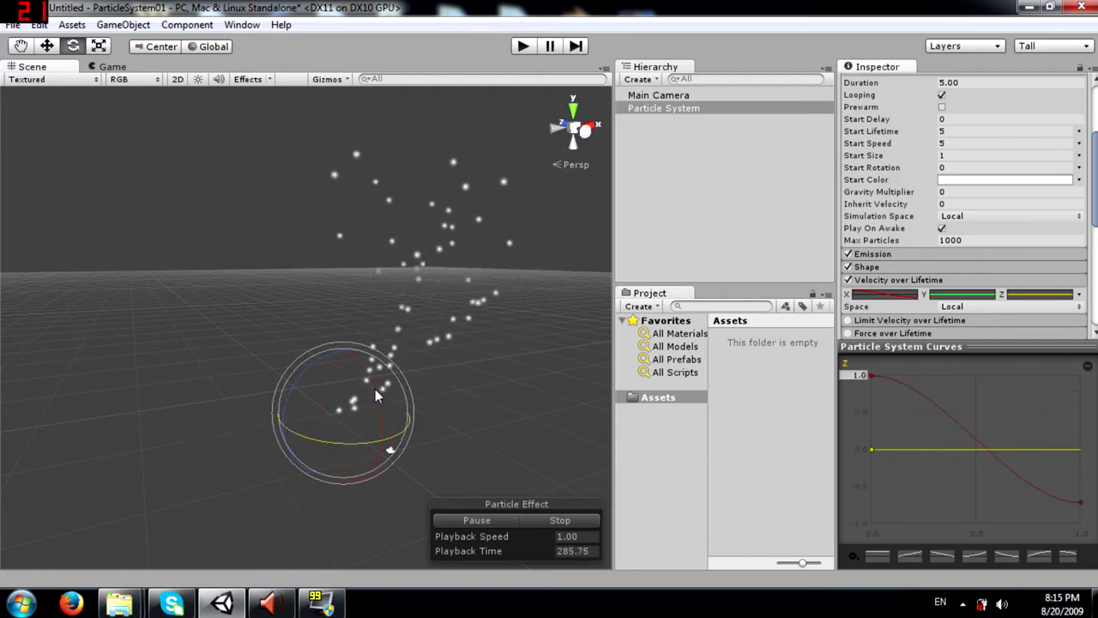
pyautogui.keyDown('alt'); pyautogui.moveTo(466, 354); pyautogui.dragTo(427, 381); pyautogui.keyUp('alt')
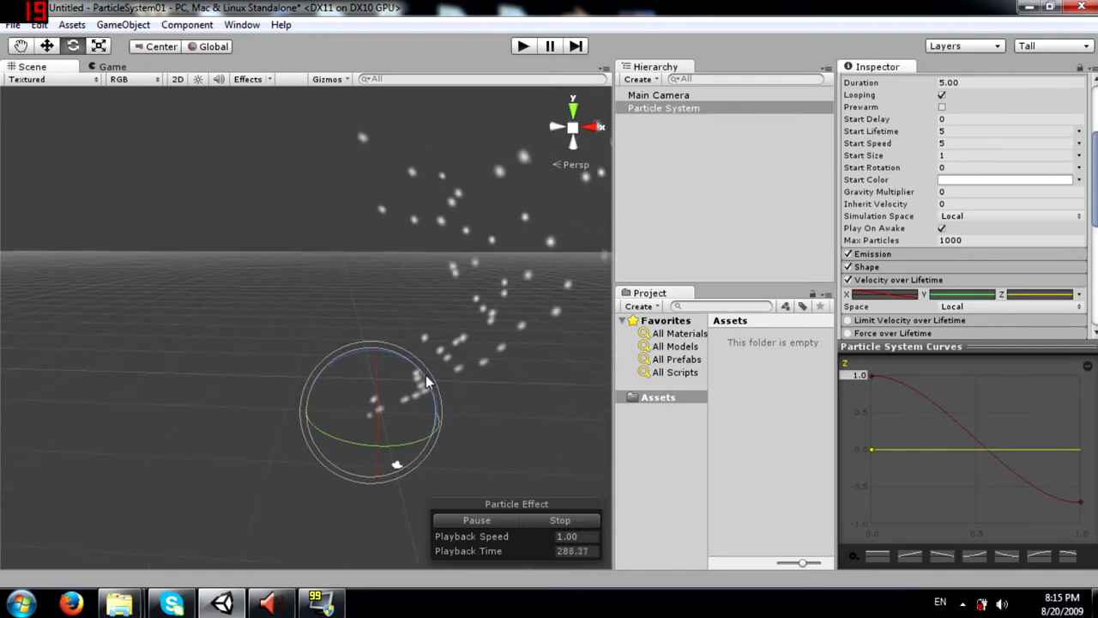
# Set the Velocity over Lifetime Space to World and rotate the emitter to examine the particles
pyautogui.click(968, 309)
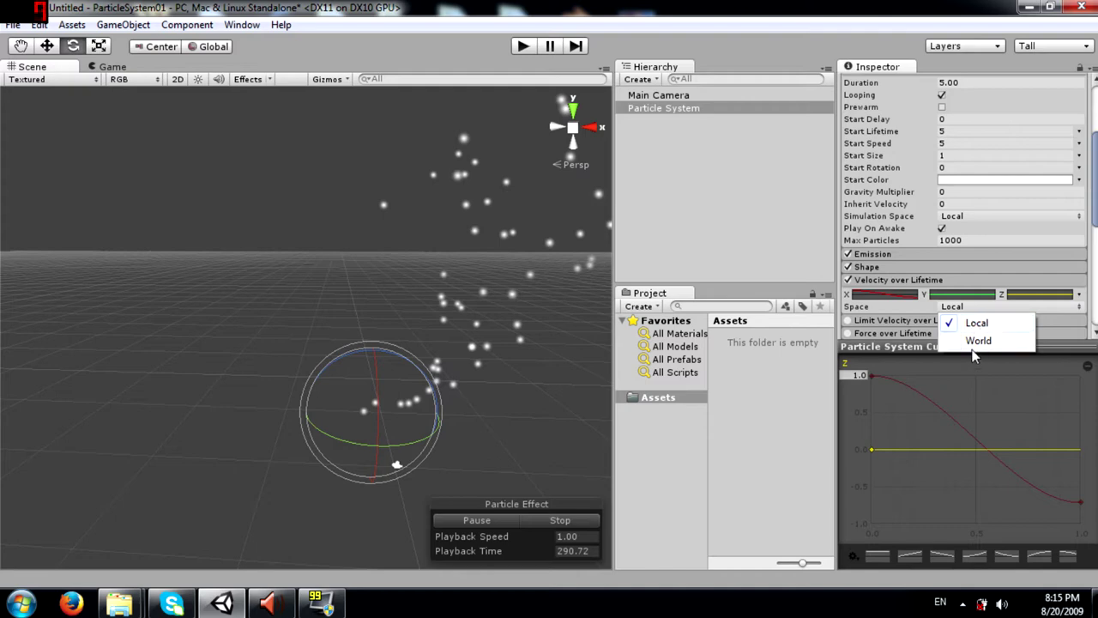
pyautogui.click(978, 341)
pyautogui.moveTo(386, 455); pyautogui.dragTo(224, 421)
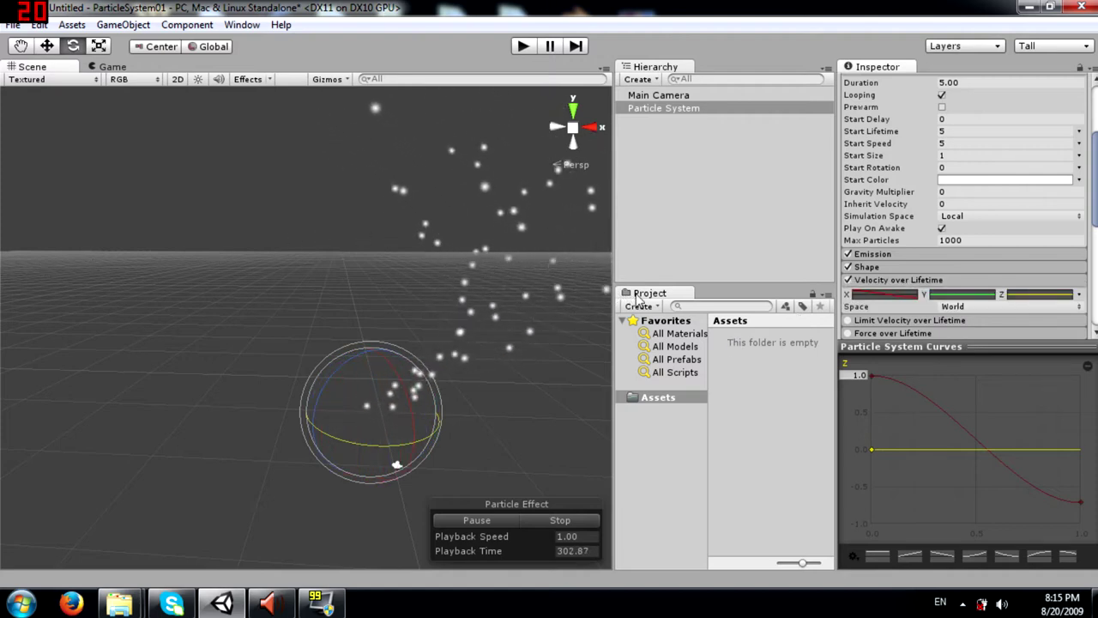
# Expand and enable Limit Velocity over Lifetime, and try its Separate Axis option
pyautogui.scroll(-3, 889, 183)
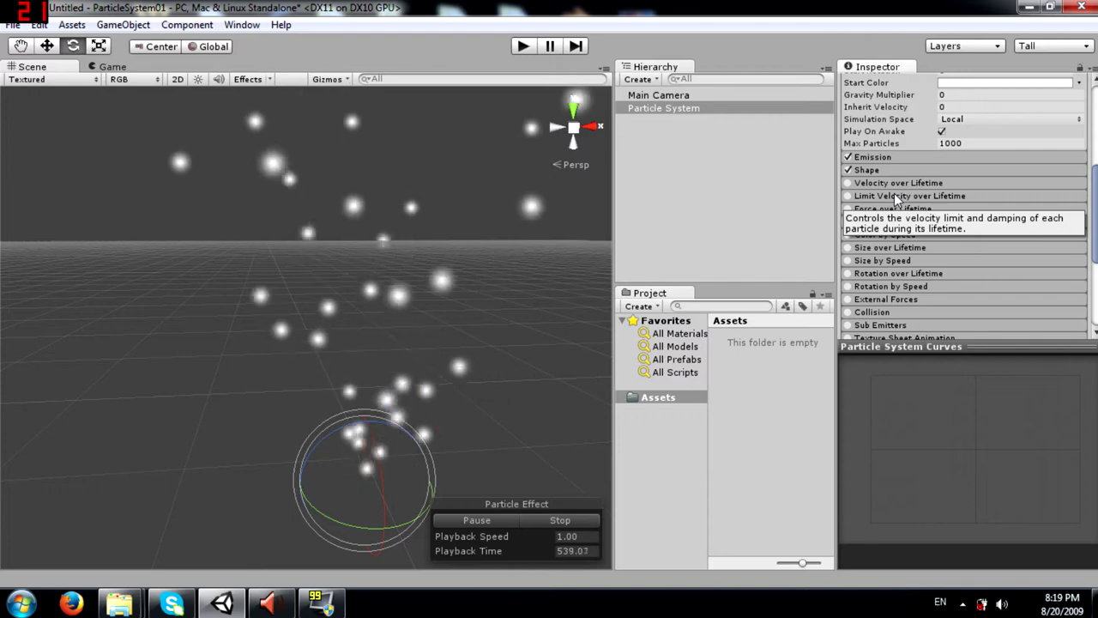
pyautogui.click(895, 197)
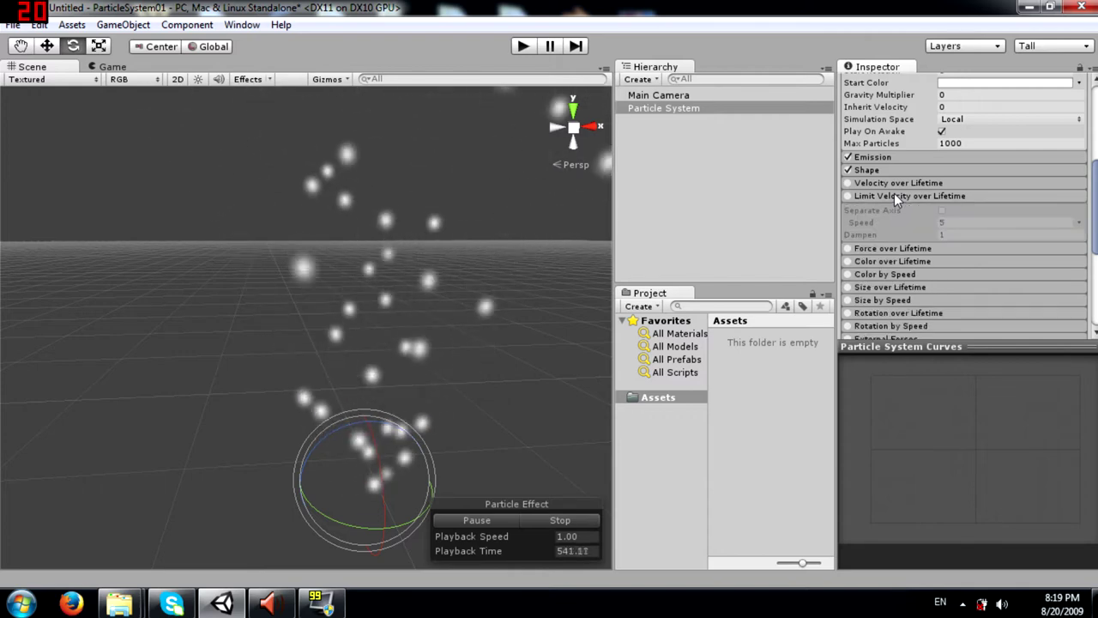
pyautogui.click(847, 197)
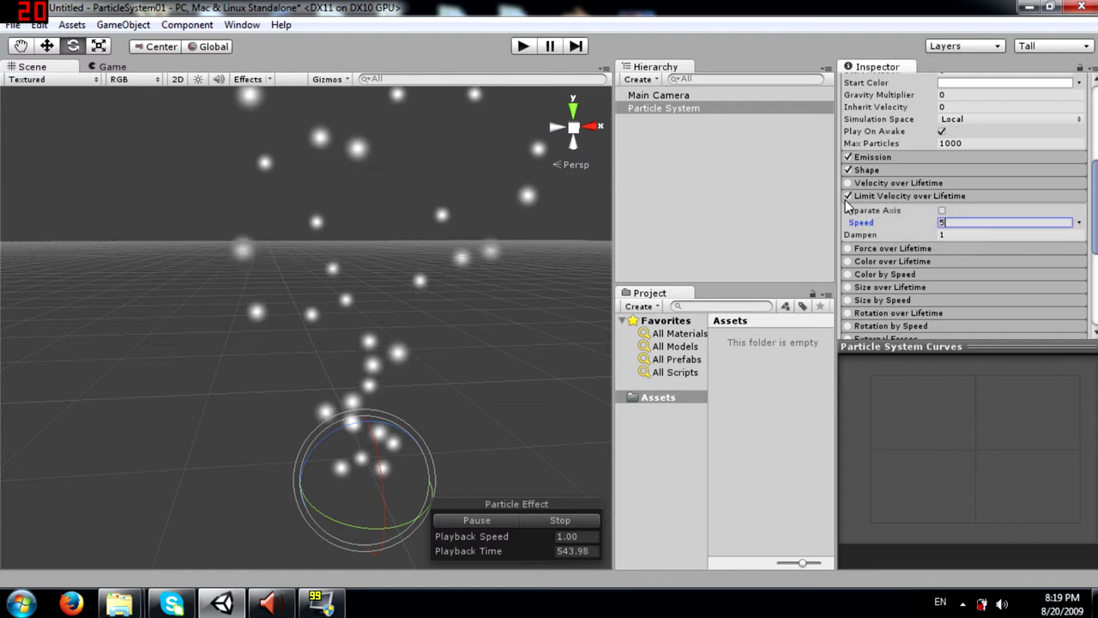
pyautogui.click(942, 210)
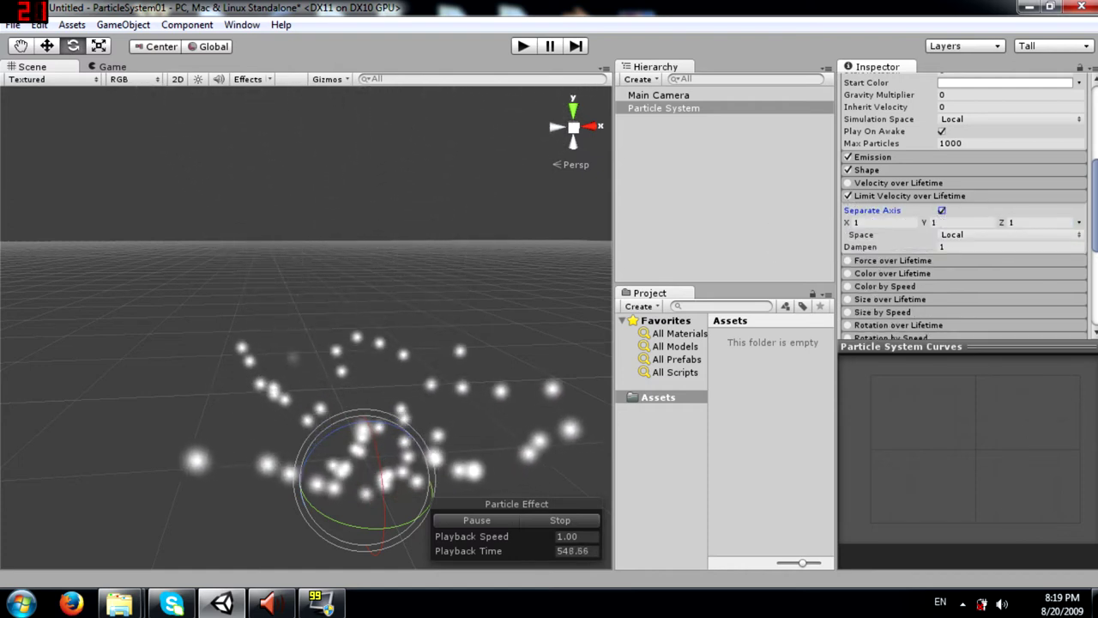
pyautogui.click(942, 210)
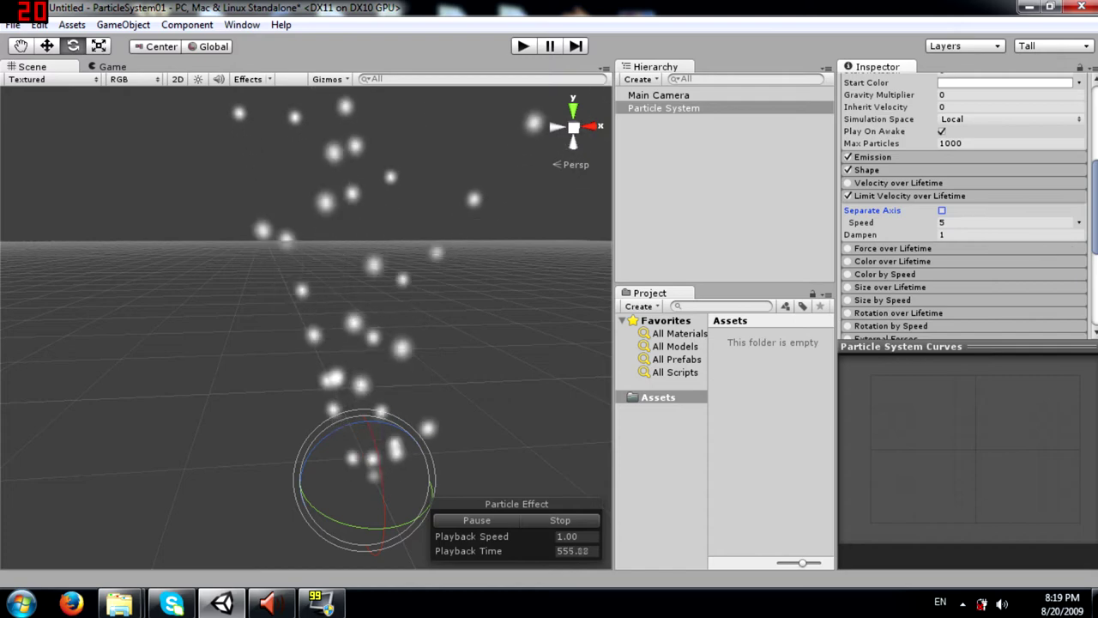
# Switch the limit Speed to a curve that falls from 5 to almost 0 at the end of the lifetime
pyautogui.click(1080, 223)
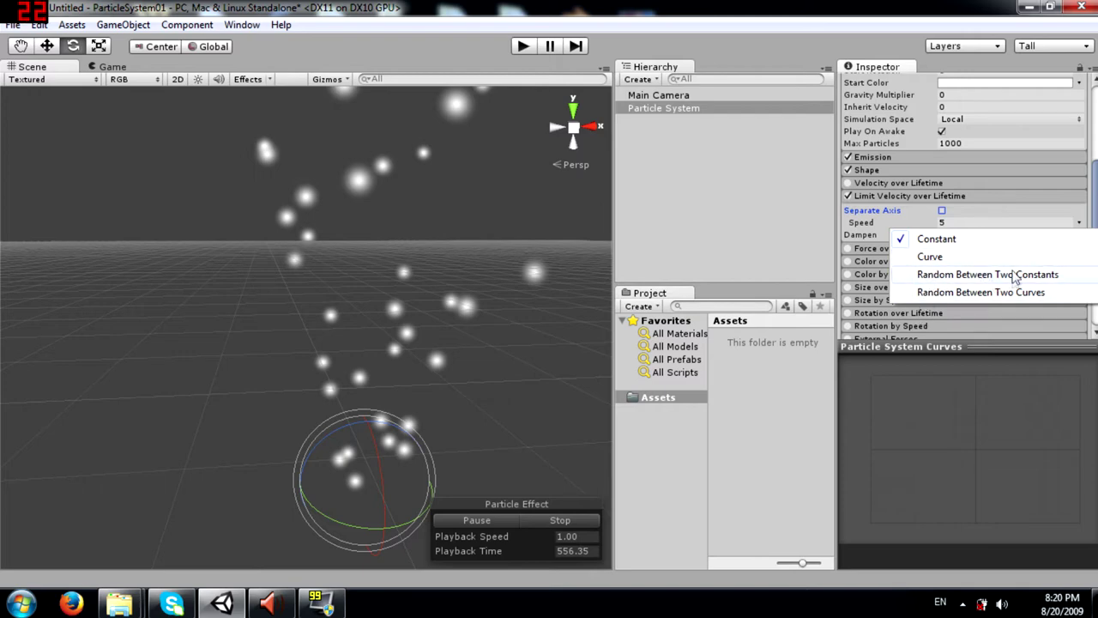
pyautogui.click(927, 257)
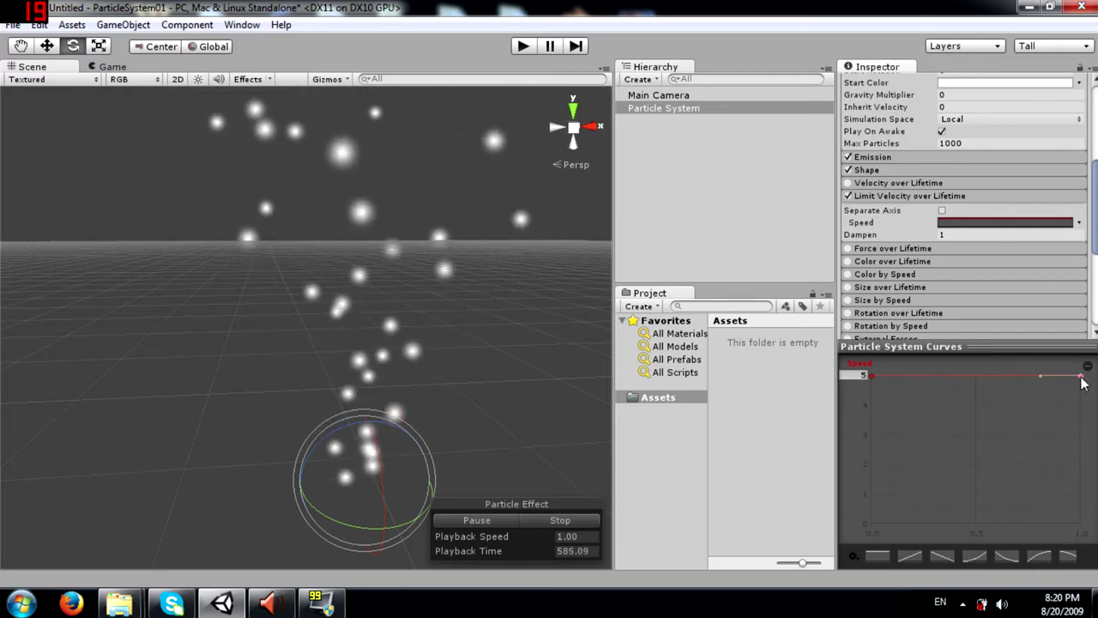
pyautogui.moveTo(1083, 383); pyautogui.dragTo(1092, 532)
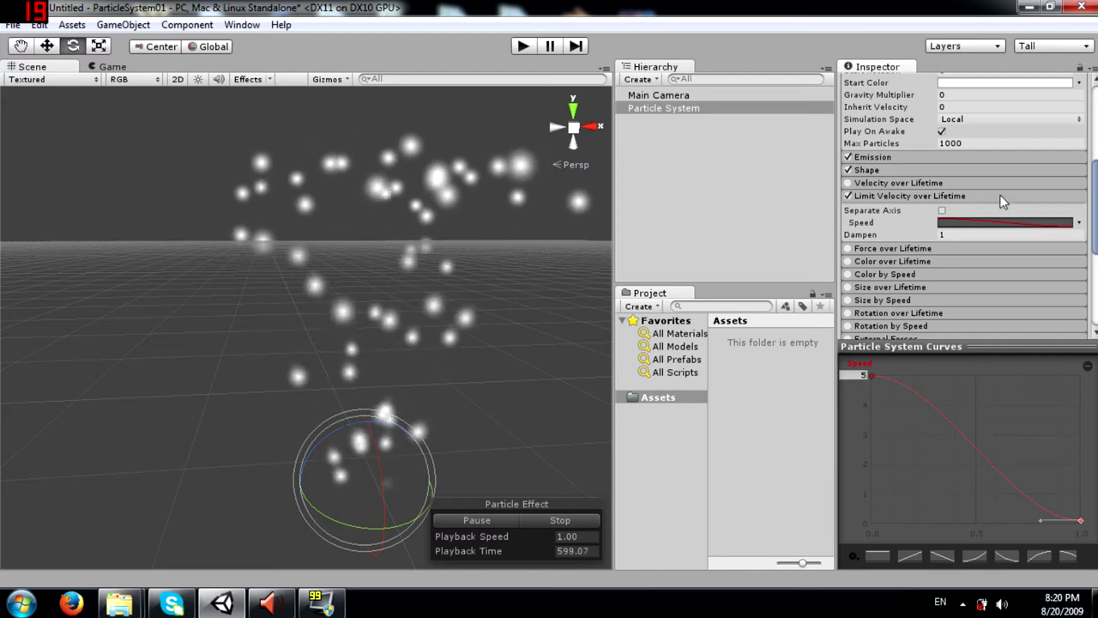
pyautogui.moveTo(913, 233)
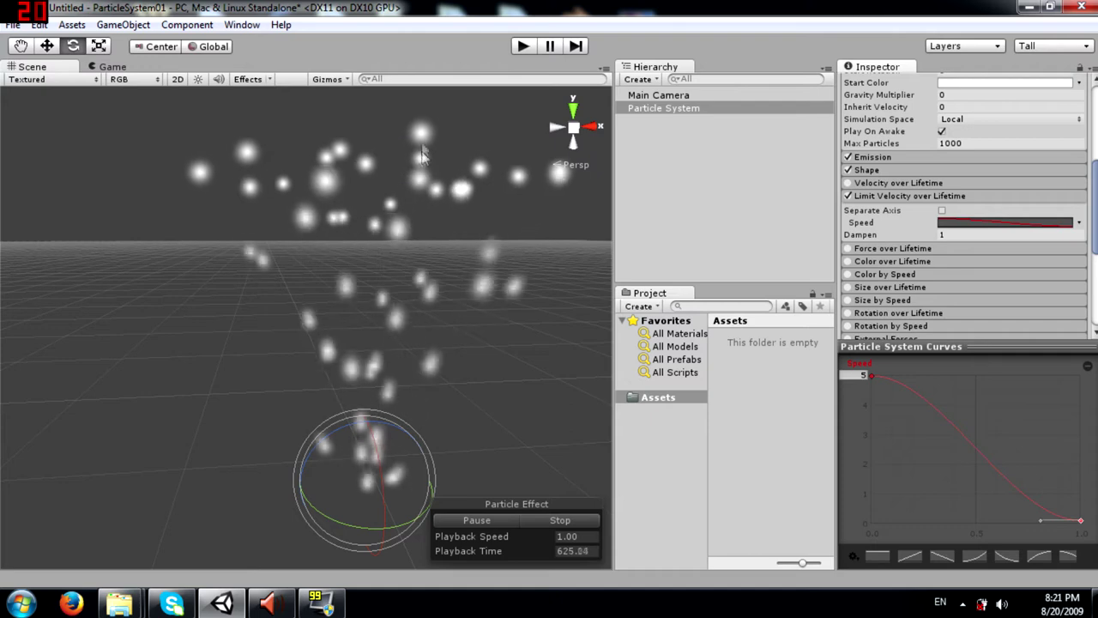
# Disable and collapse Limit Velocity over Lifetime, and expand and enable Force over Lifetime
pyautogui.click(858, 196)
pyautogui.click(853, 208)
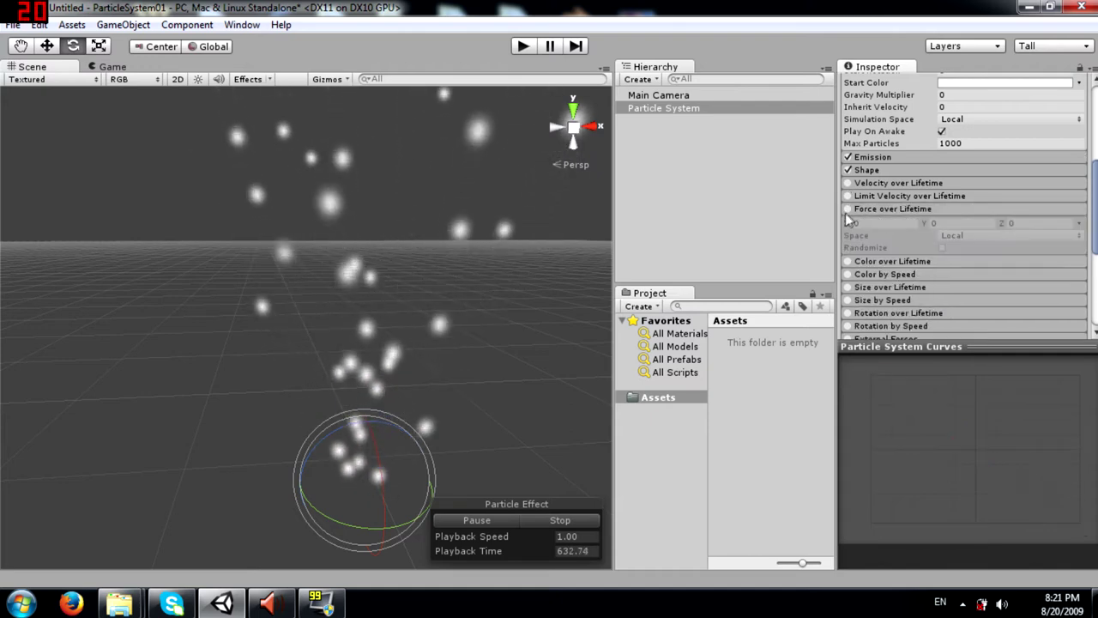
pyautogui.click(848, 208)
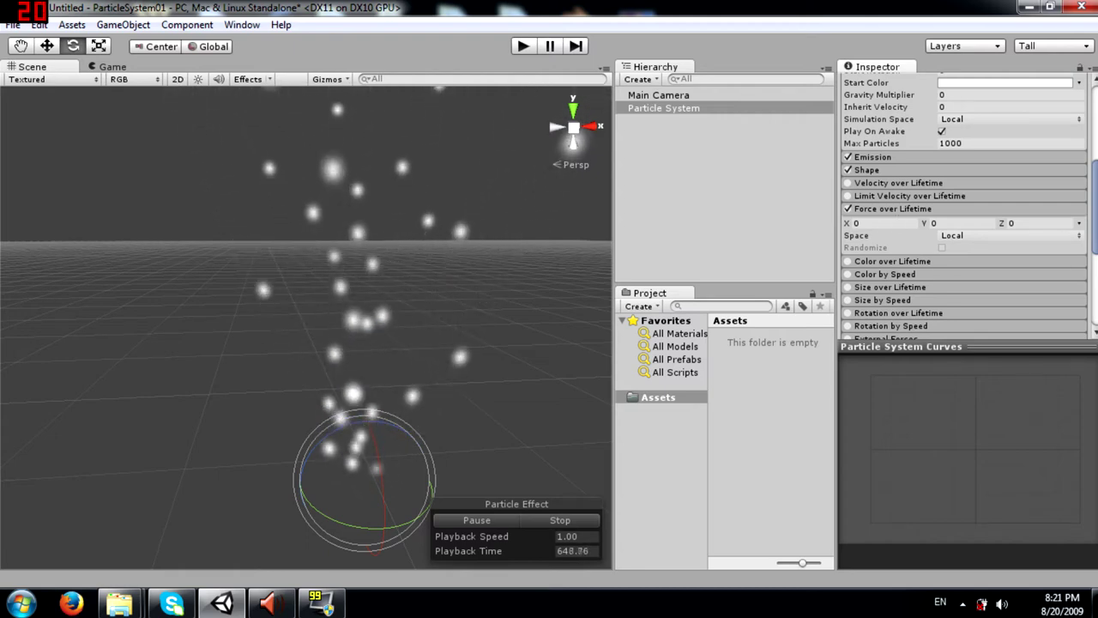
# Switch the Force over Lifetime axes to curves and set the X curve's scale to 5
pyautogui.click(1078, 226)
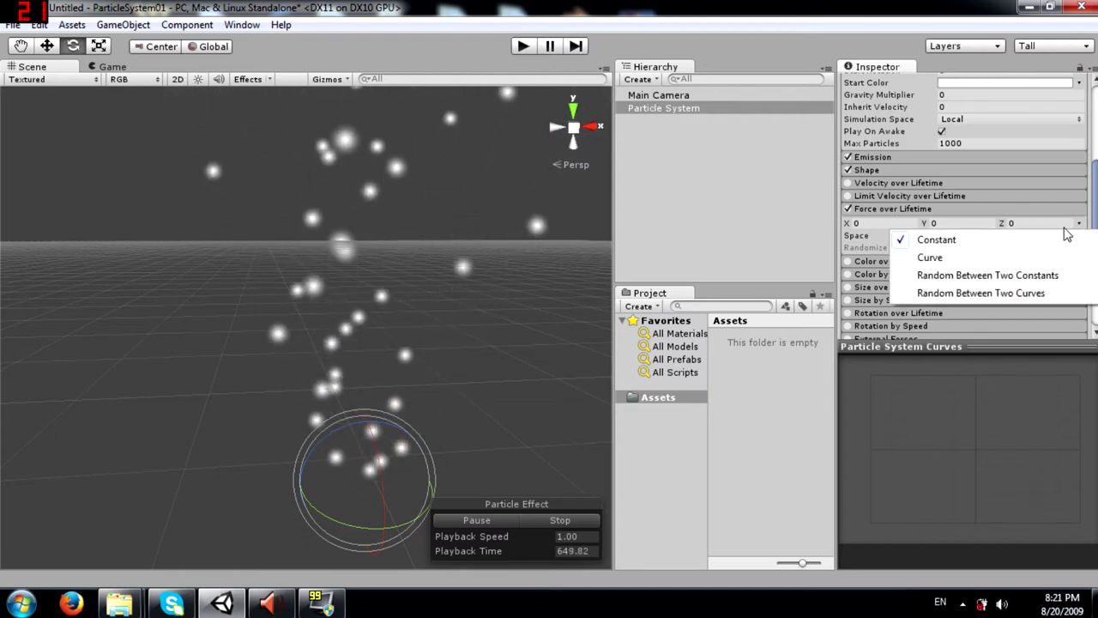
pyautogui.click(924, 258)
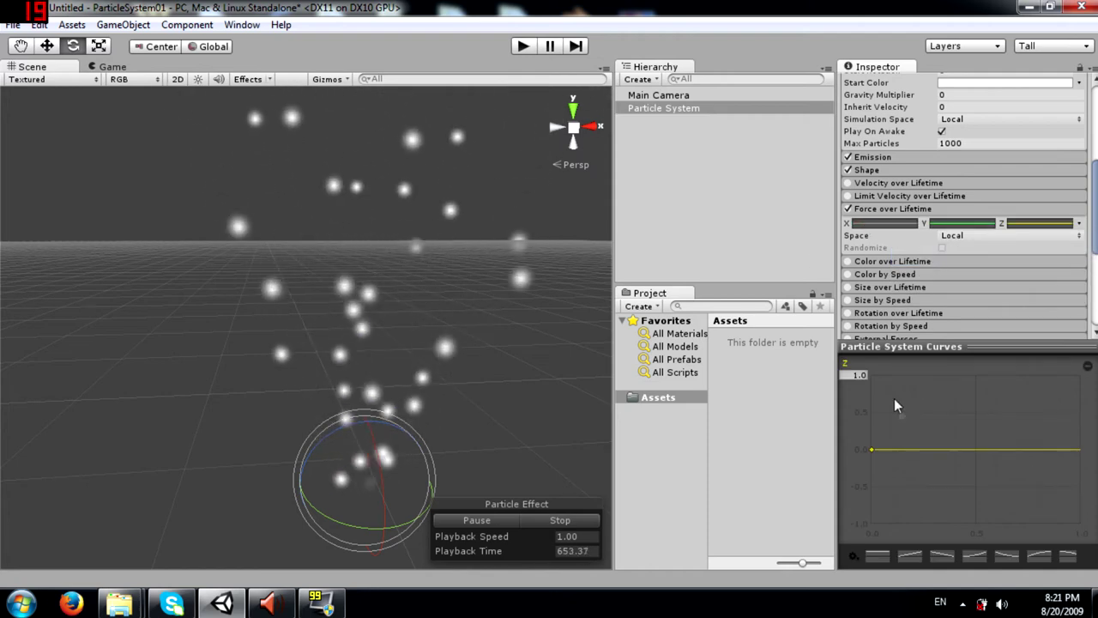
pyautogui.scroll(-5, 515, 375)
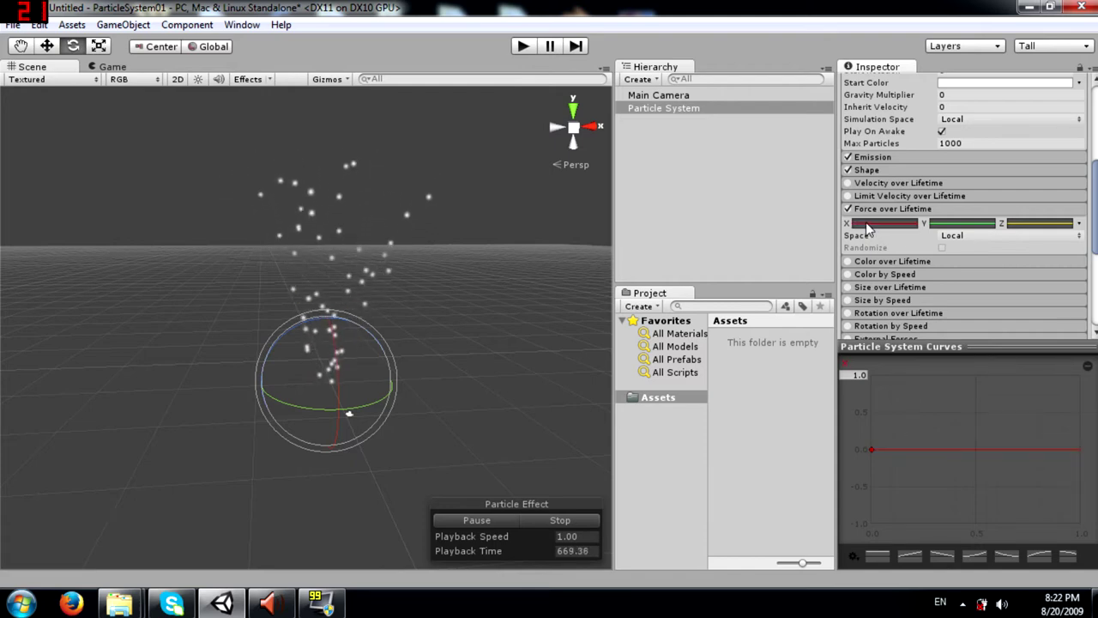
pyautogui.click(858, 375)
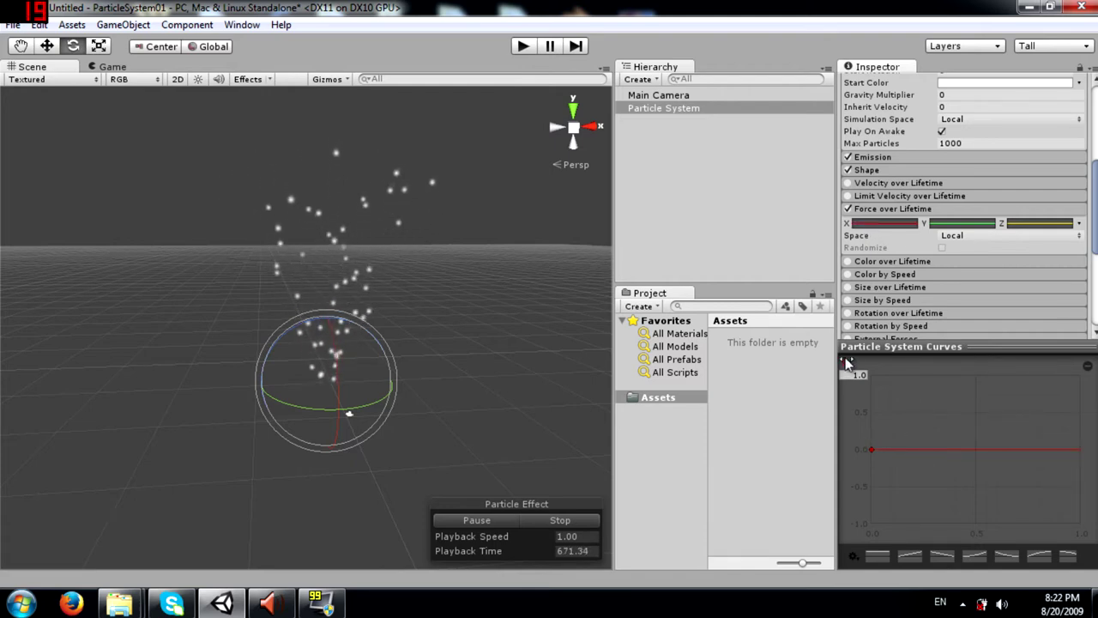
pyautogui.write('0.9')
pyautogui.press('BackSpace')
pyautogui.press('BackSpace')
pyautogui.press('BackSpace')
pyautogui.write('4')
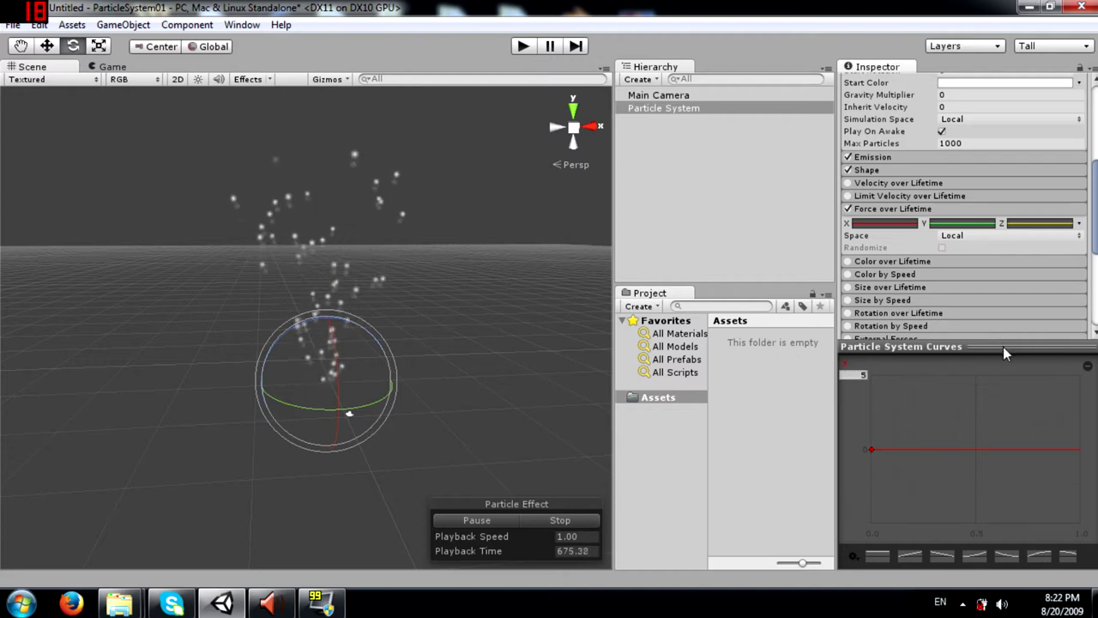
# Shape the X force curve to fall from its maximum at the start to its minimum at the lifetime's end, and set its scale to 1.3
pyautogui.moveTo(871, 448); pyautogui.dragTo(862, 347)
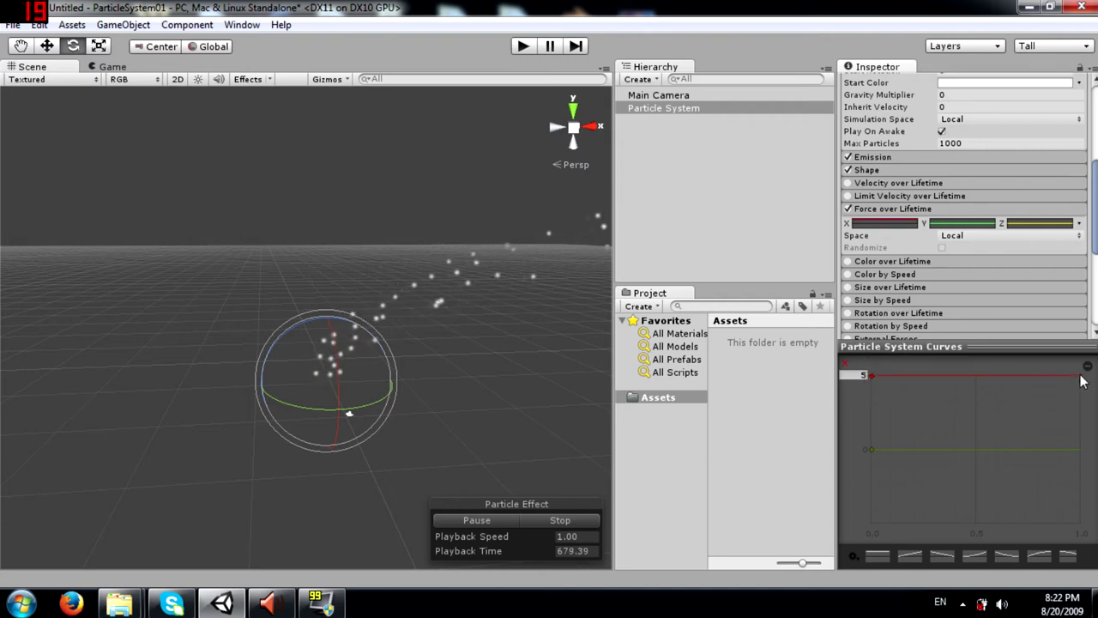
pyautogui.moveTo(1080, 378); pyautogui.dragTo(1047, 541)
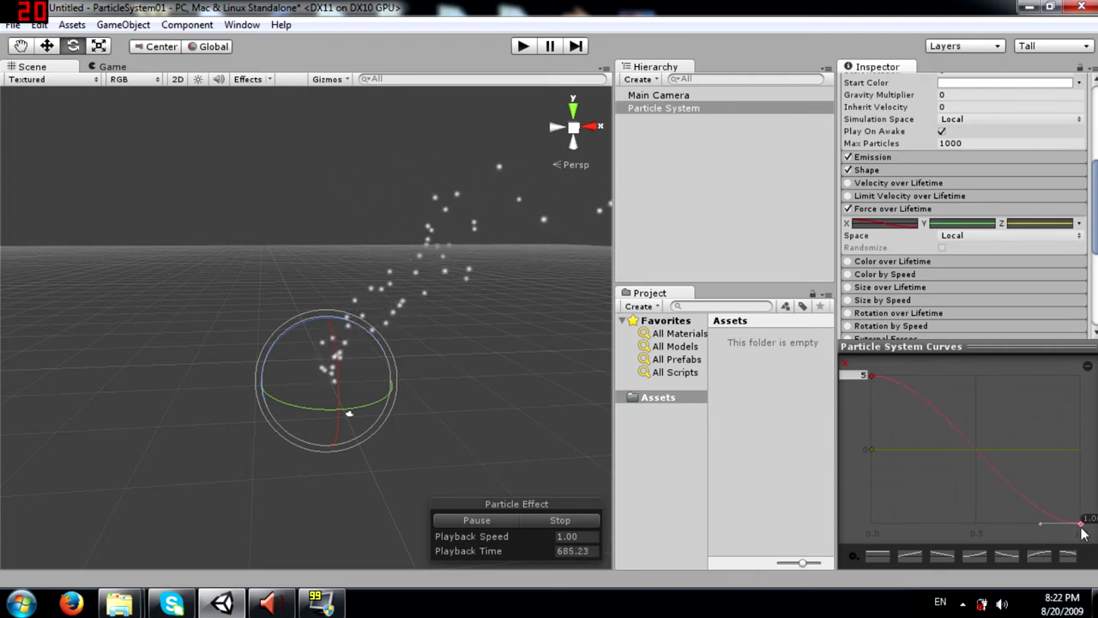
pyautogui.moveTo(1082, 522)
pyautogui.mouseDown()
pyautogui.moveTo(1083, 451)
pyautogui.moveTo(1082, 522)
pyautogui.mouseUp()
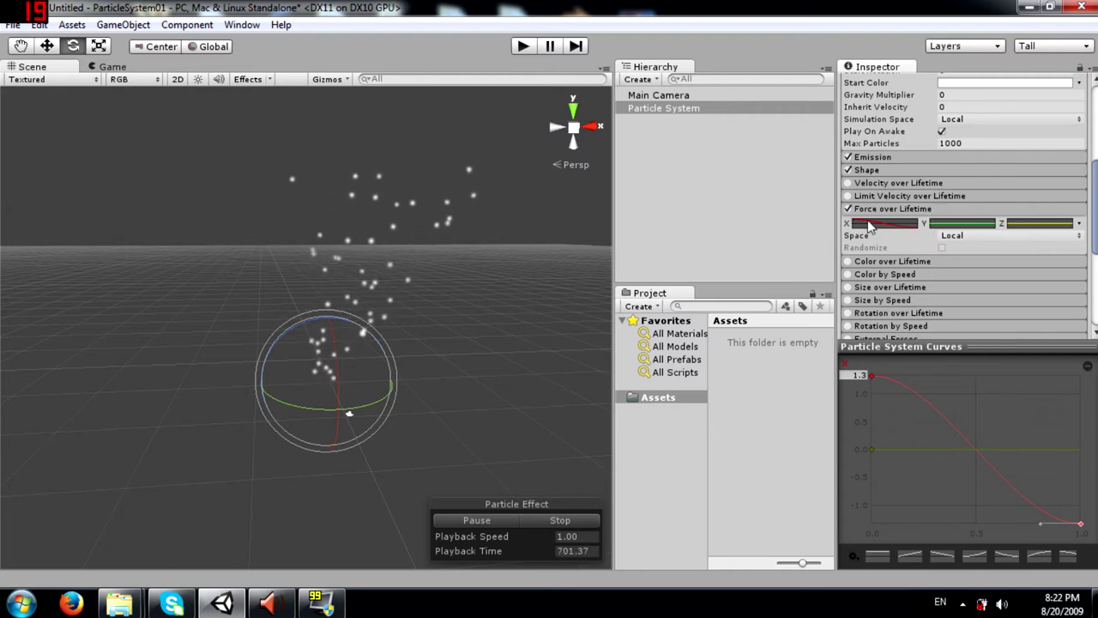
# Check the Space options of Force over Lifetime, keeping Local, and look at the Velocity over Lifetime settings for comparison
pyautogui.click(970, 239)
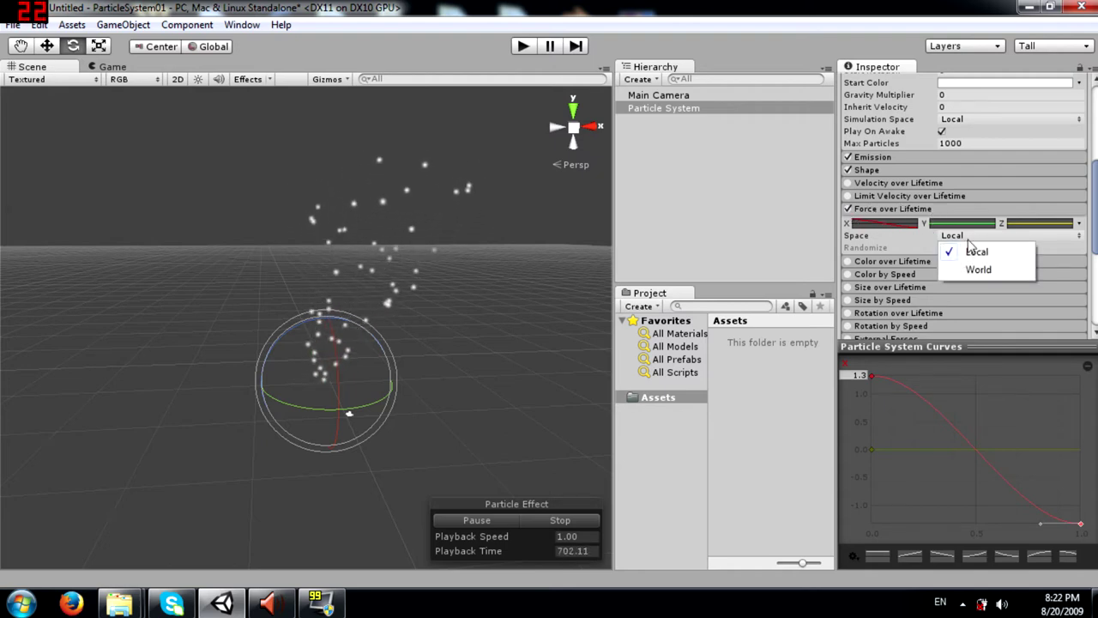
pyautogui.click(909, 183)
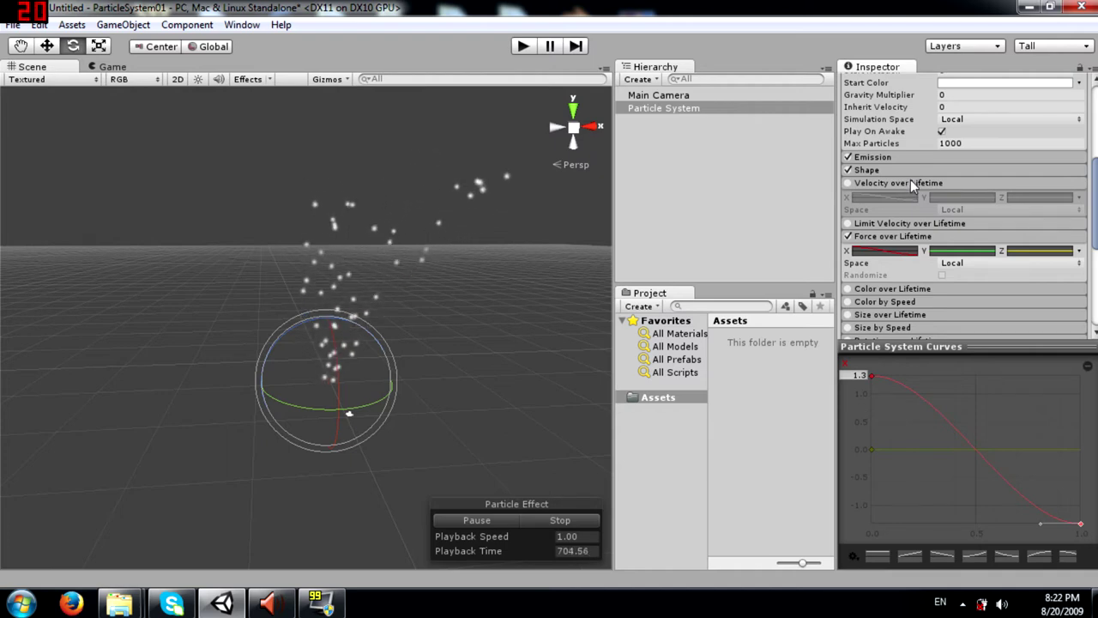
pyautogui.click(906, 184)
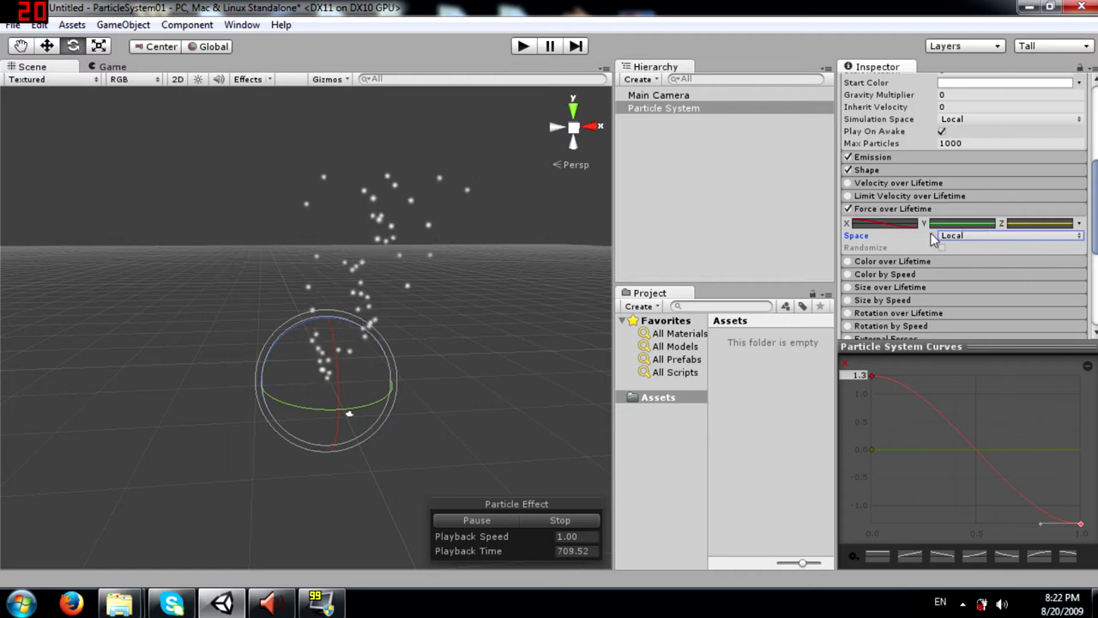
# Disable and collapse Force over Lifetime, and expand and enable Color over Lifetime
pyautogui.click(976, 236)
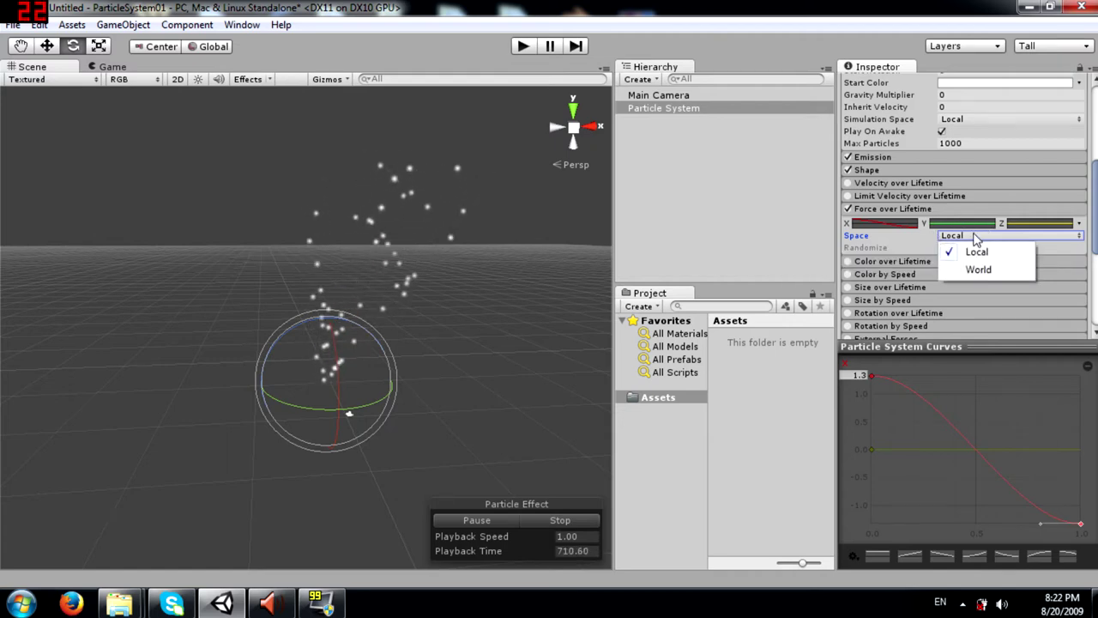
pyautogui.click(849, 210)
pyautogui.click(849, 210)
pyautogui.click(875, 210)
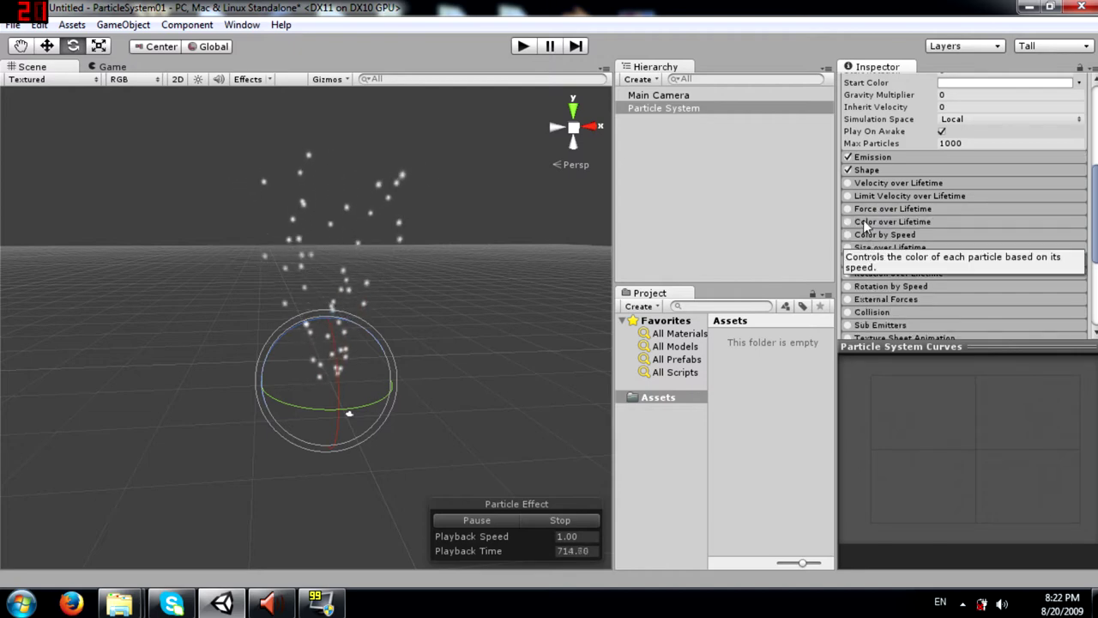
pyautogui.click(865, 225)
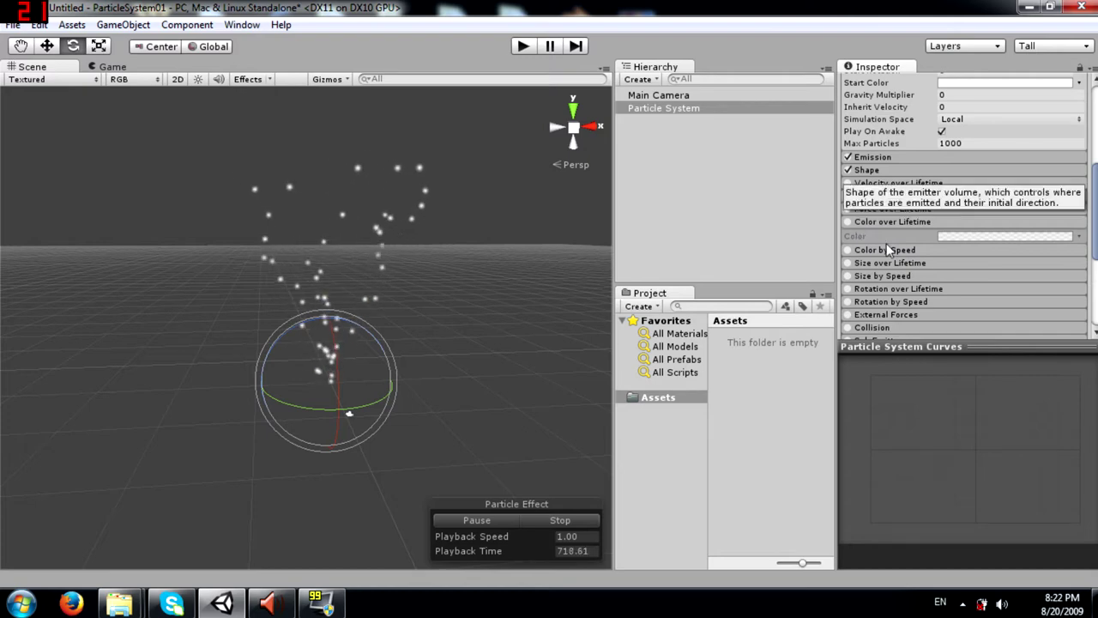
pyautogui.click(848, 221)
# Set the end color key at 100% of the Color over Lifetime gradient to red (255, 0, 0), keeping the start white
pyautogui.click(1001, 238)
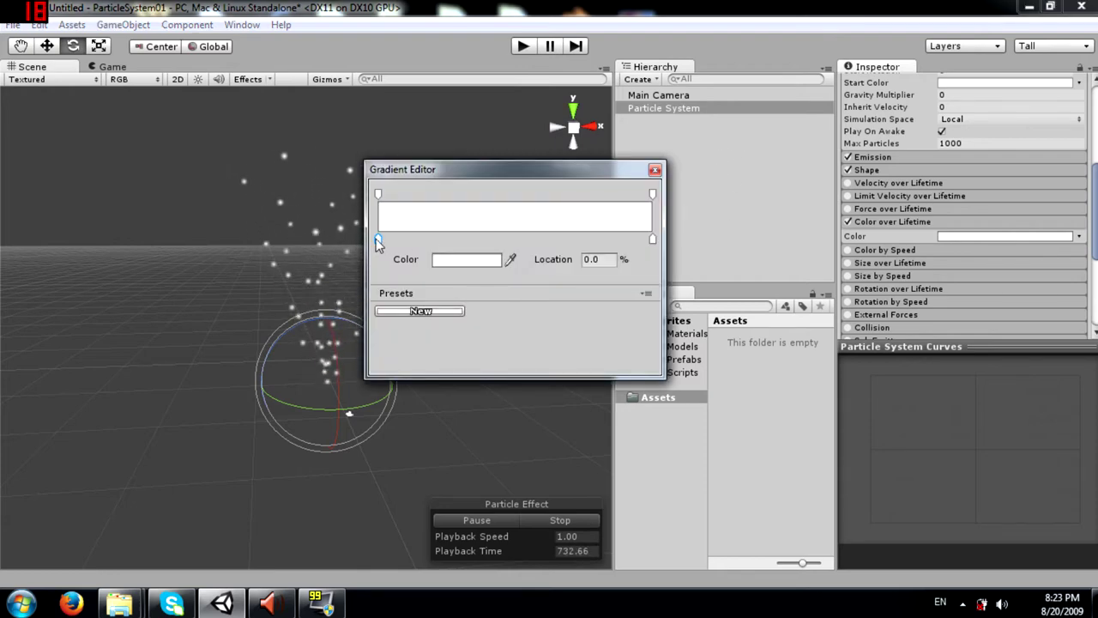
pyautogui.click(653, 238)
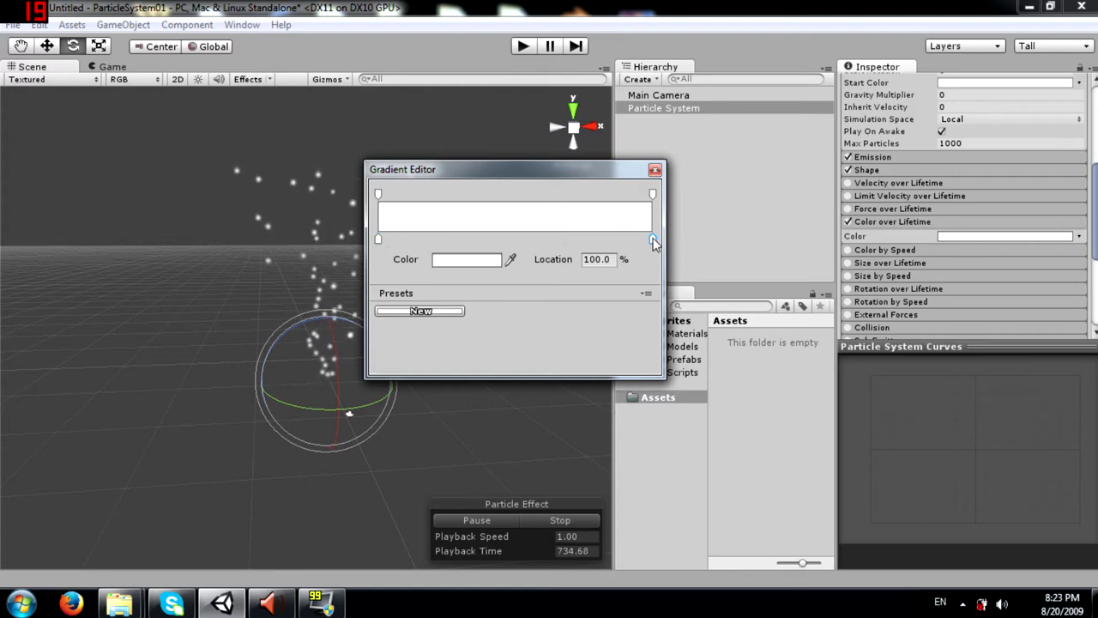
pyautogui.click(378, 238)
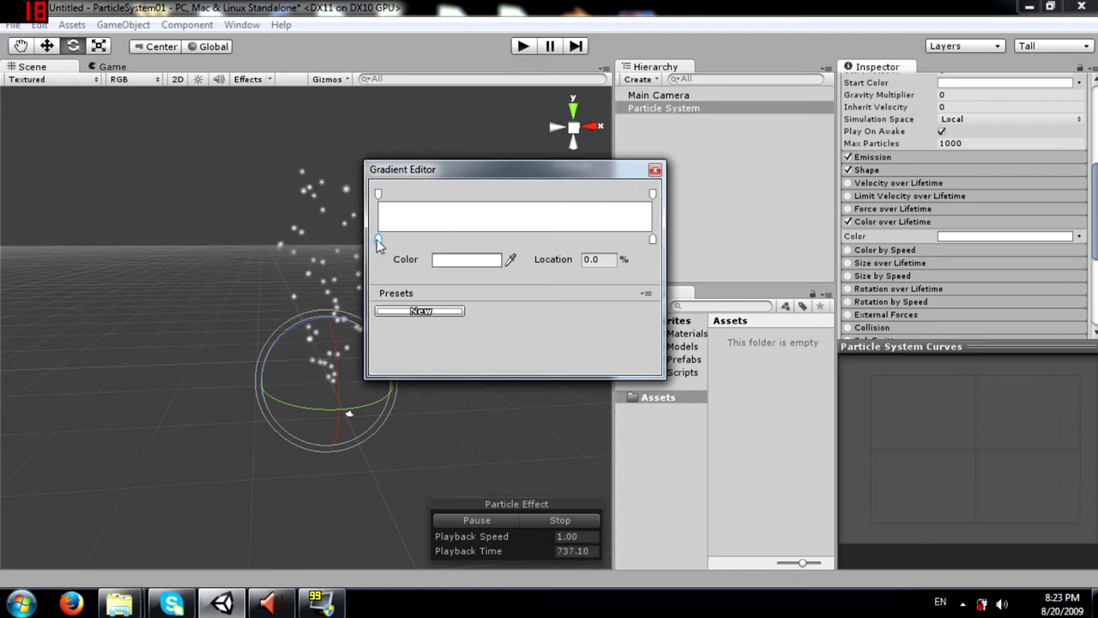
pyautogui.click(653, 239)
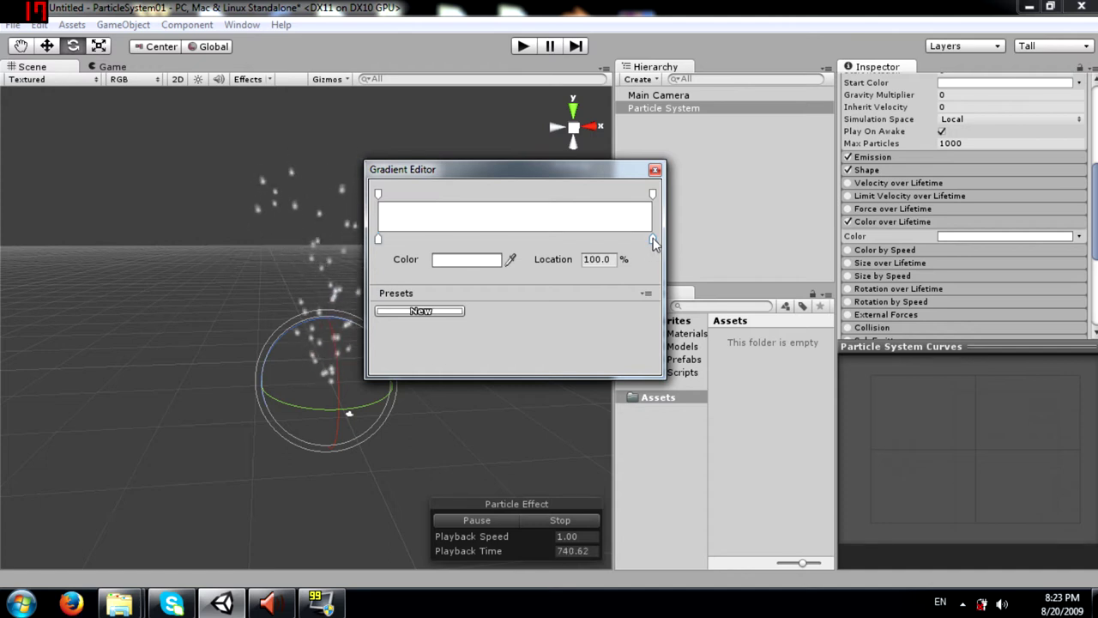
pyautogui.click(379, 239)
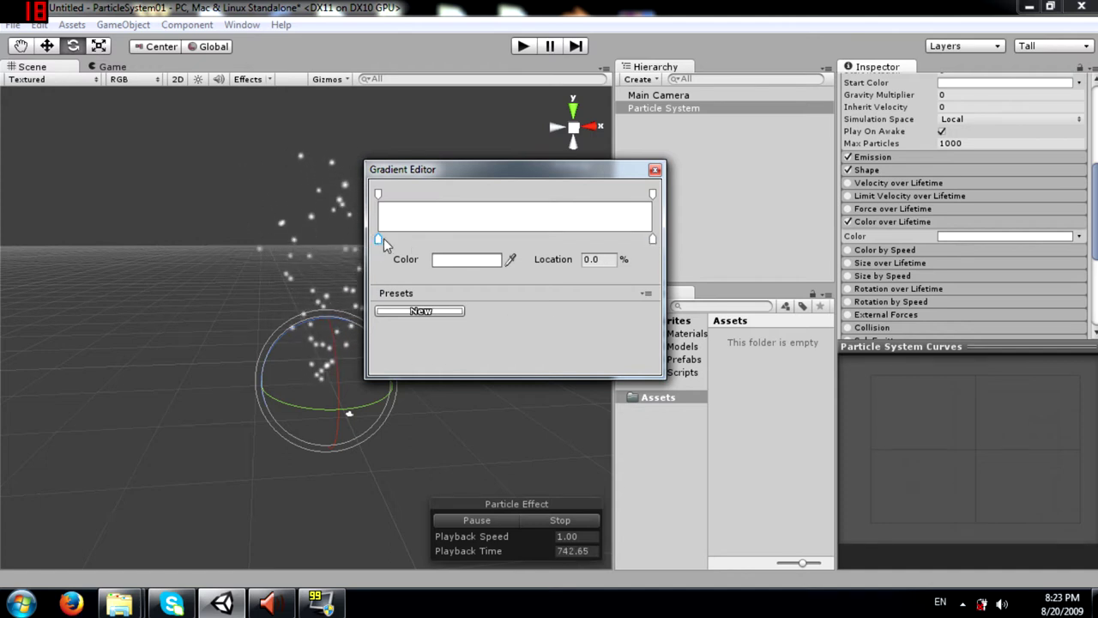
pyautogui.click(653, 240)
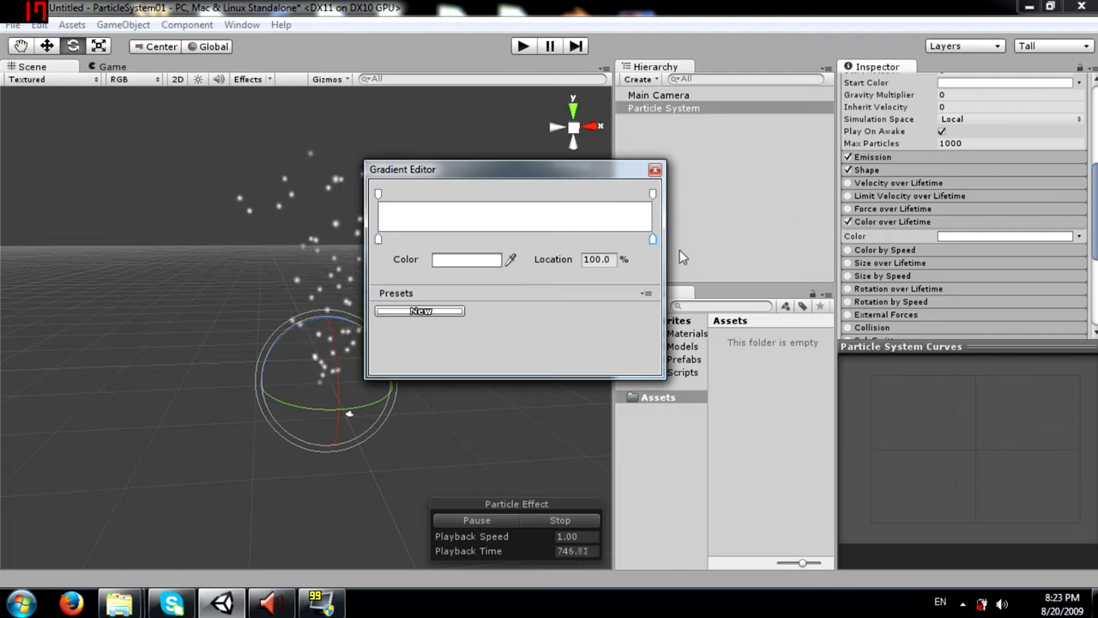
pyautogui.click(441, 260)
pyautogui.moveTo(695, 265); pyautogui.dragTo(810, 265)
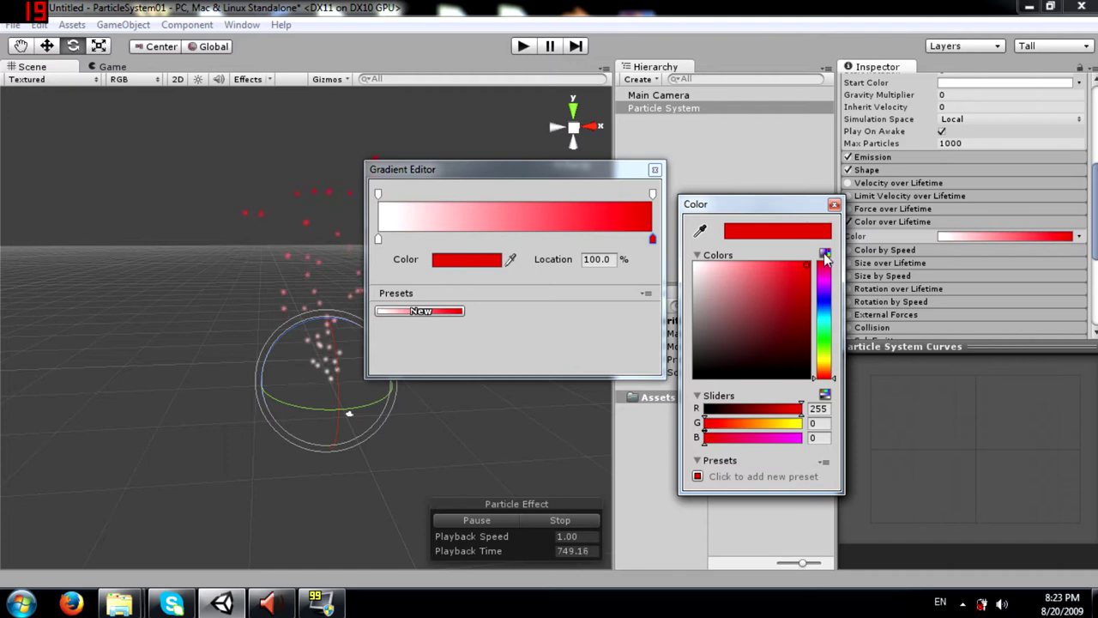
pyautogui.click(654, 171)
pyautogui.keyDown('alt'); pyautogui.moveTo(304, 317); pyautogui.dragTo(360, 305); pyautogui.keyUp('alt')
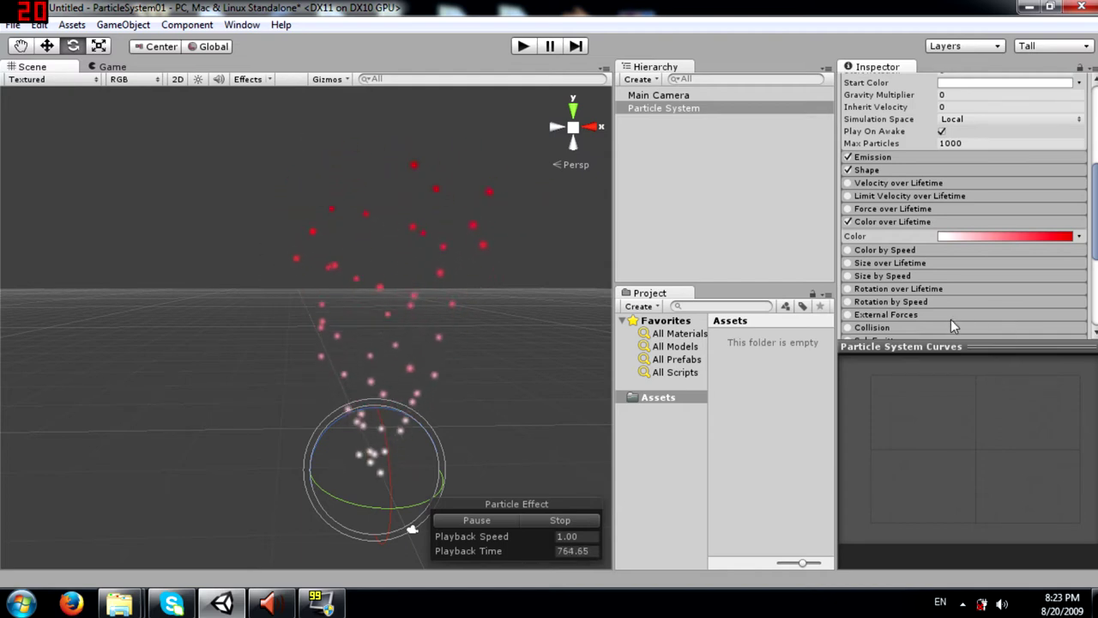
# Add a color key at about 46.2% to the Color over Lifetime gradient and change its hue to blue
pyautogui.click(1020, 238)
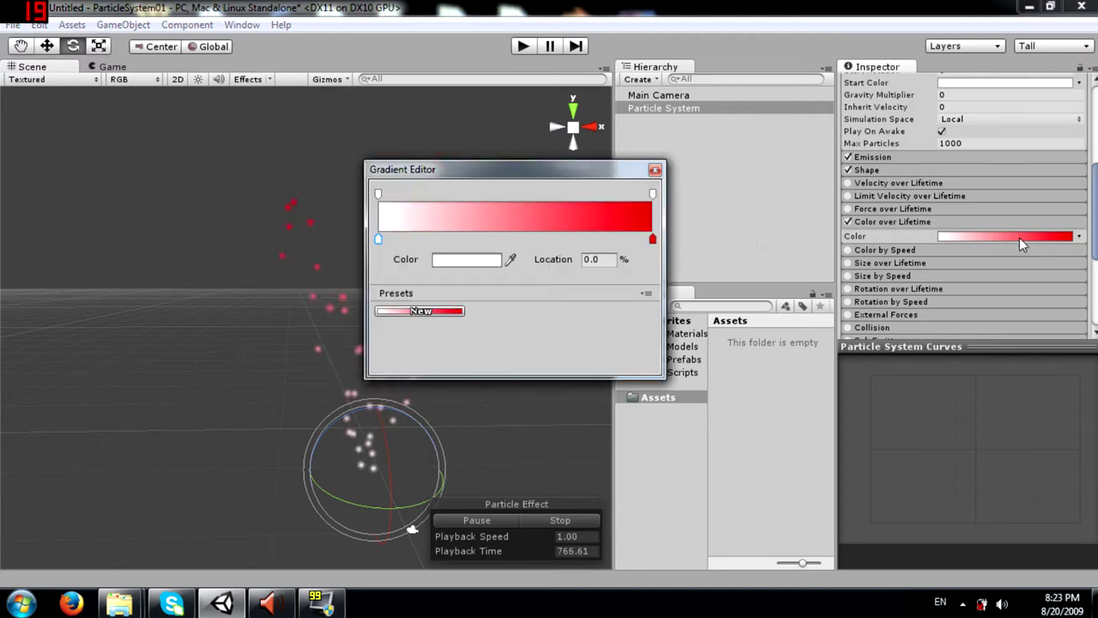
pyautogui.click(505, 237)
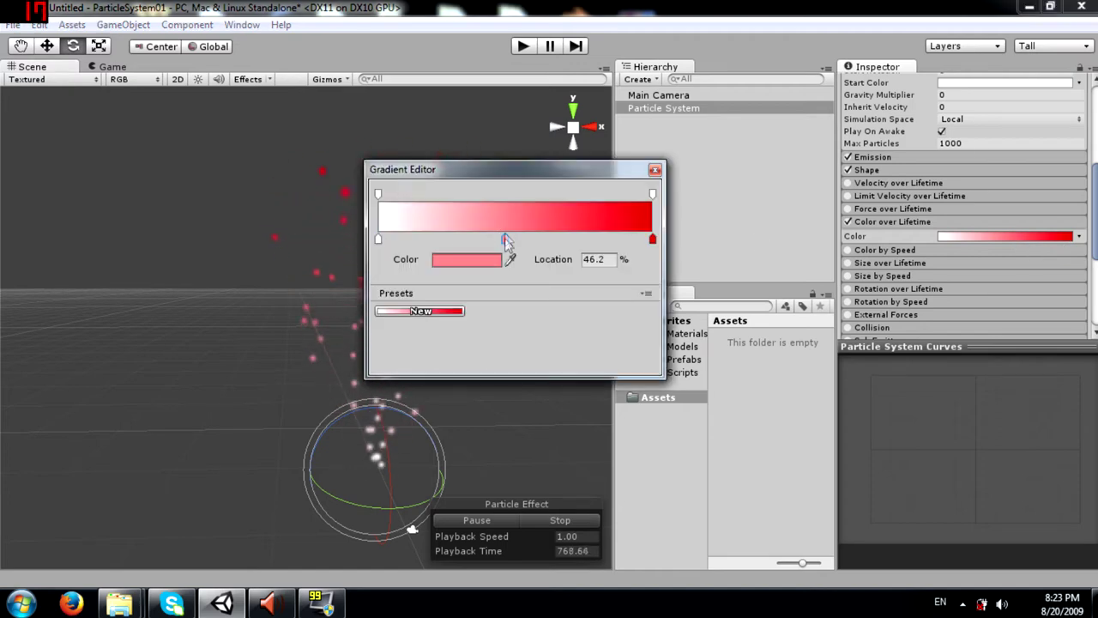
pyautogui.click(501, 259)
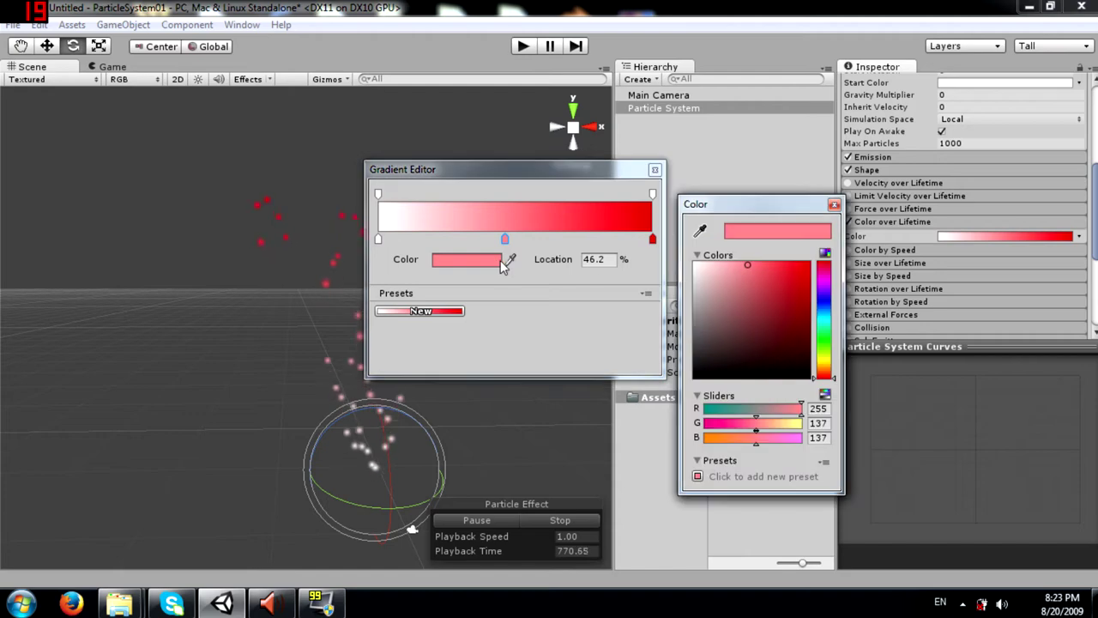
pyautogui.click(826, 297)
pyautogui.moveTo(825, 297); pyautogui.dragTo(826, 303)
# Add a color key at about 72.4% to the gradient and change its hue to yellow-green
pyautogui.click(576, 239)
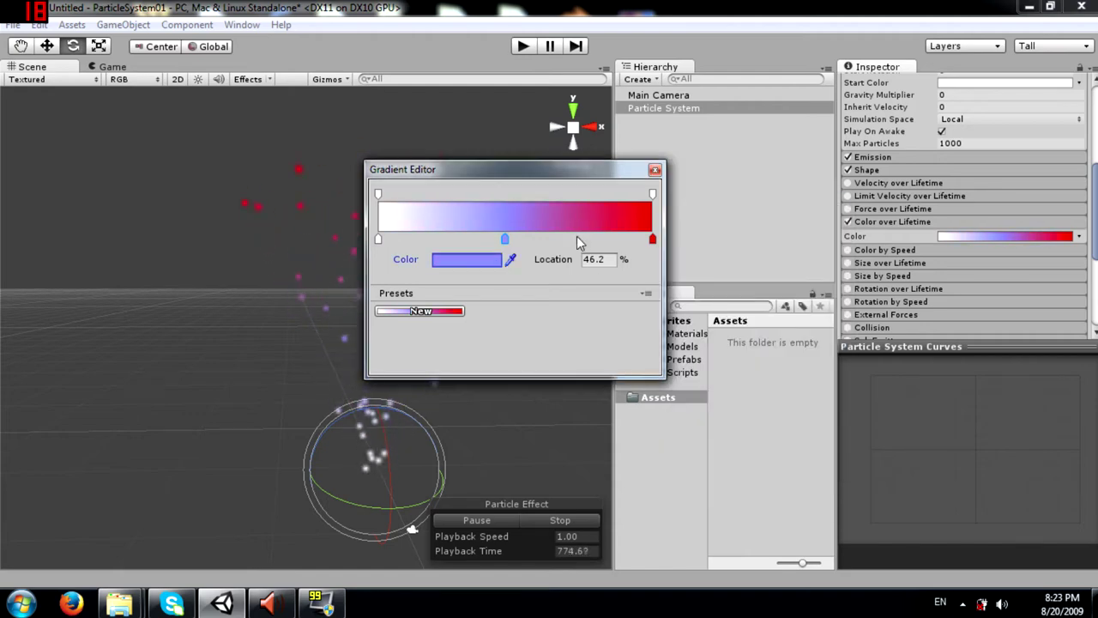
pyautogui.click(468, 260)
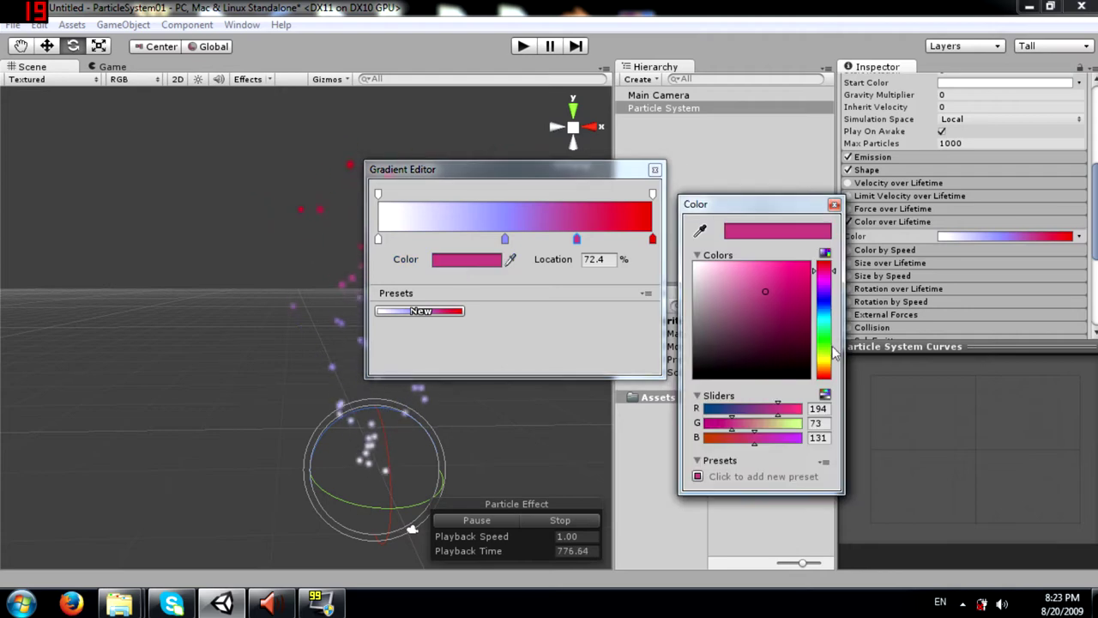
pyautogui.click(832, 350)
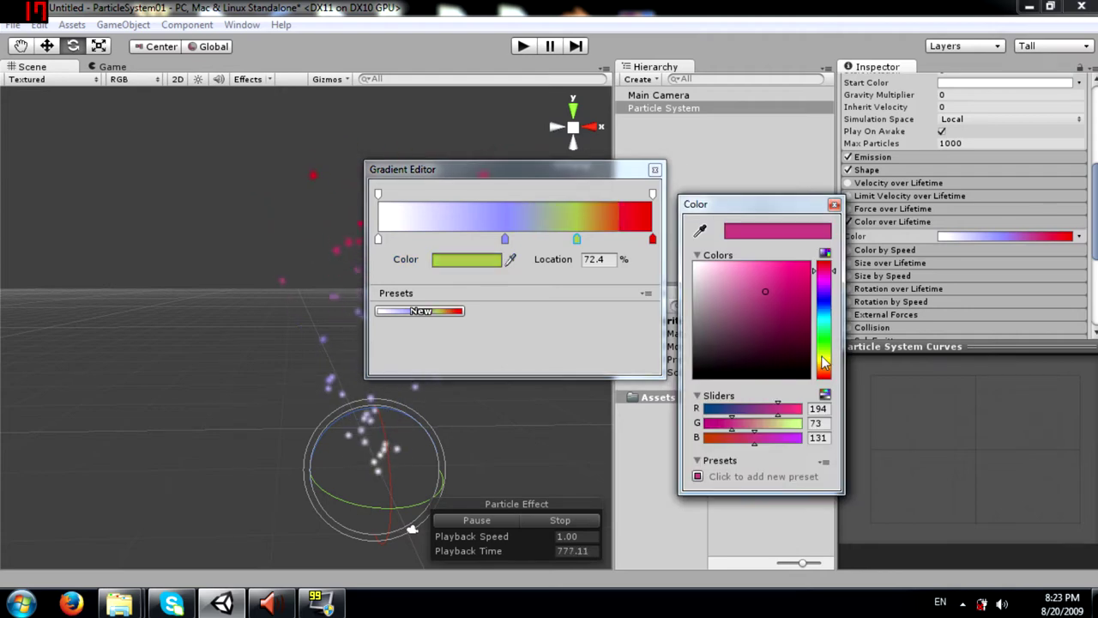
# Add a color key at about 20.9% to the gradient and make it pale green (199, 255, 209)
pyautogui.click(436, 239)
pyautogui.click(436, 239)
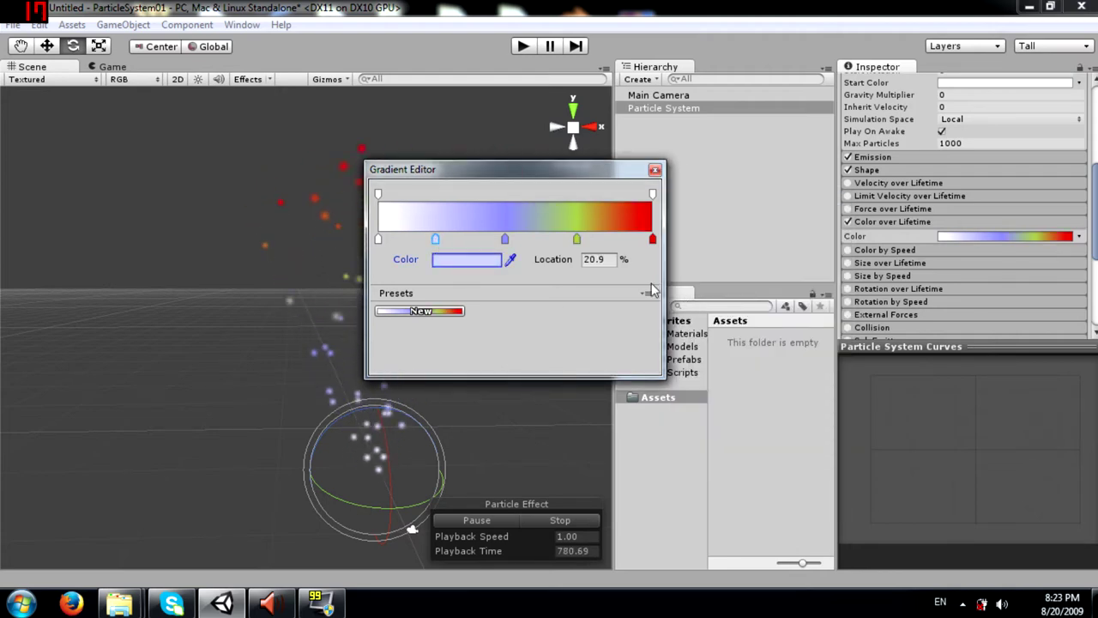
pyautogui.click(475, 260)
pyautogui.click(822, 336)
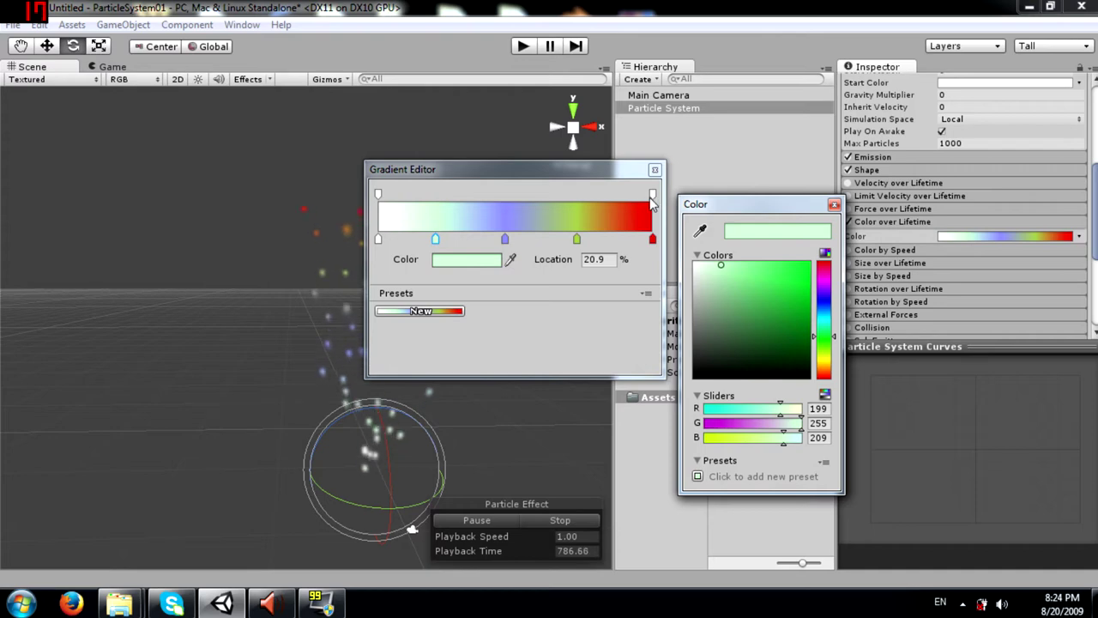
pyautogui.press('Escape')
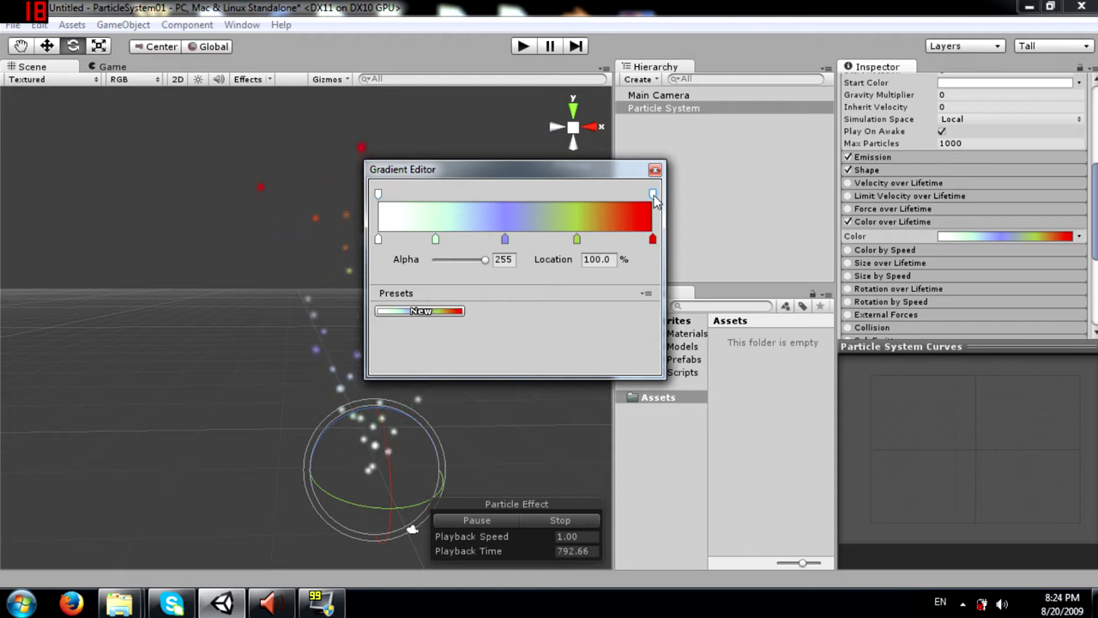
# Add an alpha key at about 48.8% with alpha 0, leave the end keys opaque, and close the gradient editor
pyautogui.click(573, 201)
pyautogui.click(505, 199)
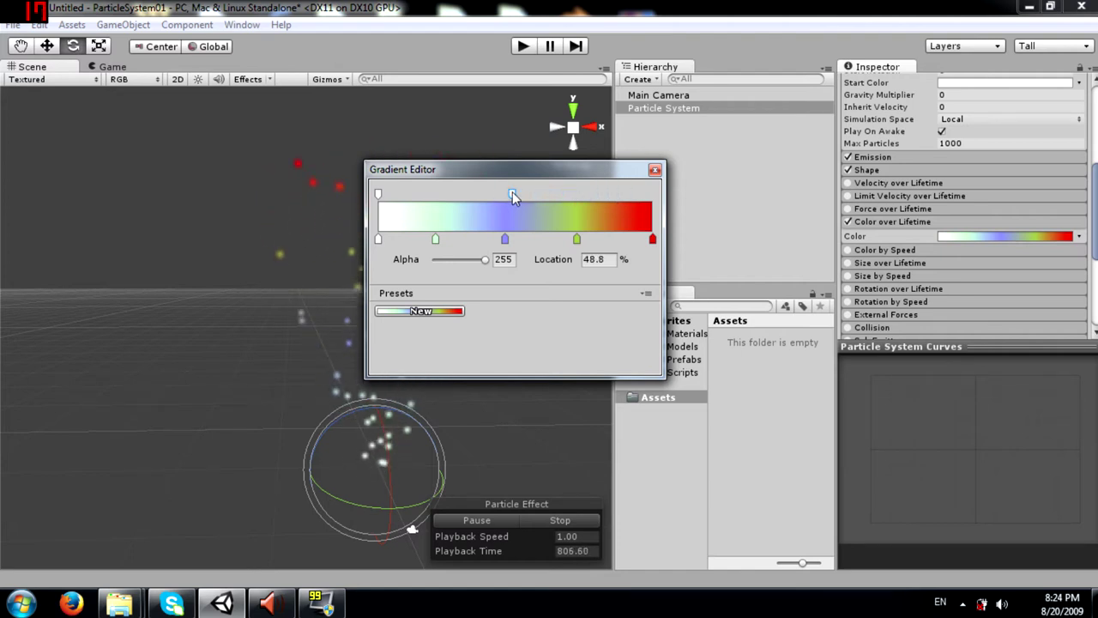
pyautogui.moveTo(477, 264); pyautogui.dragTo(445, 265)
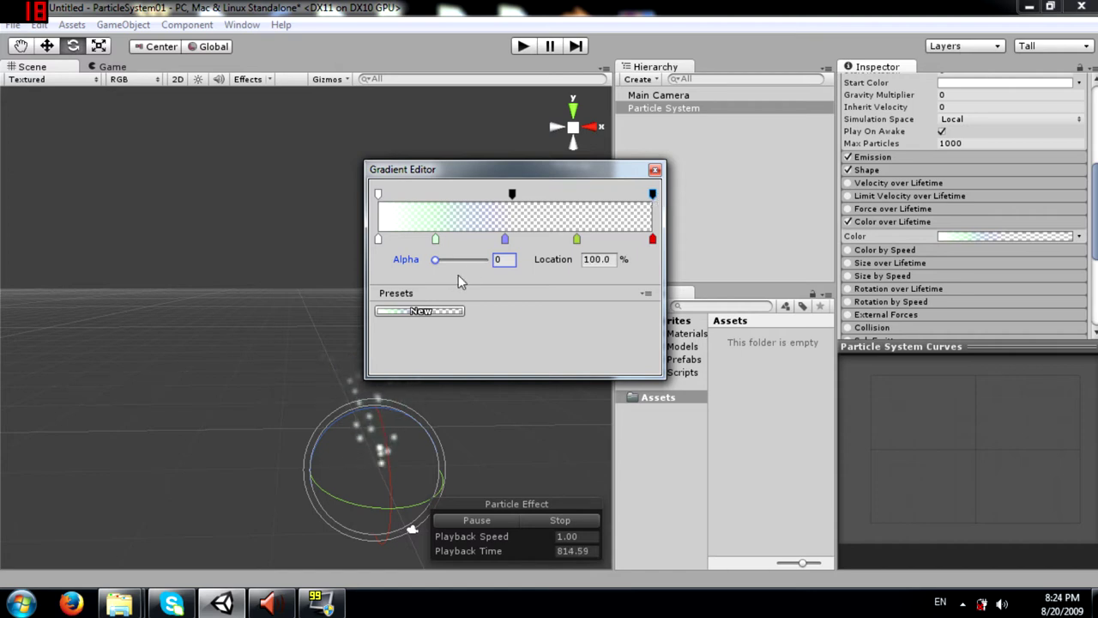
pyautogui.moveTo(455, 264); pyautogui.dragTo(535, 263)
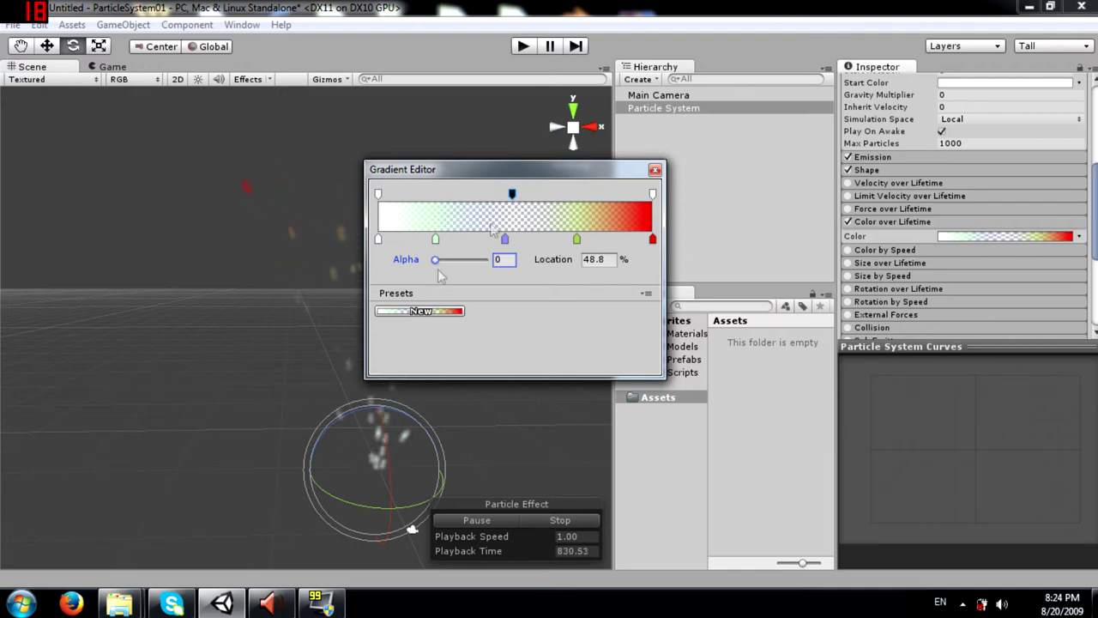
pyautogui.moveTo(457, 182); pyautogui.dragTo(713, 207)
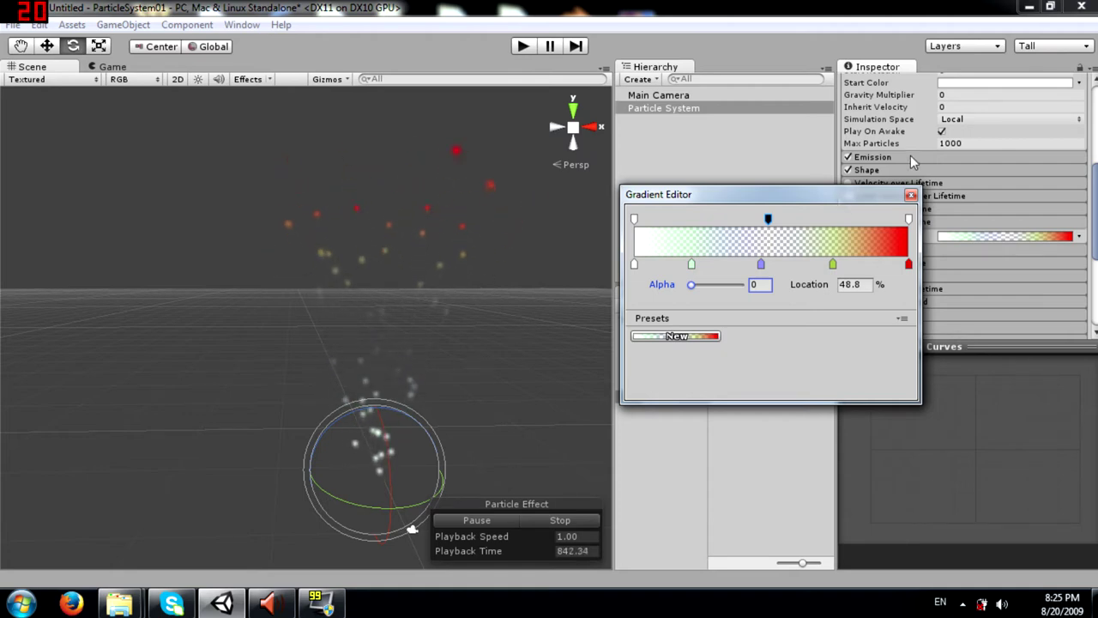
pyautogui.click(911, 196)
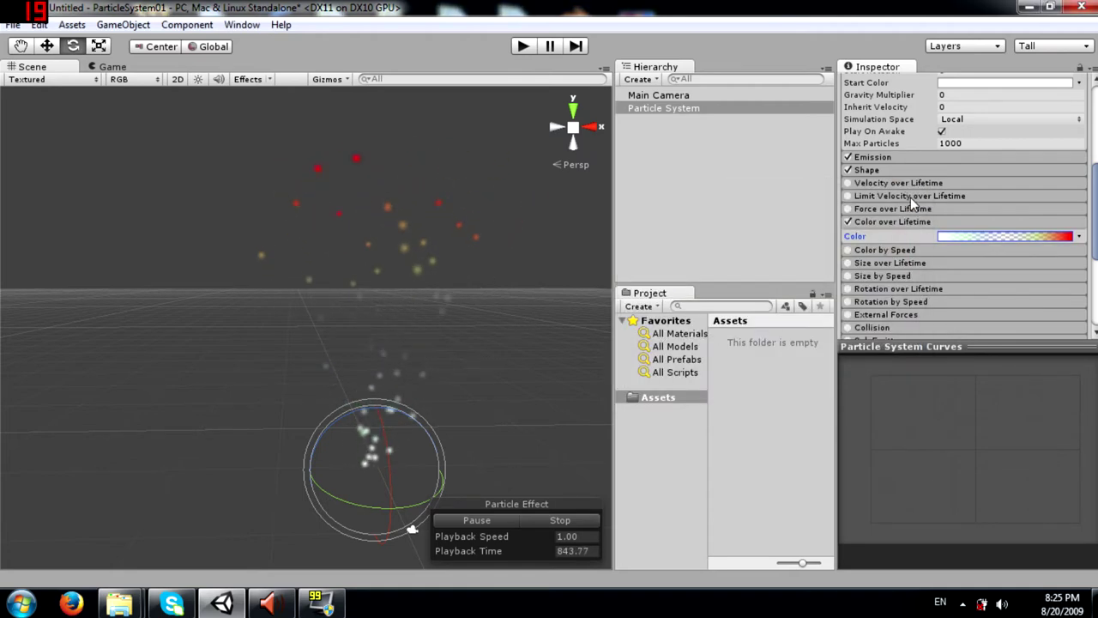
# Disable and collapse Color over Lifetime, and expand the Color by Speed settings
pyautogui.click(849, 221)
pyautogui.click(867, 222)
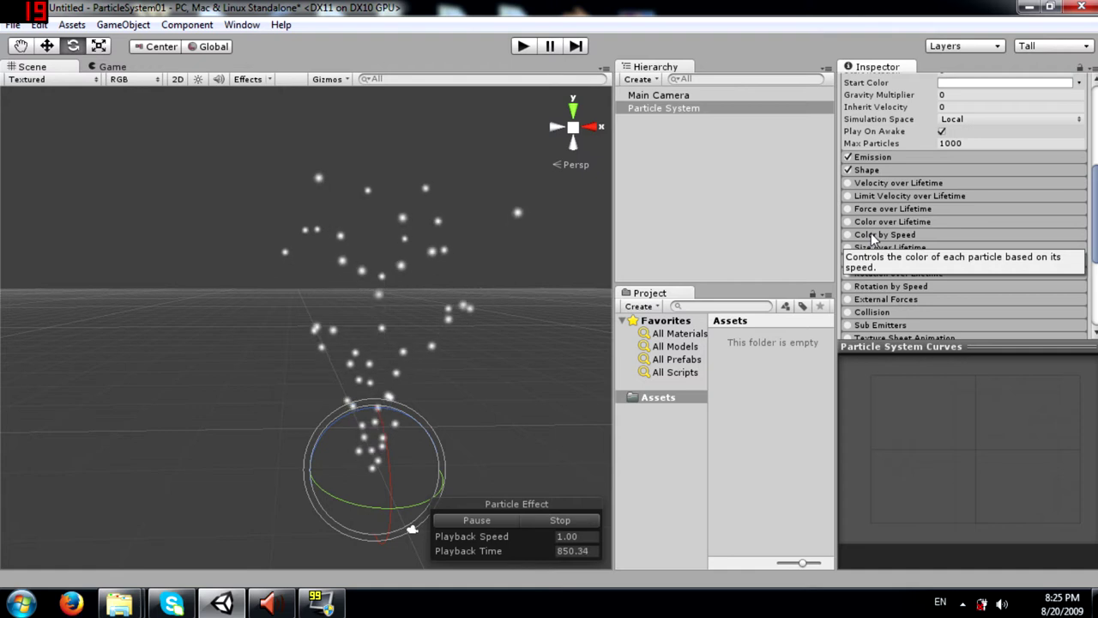
pyautogui.click(870, 233)
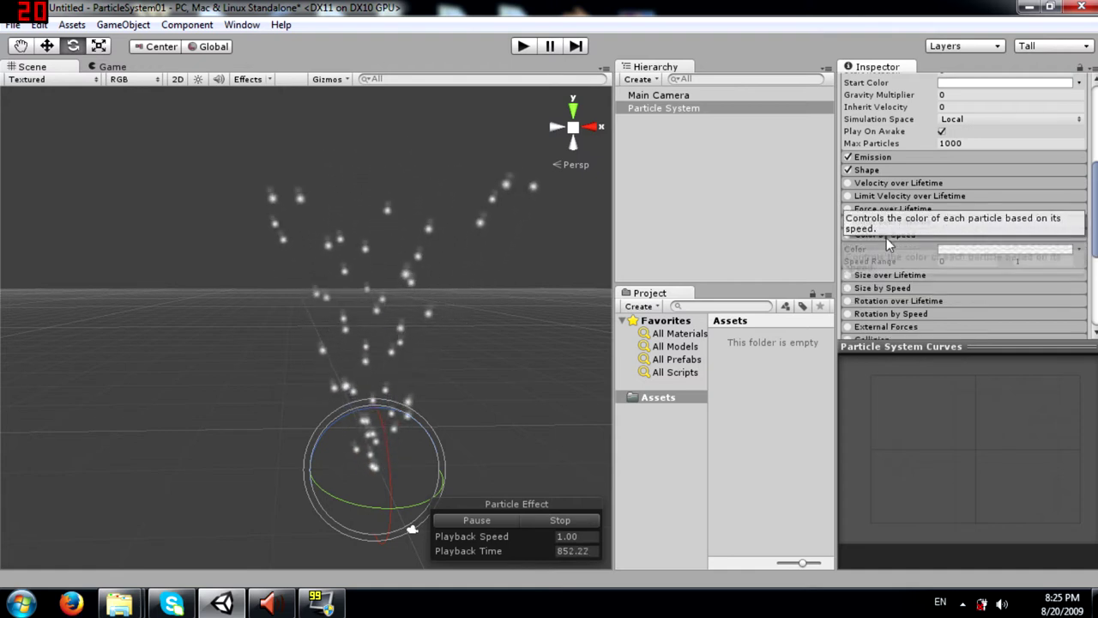
# Enable Limit Velocity over Lifetime and Color by Speed
pyautogui.click(851, 198)
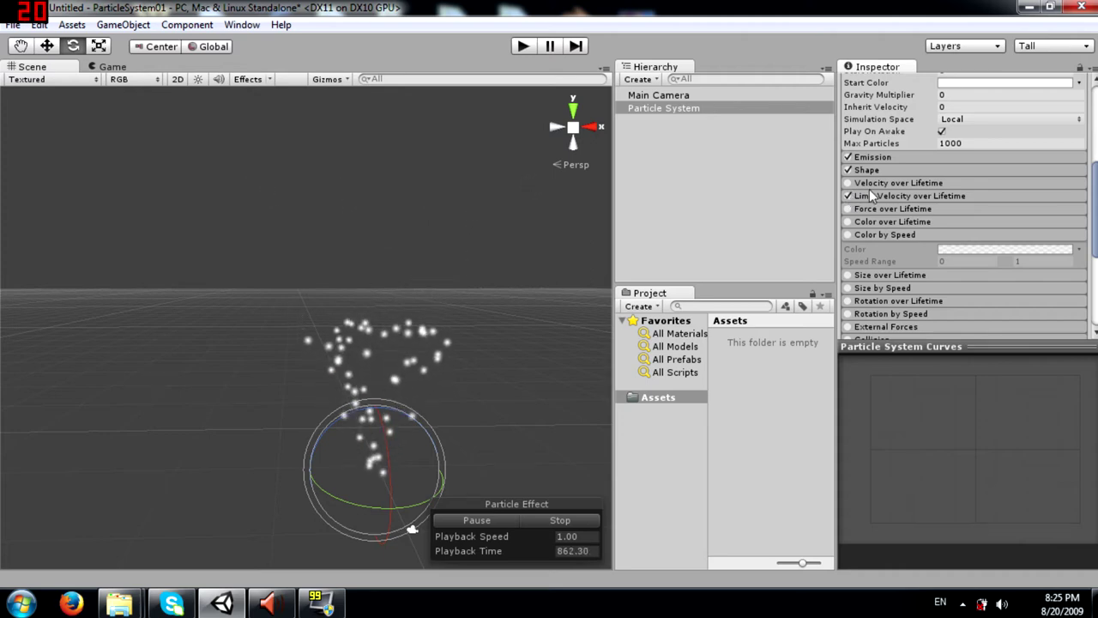
pyautogui.keyDown('alt'); pyautogui.moveTo(444, 275); pyautogui.dragTo(490, 318); pyautogui.keyUp('alt')
pyautogui.click(848, 234)
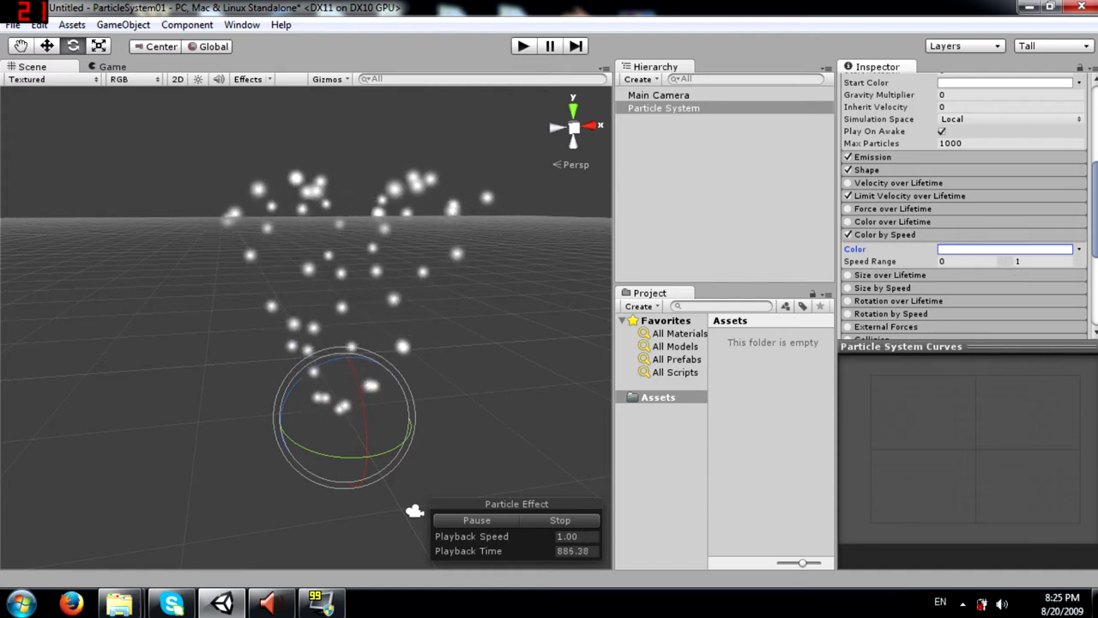
# Set the Color by Speed gradient's 100% color key to red (255, 0, 0) and the Speed Range maximum to 5
pyautogui.click(961, 251)
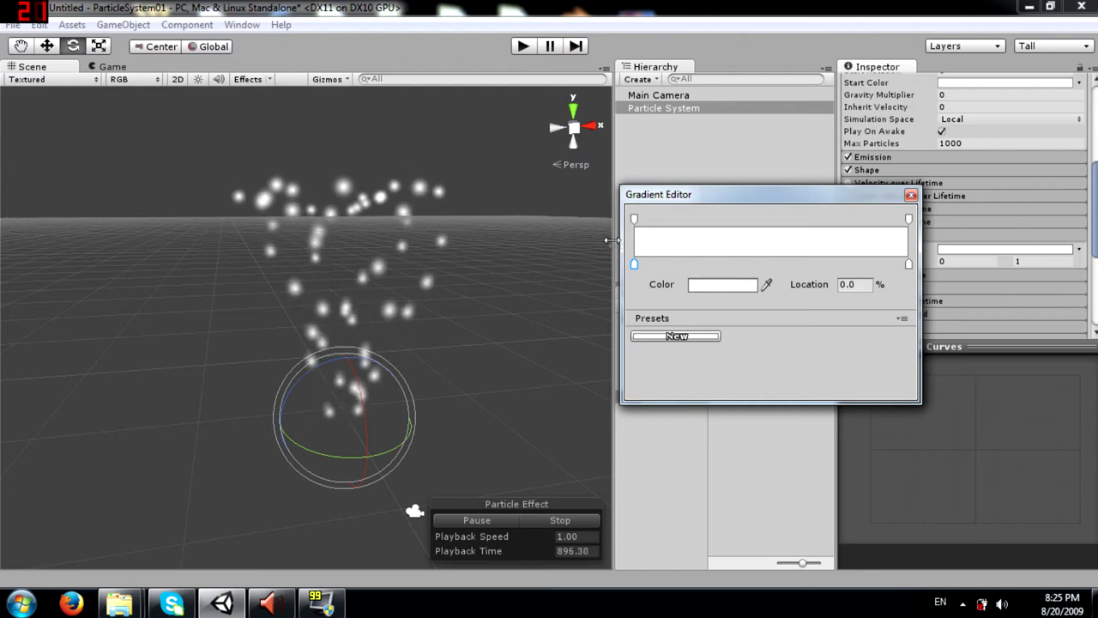
pyautogui.click(909, 264)
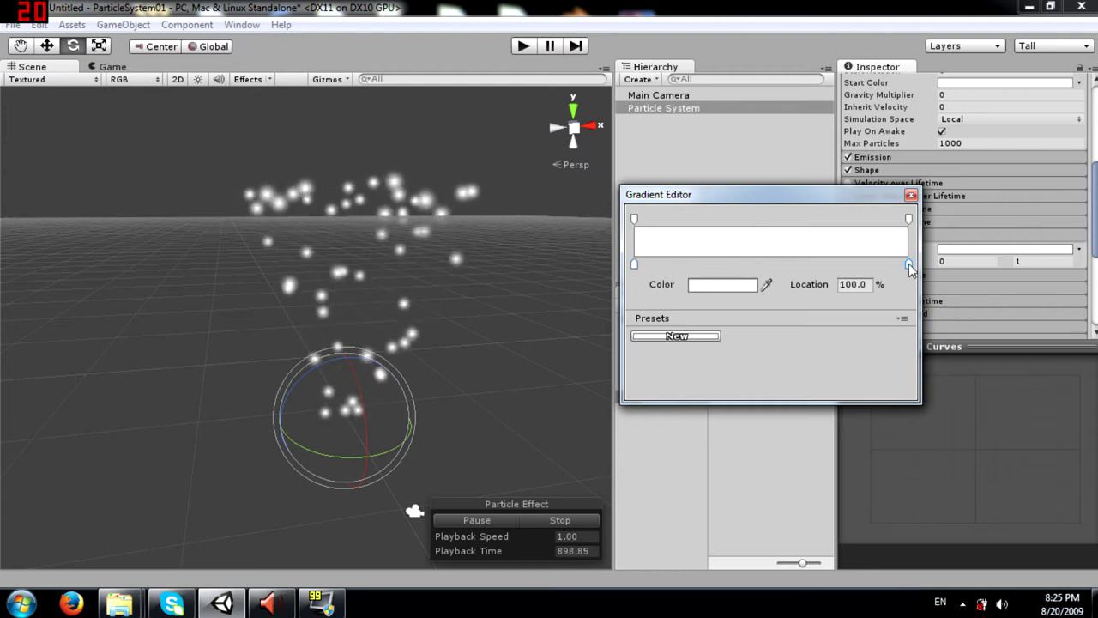
pyautogui.click(718, 284)
pyautogui.click(806, 265)
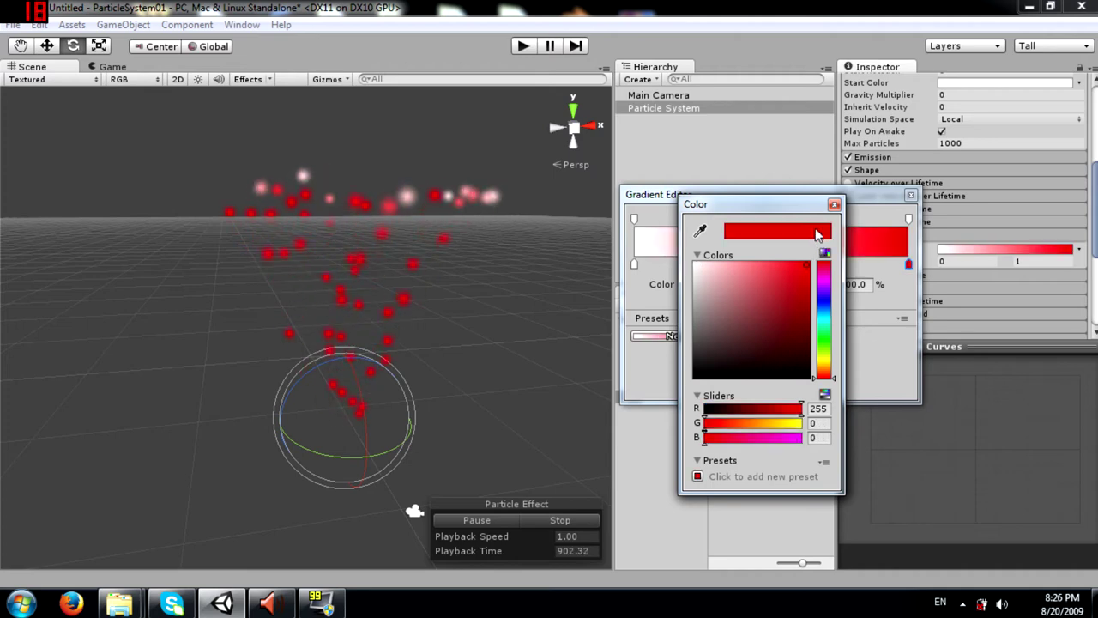
pyautogui.click(833, 206)
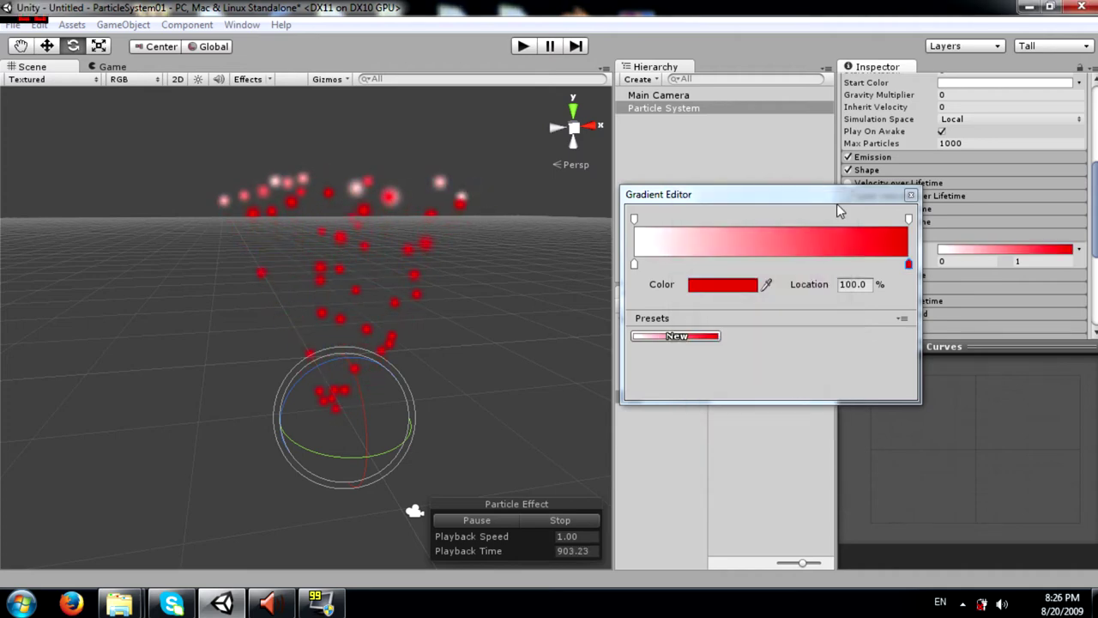
pyautogui.click(911, 196)
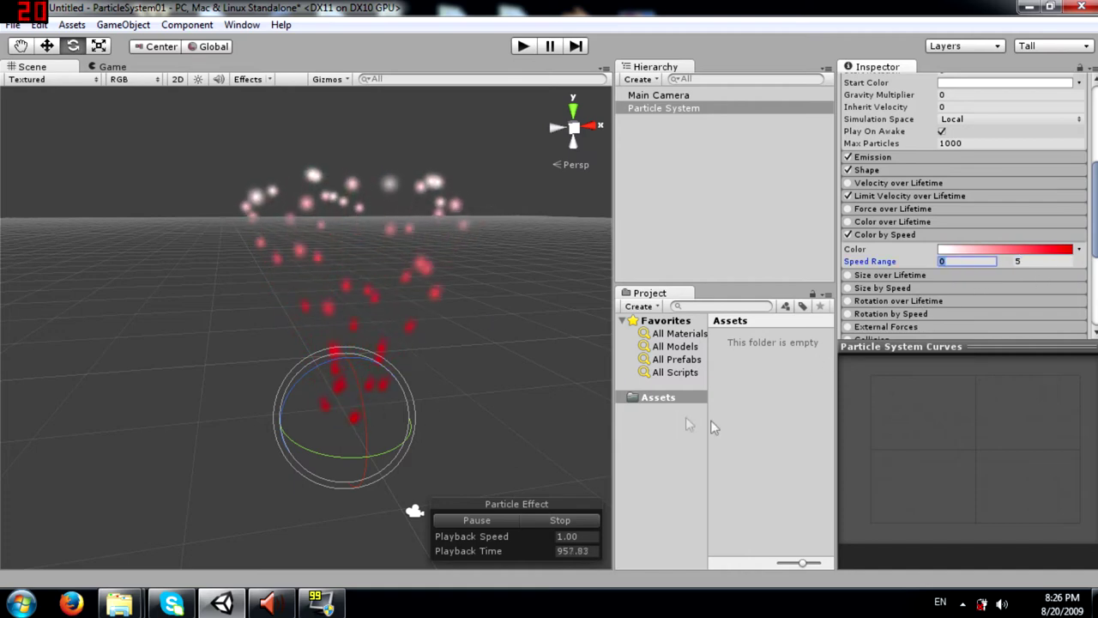
pyautogui.click(1043, 262)
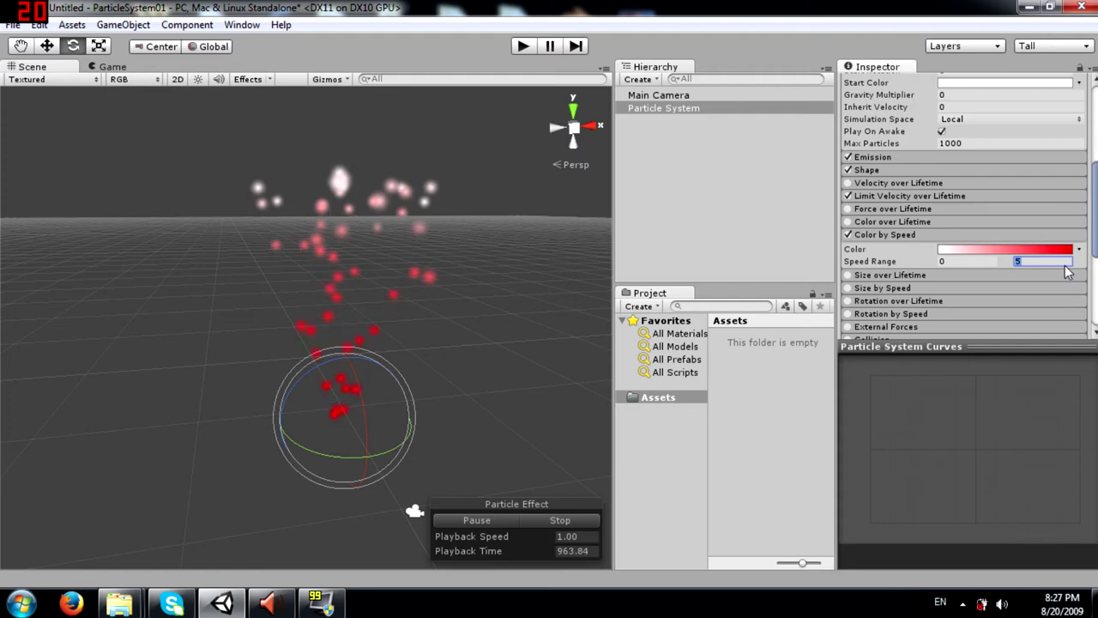
# Keep the Color by Speed range at 0 to 5, and disable and collapse the module
pyautogui.write('5')
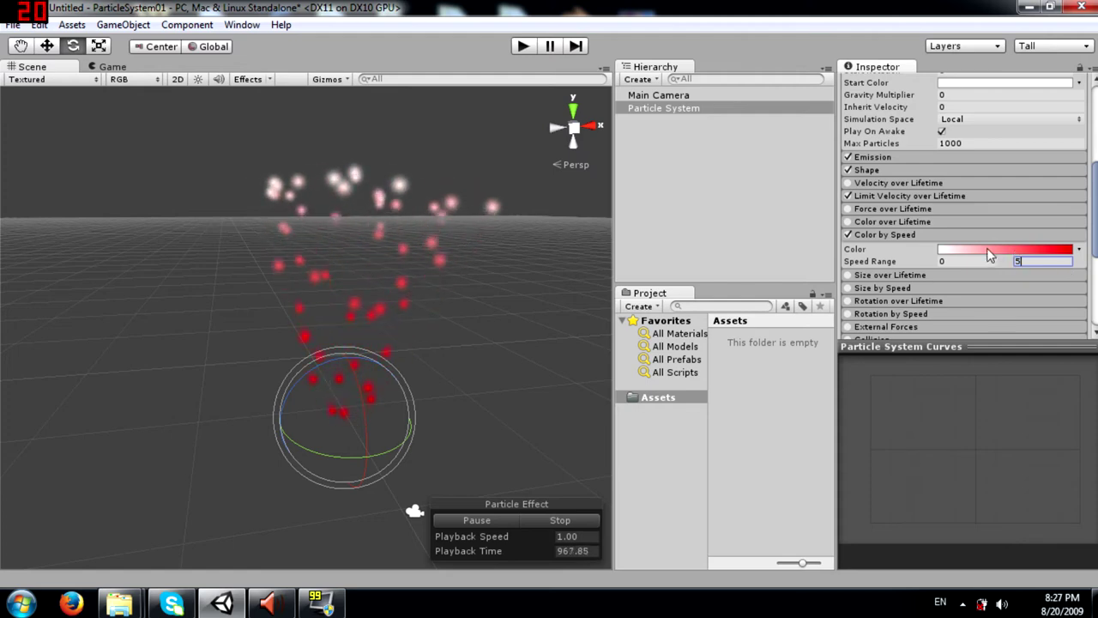
pyautogui.click(964, 263)
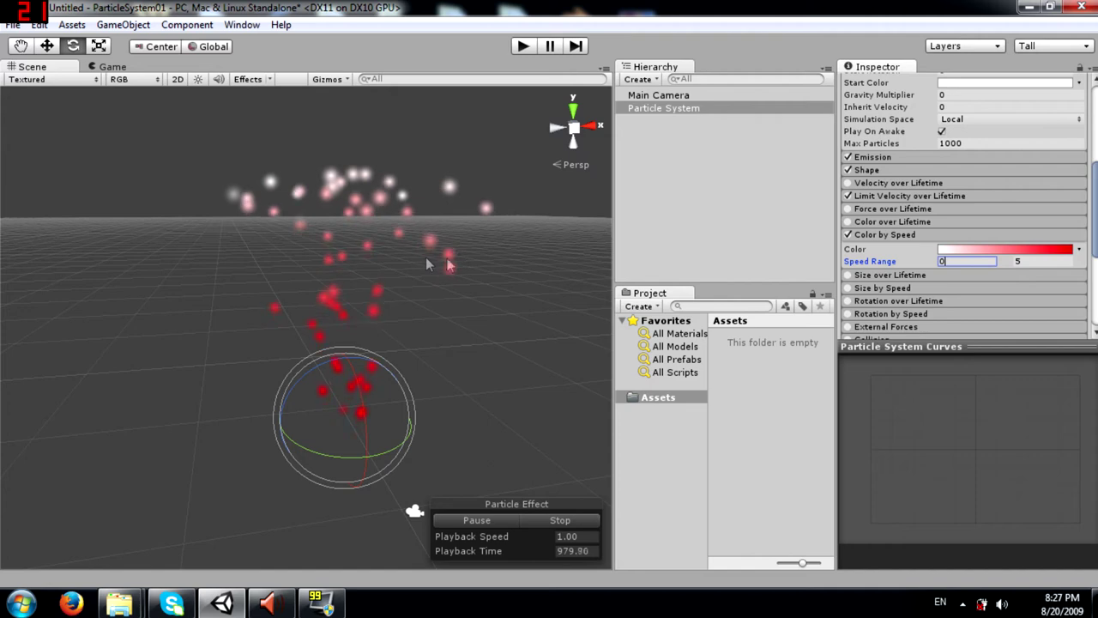
pyautogui.click(848, 236)
pyautogui.click(890, 233)
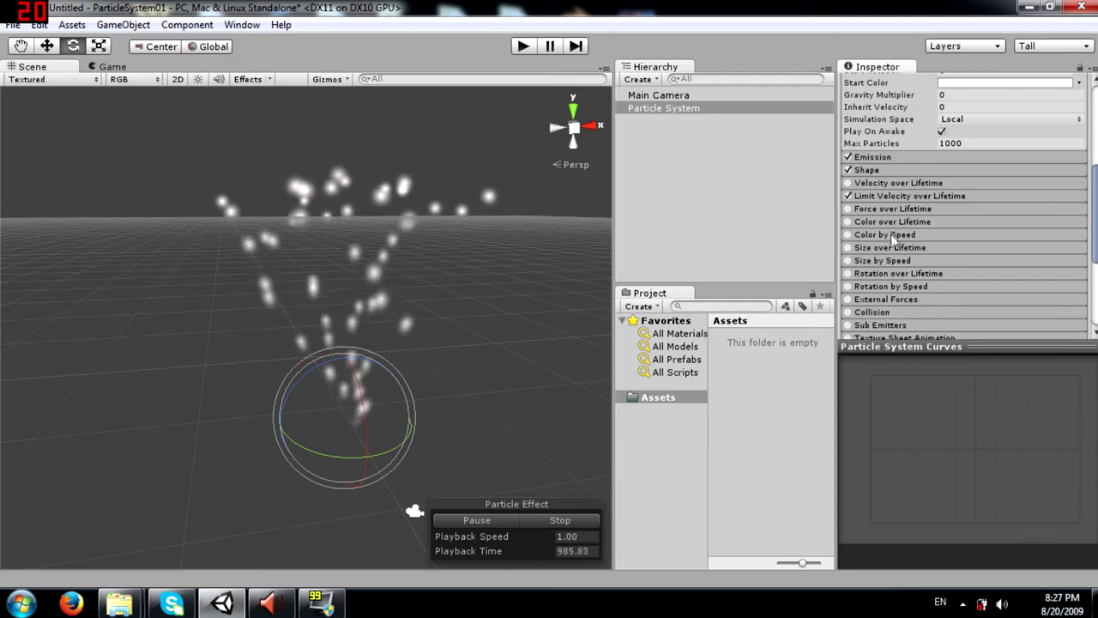
# Expand the Size over Lifetime settings and enable the module
pyautogui.scroll(-3, 892, 240)
pyautogui.click(906, 150)
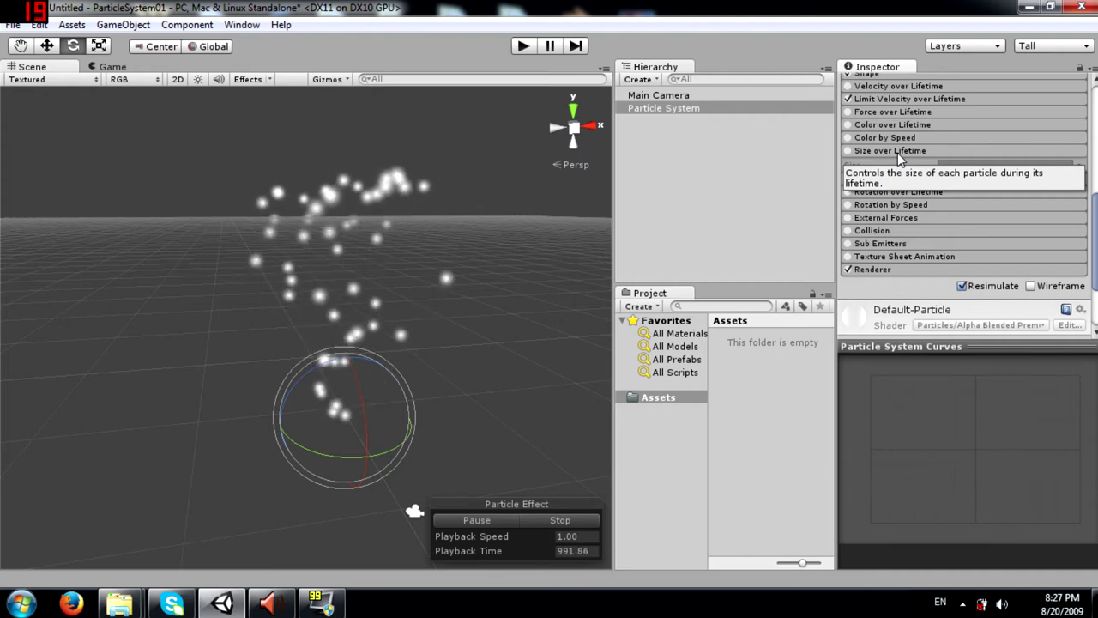
pyautogui.click(848, 151)
pyautogui.click(848, 151)
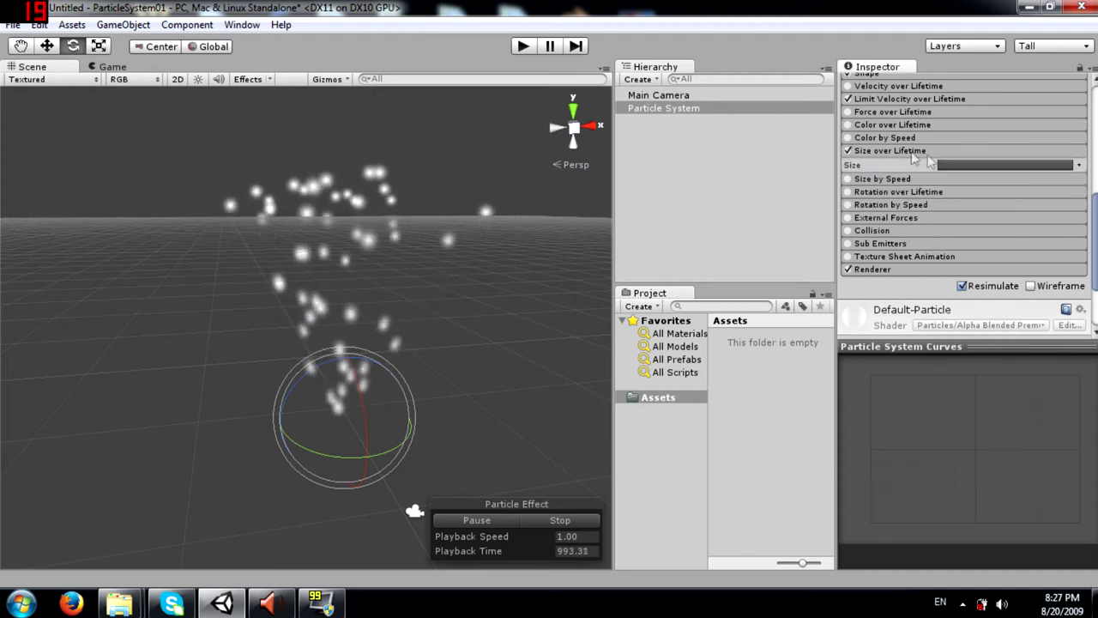
# Shape the Size over Lifetime curve to fall from 1.0 at the start to 0.0 at time 1.0
pyautogui.click(1054, 165)
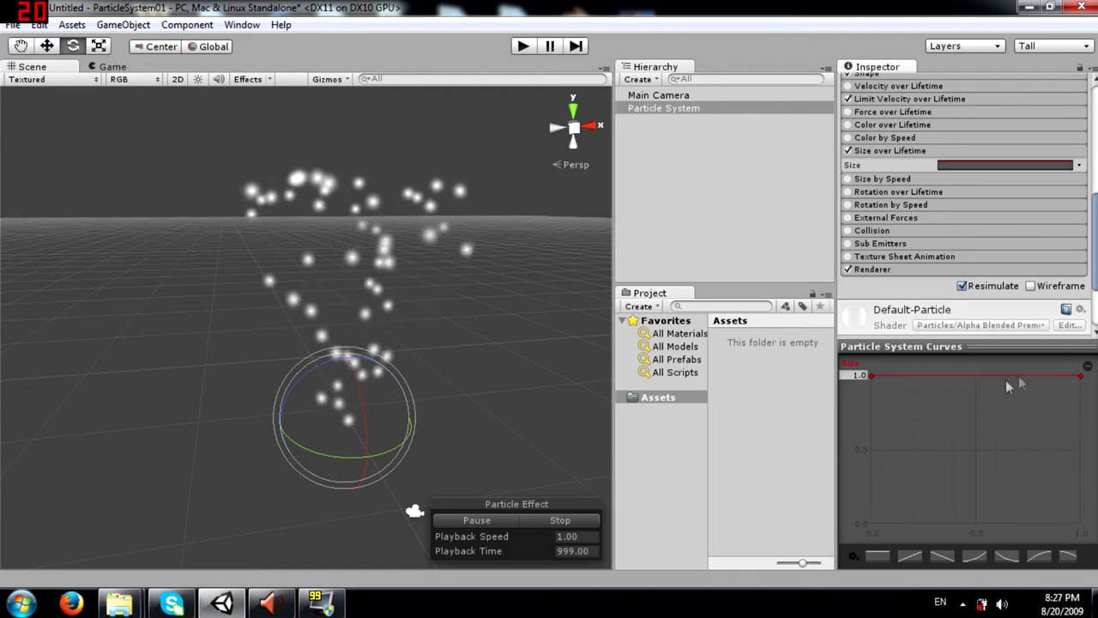
pyautogui.click(1080, 377)
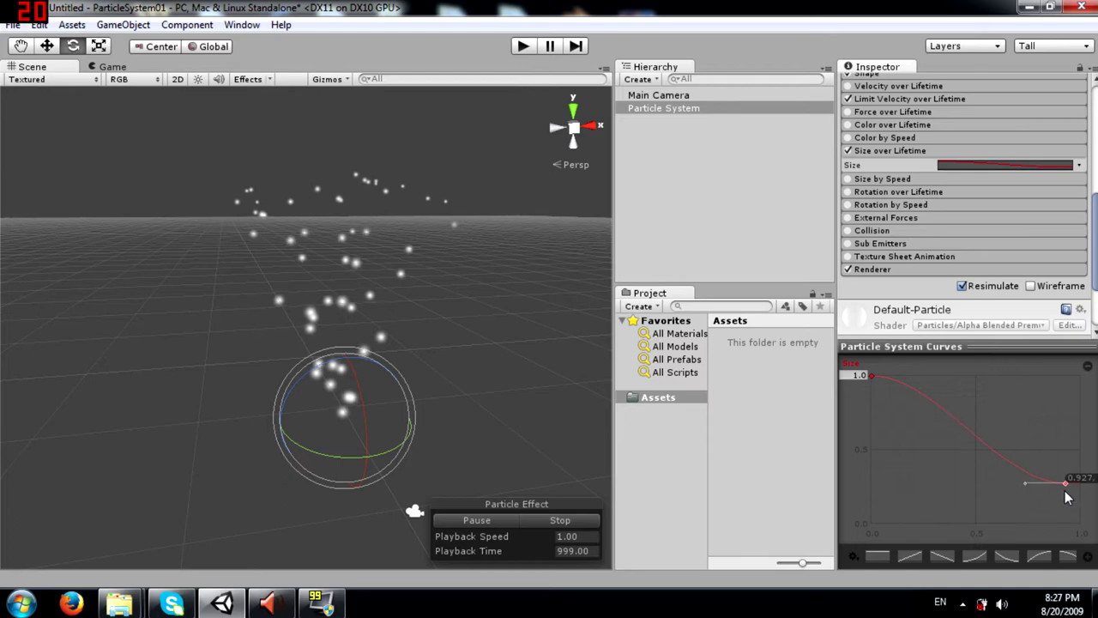
pyautogui.moveTo(1081, 510); pyautogui.dragTo(1091, 517)
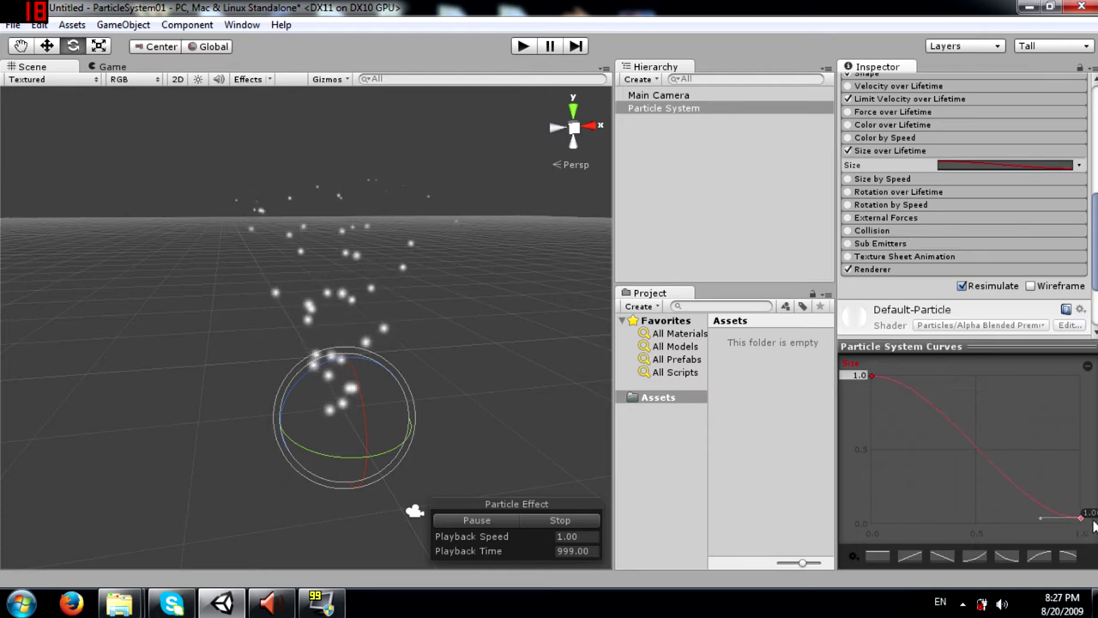
pyautogui.moveTo(1095, 533); pyautogui.dragTo(1097, 533)
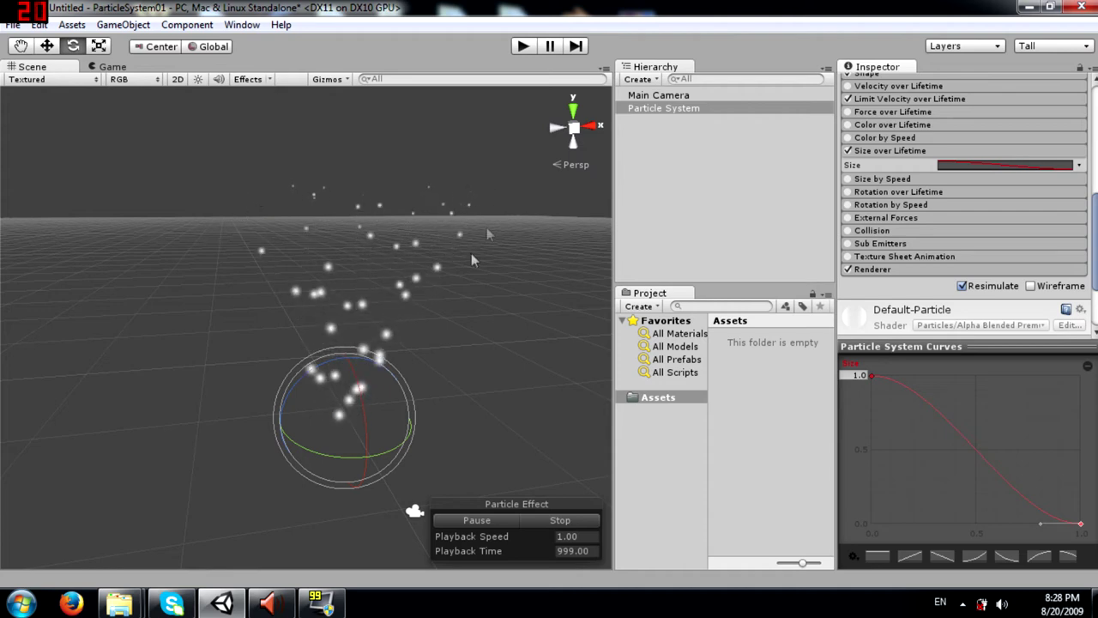
# Disable and collapse Size over Lifetime, and expand and enable Size by Speed
pyautogui.click(867, 151)
pyautogui.click(866, 164)
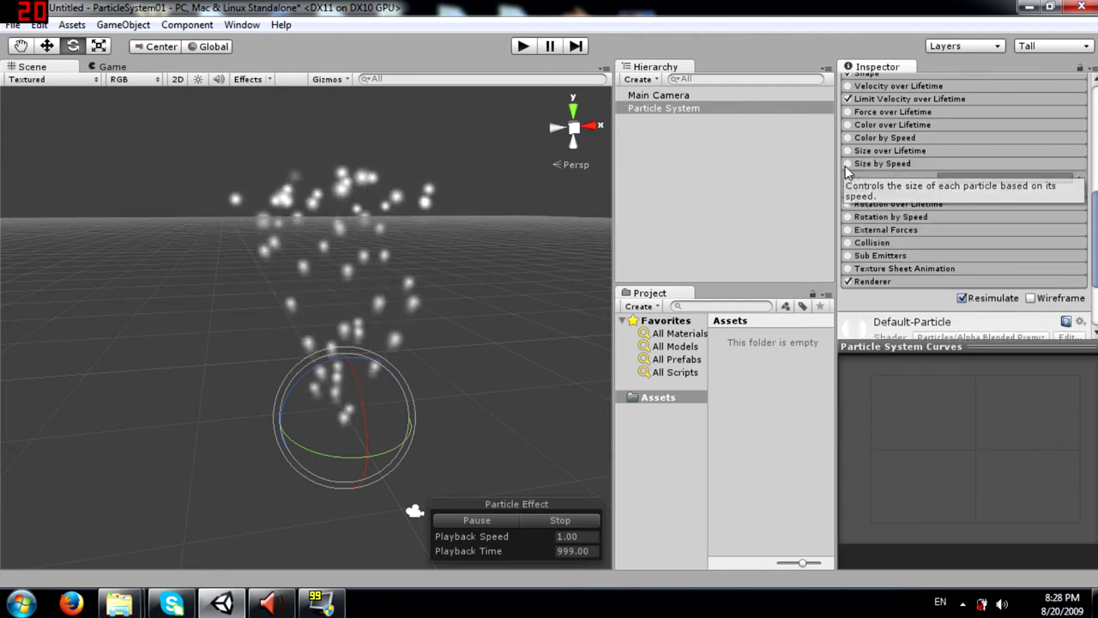
pyautogui.click(848, 164)
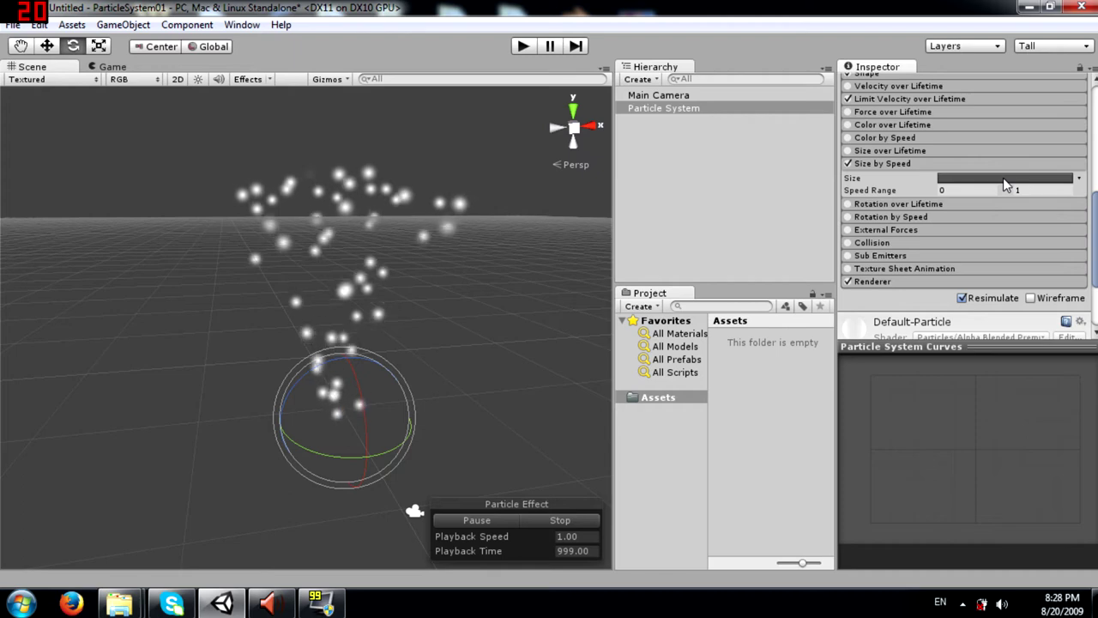
# Set the Size by Speed range maximum to 5 and lower the size curve's start key to 0.0
pyautogui.click(1022, 189)
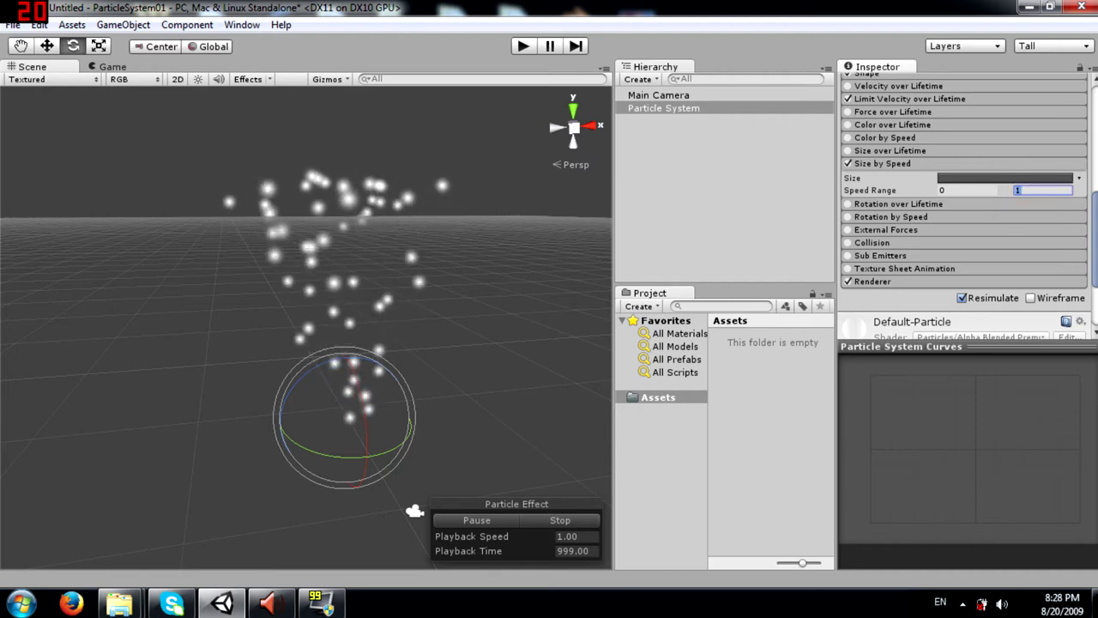
pyautogui.write('5')
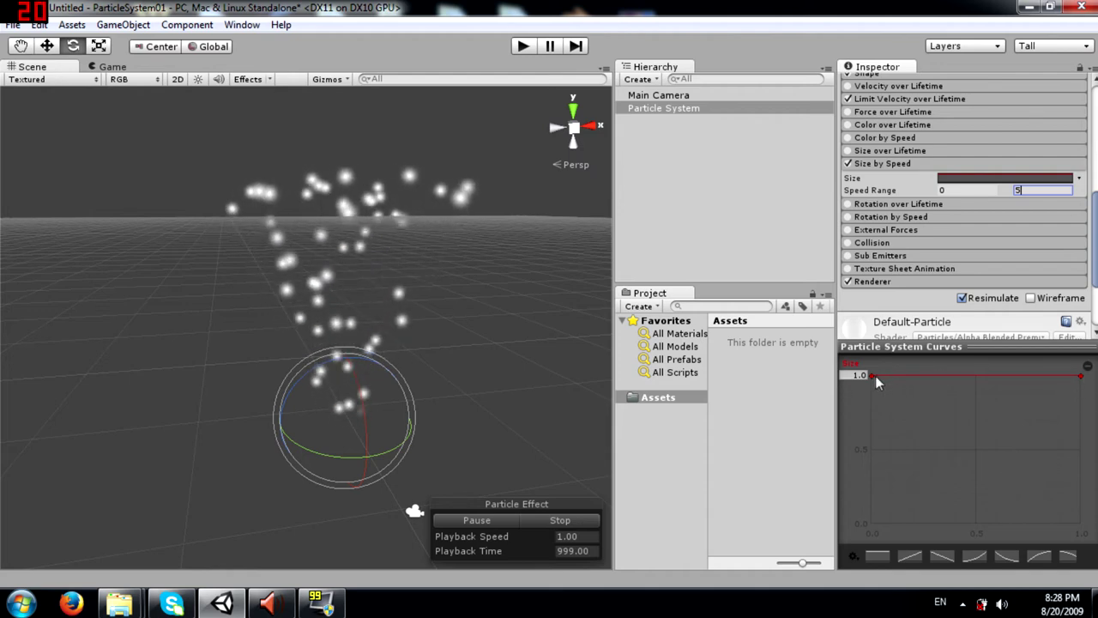
pyautogui.moveTo(872, 377); pyautogui.dragTo(811, 547)
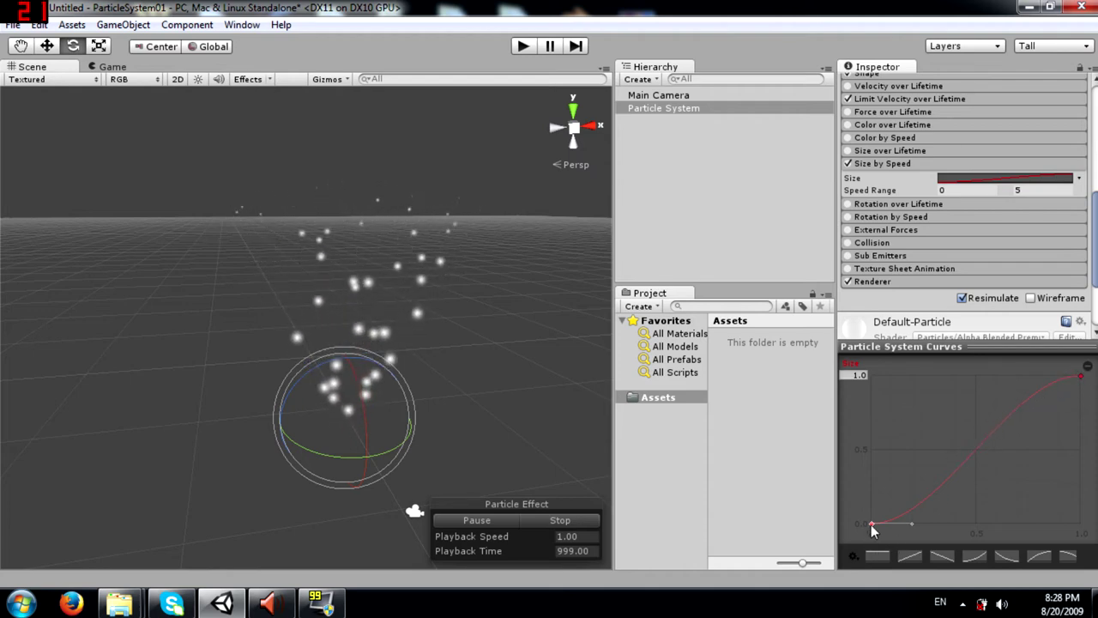
# Disable and collapse Size by Speed, and briefly view the Rotation over Lifetime and Rotation by Speed settings
pyautogui.click(884, 163)
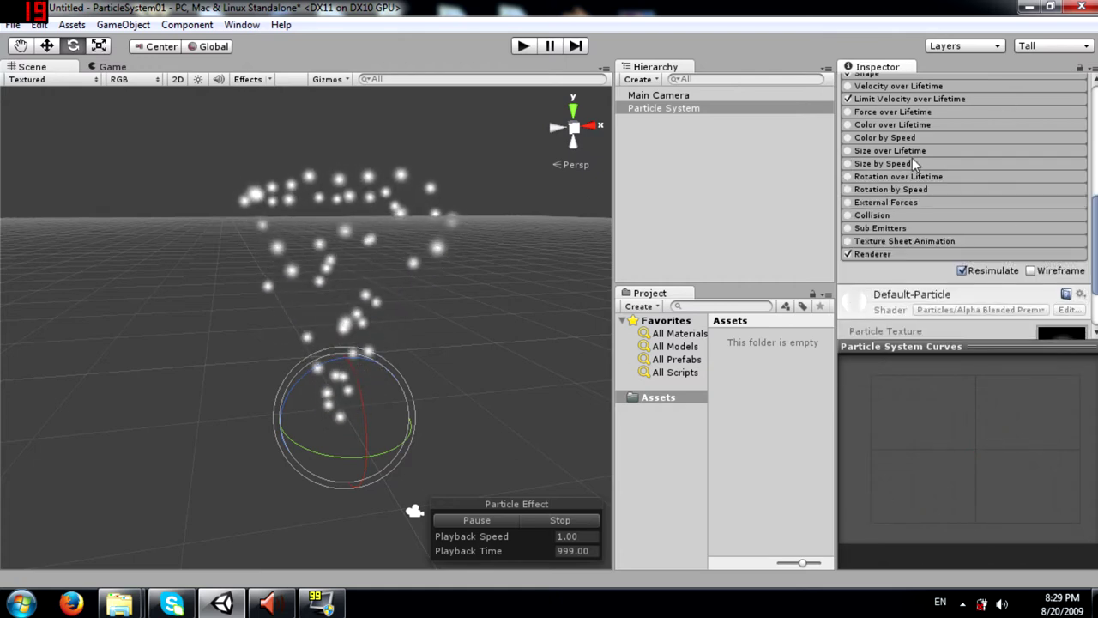
pyautogui.click(882, 177)
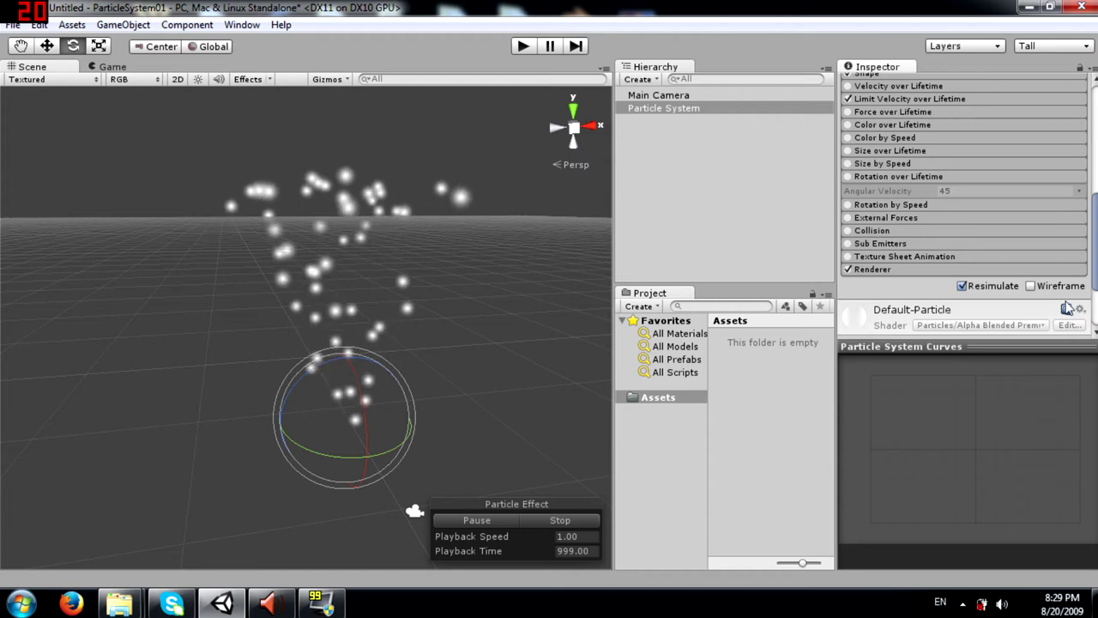
pyautogui.click(889, 203)
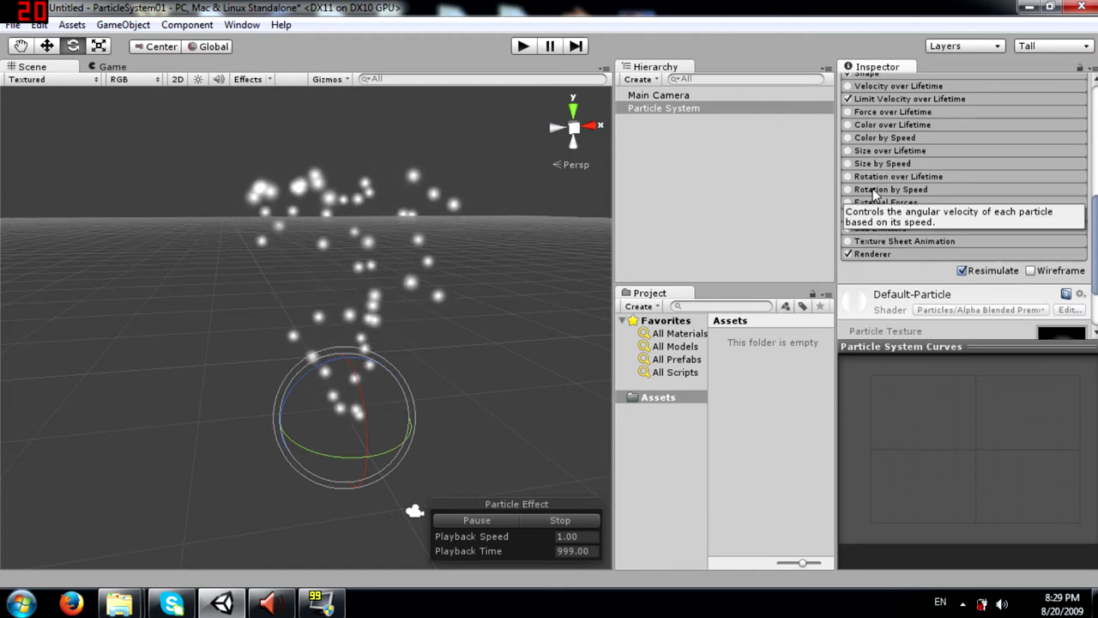
pyautogui.click(889, 191)
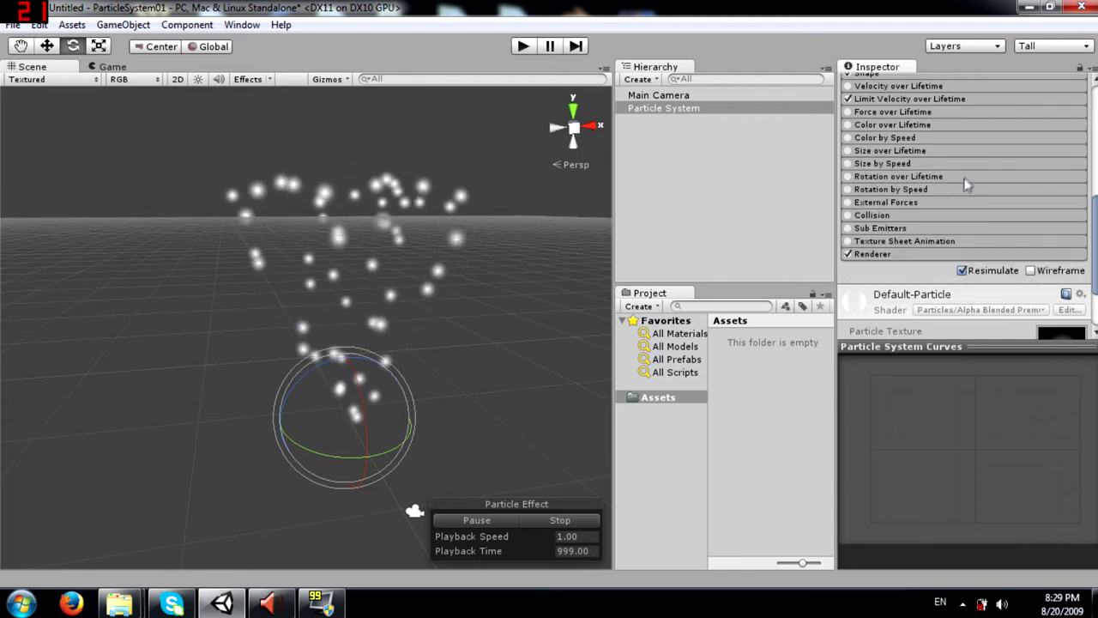
# Expand and enable the External Forces module and set its Multiplier to 30
pyautogui.click(917, 200)
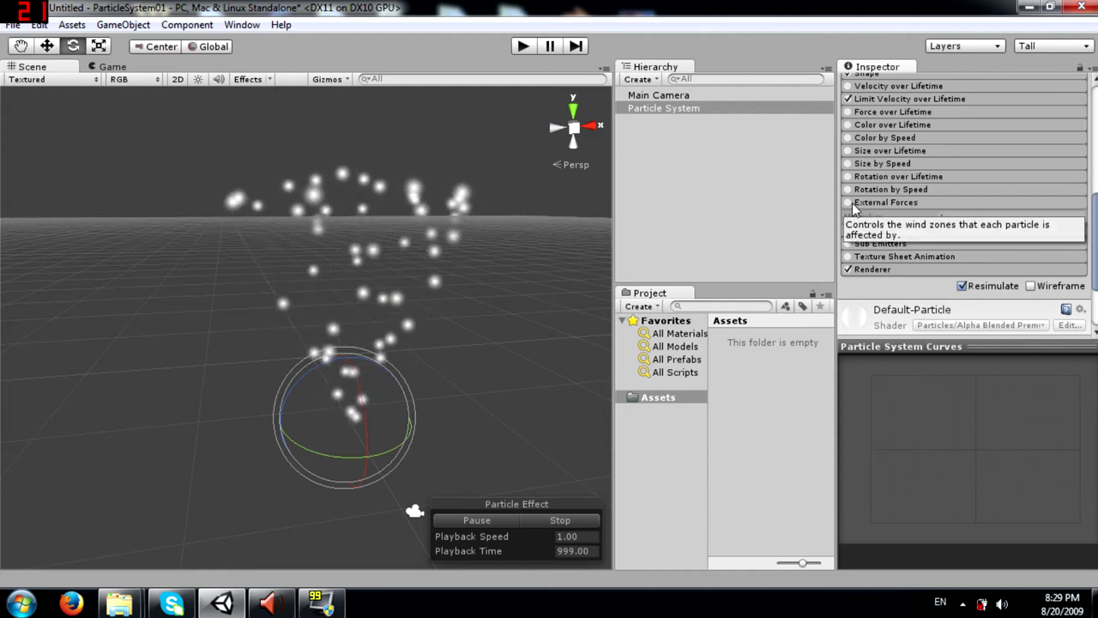
pyautogui.click(878, 200)
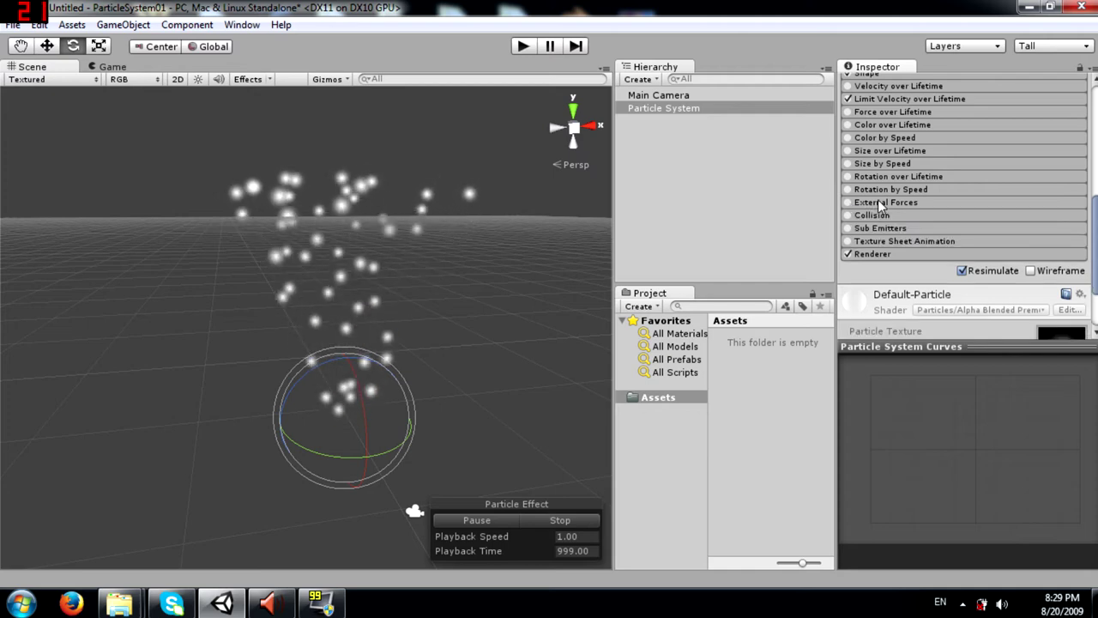
pyautogui.click(878, 200)
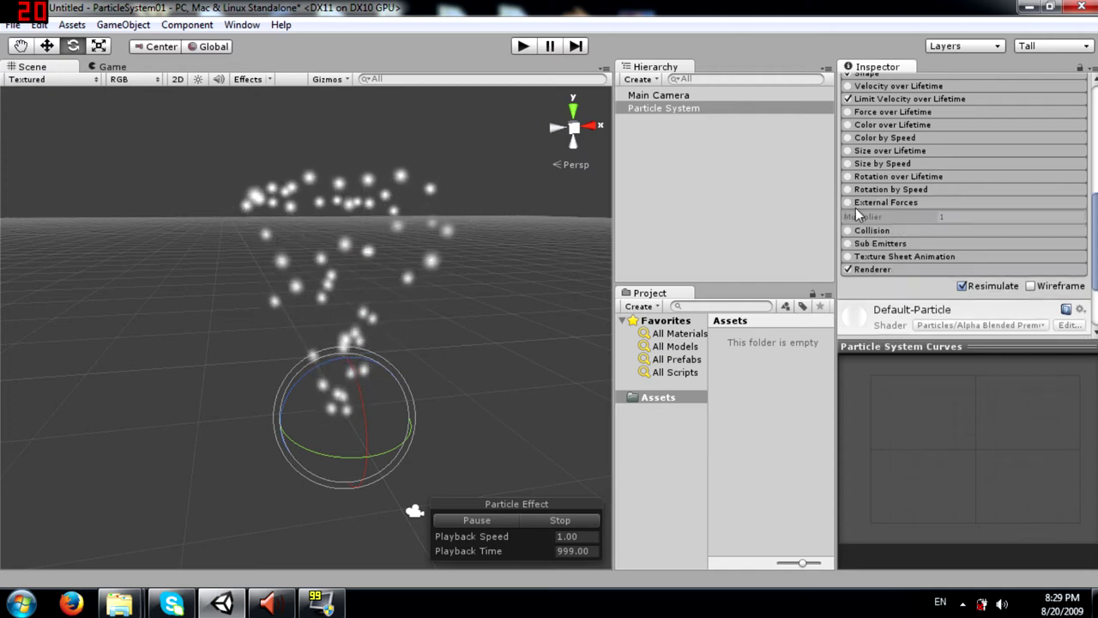
pyautogui.click(849, 202)
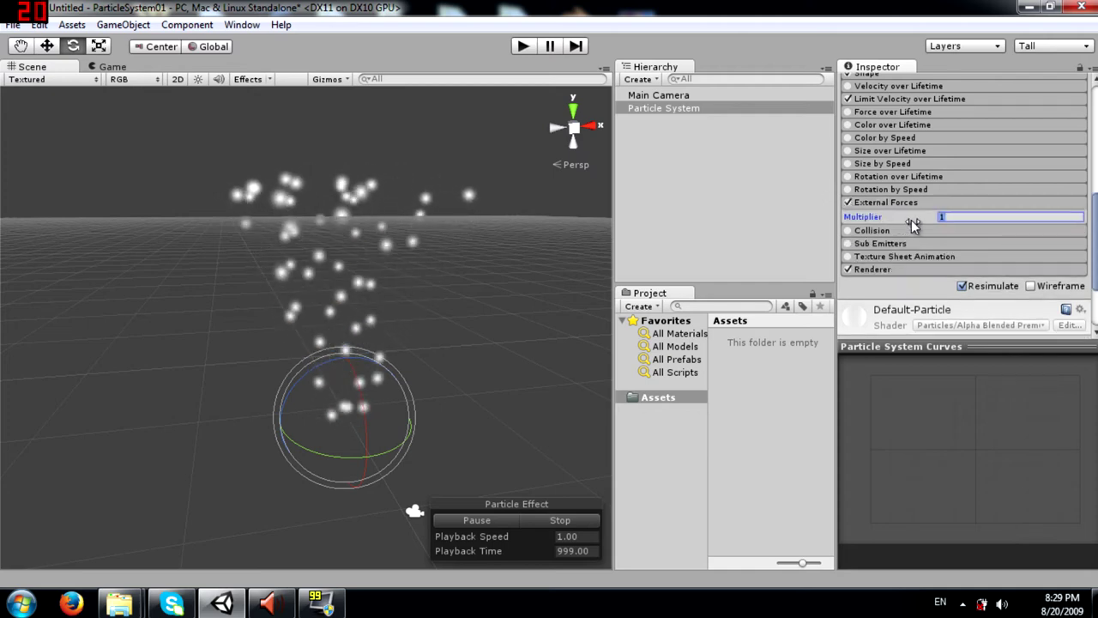
pyautogui.moveTo(912, 219); pyautogui.dragTo(291, 202)
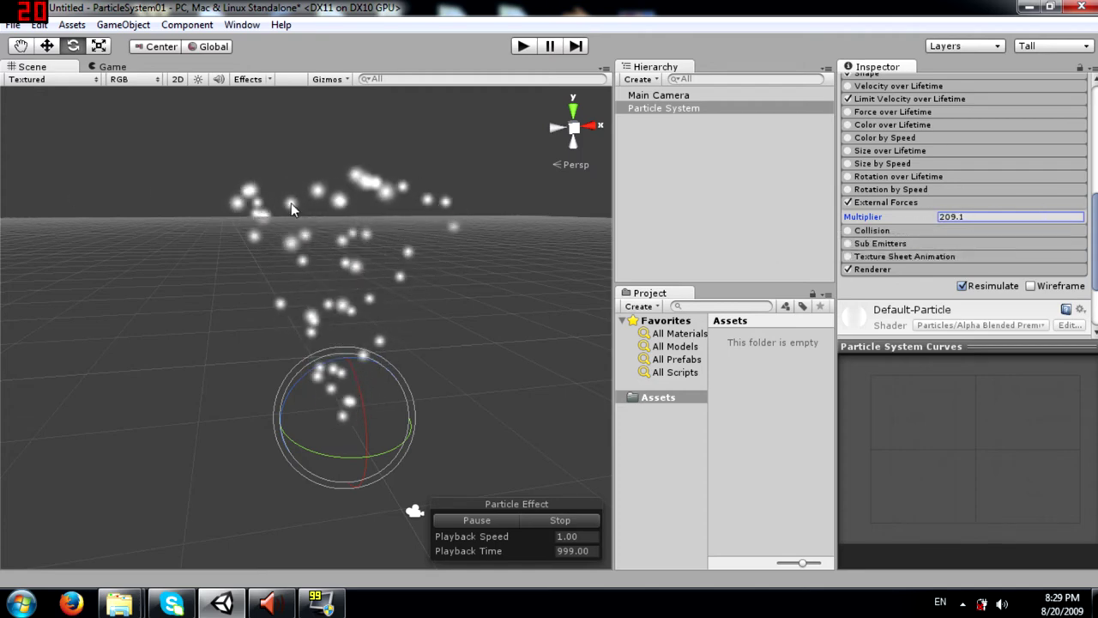
pyautogui.moveTo(1031, 221); pyautogui.dragTo(1013, 219)
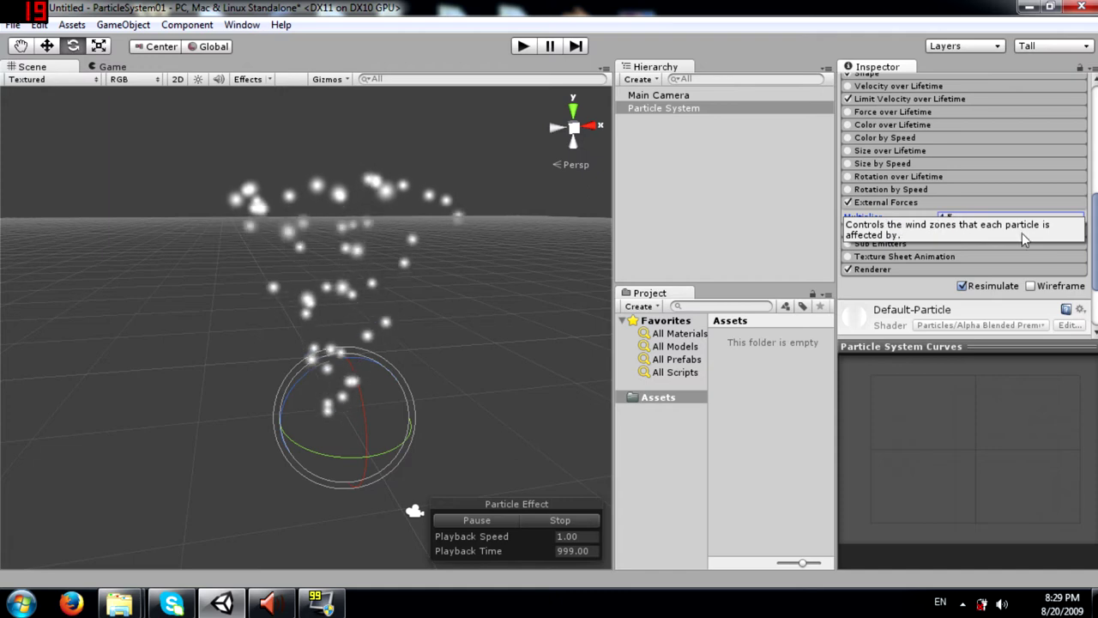
pyautogui.click(978, 218)
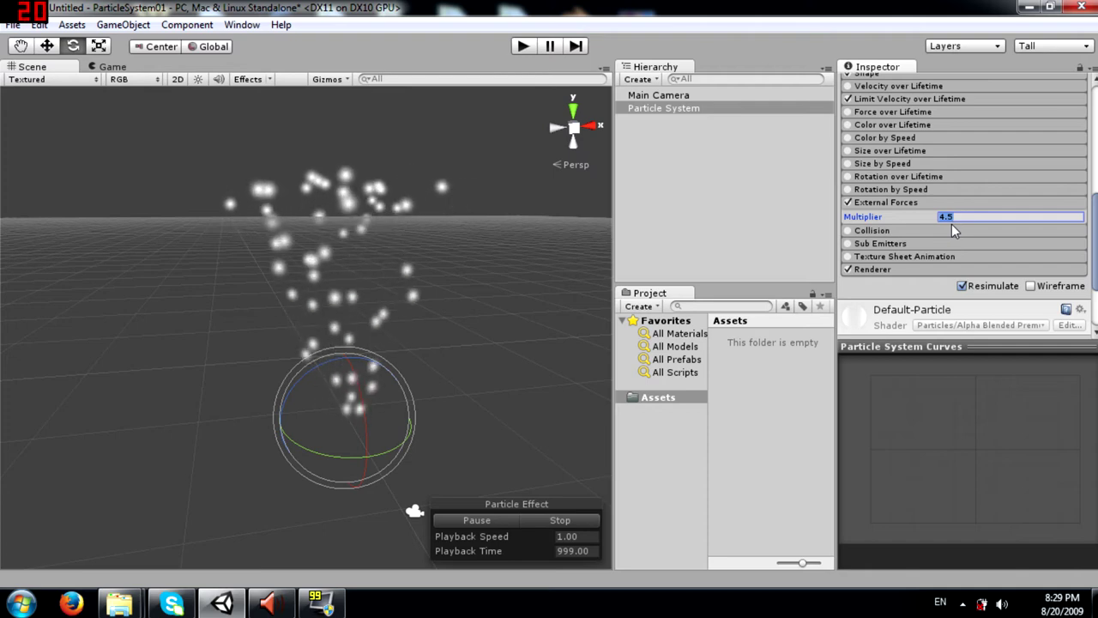
pyautogui.write('30')
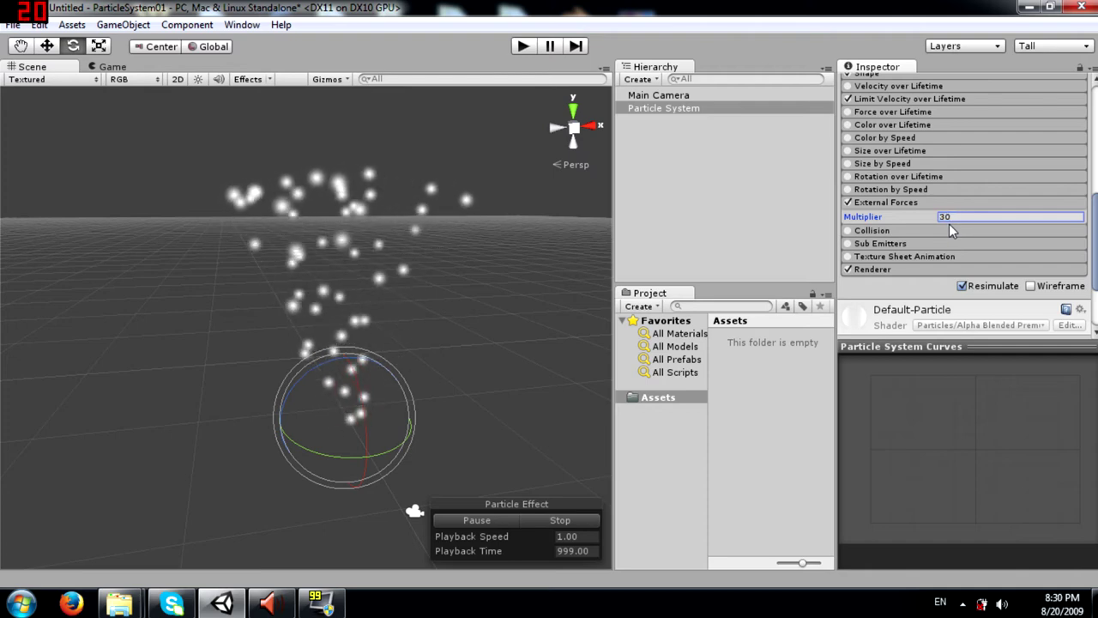
# Create a Wind Zone object in the scene
pyautogui.moveTo(344, 369); pyautogui.dragTo(96, 185, button='middle')
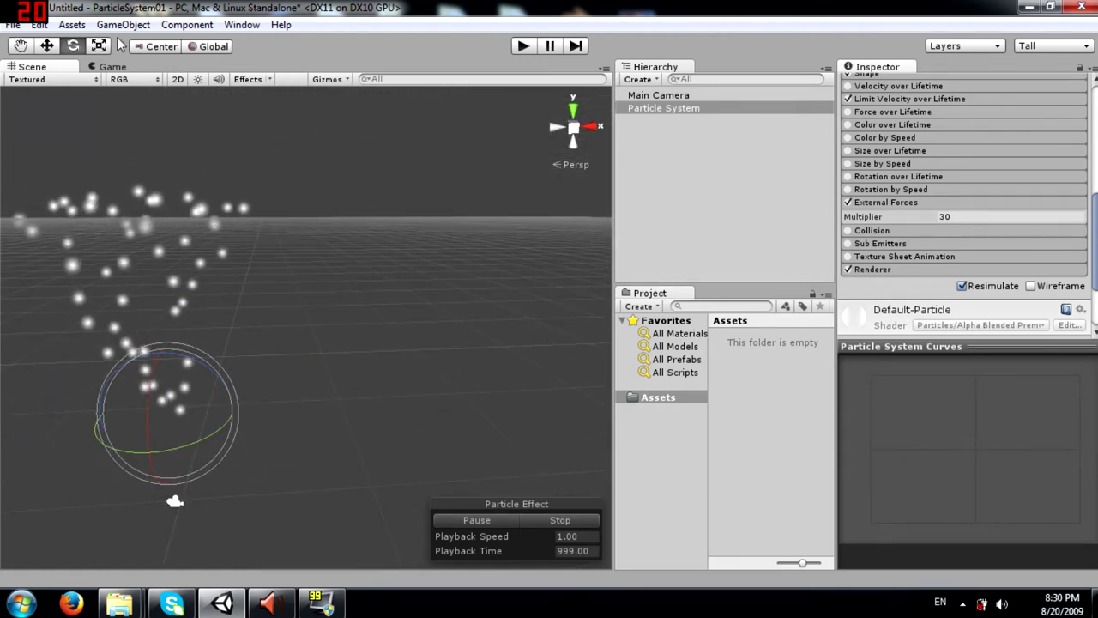
pyautogui.click(123, 24)
pyautogui.moveTo(170, 79)
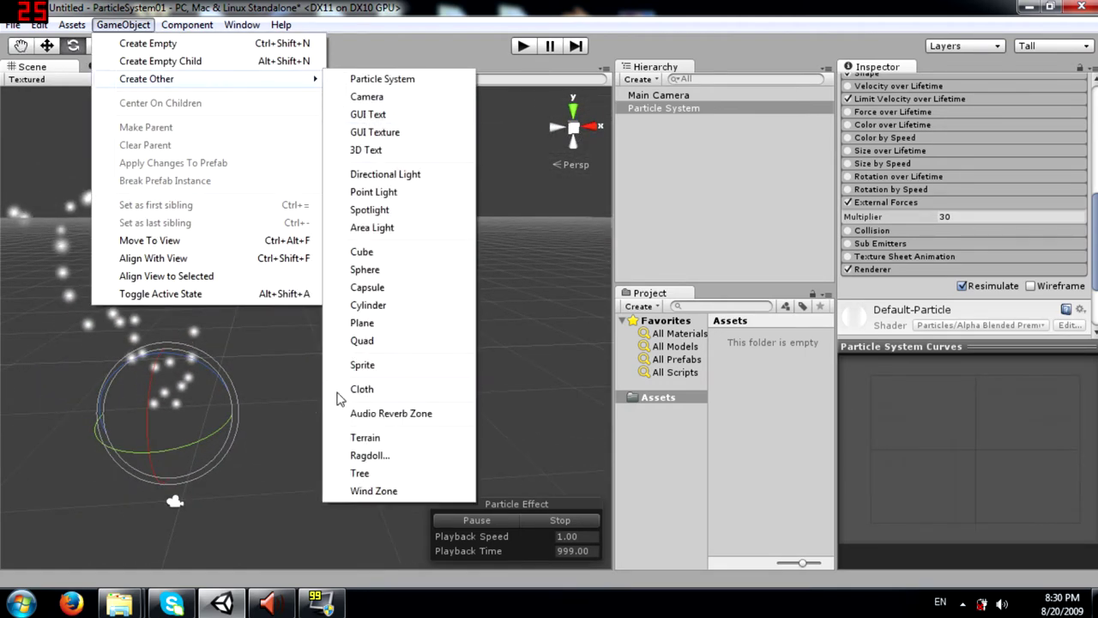
pyautogui.click(407, 494)
# Move the wind zone to about X 12, Z -14.3 and rotate it about -92 degrees around Y toward the particles
pyautogui.keyDown('alt'); pyautogui.moveTo(355, 405); pyautogui.dragTo(291, 338); pyautogui.keyUp('alt')
pyautogui.press('w')
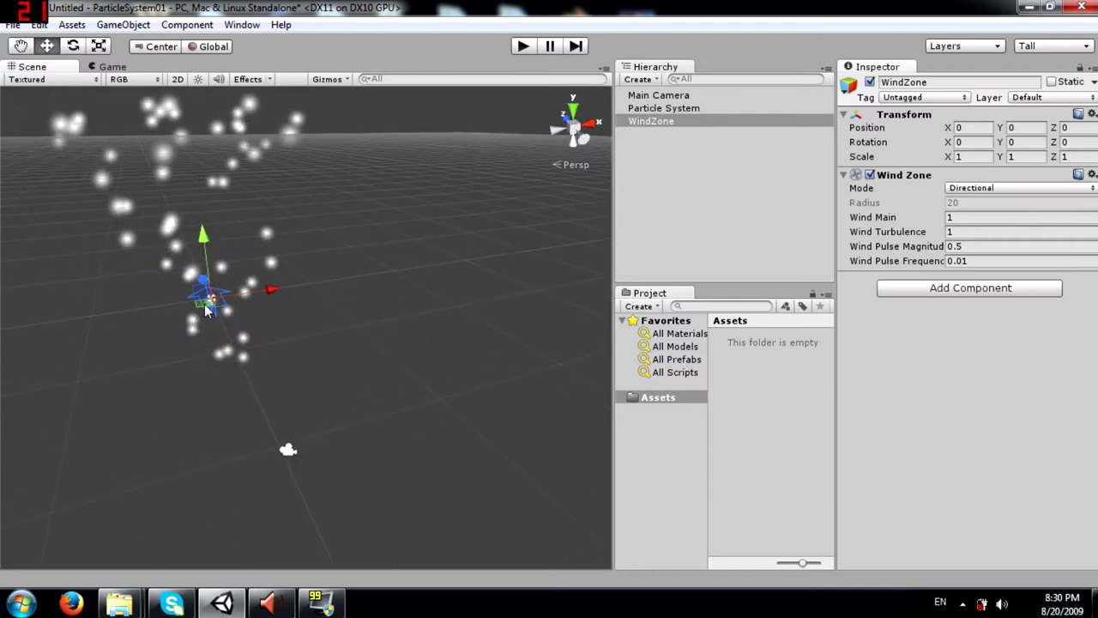
pyautogui.moveTo(203, 309); pyautogui.dragTo(394, 345)
pyautogui.press('e')
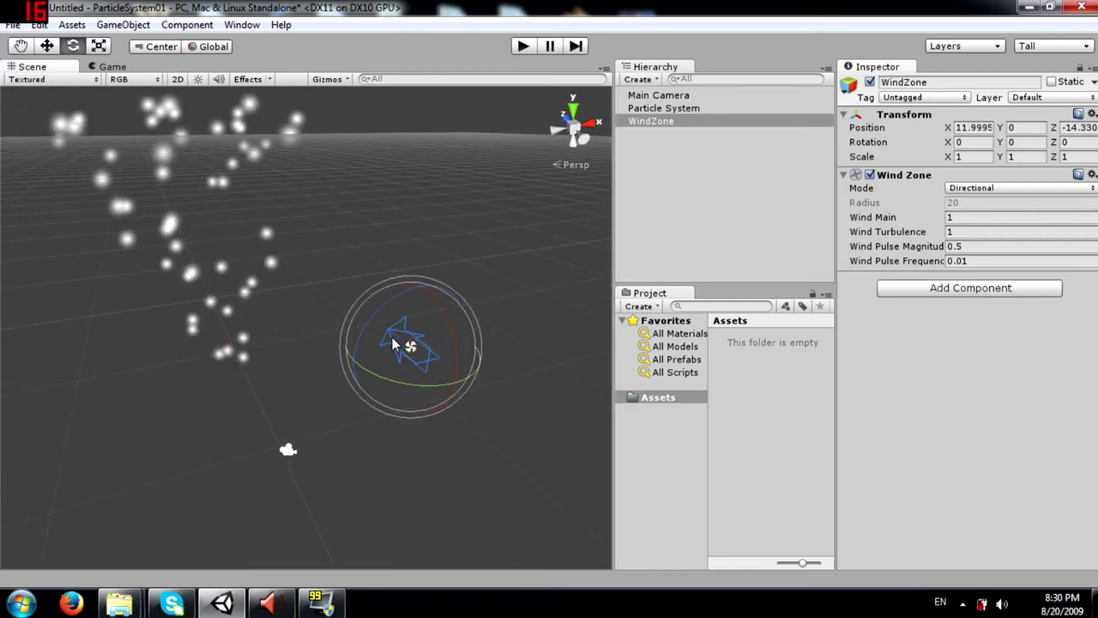
pyautogui.moveTo(435, 394); pyautogui.dragTo(635, 377)
pyautogui.moveTo(388, 382); pyautogui.dragTo(1089, 294)
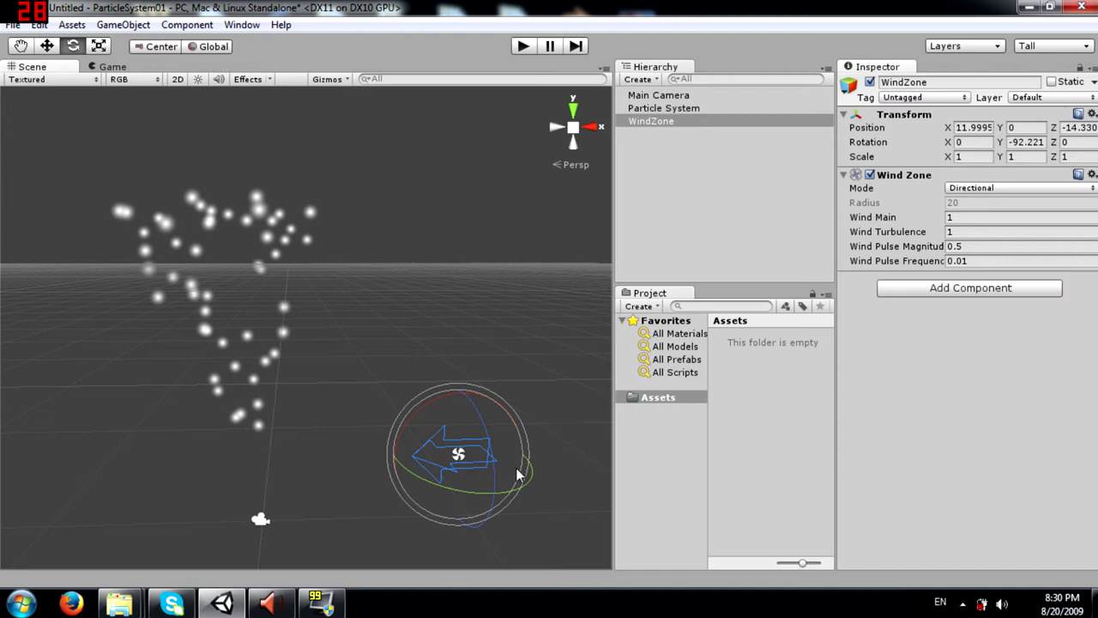
# Check the Main Camera's game view, and play the scene to watch the wind's effect on the particles in the Scene view
pyautogui.click(261, 514)
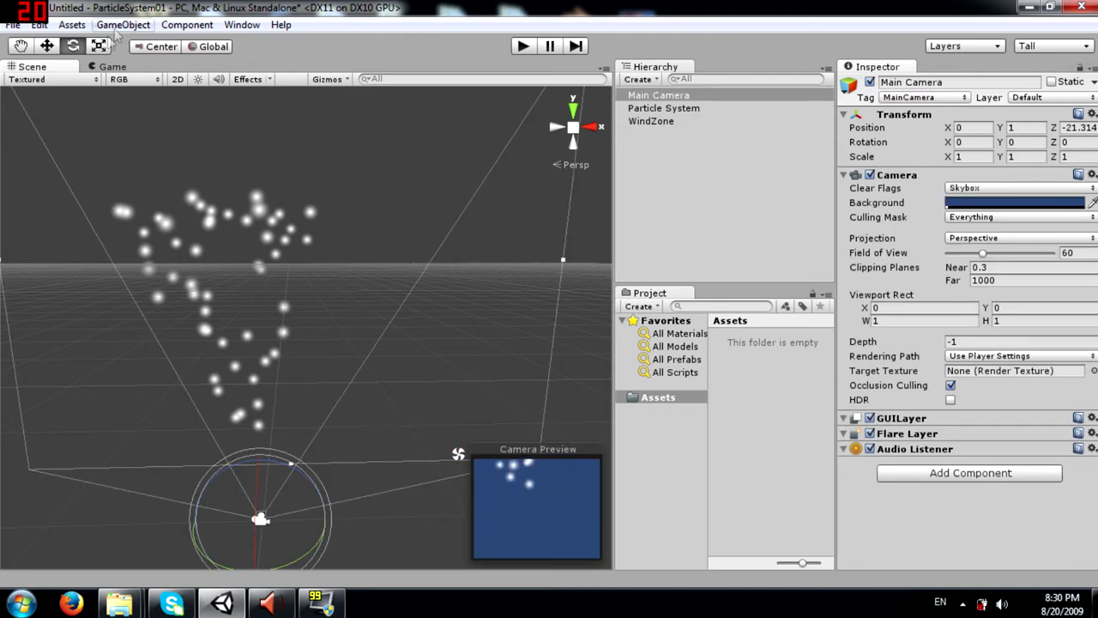
pyautogui.click(109, 67)
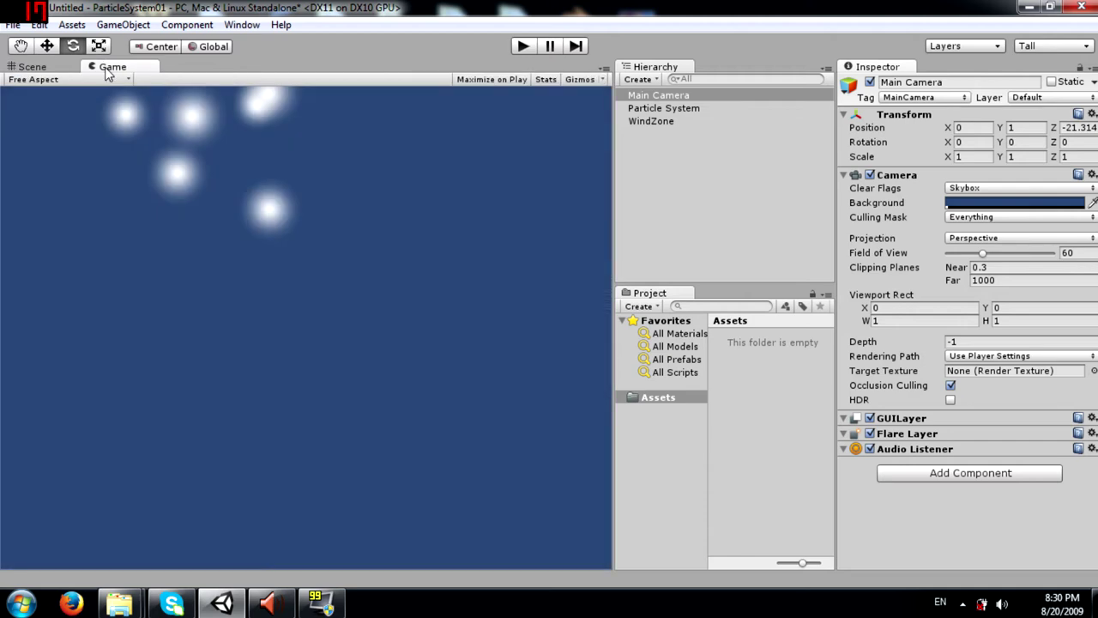
pyautogui.click(33, 67)
pyautogui.click(521, 47)
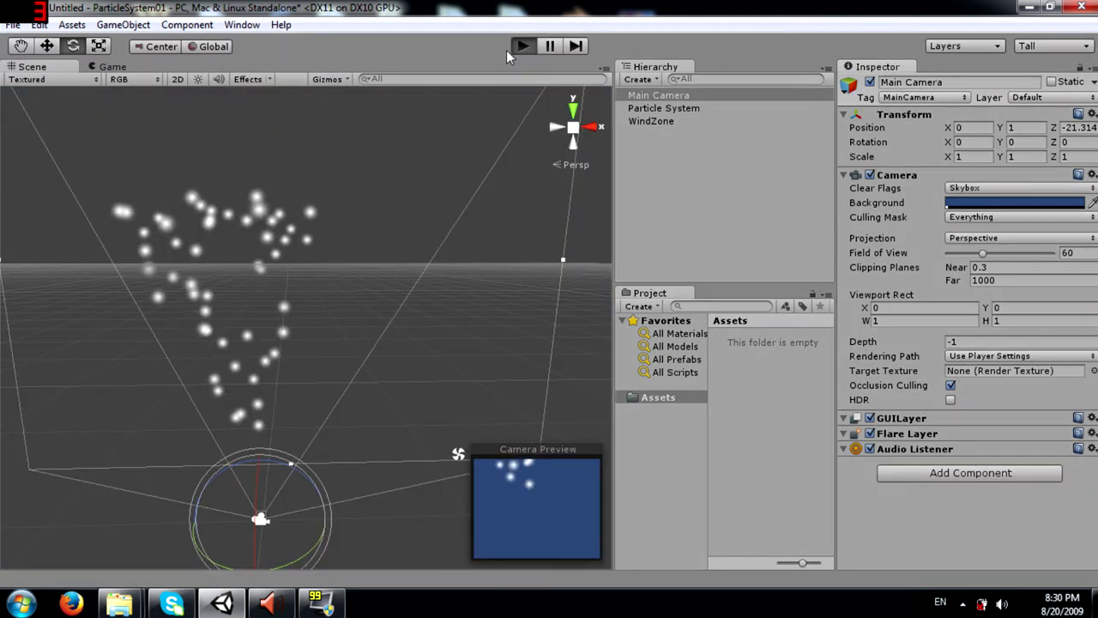
pyautogui.click(33, 67)
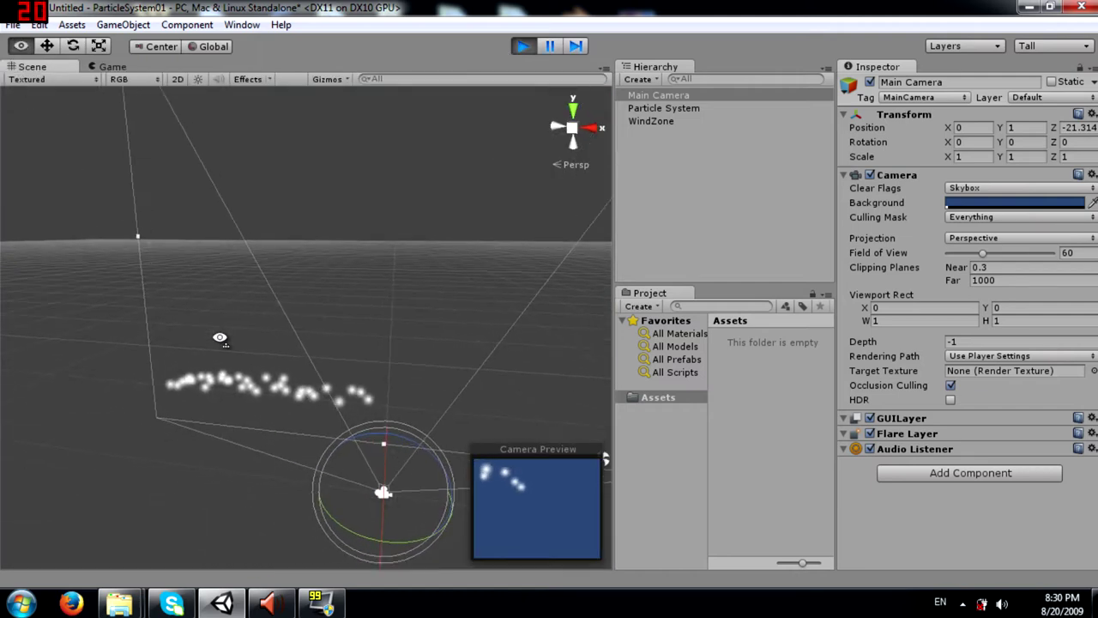
# While the scene plays, select the wind zone and rotate it around Y to about 283 degrees to redirect the particles
pyautogui.keyDown('alt'); pyautogui.moveTo(220, 337); pyautogui.dragTo(257, 348); pyautogui.keyUp('alt')
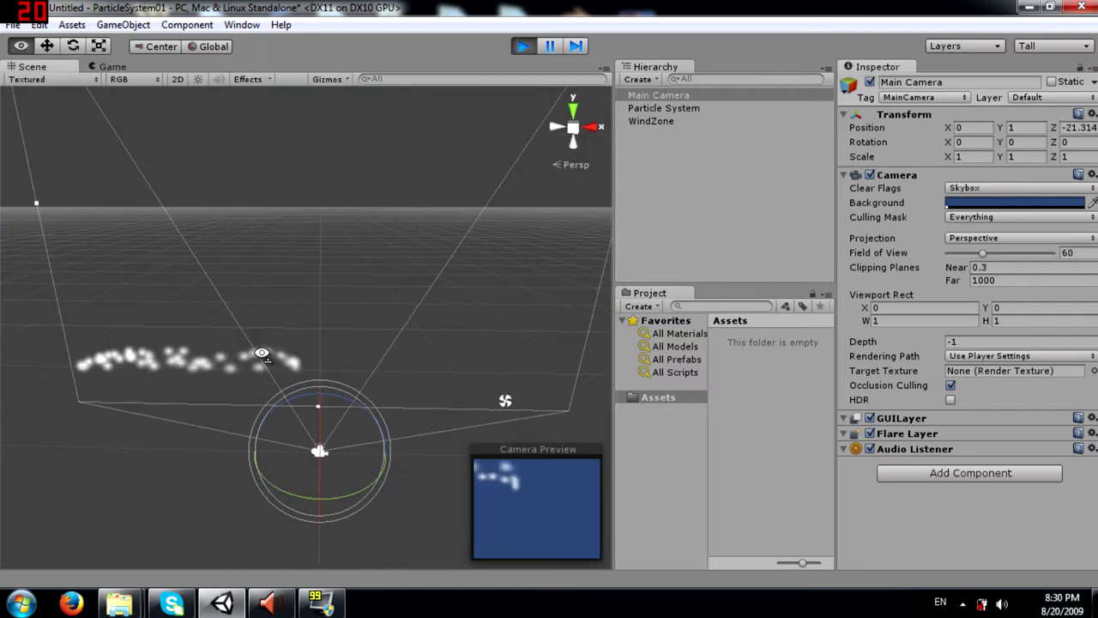
pyautogui.click(506, 401)
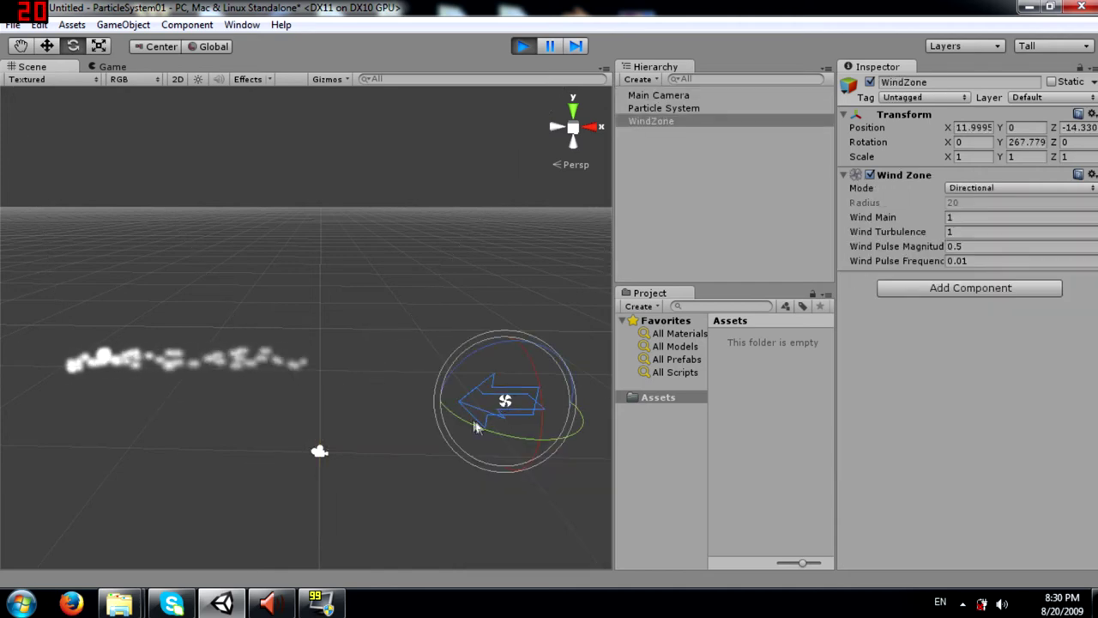
pyautogui.moveTo(489, 435); pyautogui.dragTo(479, 273)
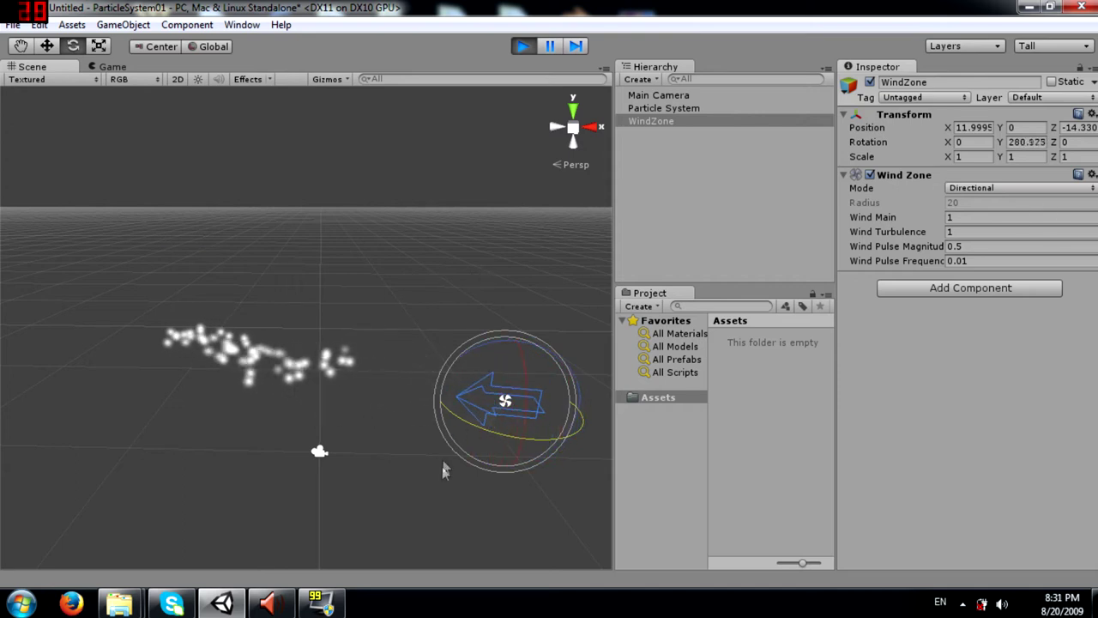
pyautogui.moveTo(451, 424); pyautogui.dragTo(456, 417)
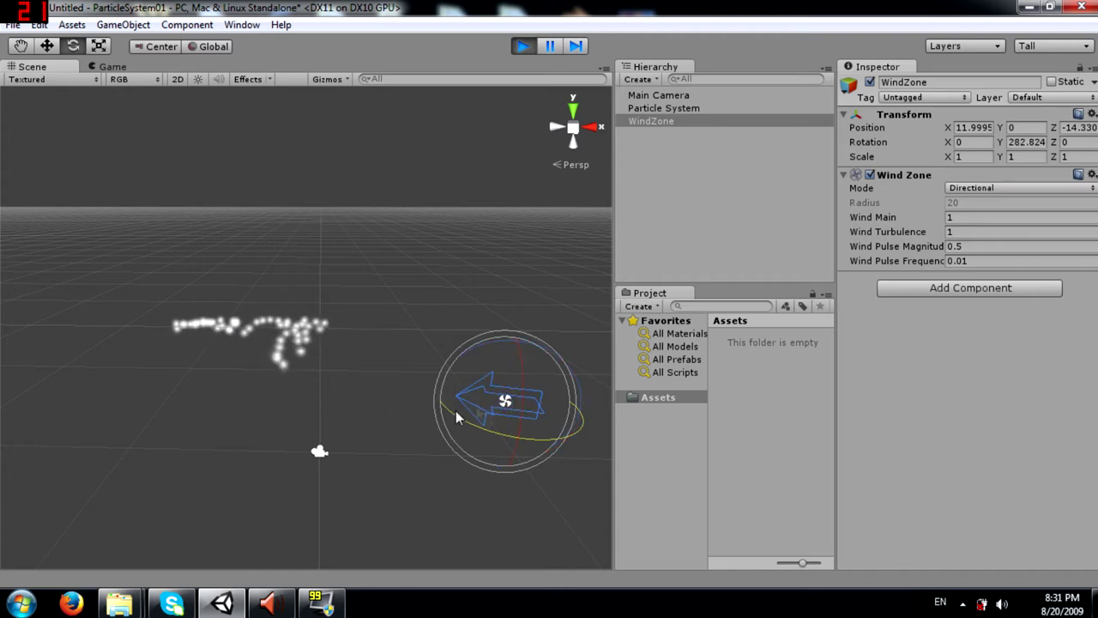
# Stop playing the scene and delete the wind zone
pyautogui.click(522, 45)
pyautogui.click(673, 120)
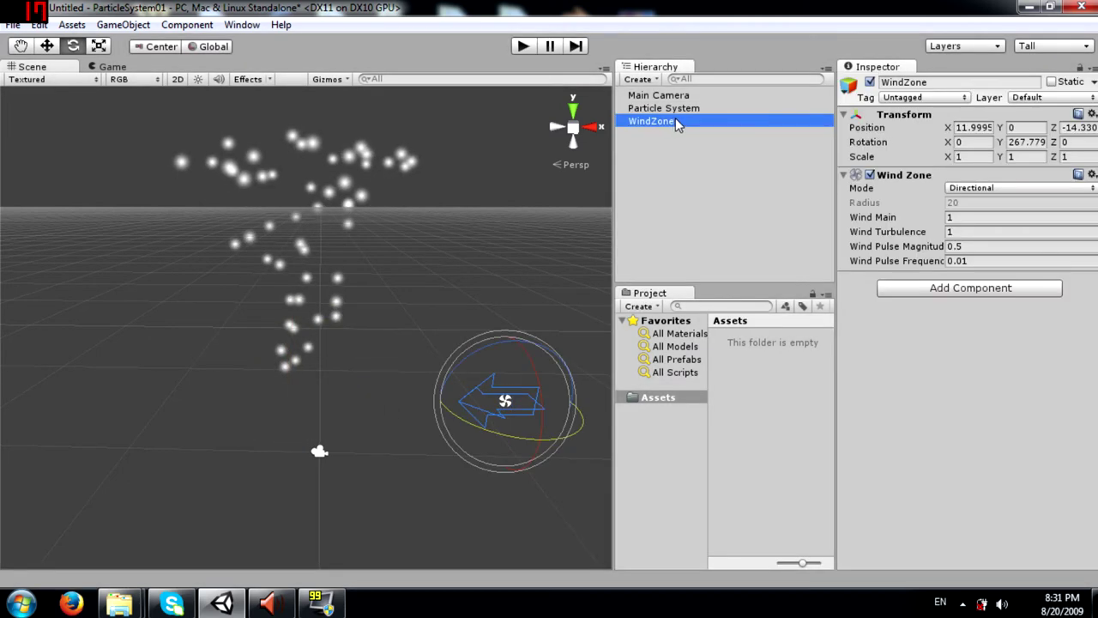
pyautogui.press('Delete')
# Select the Particle System, and expand and enable its Collision module
pyautogui.click(678, 108)
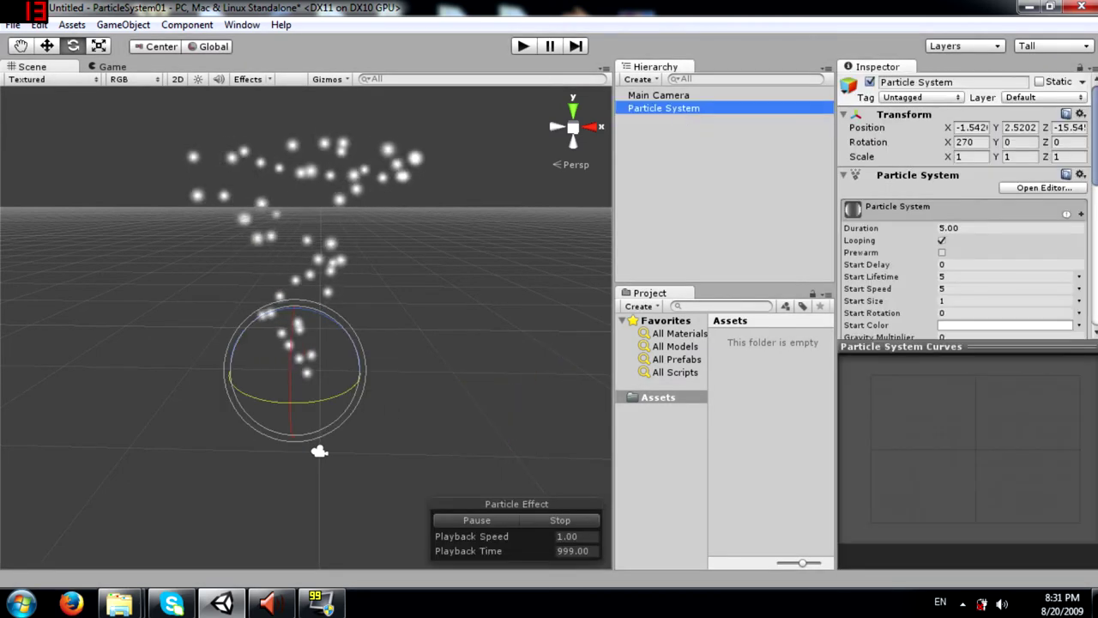
pyautogui.moveTo(849, 246); pyautogui.dragTo(841, 341)
pyautogui.scroll(-3, 990, 273)
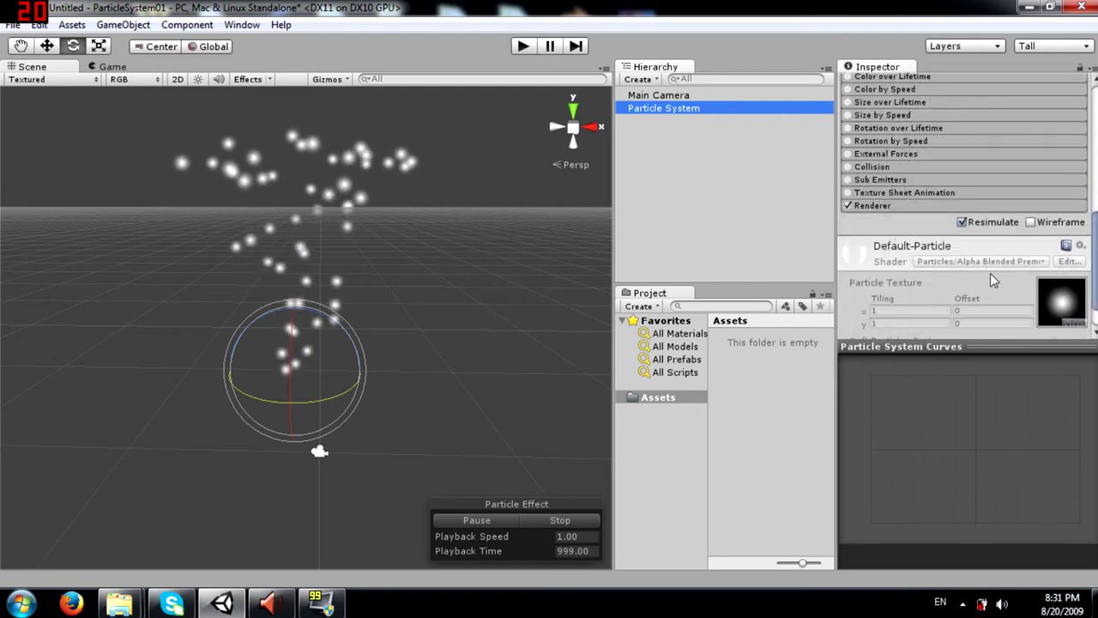
pyautogui.click(904, 167)
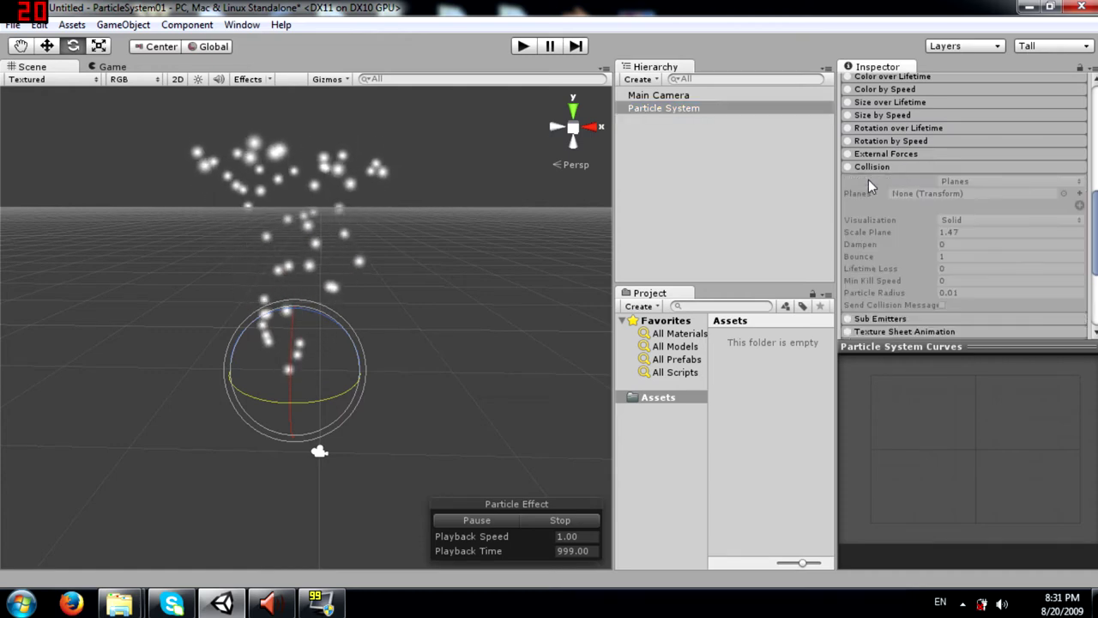
pyautogui.click(847, 167)
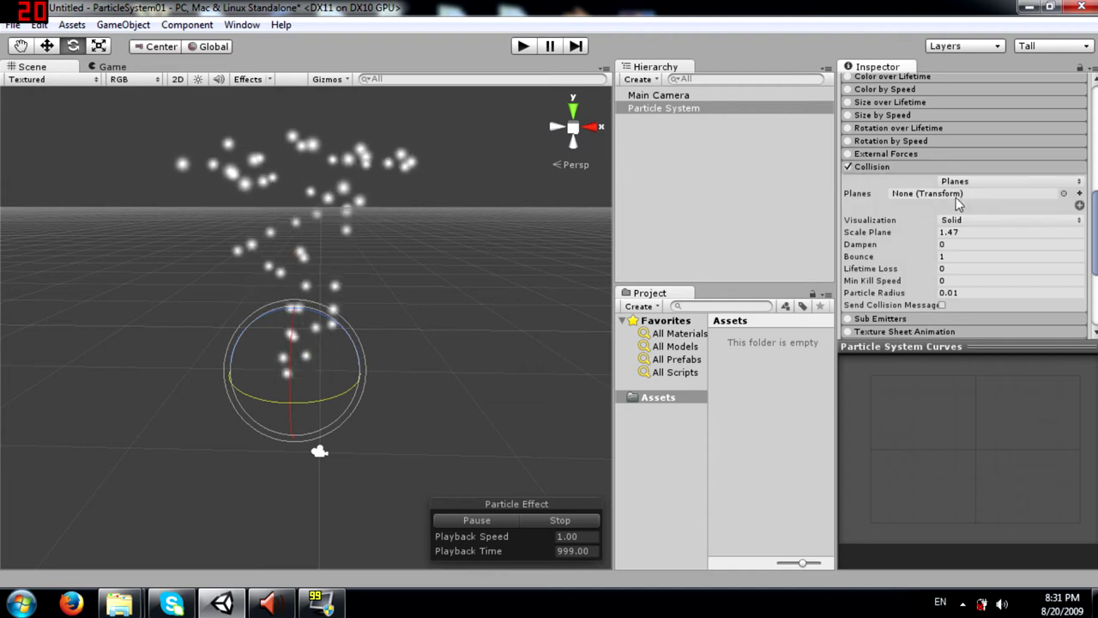
# Switch the collision mode to World to view its options, and return it to Planes
pyautogui.click(954, 181)
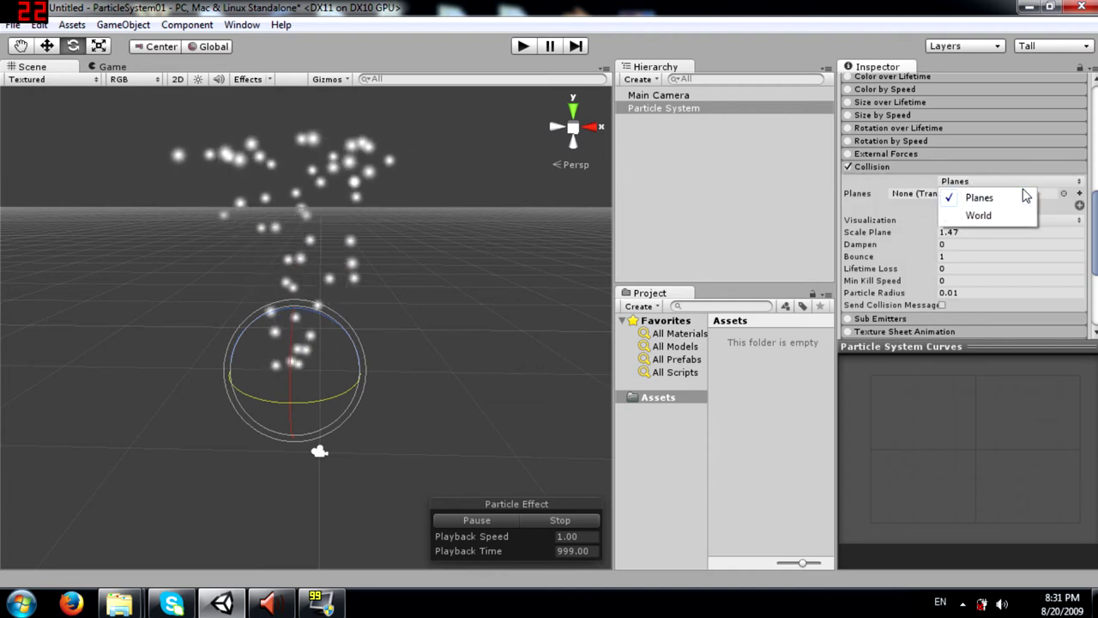
pyautogui.click(979, 215)
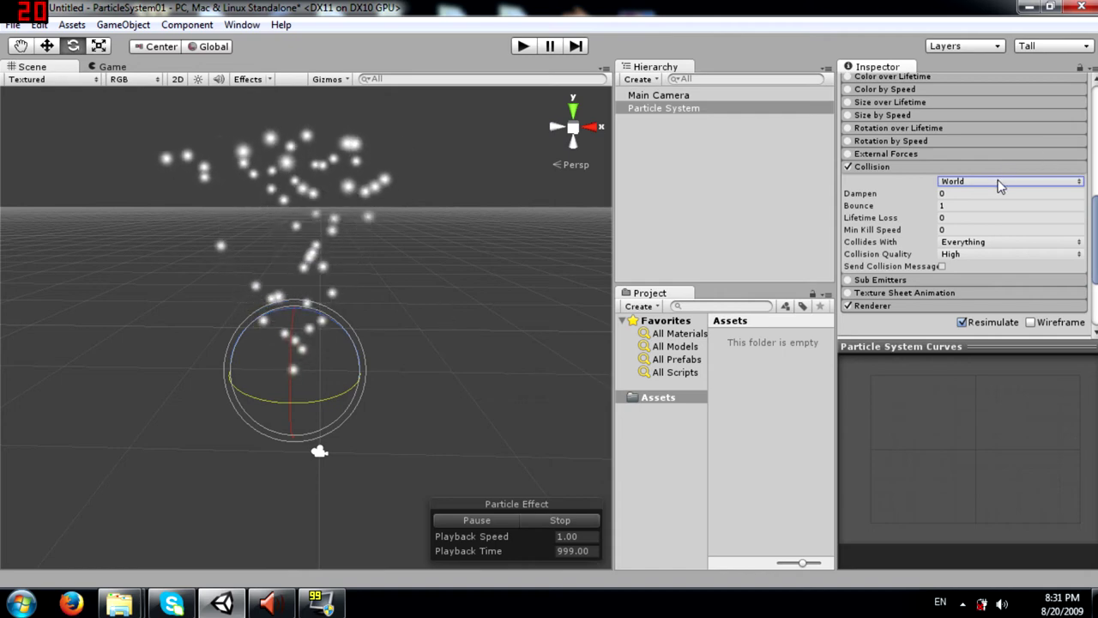
pyautogui.click(1000, 186)
pyautogui.click(987, 197)
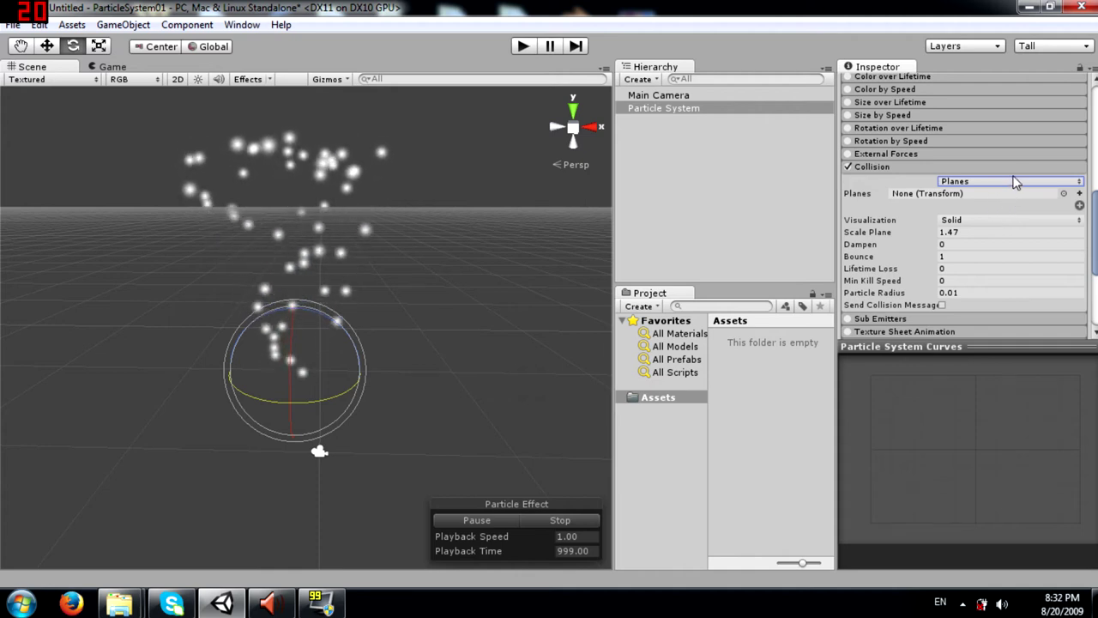
# Create a plane transform for the Collision module, and add and remove two extra empty plane slots
pyautogui.click(1080, 199)
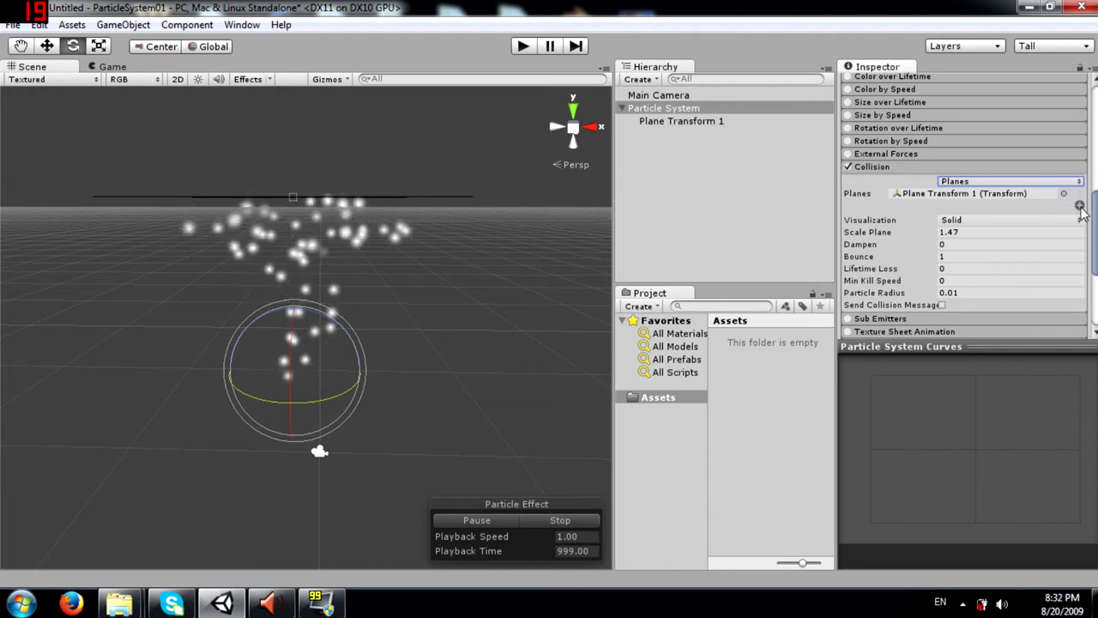
pyautogui.click(1079, 207)
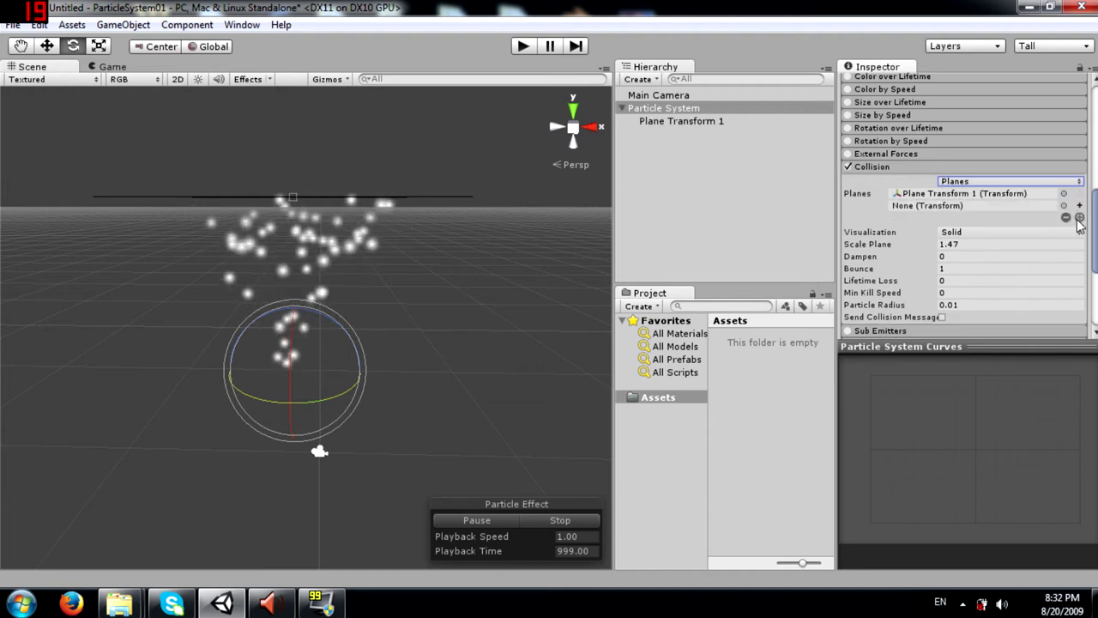
pyautogui.click(1079, 219)
pyautogui.click(1066, 230)
pyautogui.click(1064, 218)
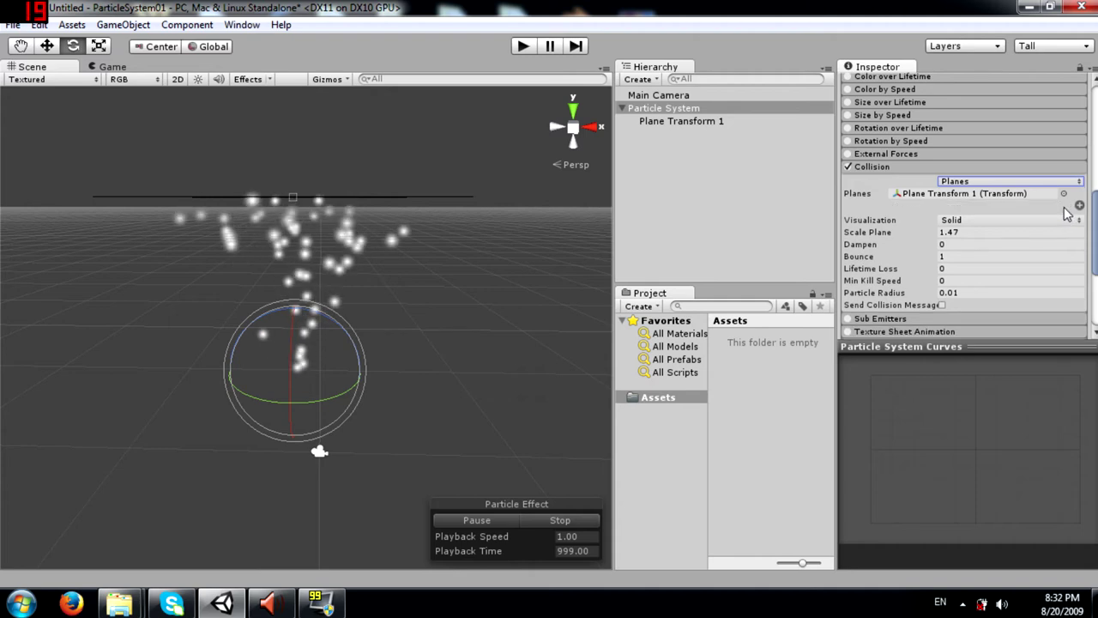
# Clear the plane assigned in the Collision module and switch the collision mode to World
pyautogui.click(1064, 193)
pyautogui.click(1039, 195)
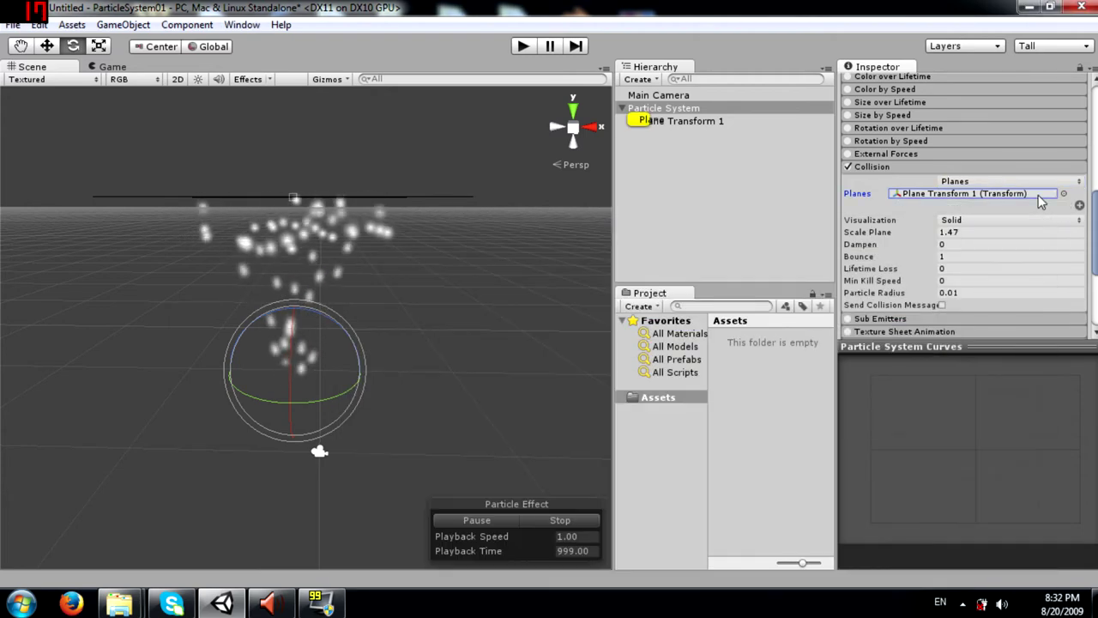
pyautogui.press('Delete')
pyautogui.click(1036, 182)
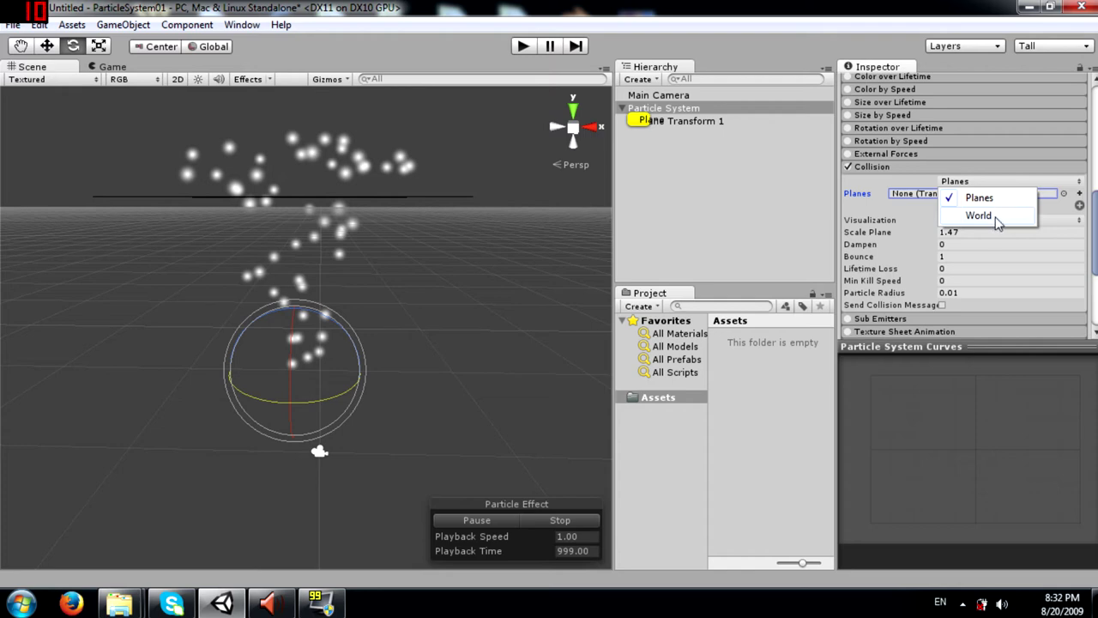
pyautogui.click(996, 221)
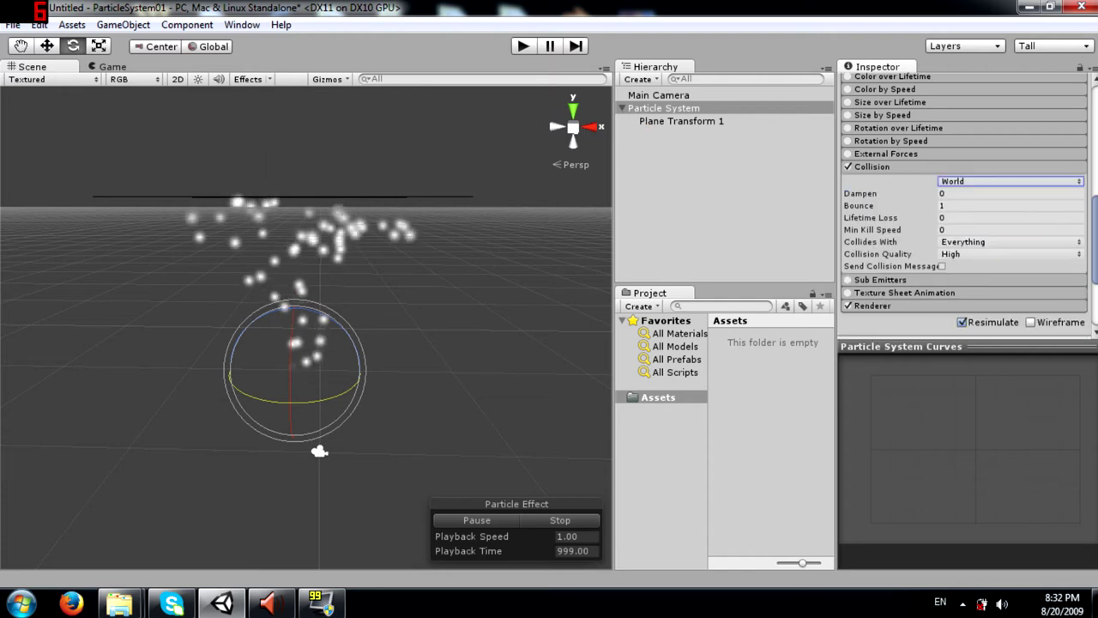
# Delete the Plane Transform 1 object from the hierarchy and reselect the Particle System
pyautogui.keyDown('alt'); pyautogui.moveTo(197, 245); pyautogui.dragTo(206, 296); pyautogui.keyUp('alt')
pyautogui.click(656, 123)
pyautogui.press('Delete')
pyautogui.click(654, 109)
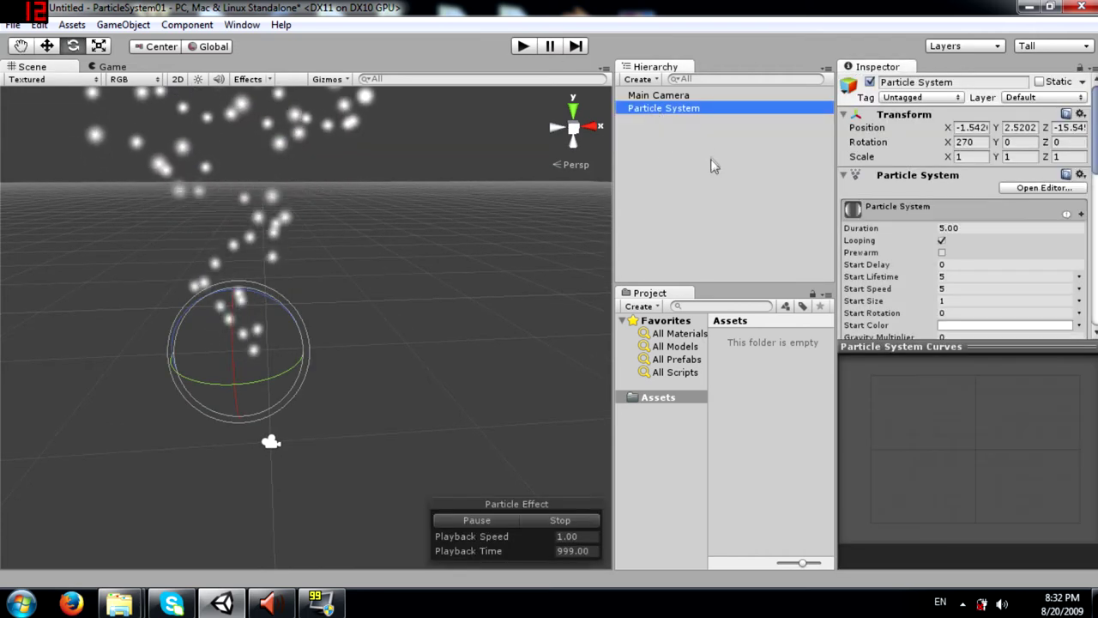
# Set the Collision module's mode to Planes and create a new plane transform for the particles to collide with
pyautogui.keyDown('alt'); pyautogui.moveTo(283, 266); pyautogui.dragTo(370, 268); pyautogui.keyUp('alt')
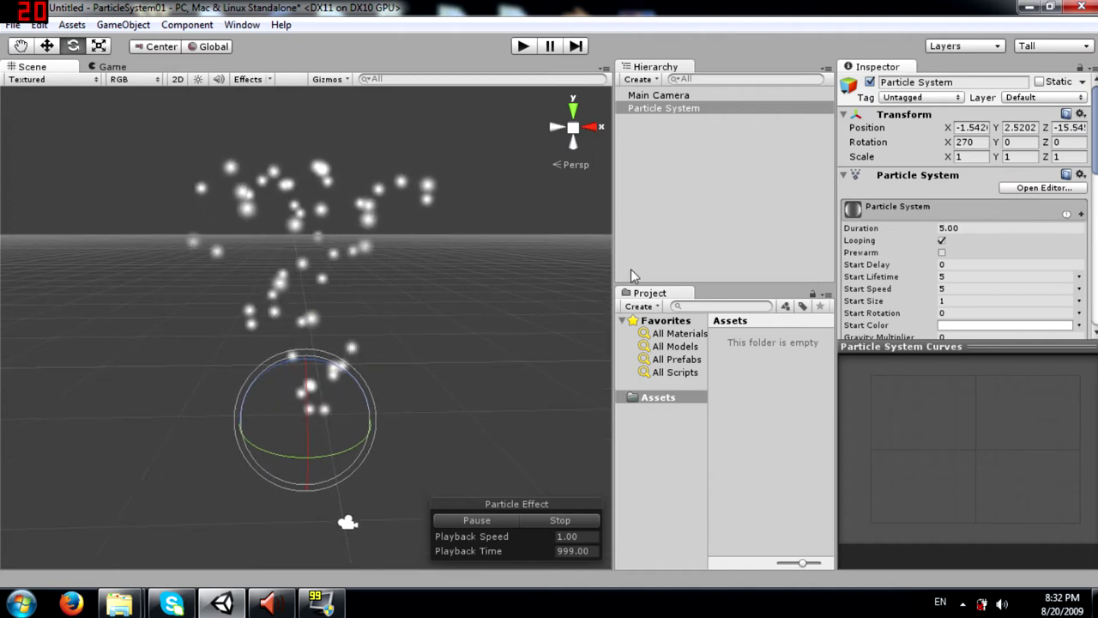
pyautogui.scroll(-8, 1023, 249)
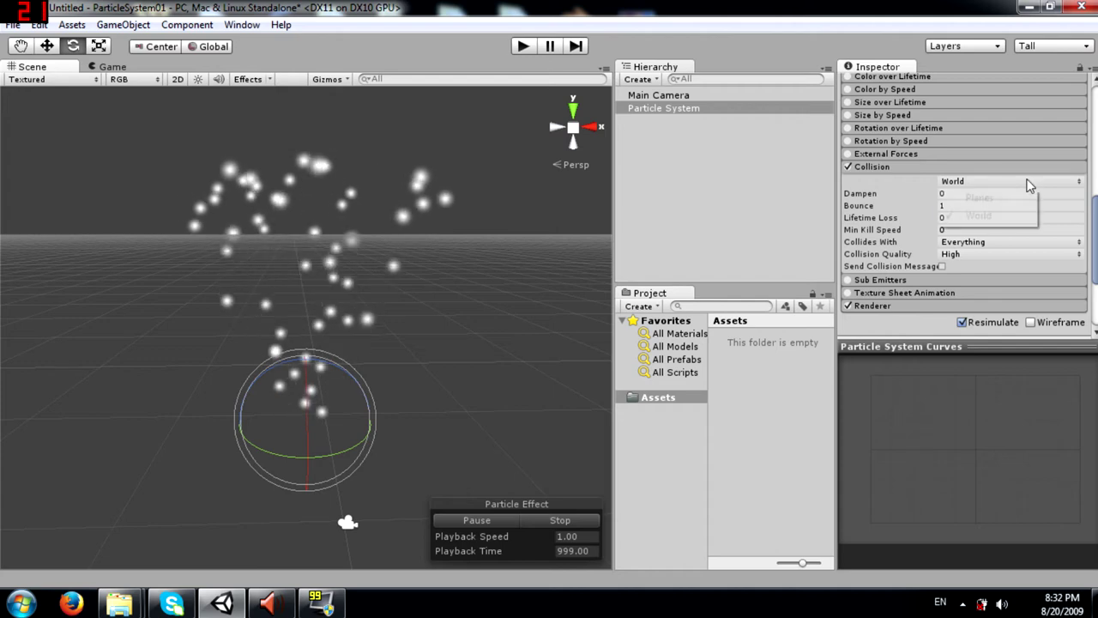
pyautogui.click(1017, 196)
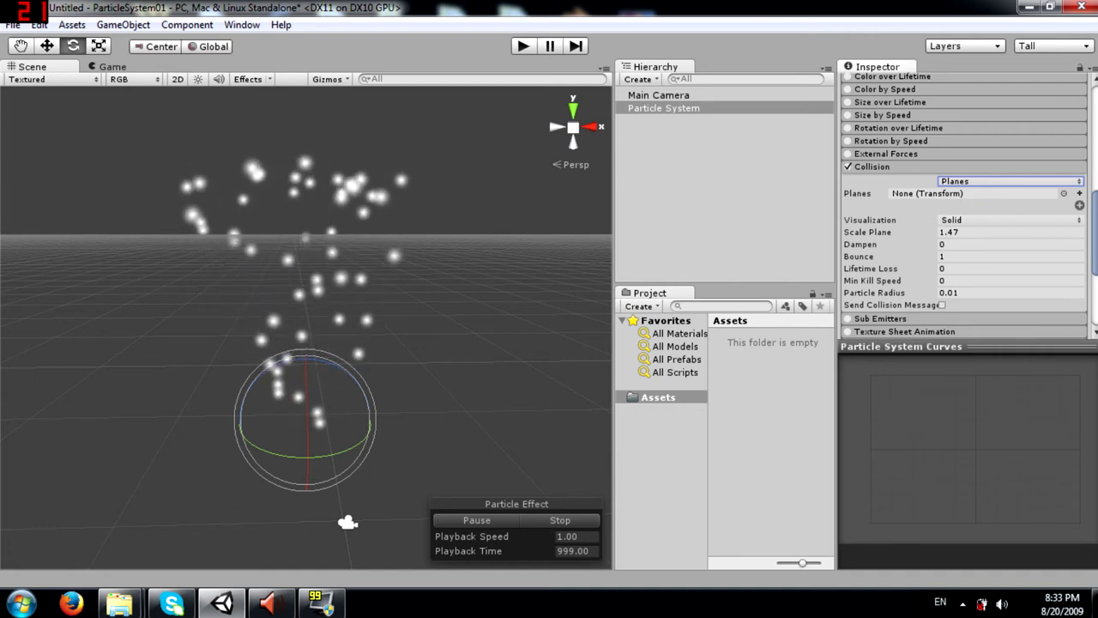
pyautogui.click(1039, 183)
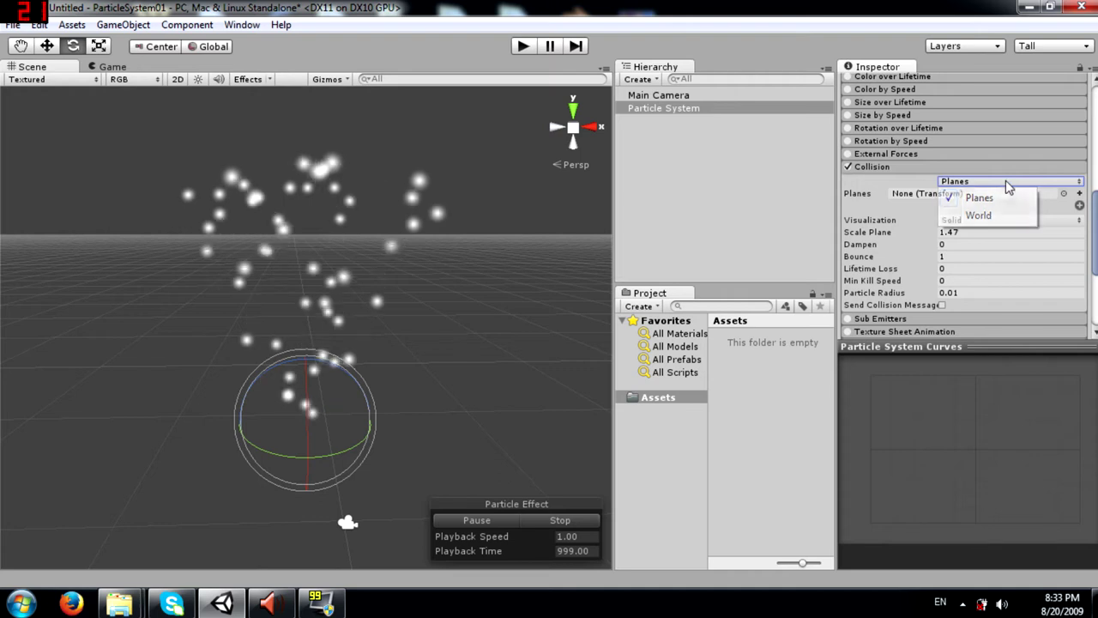
pyautogui.click(976, 198)
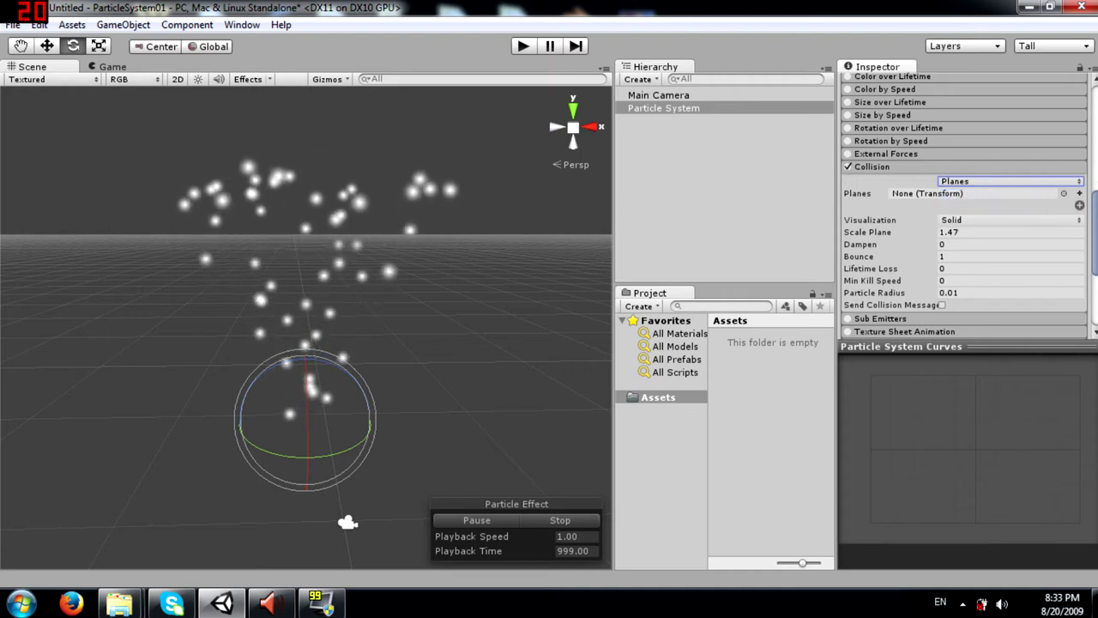
pyautogui.click(1080, 194)
pyautogui.keyDown('alt'); pyautogui.moveTo(321, 256); pyautogui.dragTo(321, 157); pyautogui.keyUp('alt')
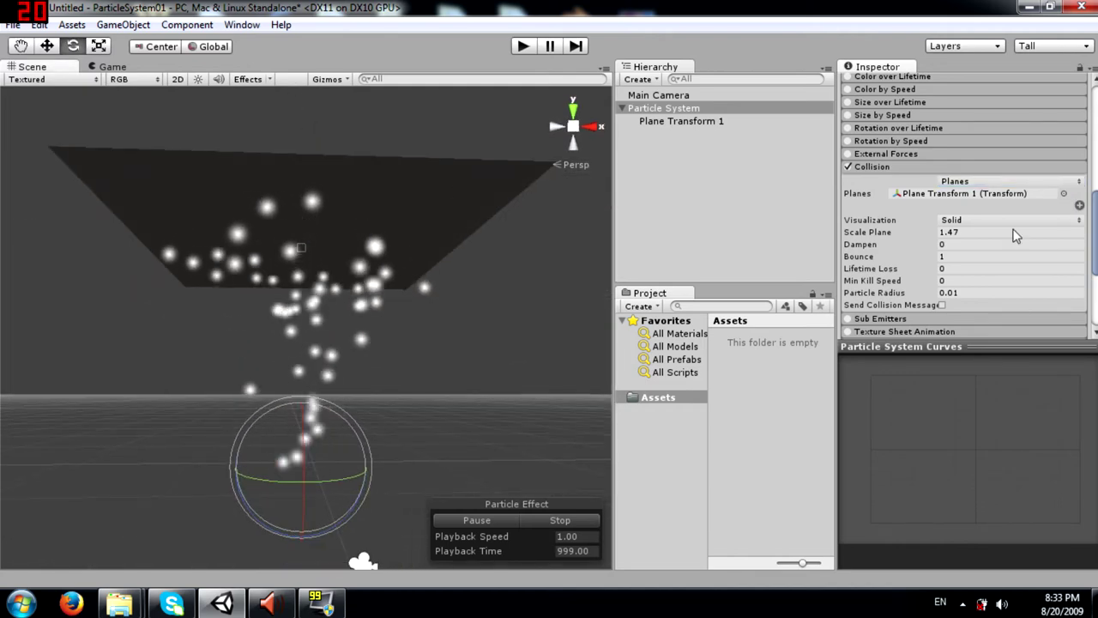
# Compare the Grid and Solid visualizations of the collision plane, and leave the visualization on Grid
pyautogui.click(959, 220)
pyautogui.click(974, 238)
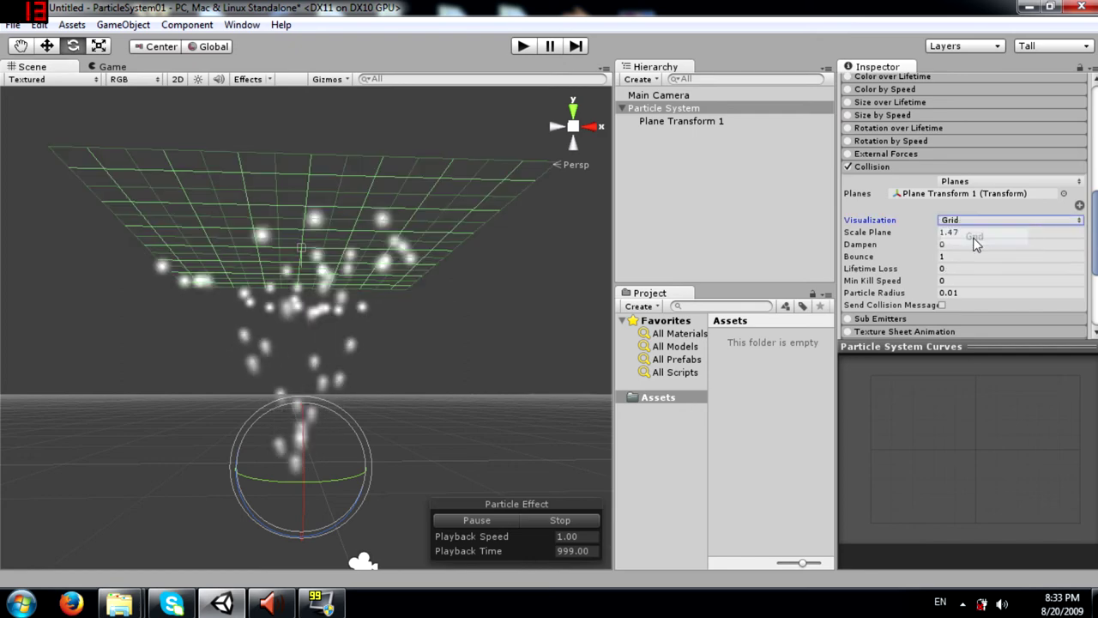
pyautogui.keyDown('alt'); pyautogui.moveTo(584, 181); pyautogui.dragTo(422, 372); pyautogui.keyUp('alt')
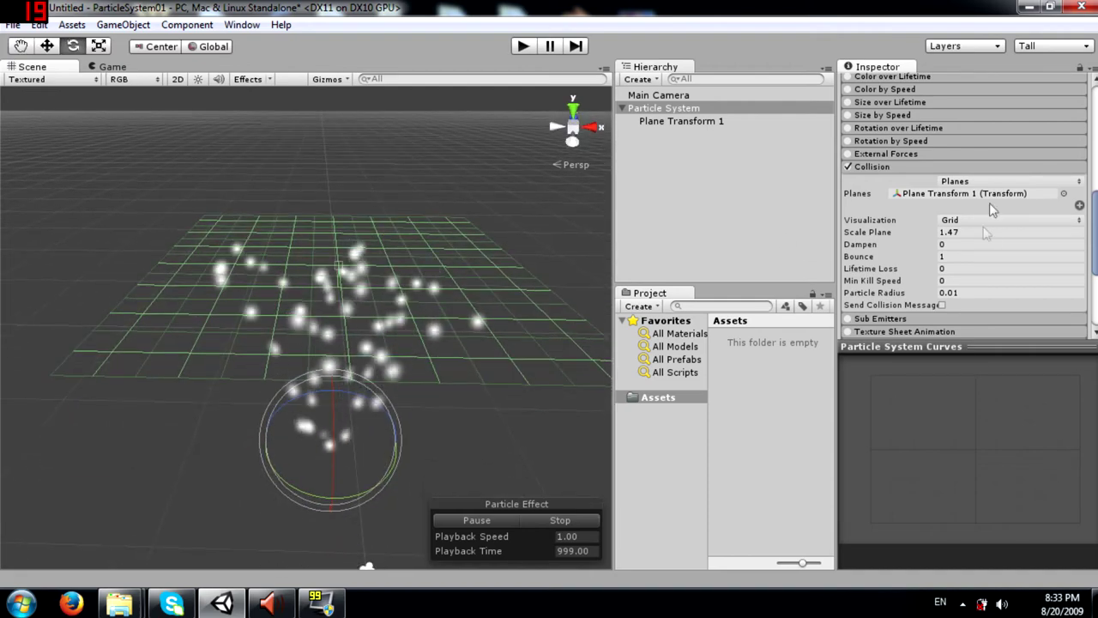
pyautogui.click(980, 222)
pyautogui.click(976, 254)
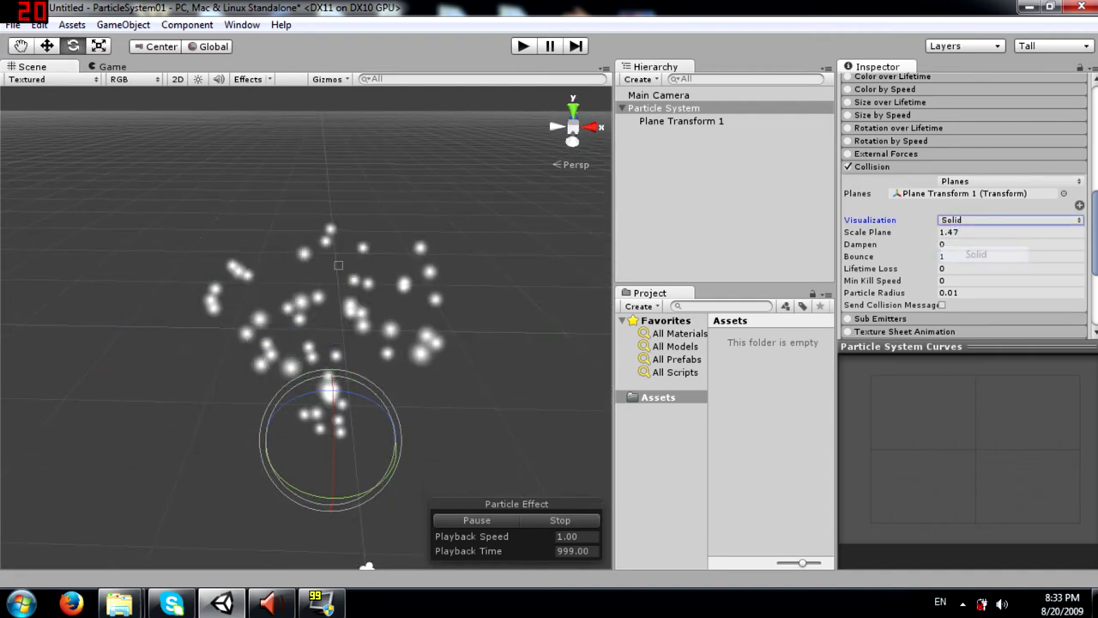
pyautogui.click(973, 238)
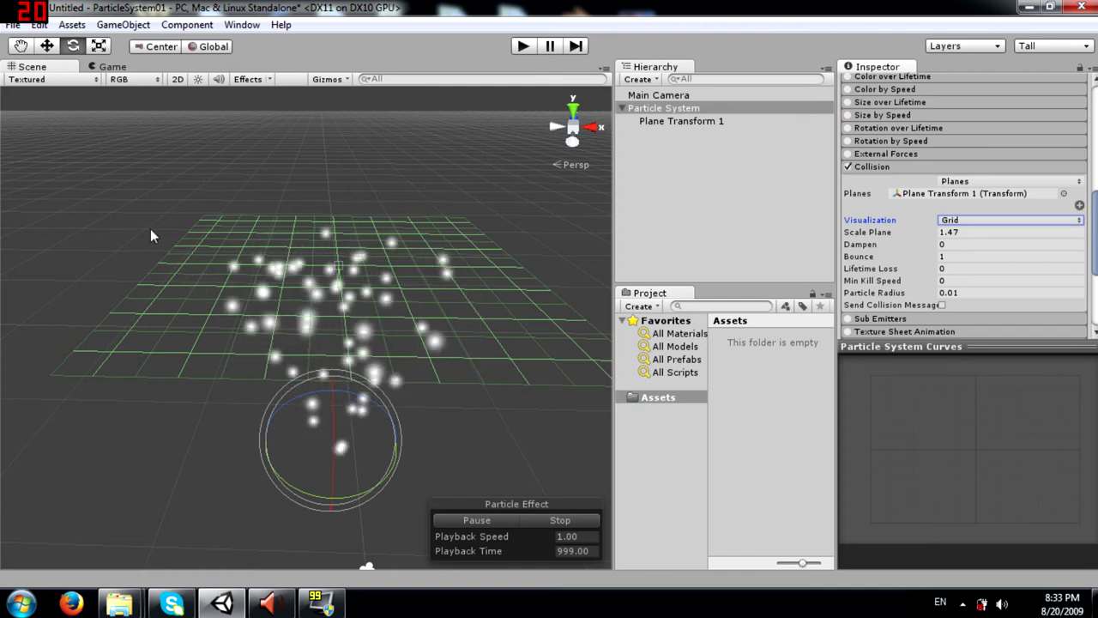
# Reduce the collision plane's Scale Plane value to 1.33
pyautogui.keyDown('alt'); pyautogui.moveTo(400, 284); pyautogui.dragTo(398, 188); pyautogui.keyUp('alt')
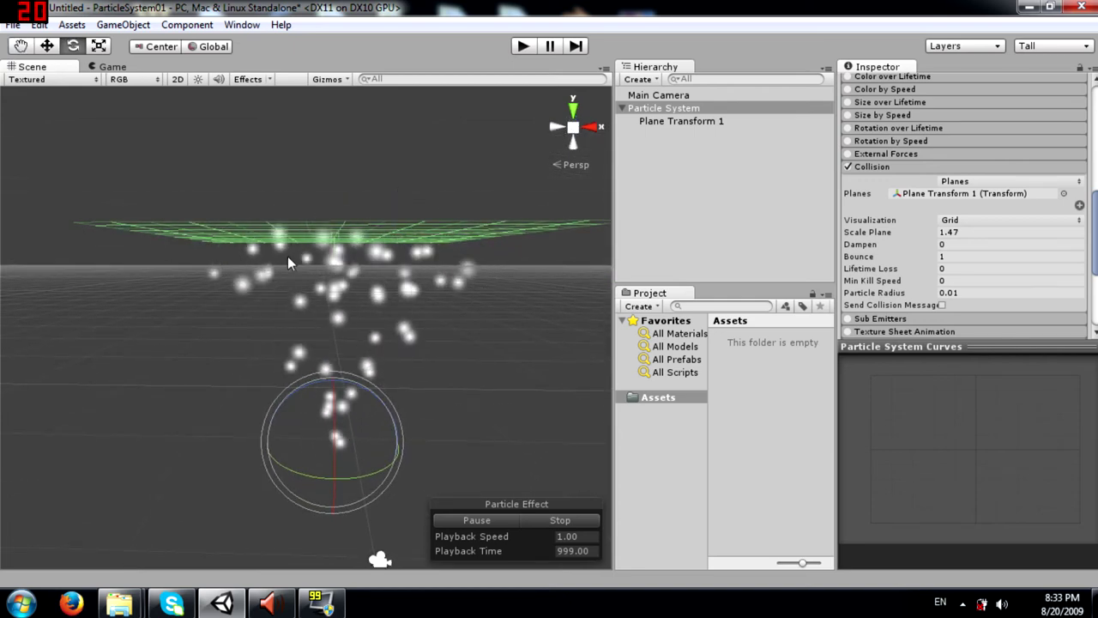
pyautogui.keyDown('alt'); pyautogui.moveTo(340, 247); pyautogui.dragTo(338, 290); pyautogui.keyUp('alt')
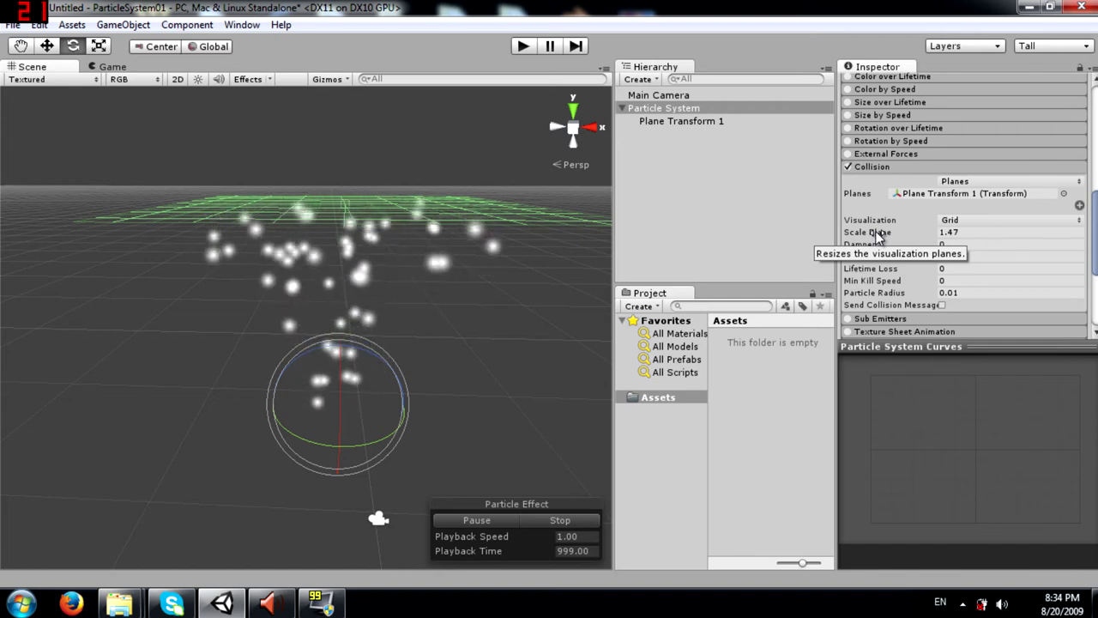
pyautogui.moveTo(907, 235); pyautogui.dragTo(893, 237)
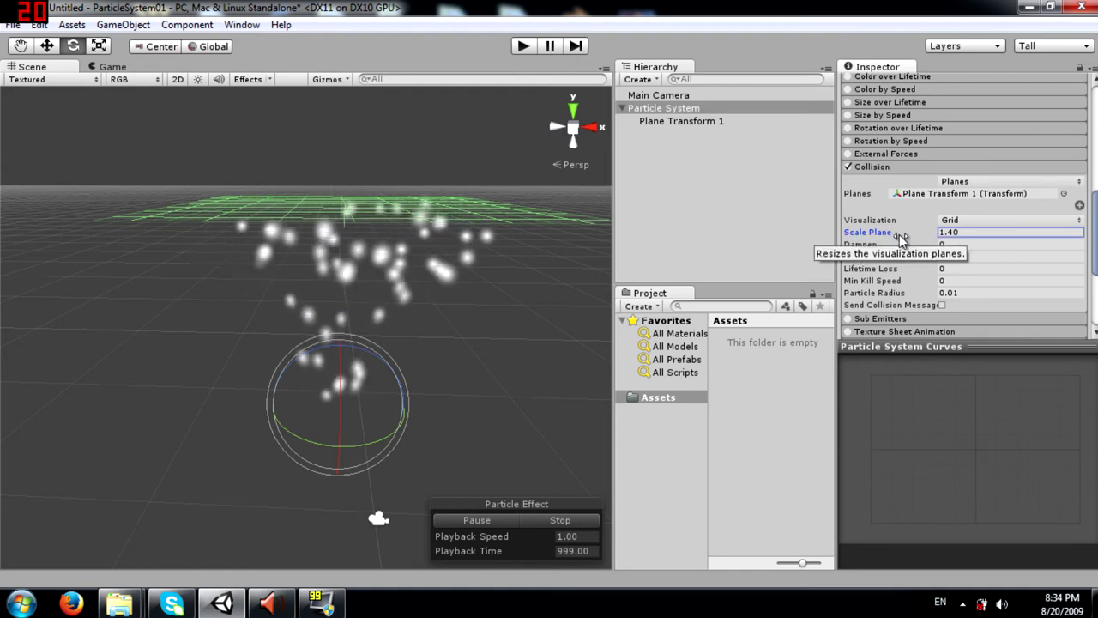
pyautogui.moveTo(881, 237); pyautogui.dragTo(869, 234)
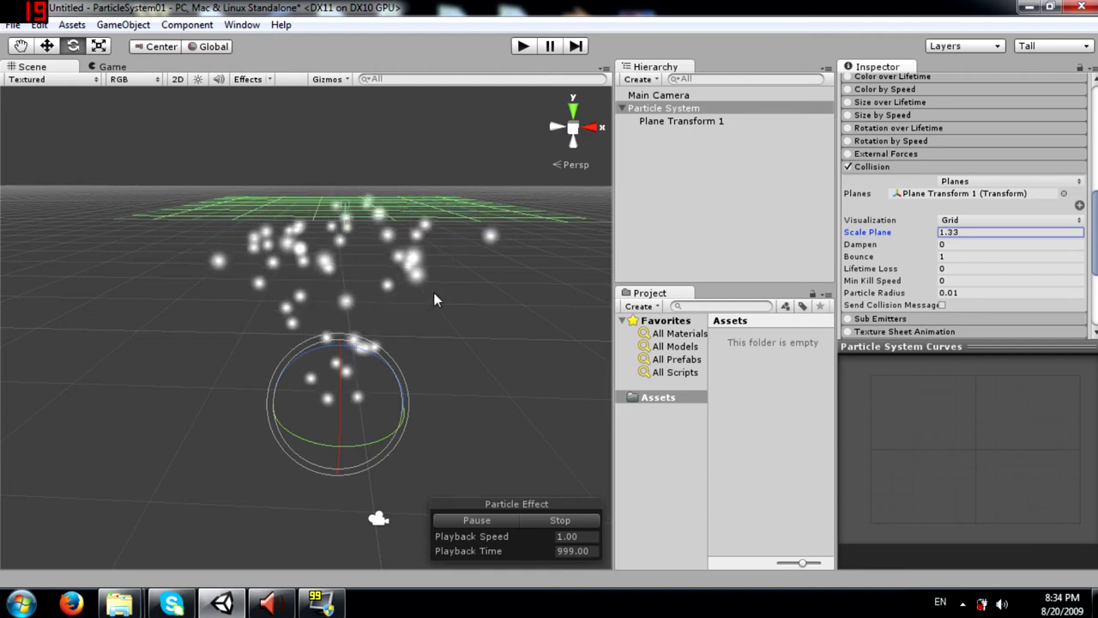
# Try different Dampen values for the Collision module, ending at 1, and inspect how the particles hit the plane from several angles
pyautogui.keyDown('alt'); pyautogui.moveTo(442, 295); pyautogui.dragTo(477, 315); pyautogui.keyUp('alt')
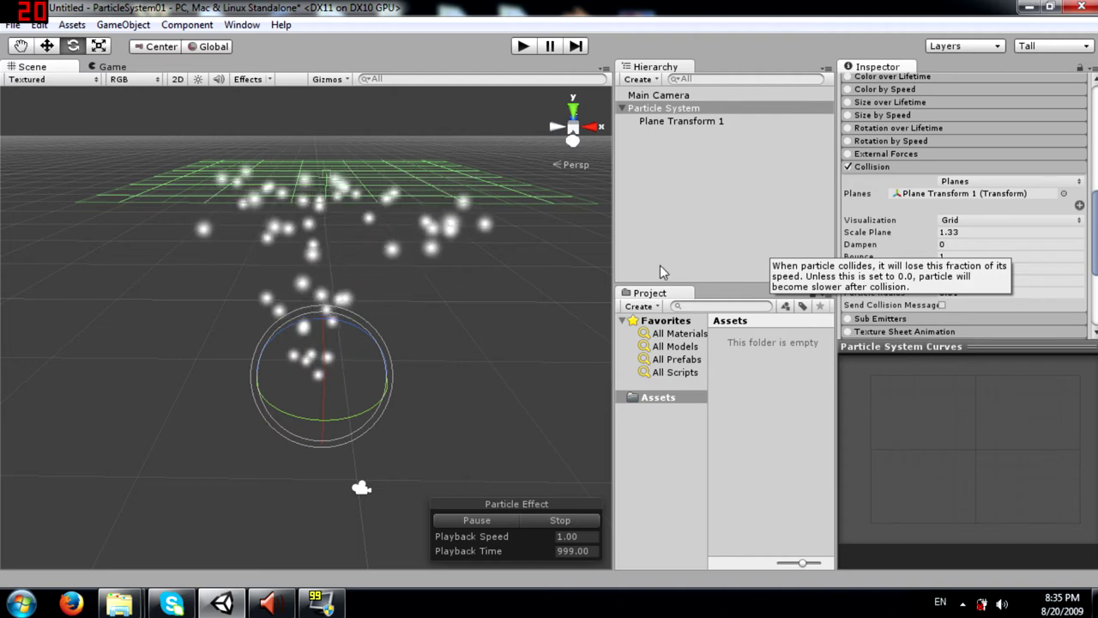
pyautogui.click(944, 244)
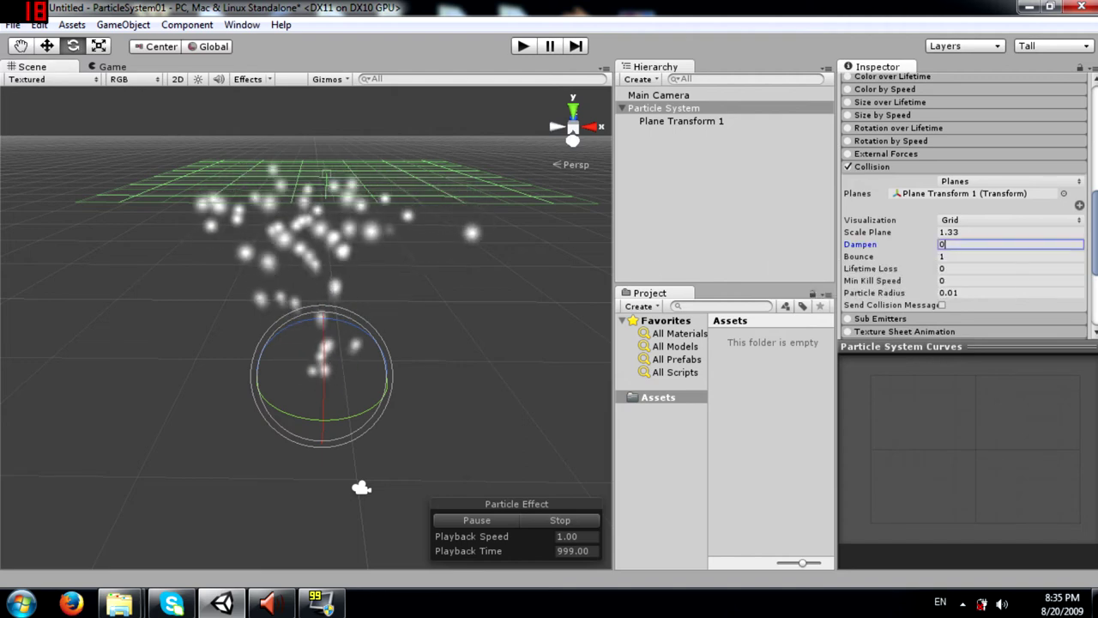
pyautogui.write('.1')
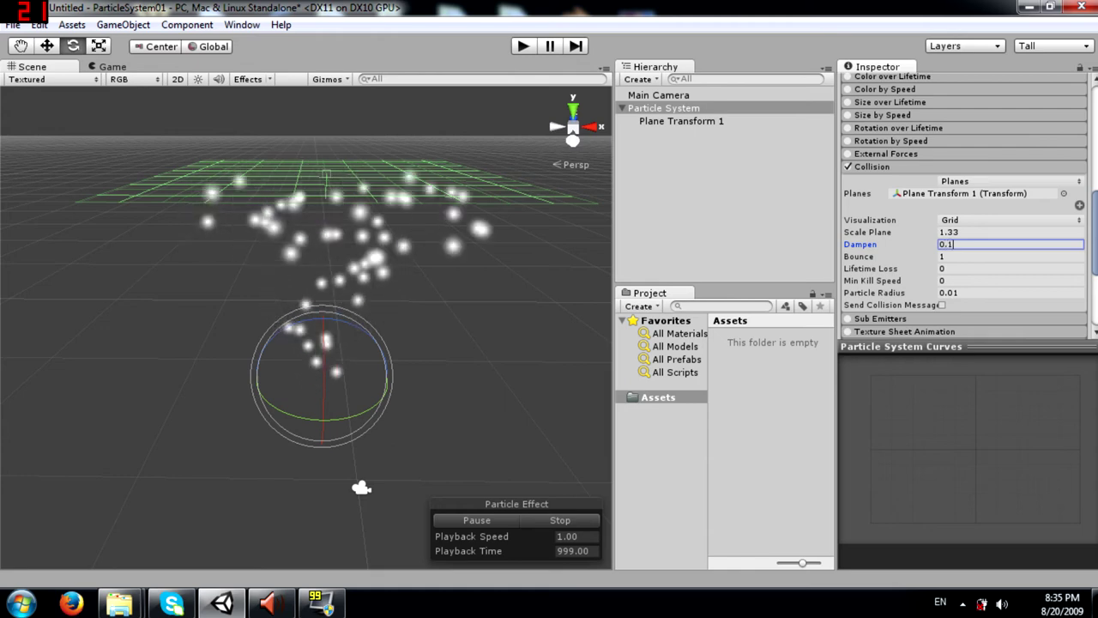
pyautogui.press('BackSpace')
pyautogui.press('BackSpace')
pyautogui.press('BackSpace')
pyautogui.write('2')
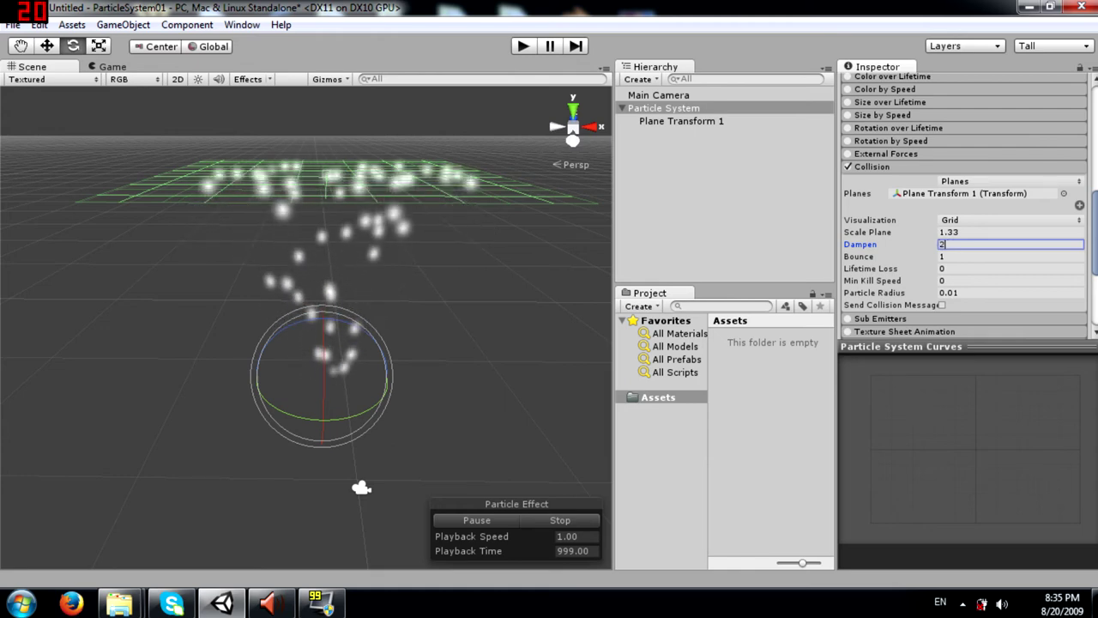
pyautogui.press('BackSpace')
pyautogui.write('1')
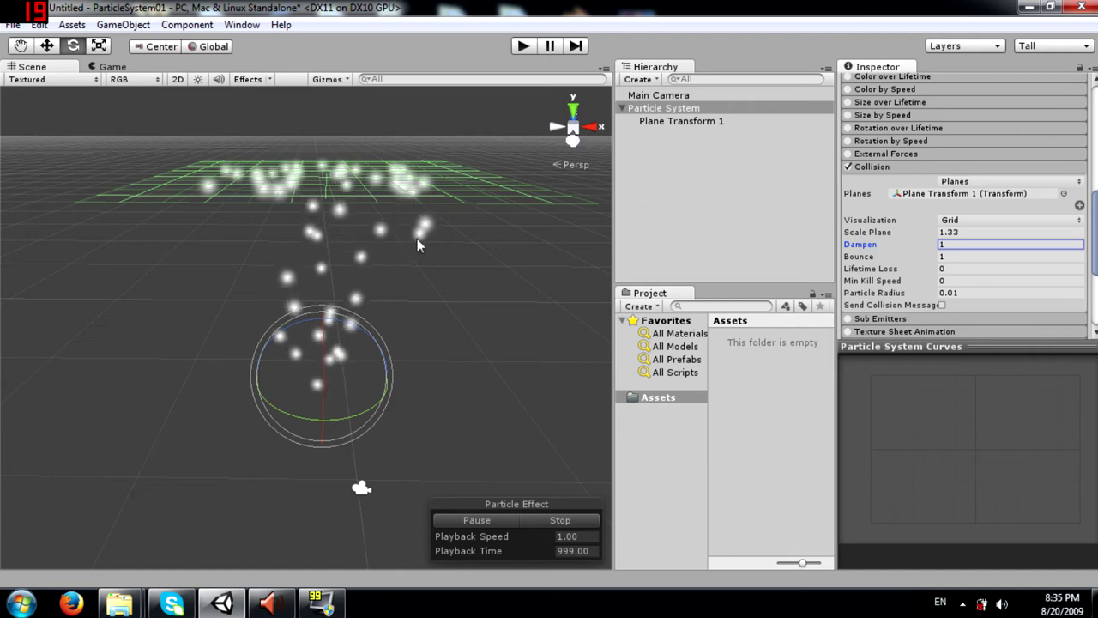
pyautogui.keyDown('alt'); pyautogui.moveTo(449, 277); pyautogui.dragTo(424, 167); pyautogui.keyUp('alt')
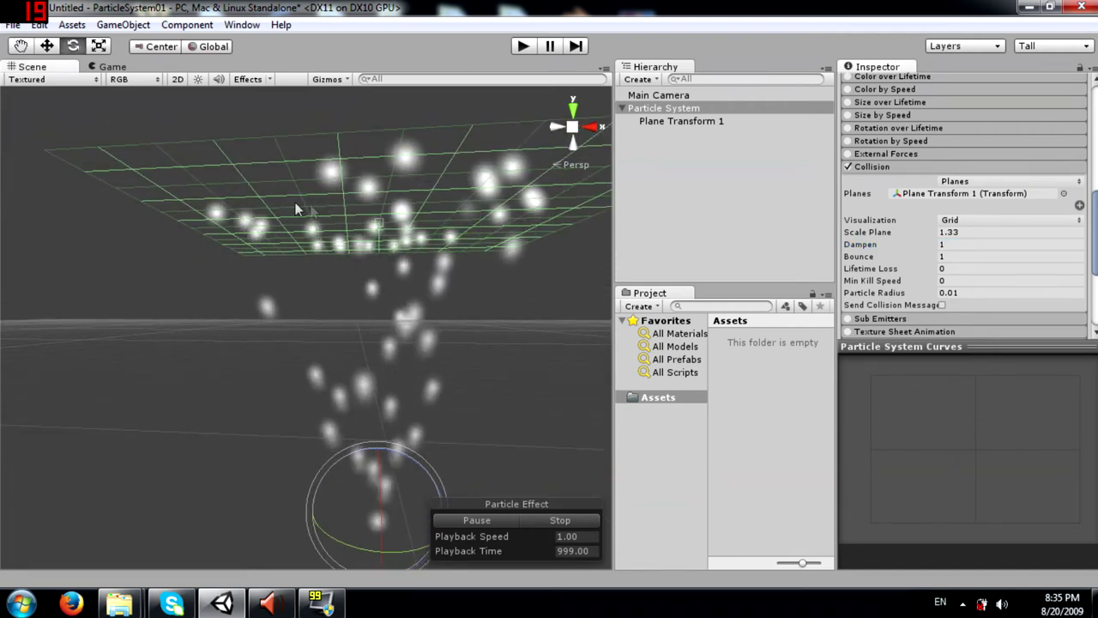
pyautogui.keyDown('alt'); pyautogui.moveTo(437, 176); pyautogui.dragTo(423, 258); pyautogui.keyUp('alt')
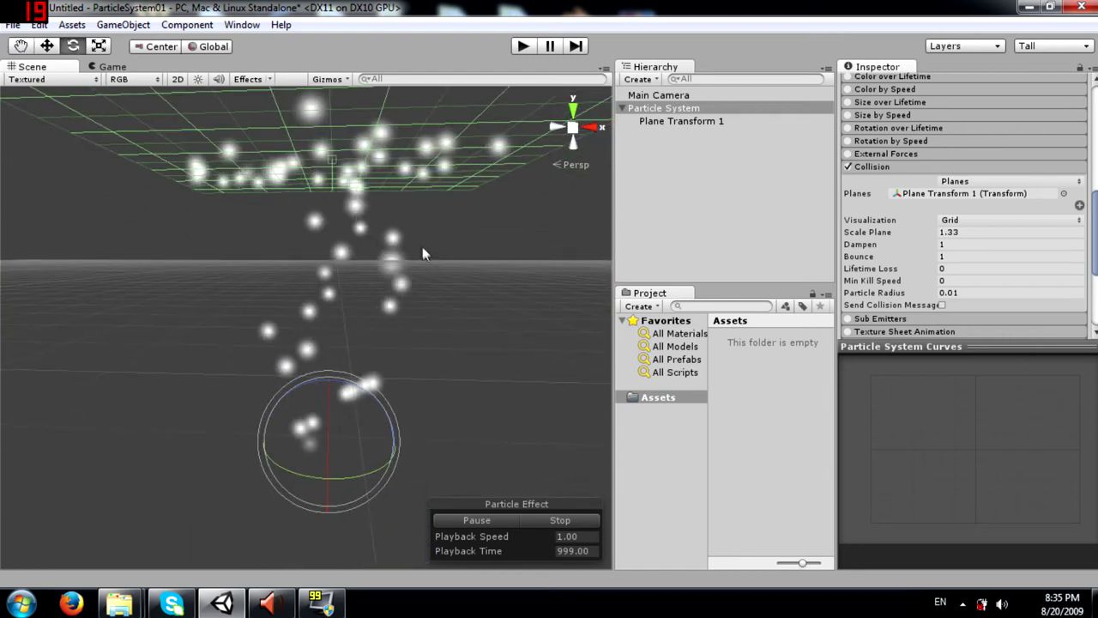
pyautogui.keyDown('alt'); pyautogui.moveTo(481, 176); pyautogui.dragTo(498, 203); pyautogui.keyUp('alt')
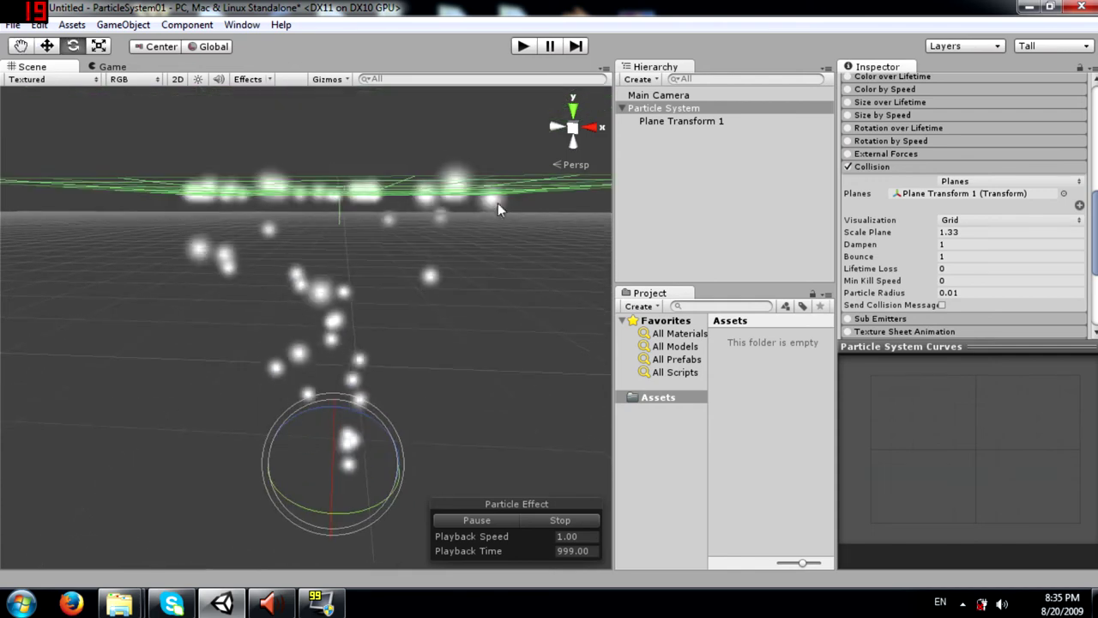
# Rotate Plane Transform 1 by about 180 degrees to flip its facing, and move it down to the base of the particle system
pyautogui.click(659, 122)
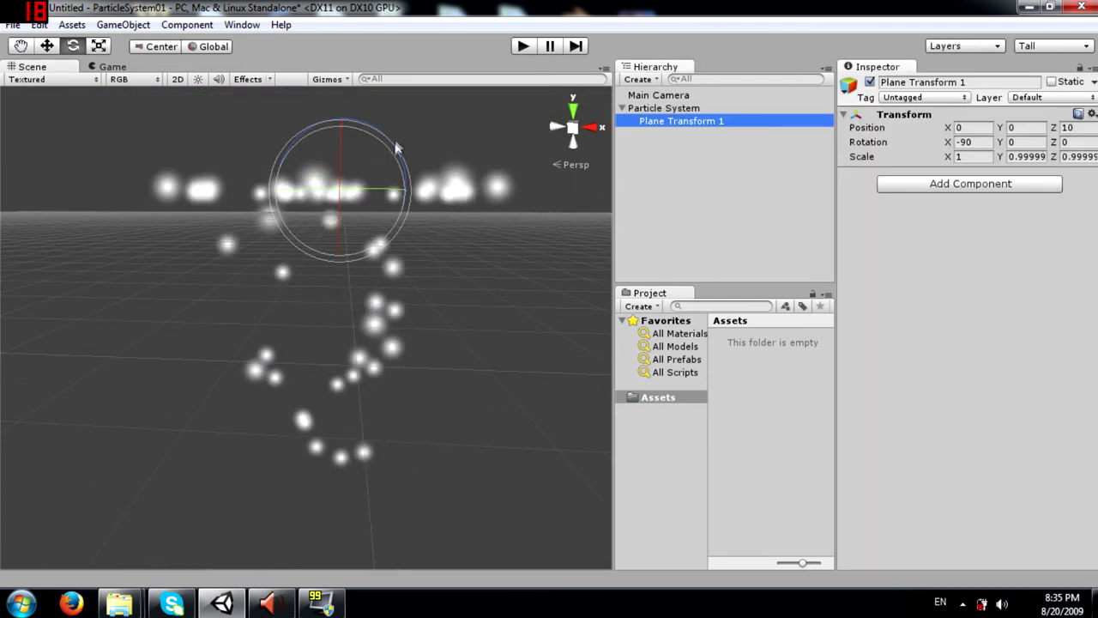
pyautogui.moveTo(377, 137); pyautogui.dragTo(418, 230)
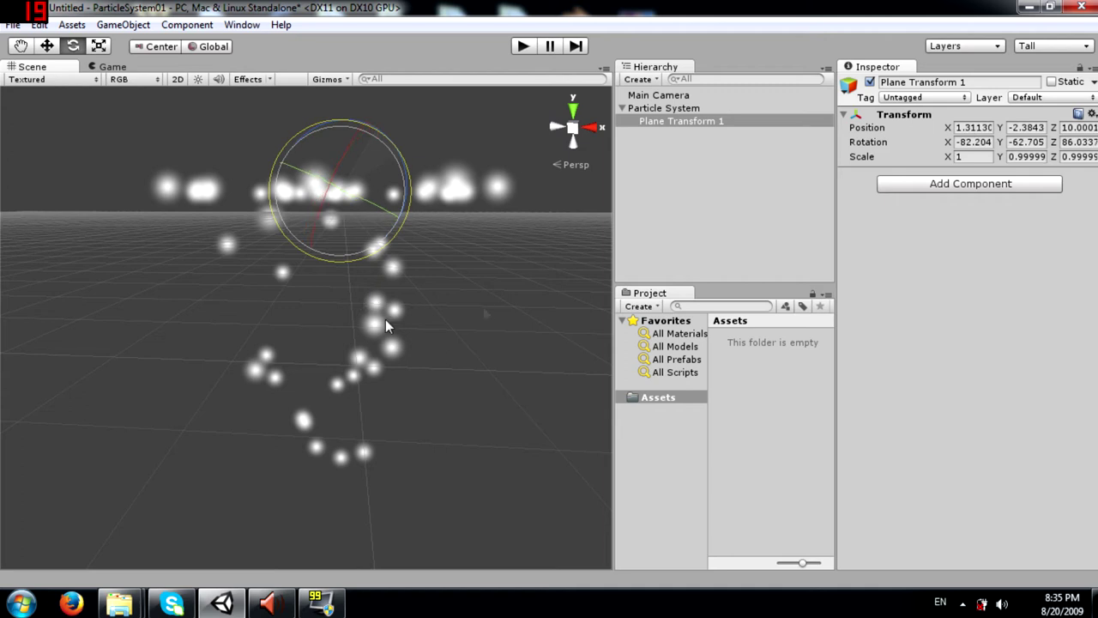
pyautogui.hotkey('ctrl', 'z')
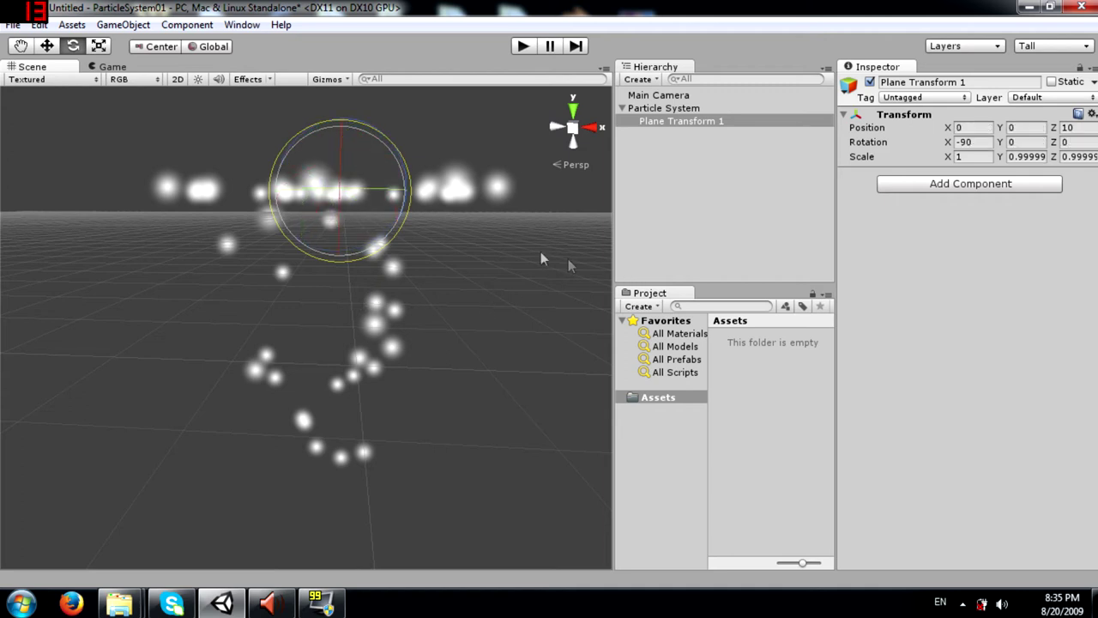
pyautogui.moveTo(365, 125); pyautogui.dragTo(477, 174)
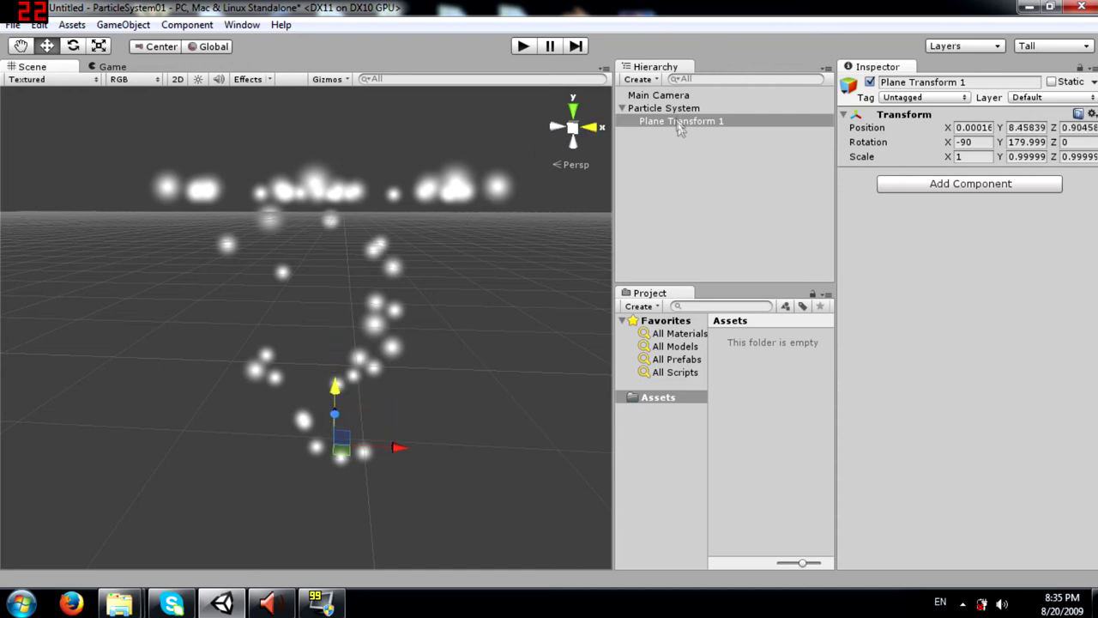
# Raise the Particle System to about Y 5.46 and lower Plane Transform 1 to about Z -1.57 beneath the emitter
pyautogui.keyDown('alt'); pyautogui.moveTo(245, 315); pyautogui.dragTo(254, 208); pyautogui.keyUp('alt')
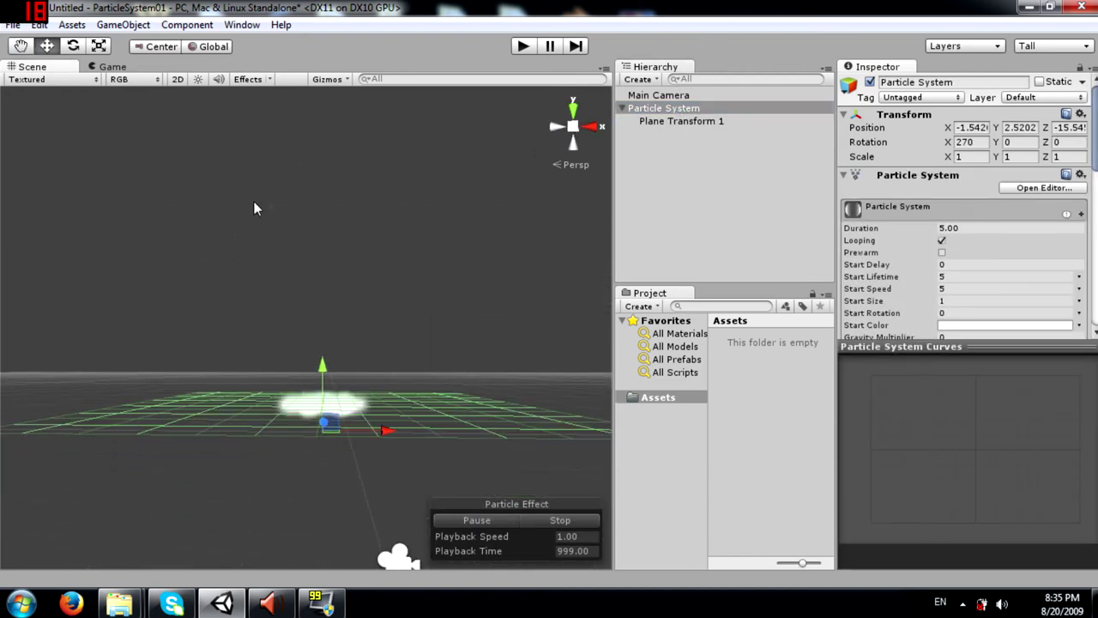
pyautogui.click(646, 124)
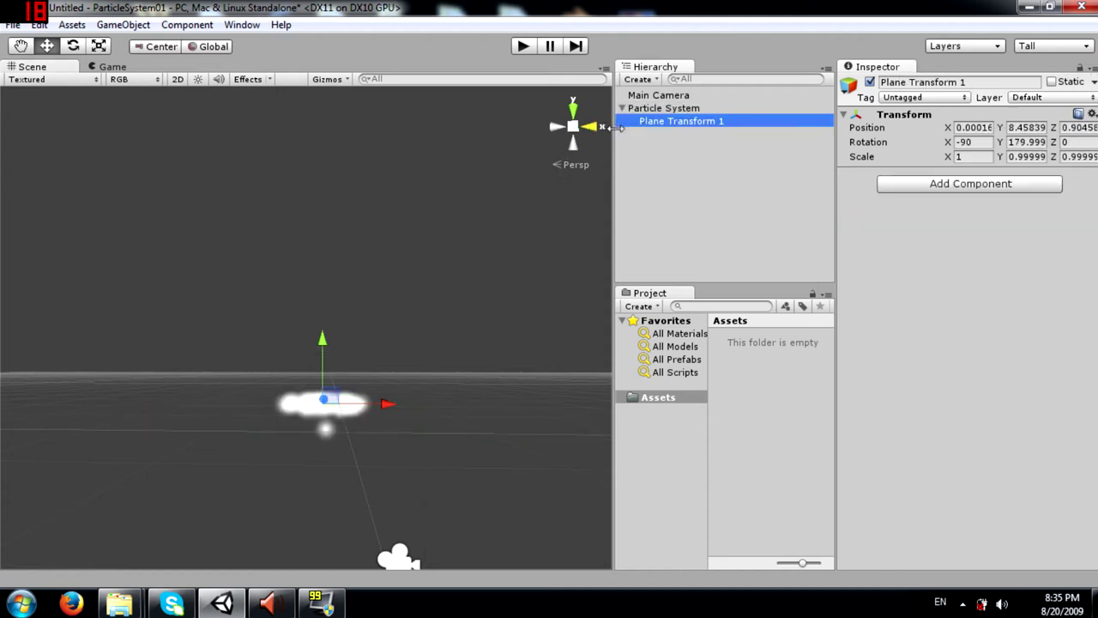
pyautogui.moveTo(323, 369); pyautogui.dragTo(328, 285)
pyautogui.click(687, 123)
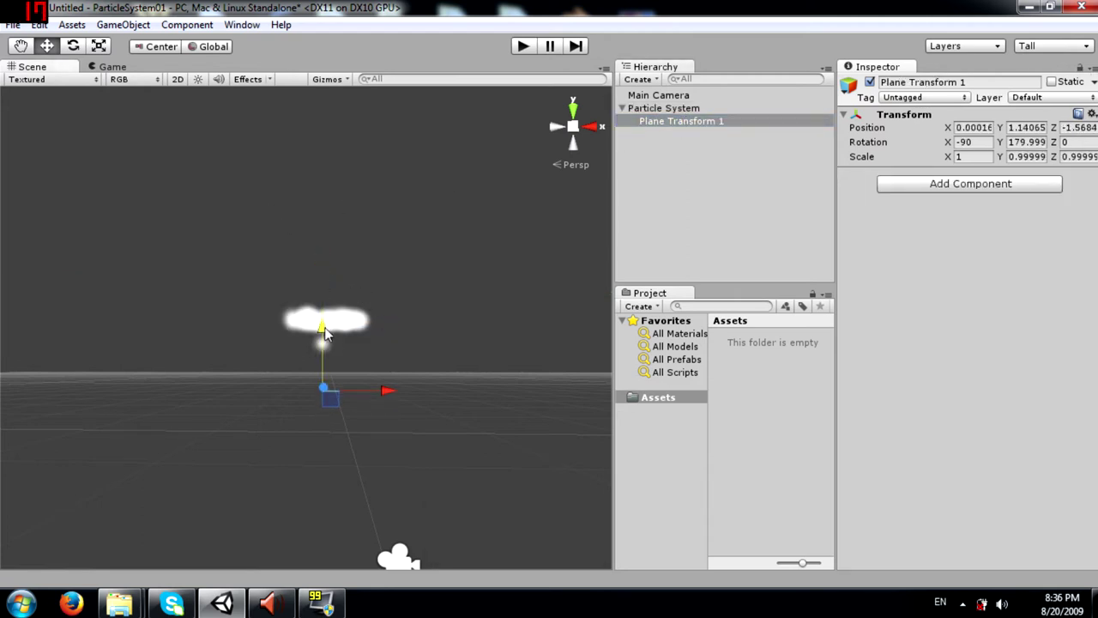
# Set the Particle System's Gravity Multiplier to 1 so the particles fall onto the collision plane
pyautogui.click(667, 107)
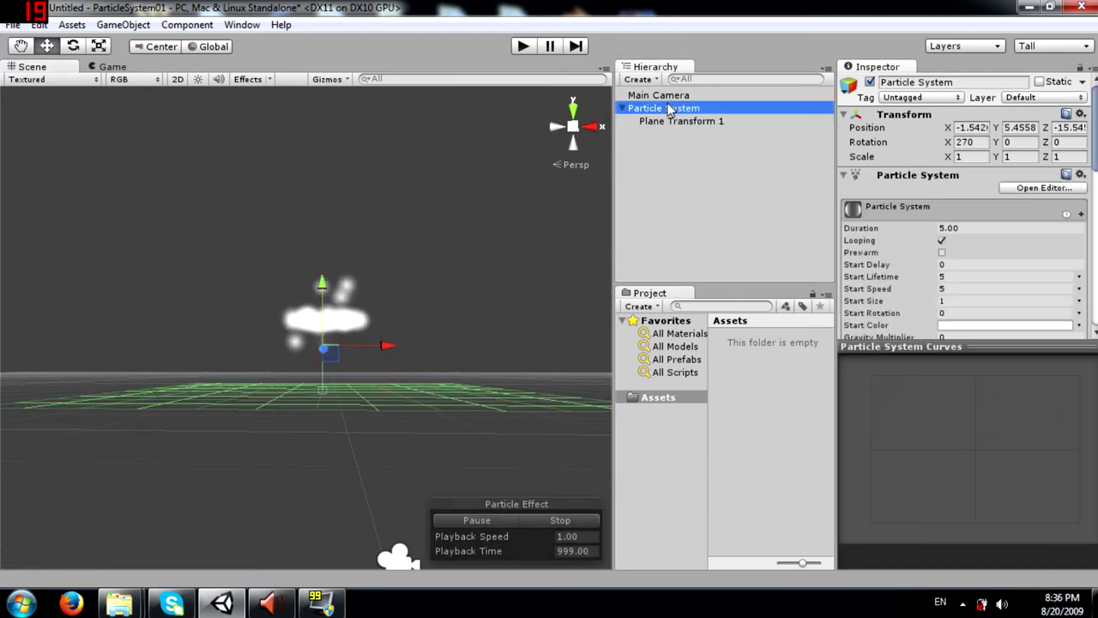
pyautogui.scroll(-3, 938, 255)
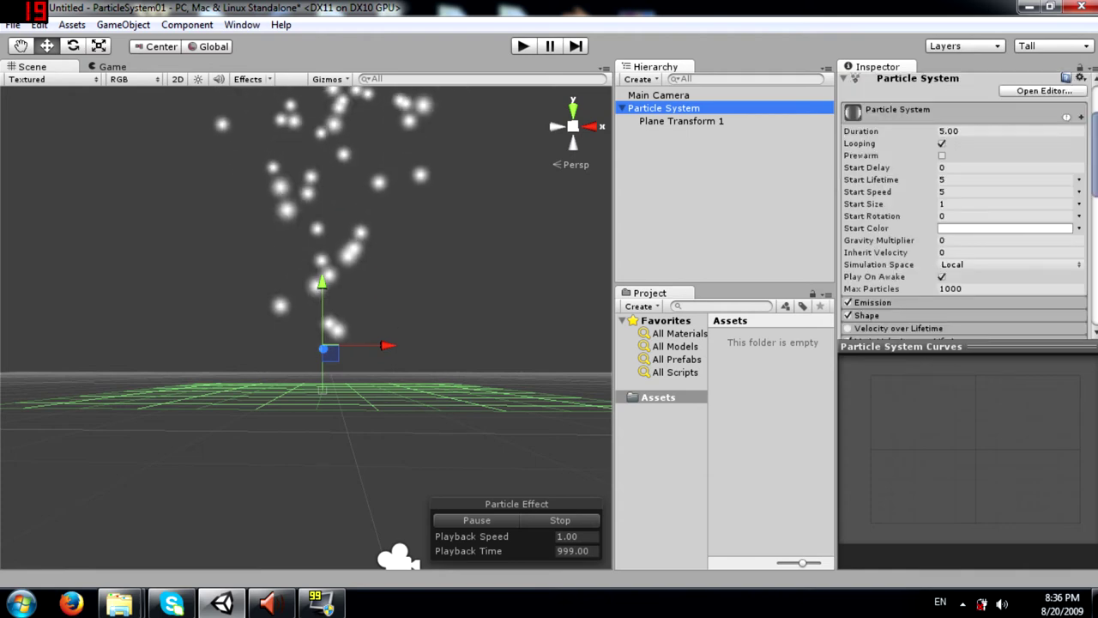
pyautogui.click(944, 240)
pyautogui.write('1')
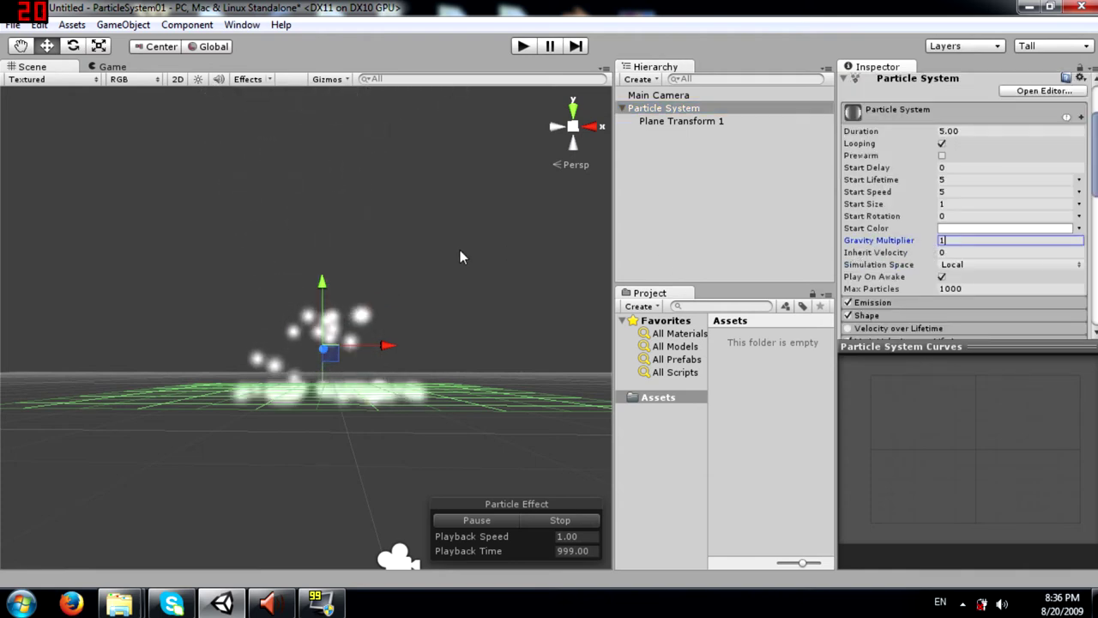
pyautogui.keyDown('alt'); pyautogui.moveTo(387, 261); pyautogui.dragTo(414, 353); pyautogui.keyUp('alt')
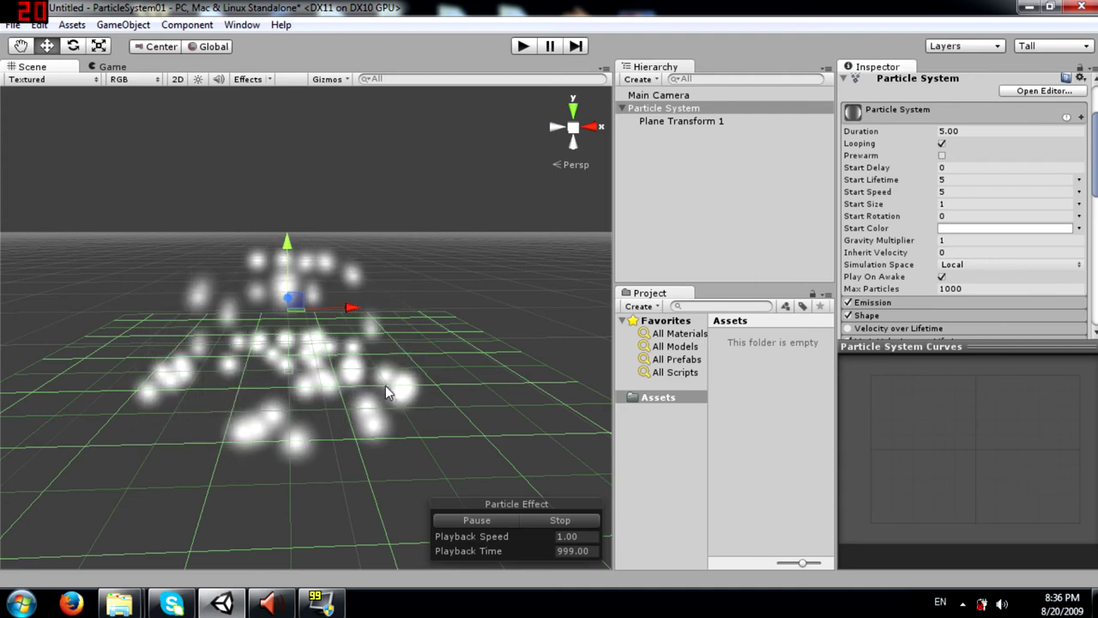
# Try a Dampen of 0.001 in the Collision module, and reset Dampen to 0
pyautogui.scroll(-10, 884, 202)
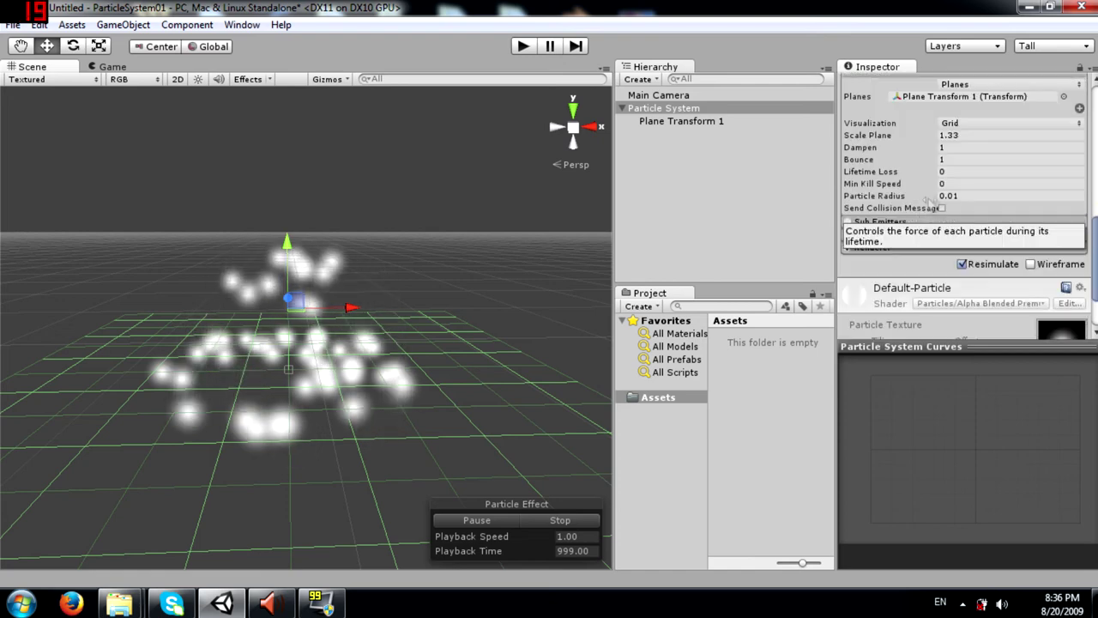
pyautogui.click(903, 149)
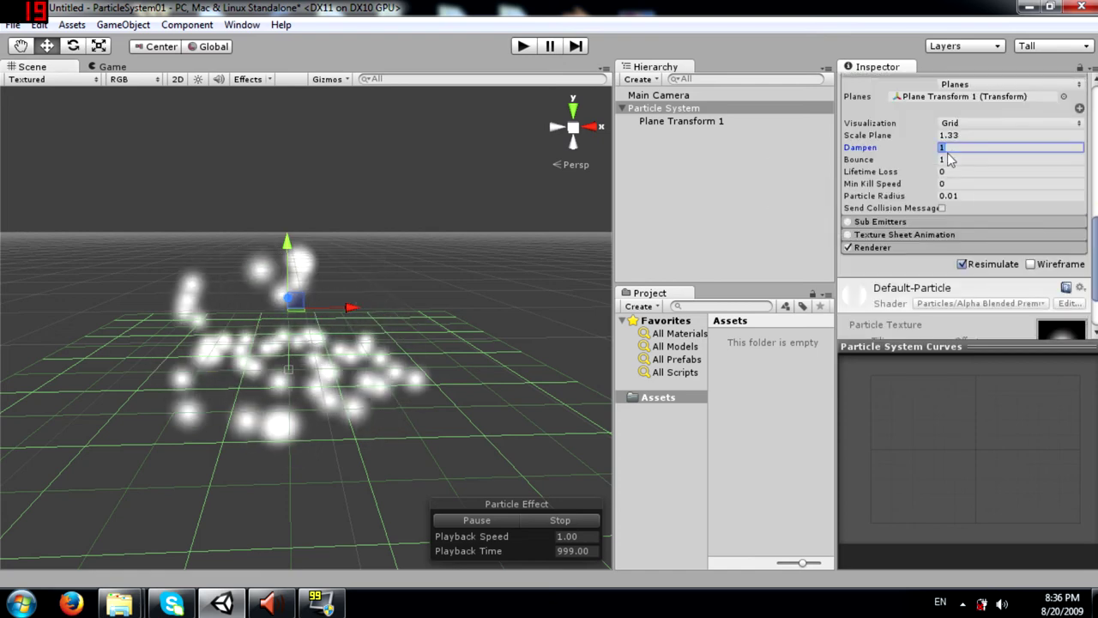
pyautogui.write('0.001')
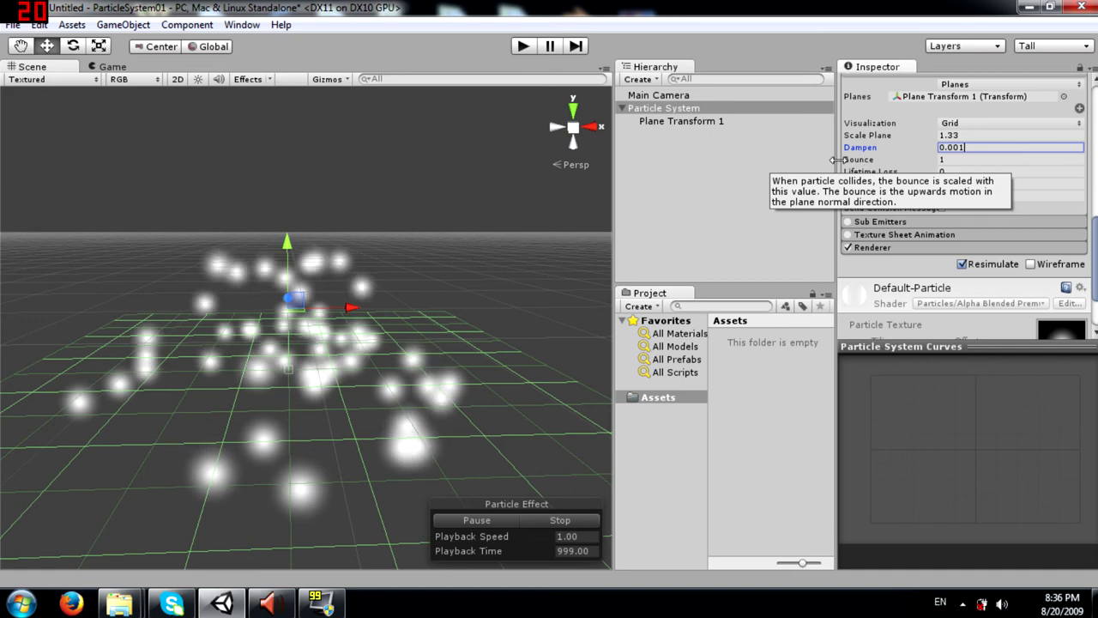
pyautogui.press('BackSpace')
pyautogui.press('BackSpace')
pyautogui.press('BackSpace')
pyautogui.press('BackSpace')
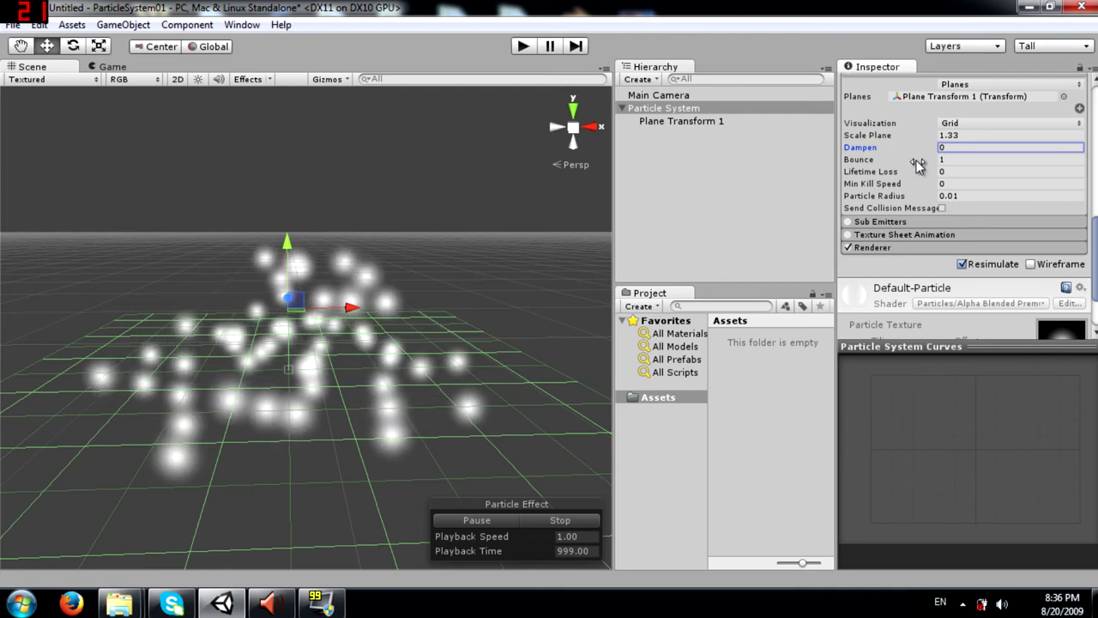
# Increase the Collision module's Bounce, trying 1.6 and settling on 2
pyautogui.moveTo(916, 160)
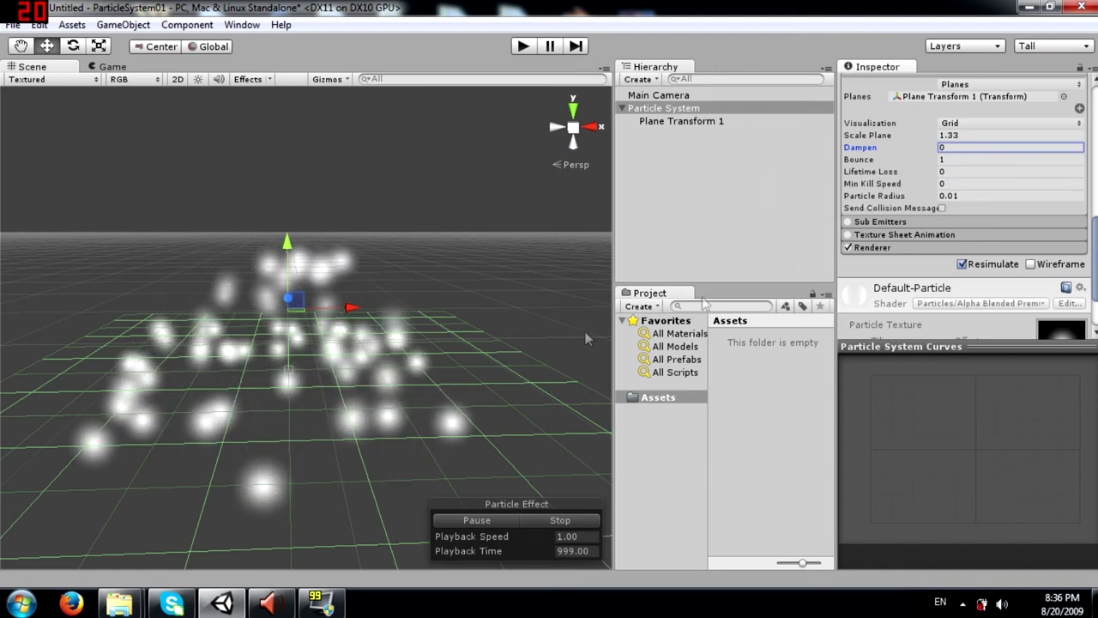
pyautogui.click(929, 162)
pyautogui.moveTo(929, 161); pyautogui.dragTo(948, 168)
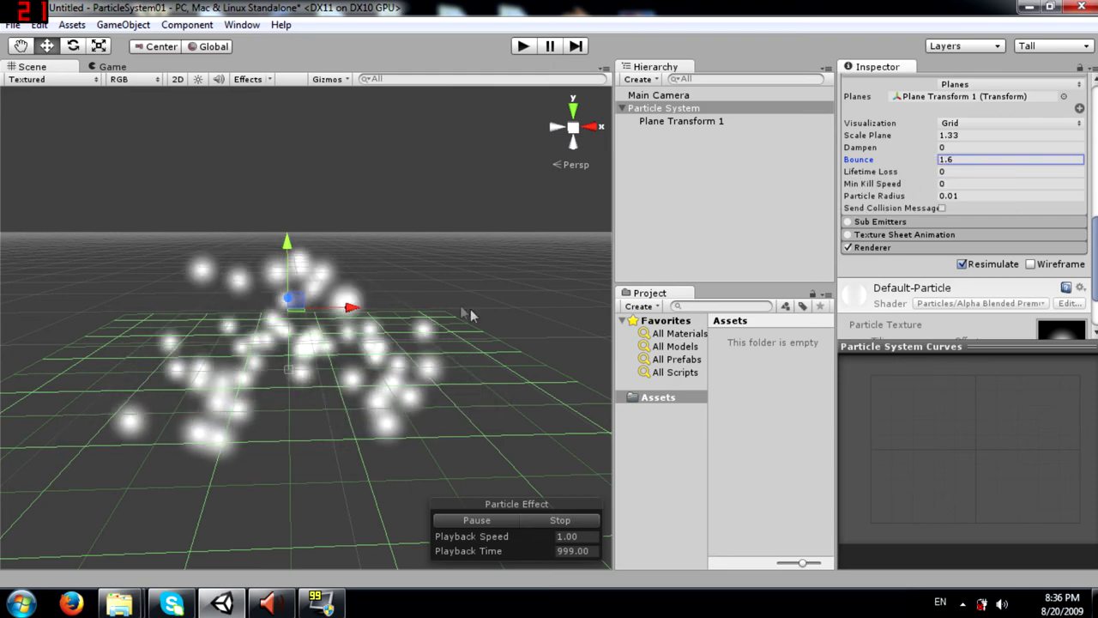
pyautogui.moveTo(938, 176); pyautogui.dragTo(943, 172)
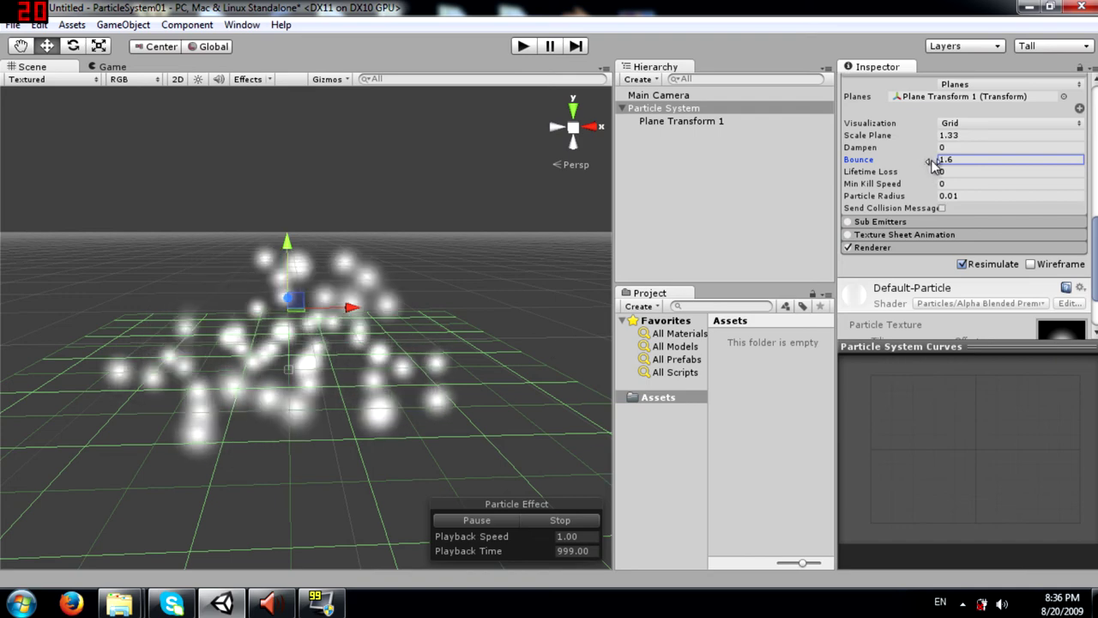
# Raise the Particle System to about Y 8.01 and move Plane Transform 1 farther below it for a longer fall
pyautogui.moveTo(285, 243); pyautogui.dragTo(300, 147)
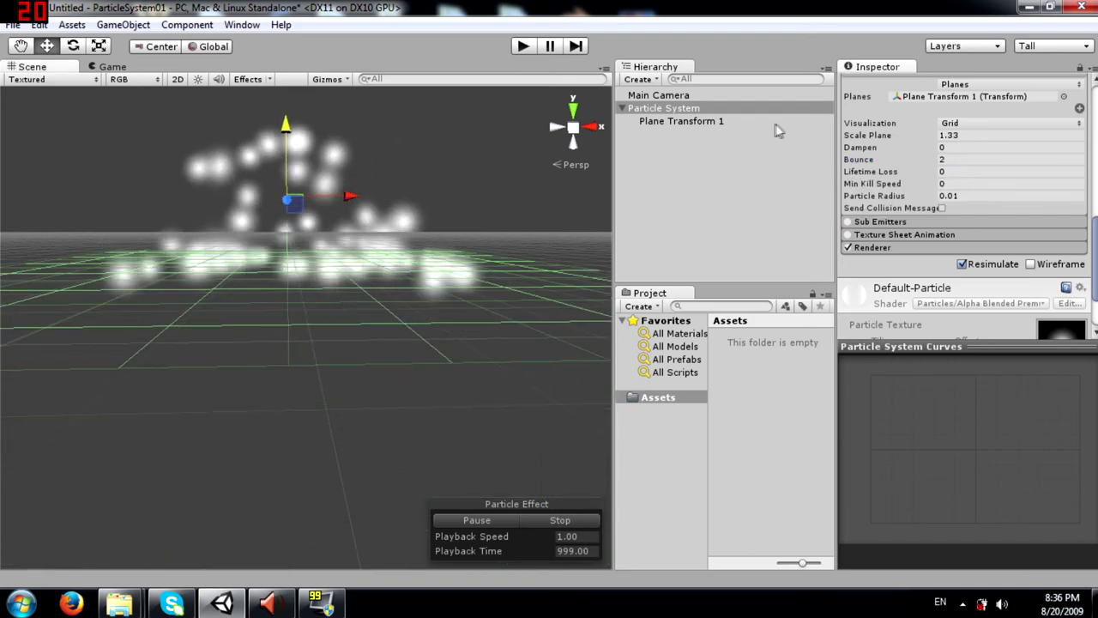
pyautogui.click(705, 122)
pyautogui.click(282, 236)
pyautogui.click(673, 109)
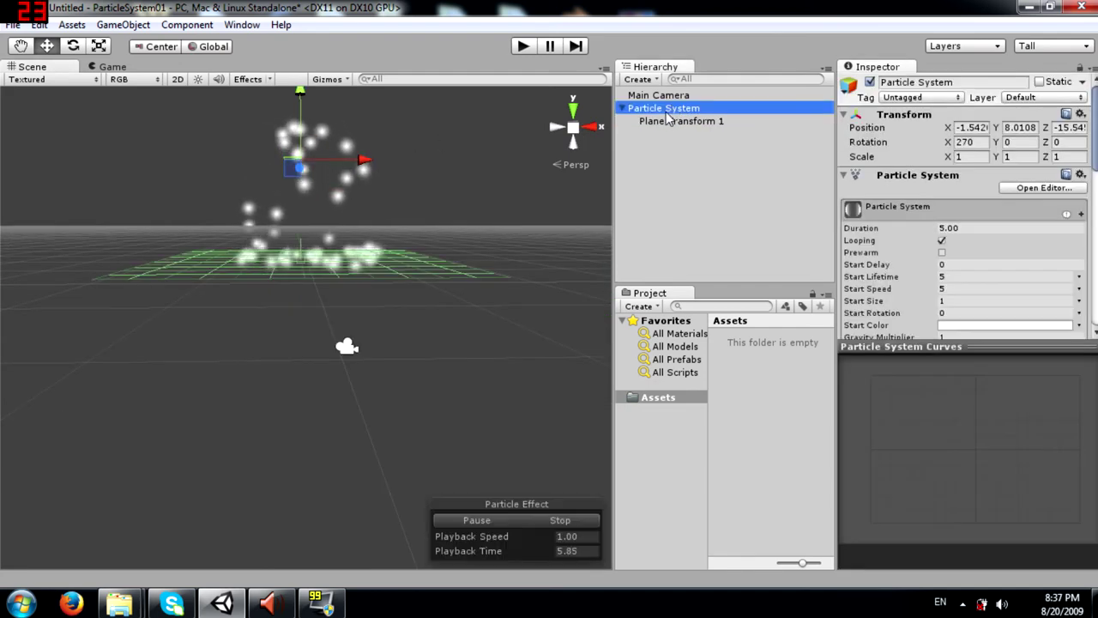
pyautogui.keyDown('alt'); pyautogui.scroll(3, 417, 363); pyautogui.keyUp('alt')
pyautogui.keyDown('alt'); pyautogui.scroll(3, 417, 364); pyautogui.keyUp('alt')
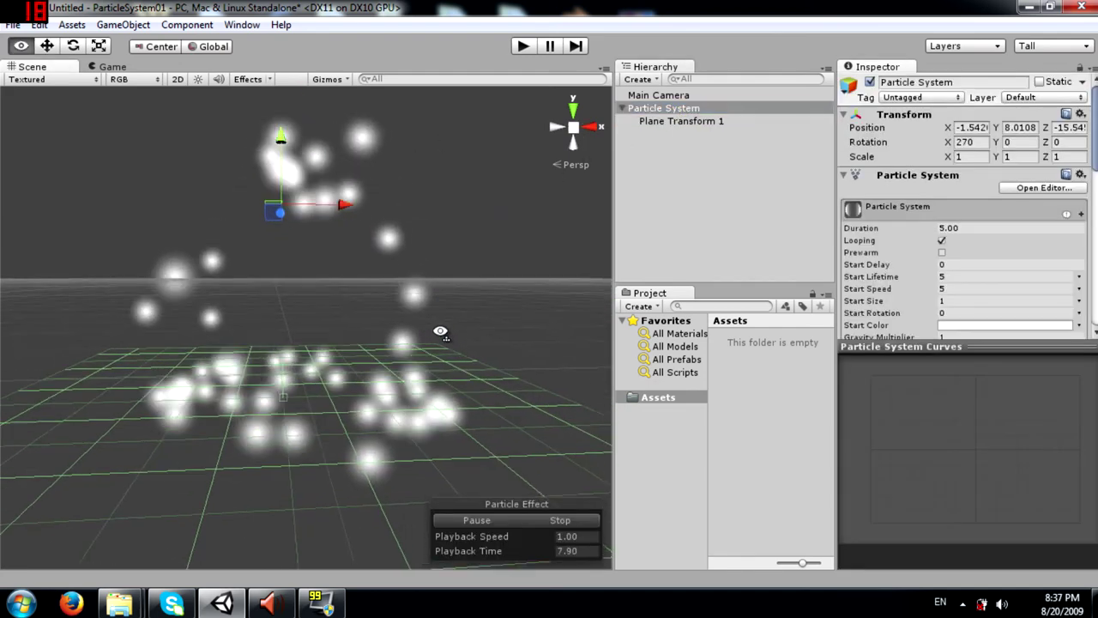
# Test a Lifetime Loss of 1 in the Collision module, and return it to 0
pyautogui.scroll(-5, 1004, 292)
pyautogui.scroll(-5, 1023, 261)
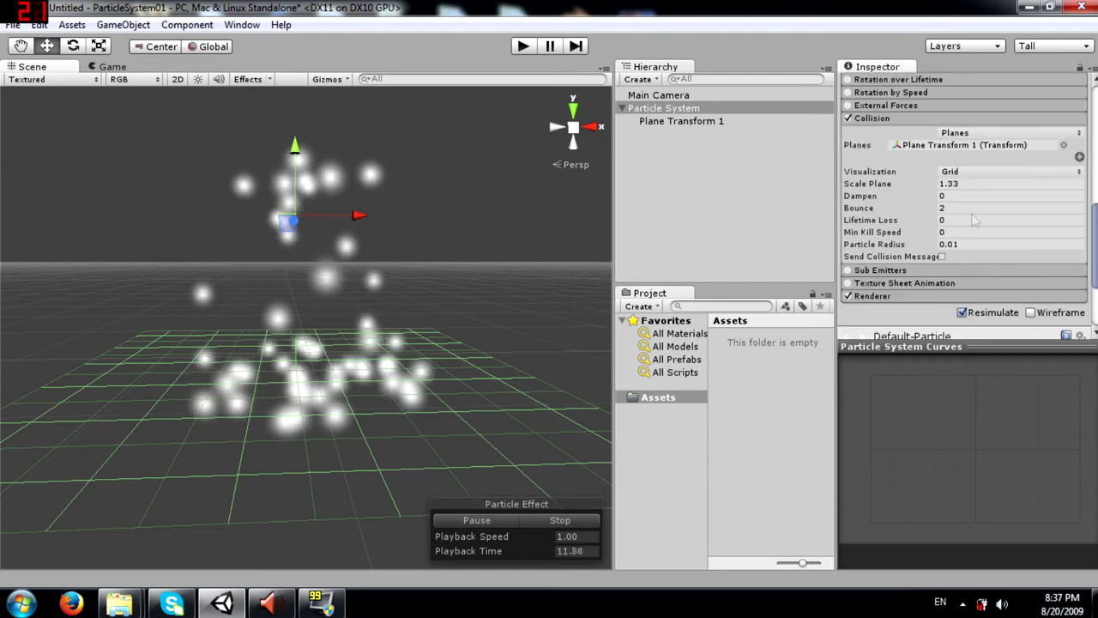
pyautogui.moveTo(914, 218)
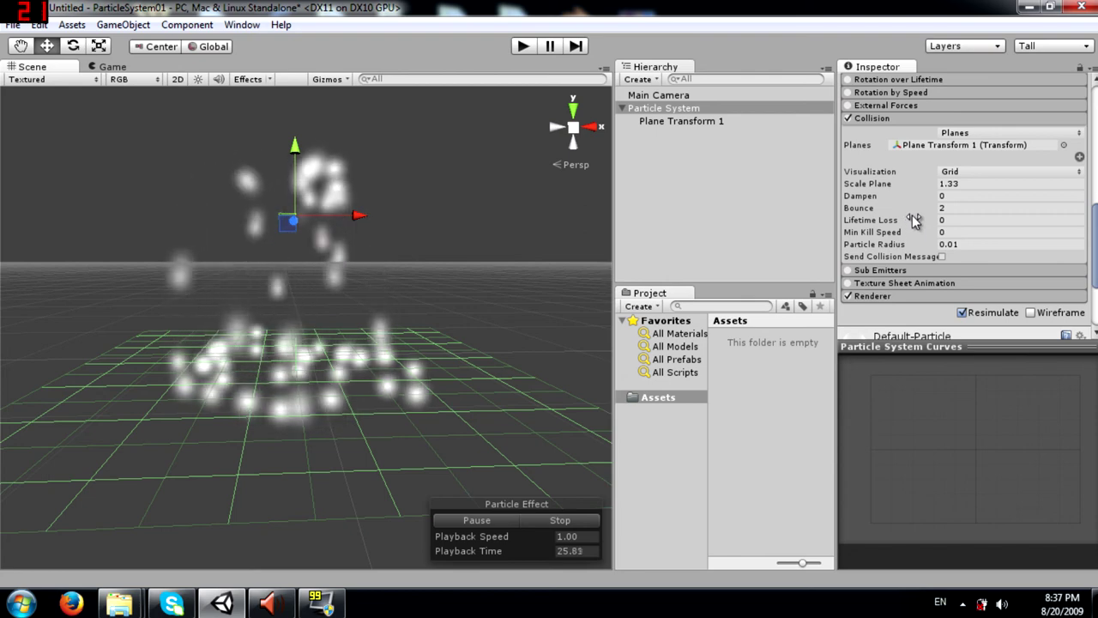
pyautogui.click(952, 221)
pyautogui.write('1')
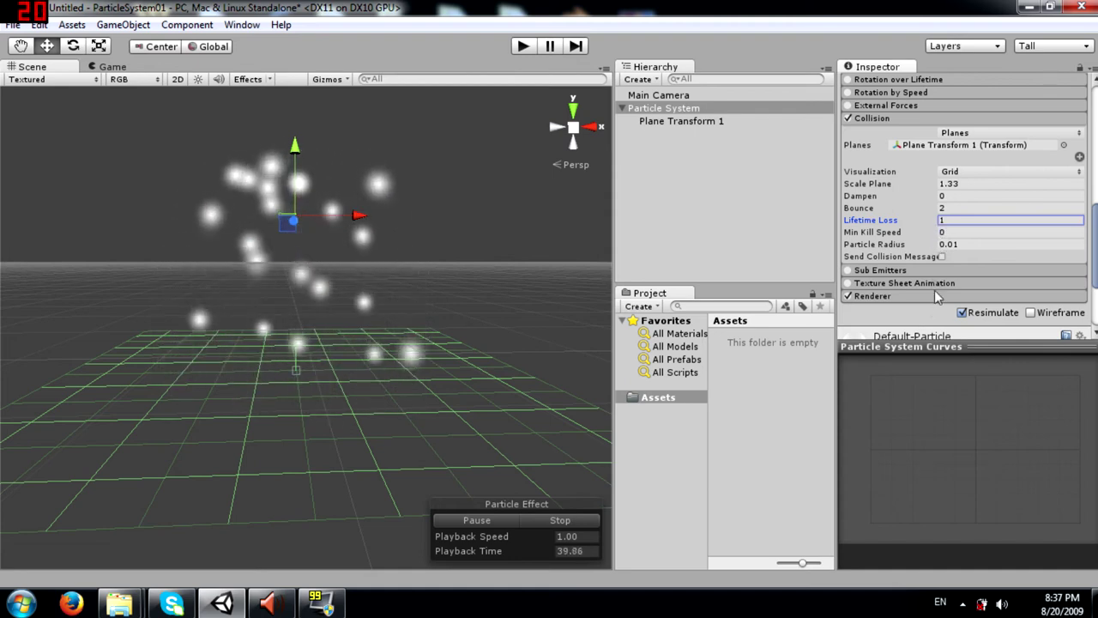
pyautogui.moveTo(922, 222); pyautogui.dragTo(889, 225)
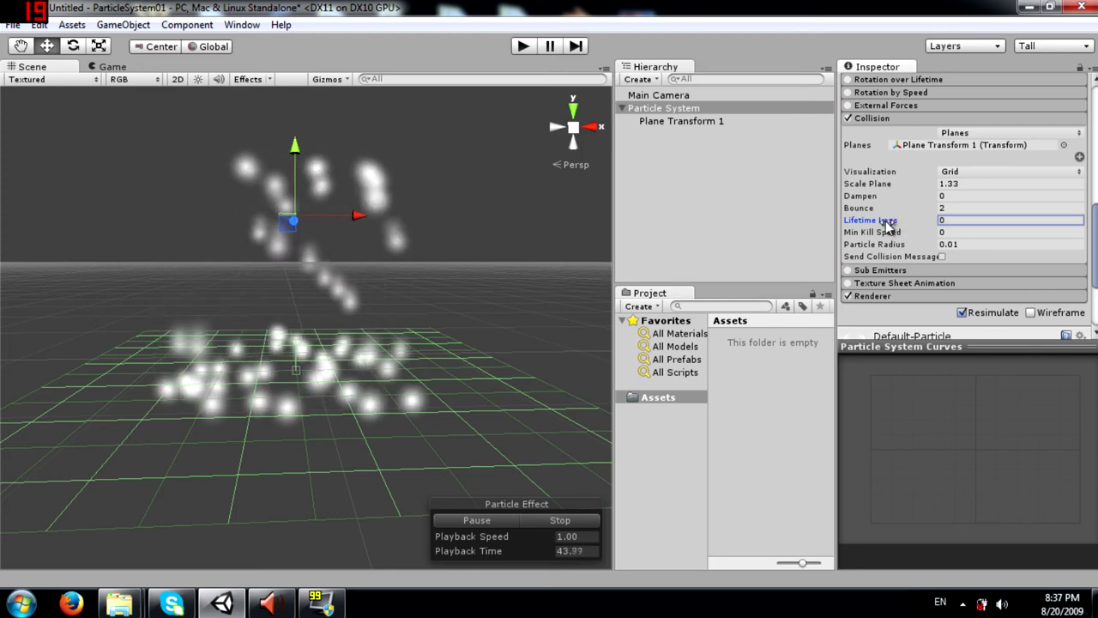
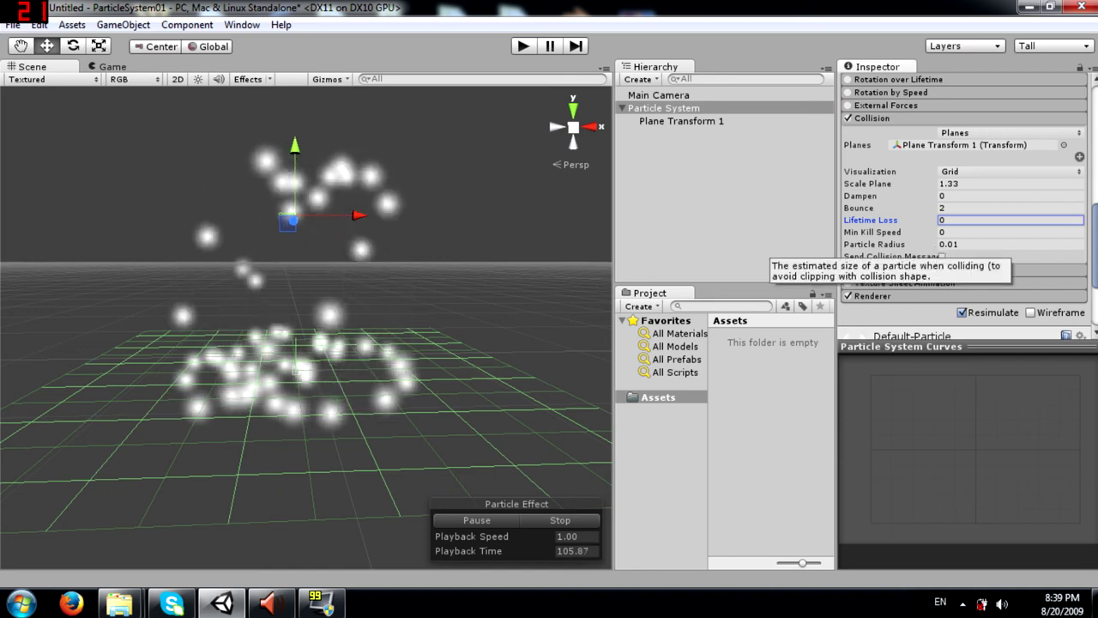
# Enable Send Collision Messages for the Particle System's Collision module
pyautogui.click(943, 256)
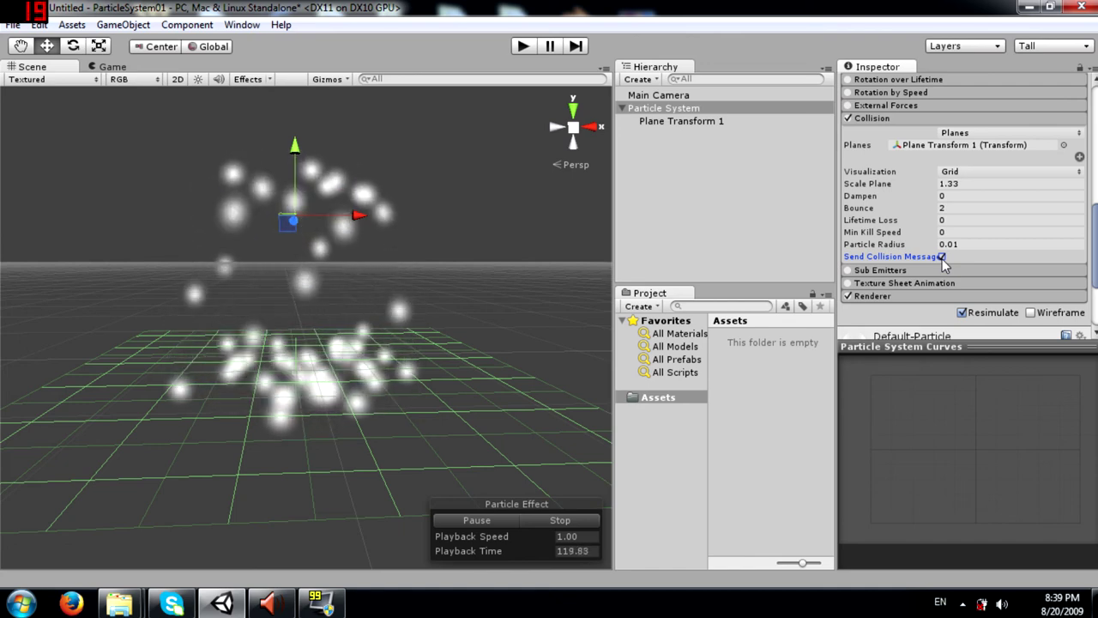
# Enable the Particle System's Sub Emitters module and stop the particle simulation
pyautogui.click(872, 118)
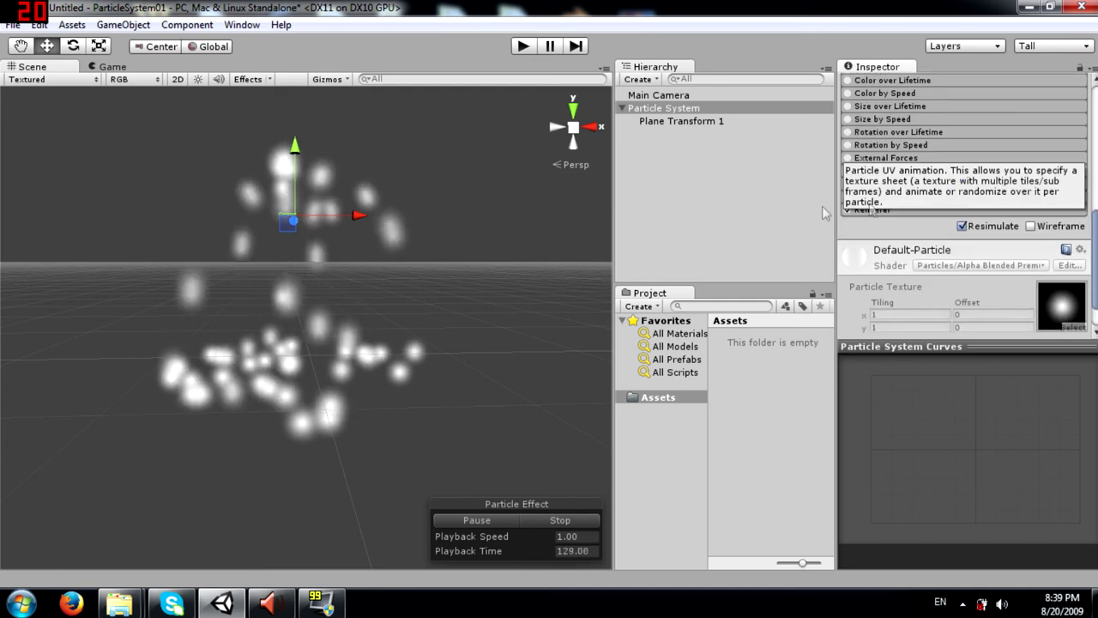
pyautogui.click(895, 182)
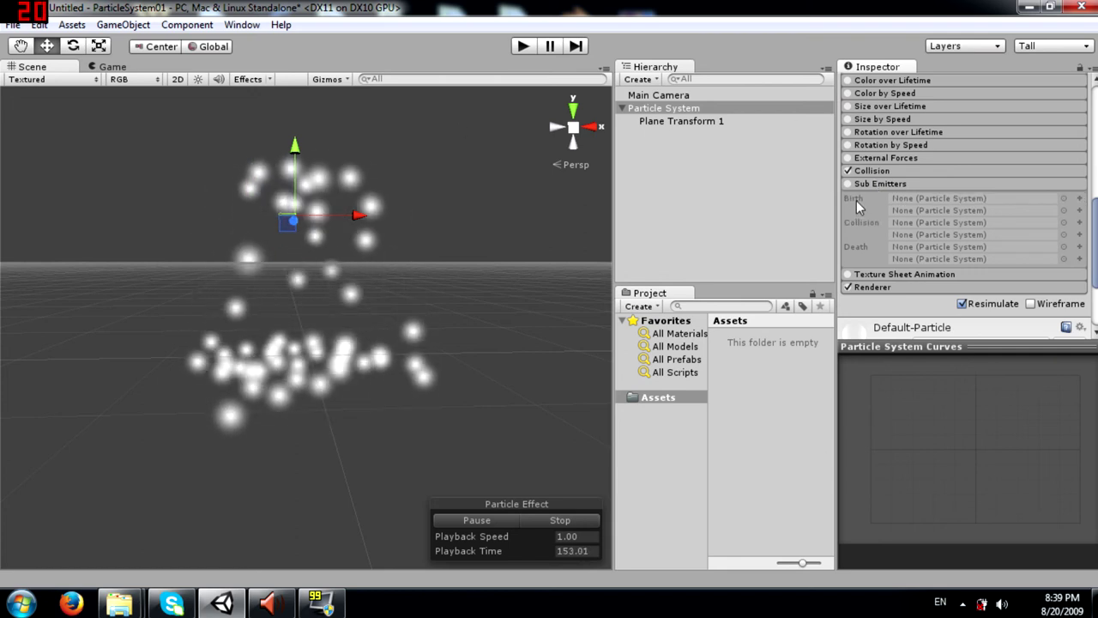
pyautogui.click(848, 184)
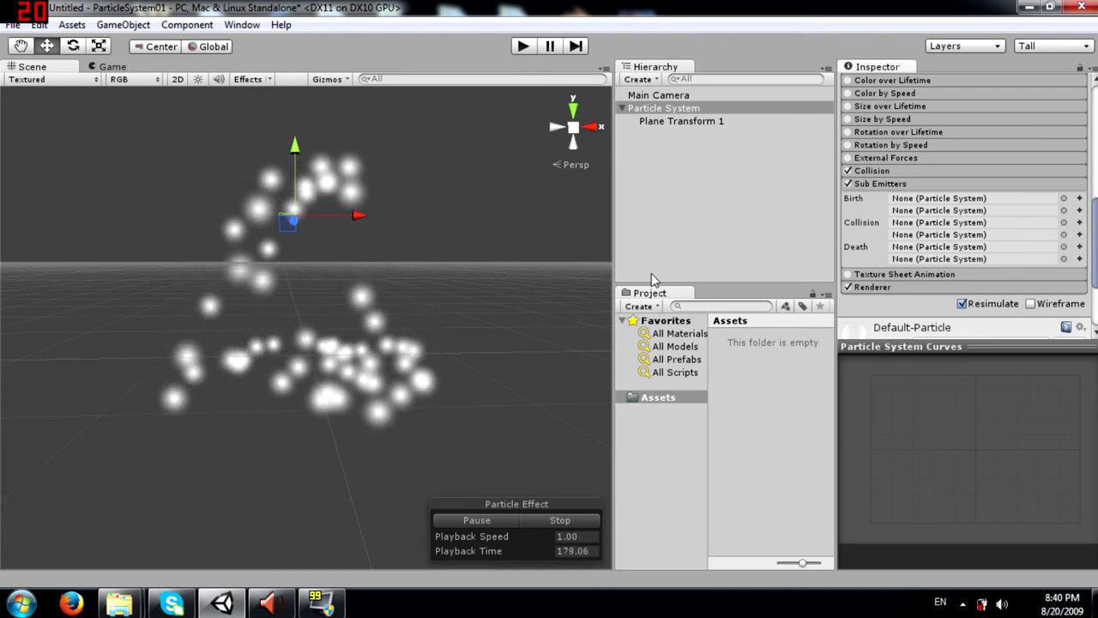
pyautogui.click(564, 521)
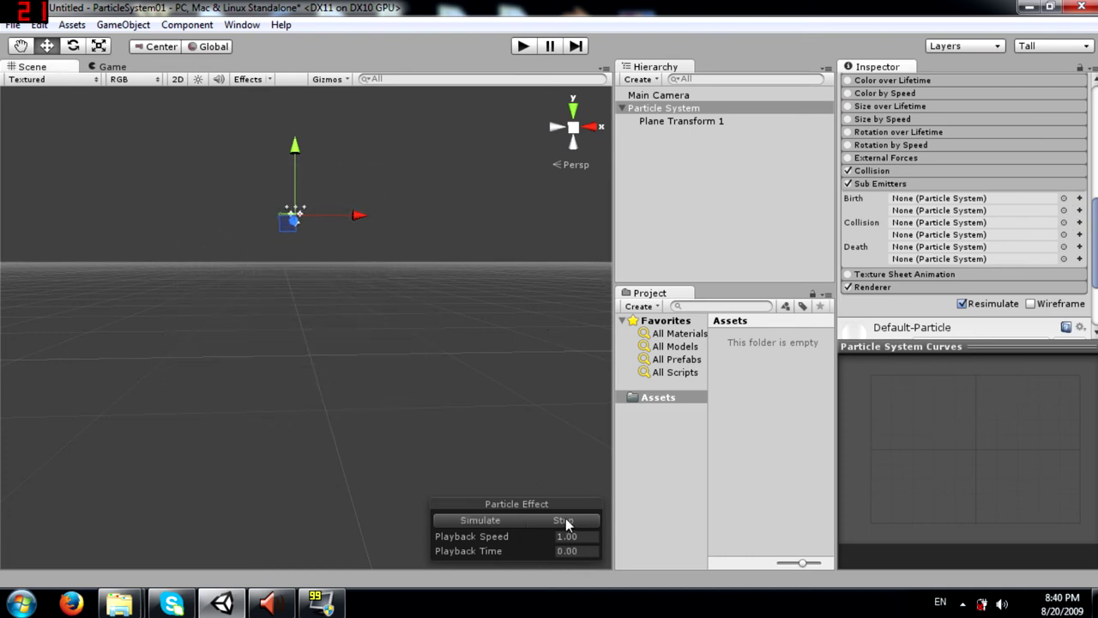
# Add a new sub emitter to each of the two Collision slots and watch the resulting particles in the scene
pyautogui.click(1080, 222)
pyautogui.click(1080, 234)
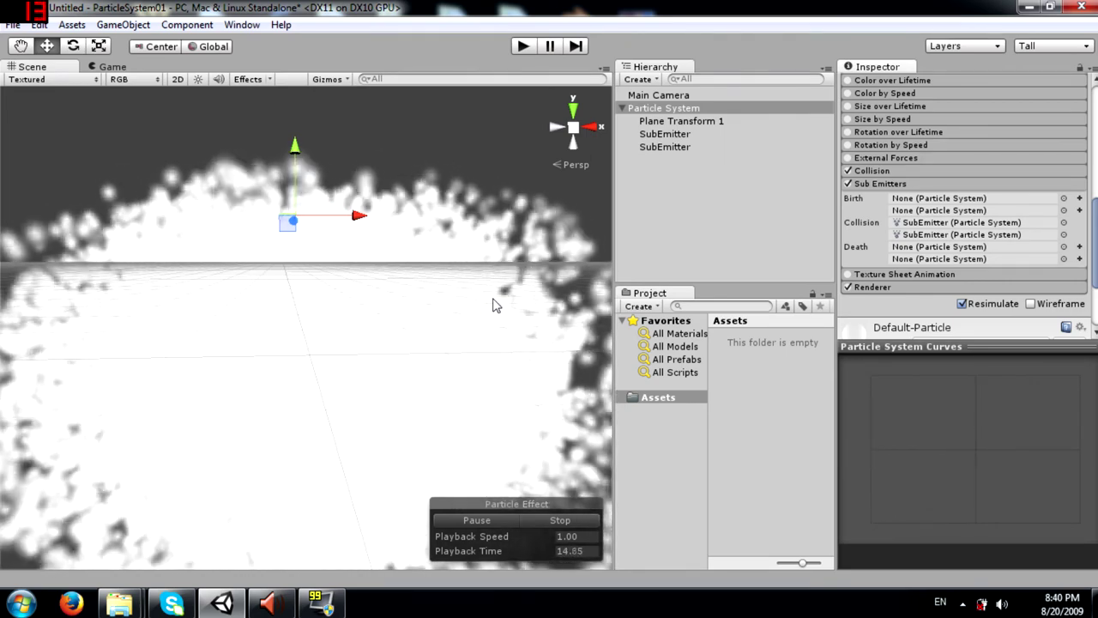
pyautogui.keyDown('alt'); pyautogui.moveTo(309, 423); pyautogui.dragTo(382, 286); pyautogui.keyUp('alt')
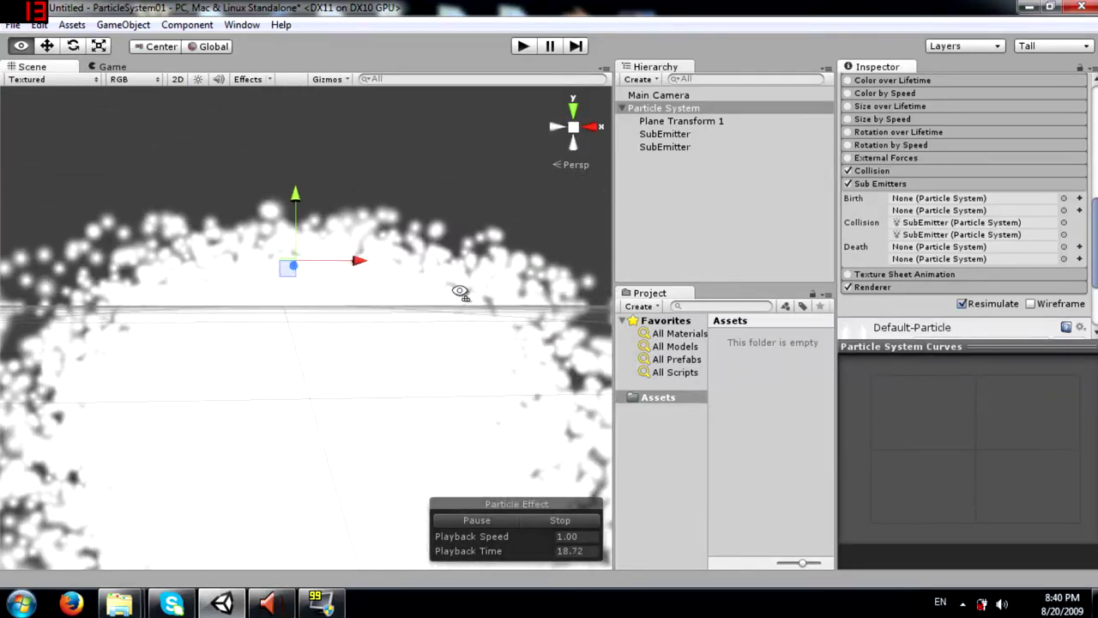
pyautogui.scroll(-10, 461, 312)
pyautogui.scroll(5, 461, 319)
pyautogui.keyDown('alt'); pyautogui.moveTo(461, 318); pyautogui.dragTo(431, 284); pyautogui.keyUp('alt')
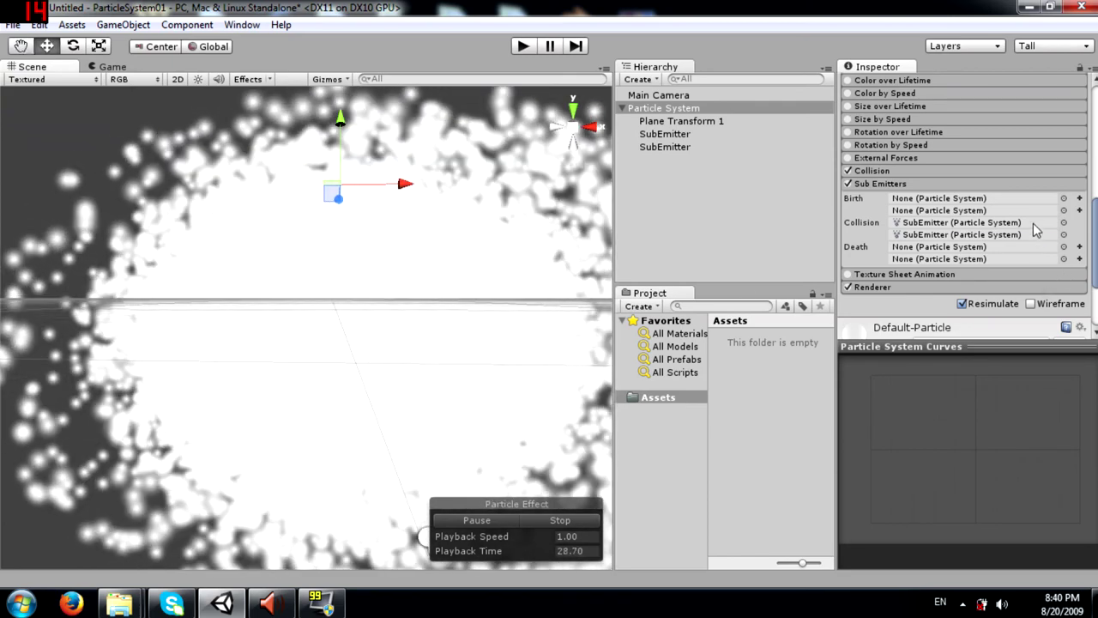
# Clear both Collision sub emitter slots and delete the two SubEmitter objects under Particle System
pyautogui.click(1034, 223)
pyautogui.press('Delete')
pyautogui.click(1034, 231)
pyautogui.press('Delete')
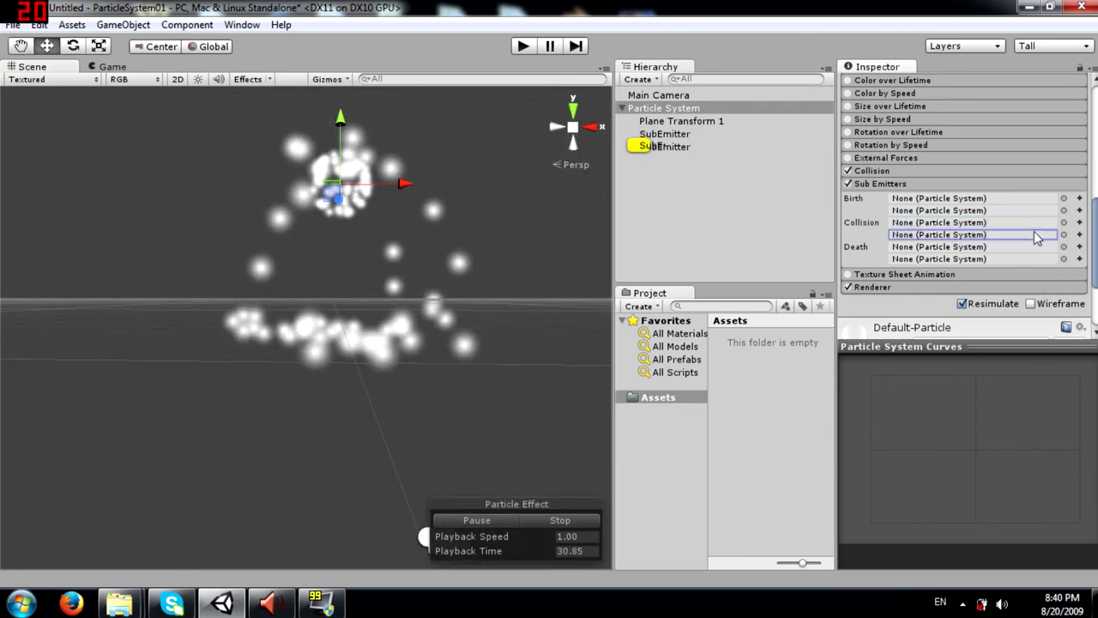
pyautogui.click(675, 135)
pyautogui.press('Delete')
pyautogui.click(676, 134)
pyautogui.press('Delete')
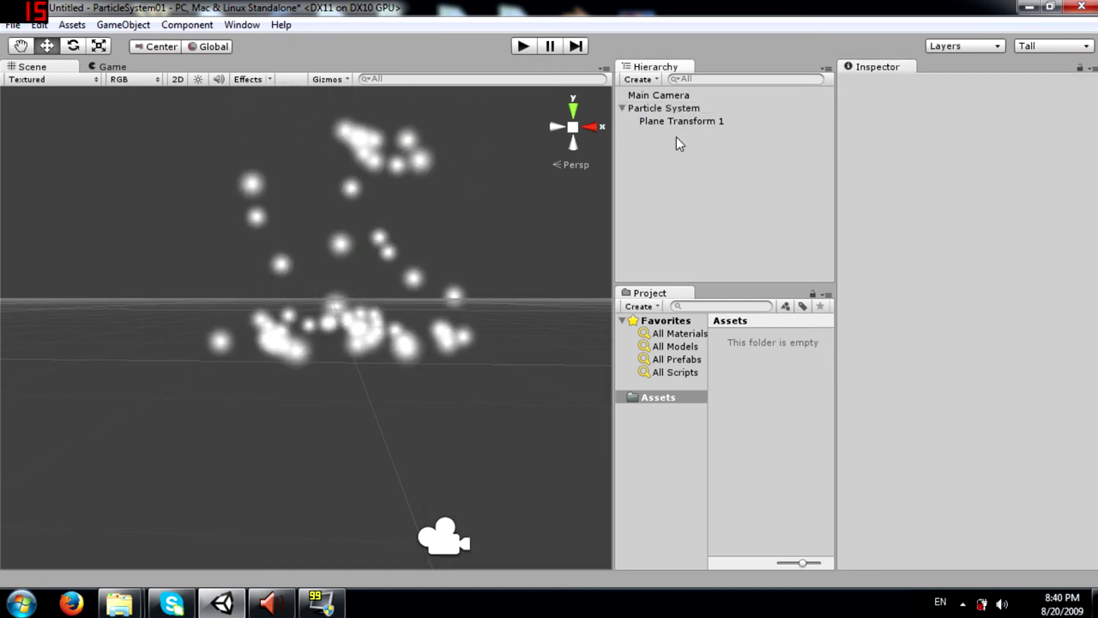
# Try a Birth sub emitter on Particle System, replace it with a Death sub emitter, and restart the simulation
pyautogui.click(668, 109)
pyautogui.scroll(-10, 961, 241)
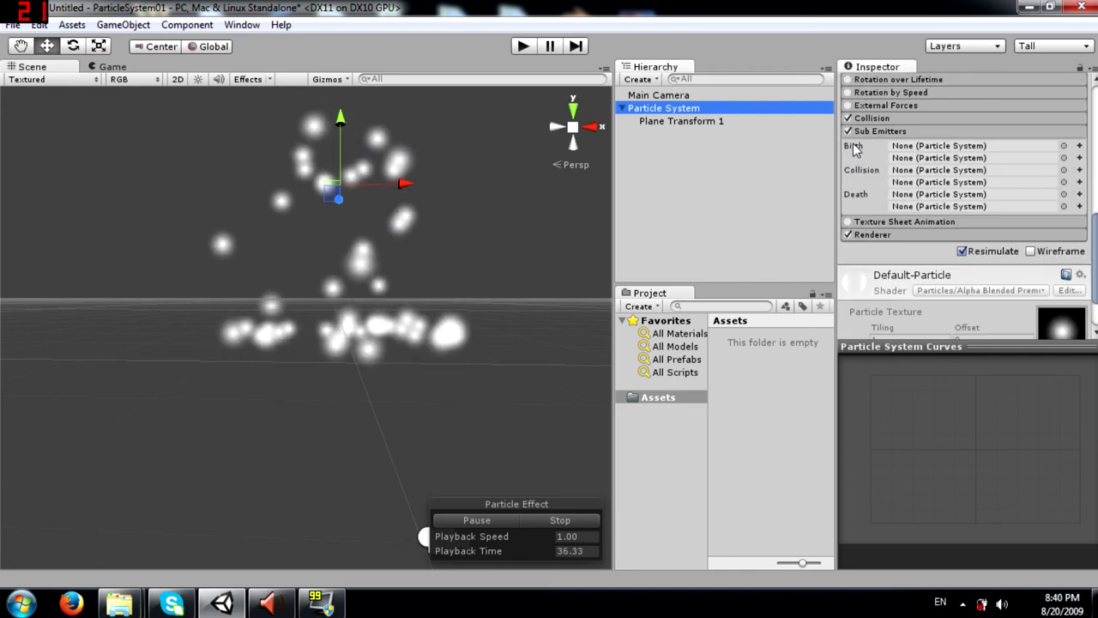
pyautogui.click(854, 150)
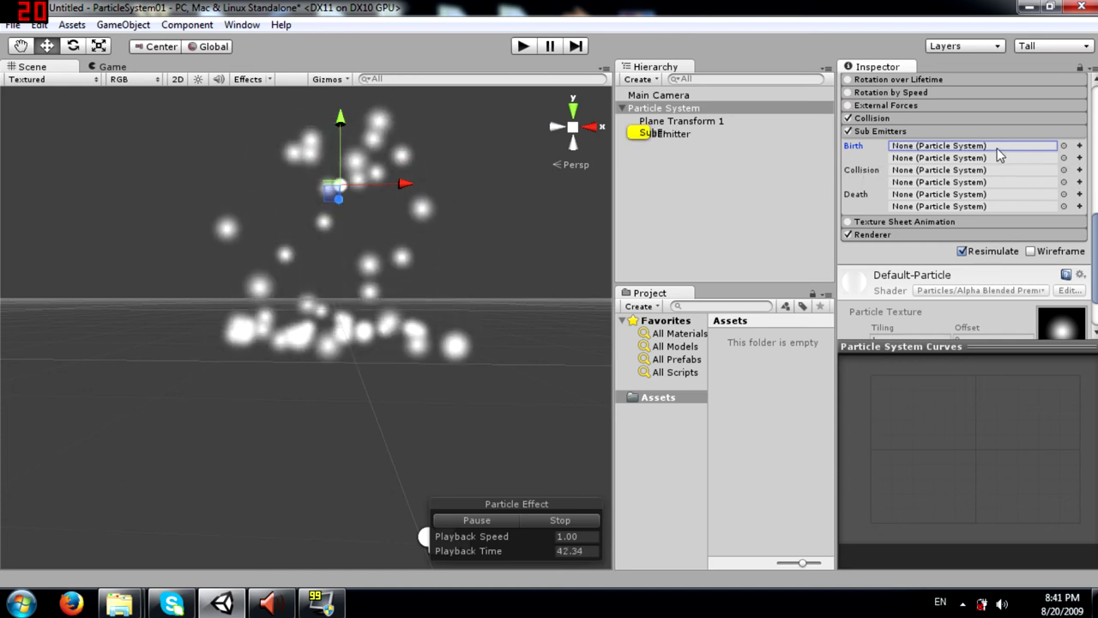
pyautogui.scroll(-2, 1005, 187)
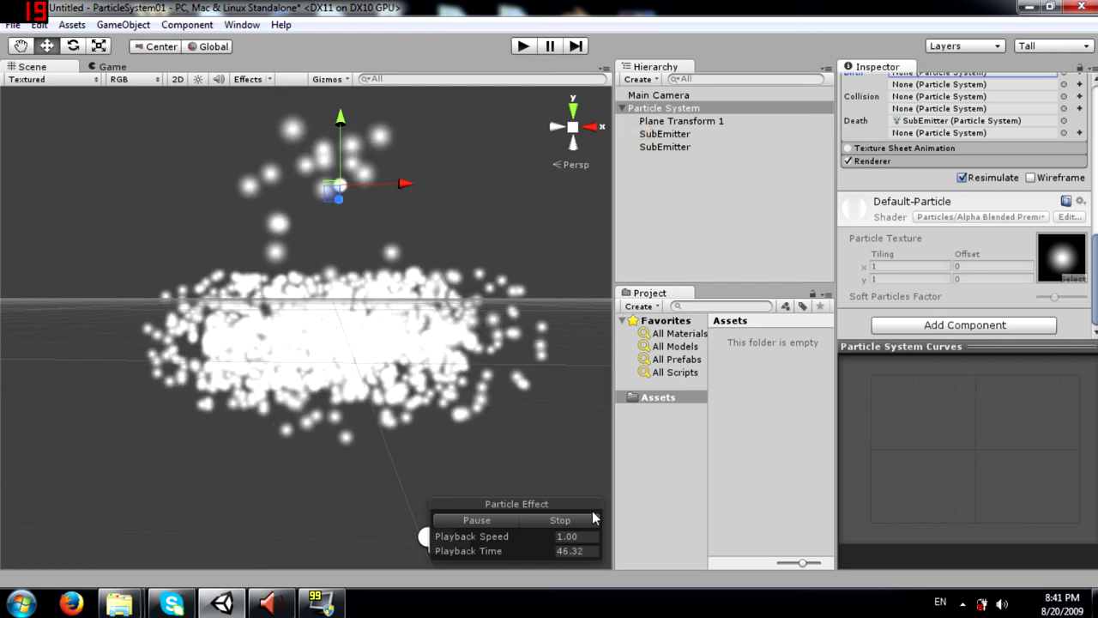
pyautogui.click(544, 520)
pyautogui.click(481, 521)
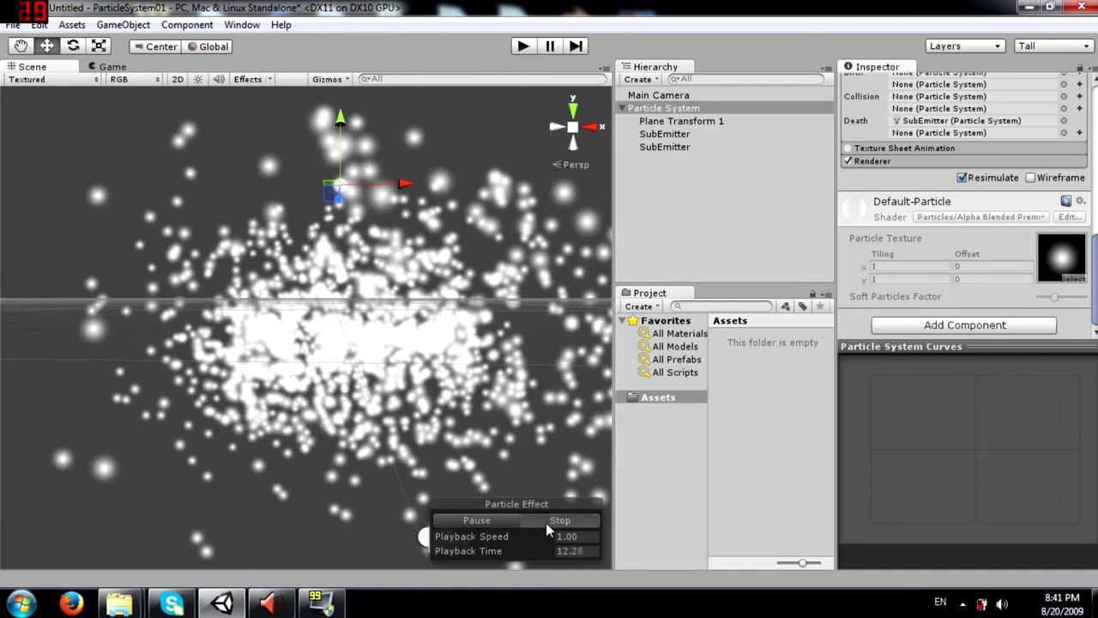
# Stop the simulation, disable the Sub Emitters module, and look over the Texture Sheet Animation settings
pyautogui.click(549, 521)
pyautogui.click(863, 156)
pyautogui.click(869, 168)
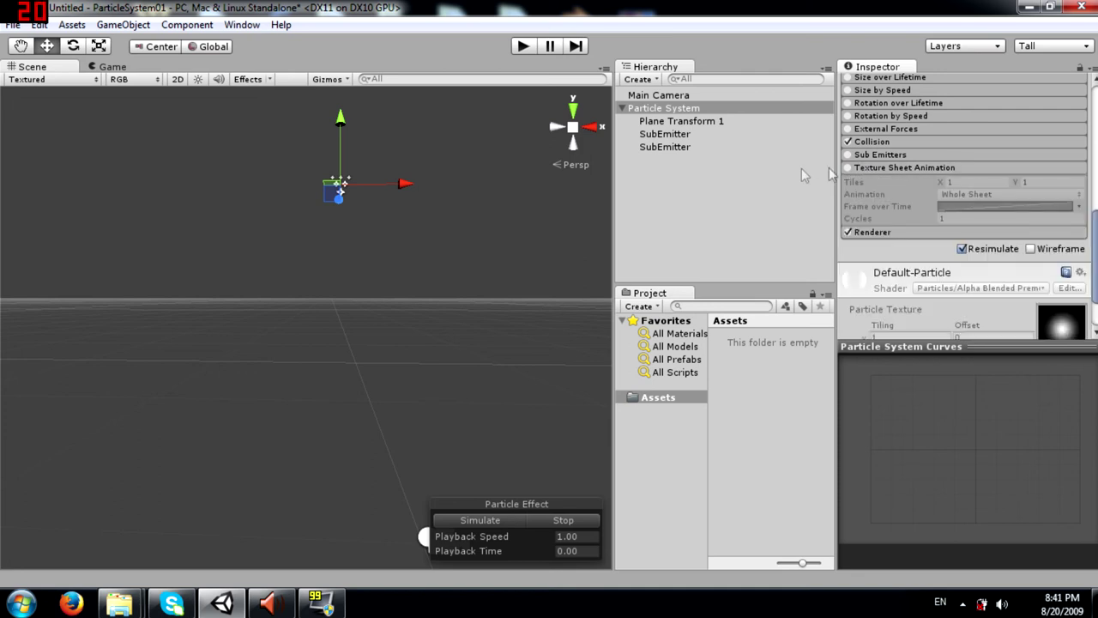
pyautogui.click(890, 168)
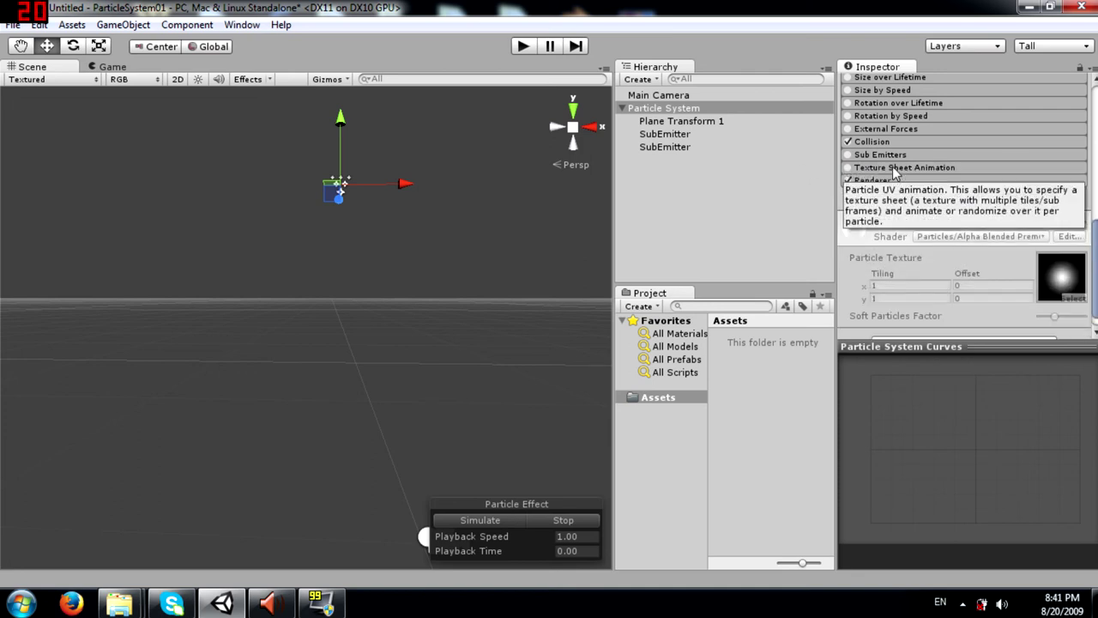
pyautogui.click(893, 167)
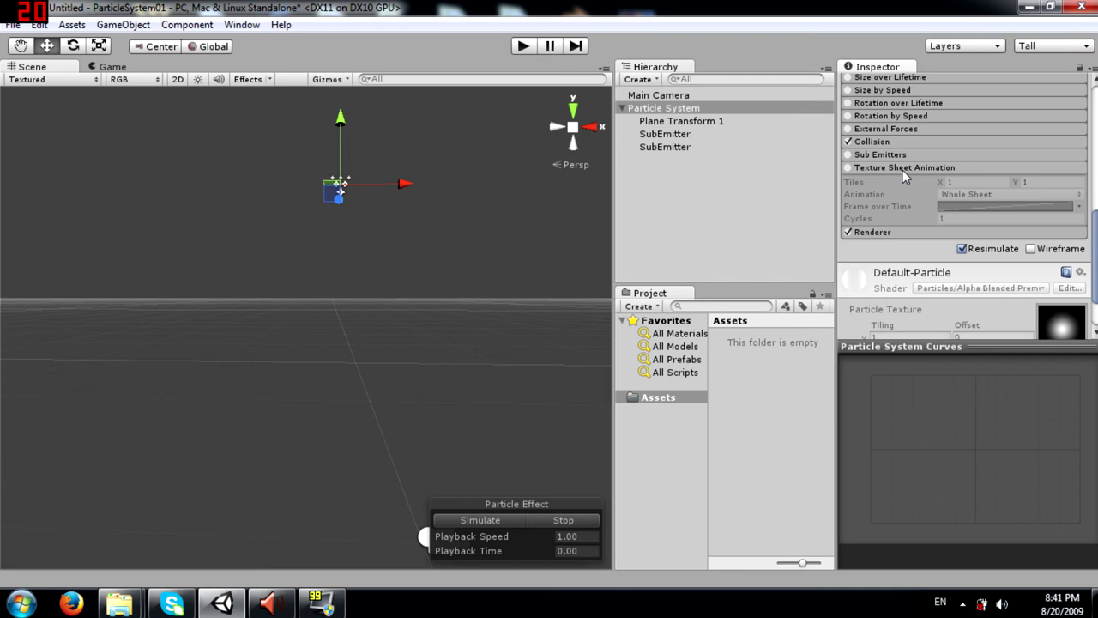
pyautogui.click(877, 168)
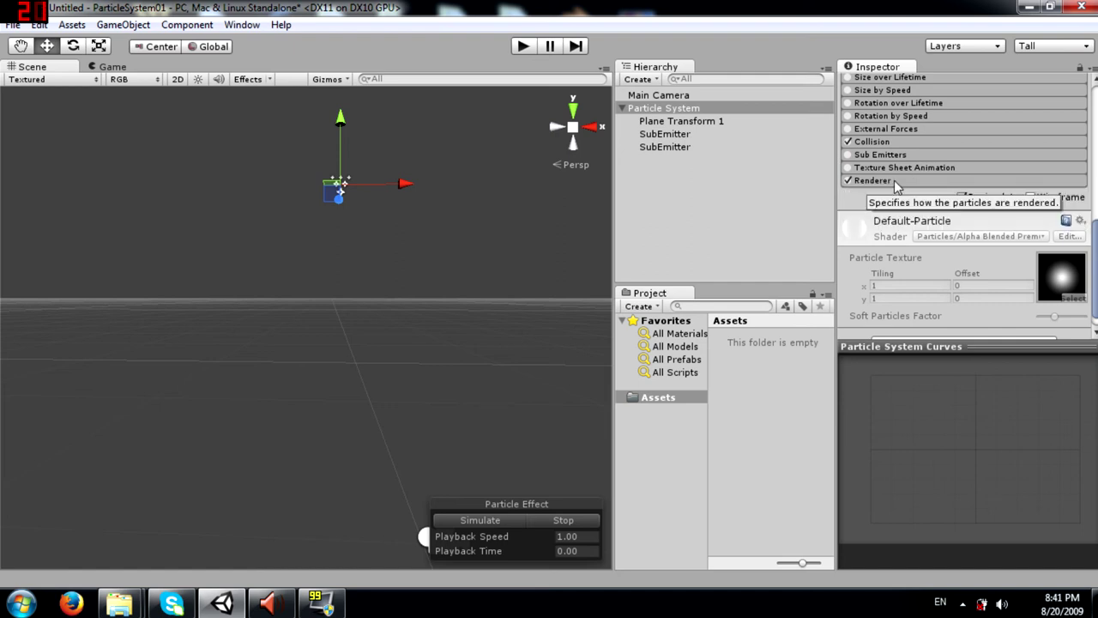
# Show the Renderer module's settings and start the particle simulation again
pyautogui.scroll(4, 971, 177)
pyautogui.scroll(-1, 970, 198)
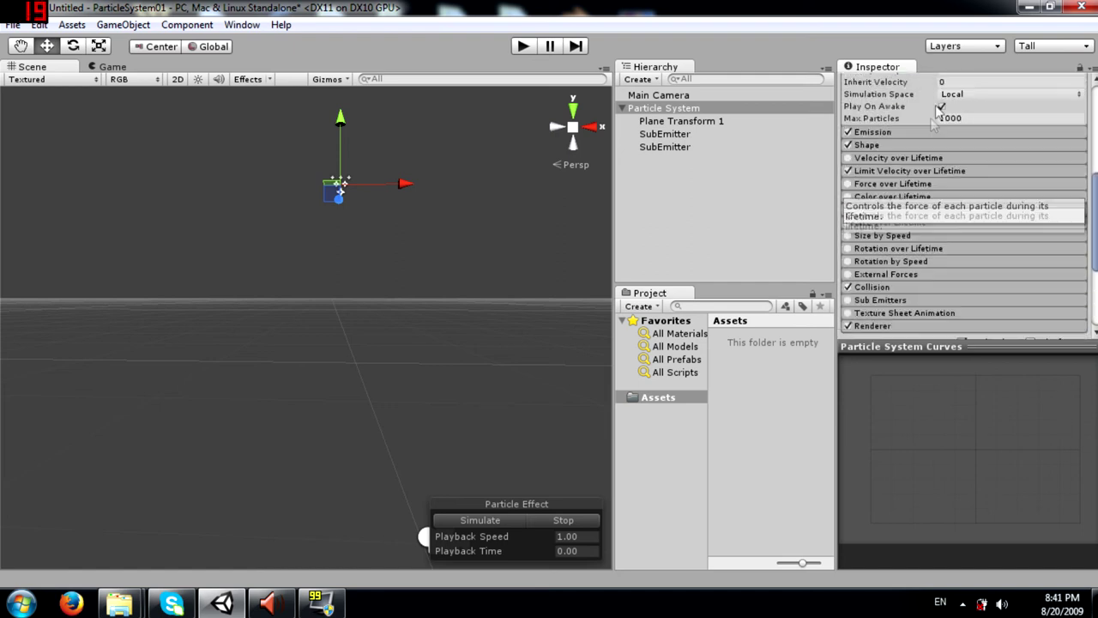
pyautogui.scroll(-3, 871, 283)
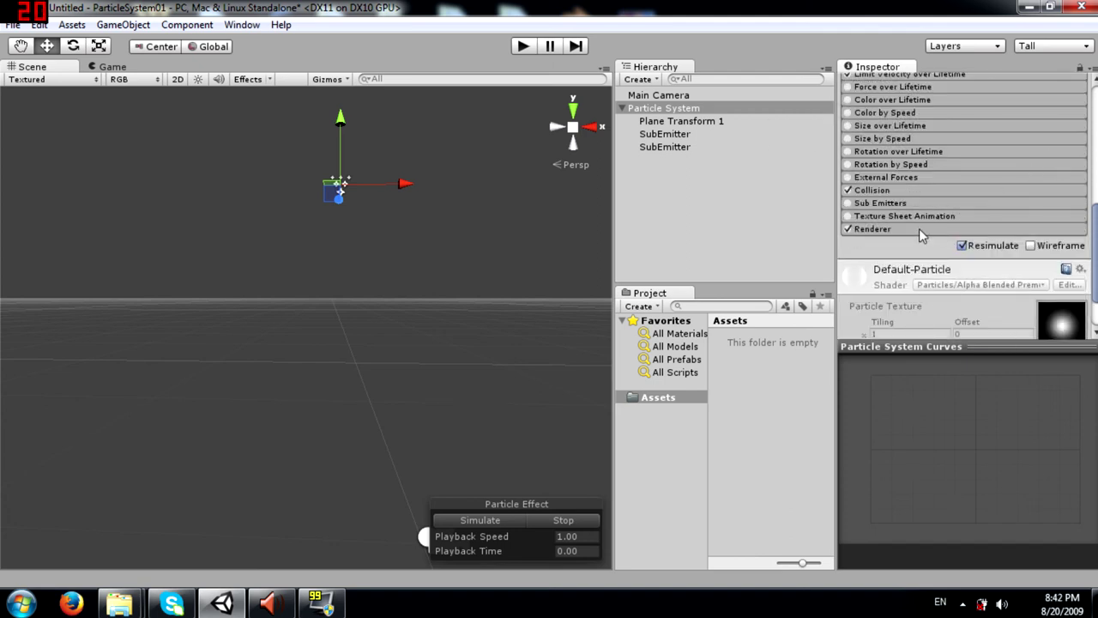
pyautogui.click(919, 229)
pyautogui.scroll(-3, 945, 248)
pyautogui.scroll(-2, 948, 240)
pyautogui.scroll(3, 909, 245)
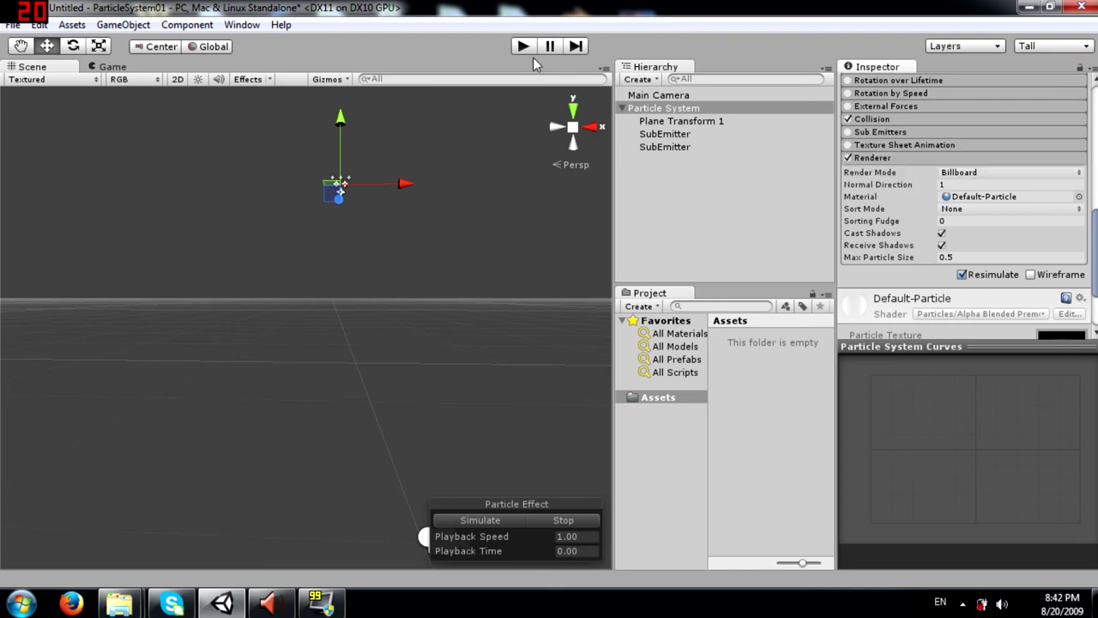
pyautogui.click(487, 519)
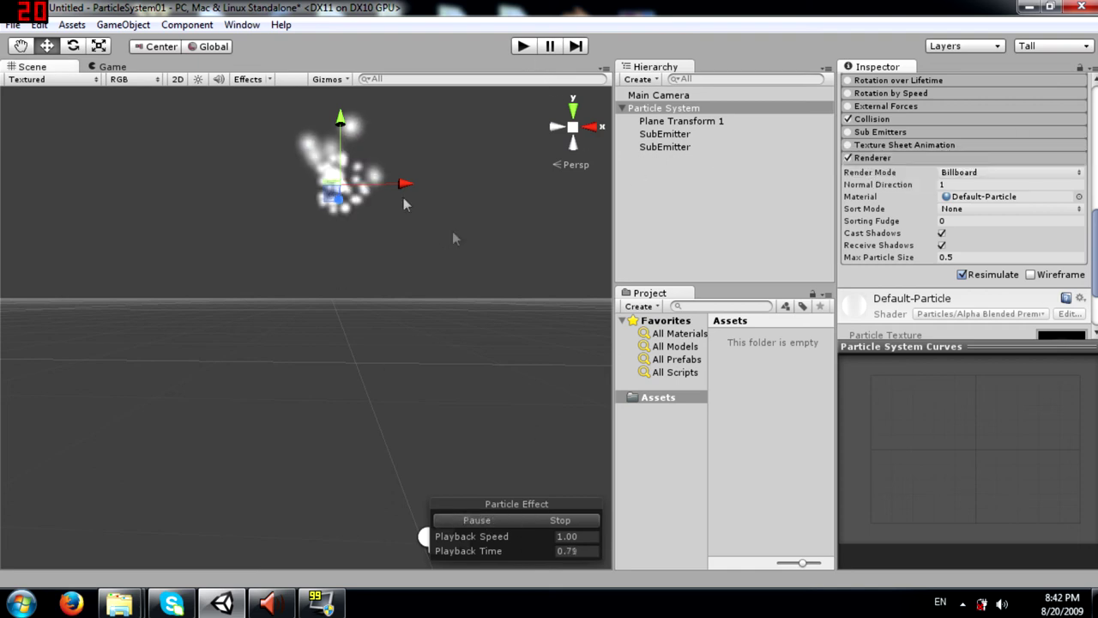
# Delete the two leftover SubEmitter objects and reselect Particle System
pyautogui.click(665, 136)
pyautogui.press('Delete')
pyautogui.click(674, 135)
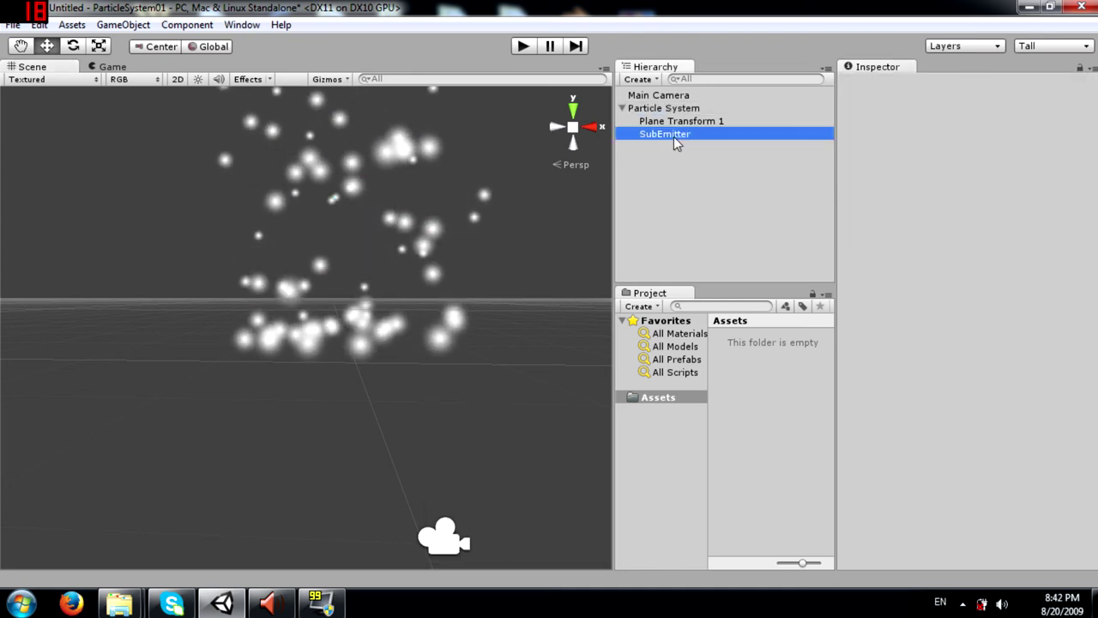
pyautogui.press('Delete')
pyautogui.click(665, 108)
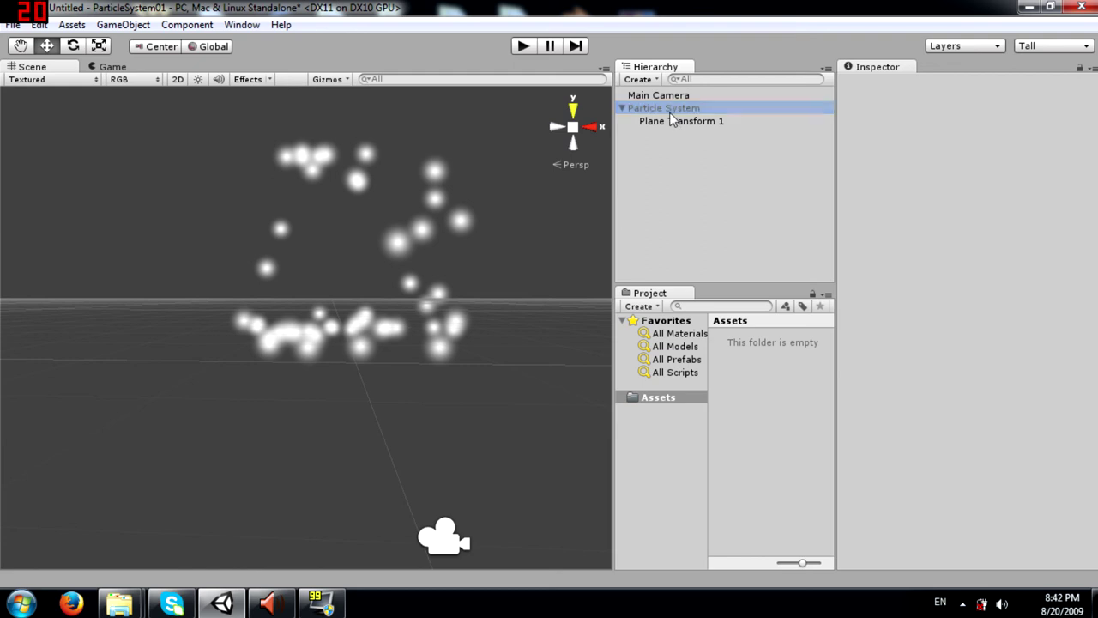
# View the materials available for the Renderer module without changing the Default-Particle material
pyautogui.scroll(-10, 960, 197)
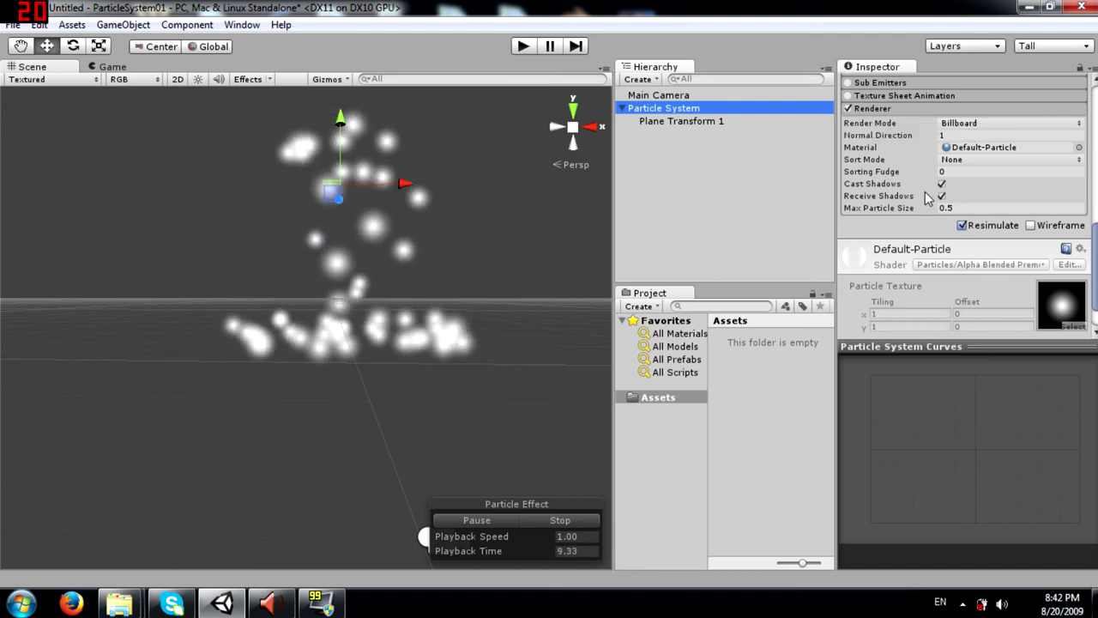
pyautogui.click(1080, 148)
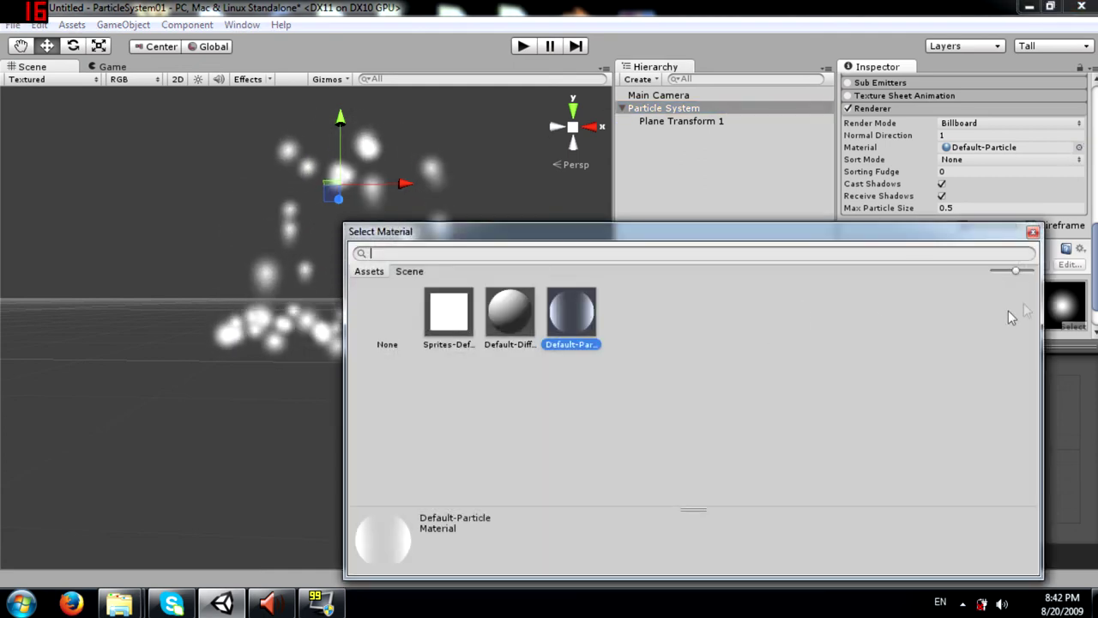
pyautogui.click(1033, 231)
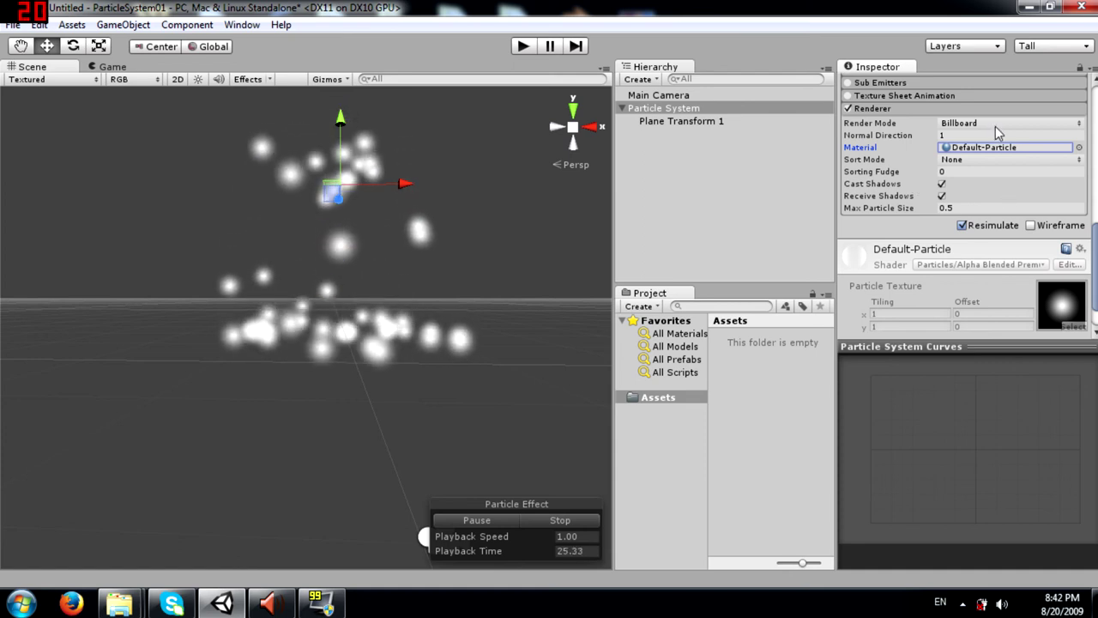
# Try the Stretched Billboard, Horizontal Billboard and Vertical Billboard render modes in the Renderer module
pyautogui.click(867, 124)
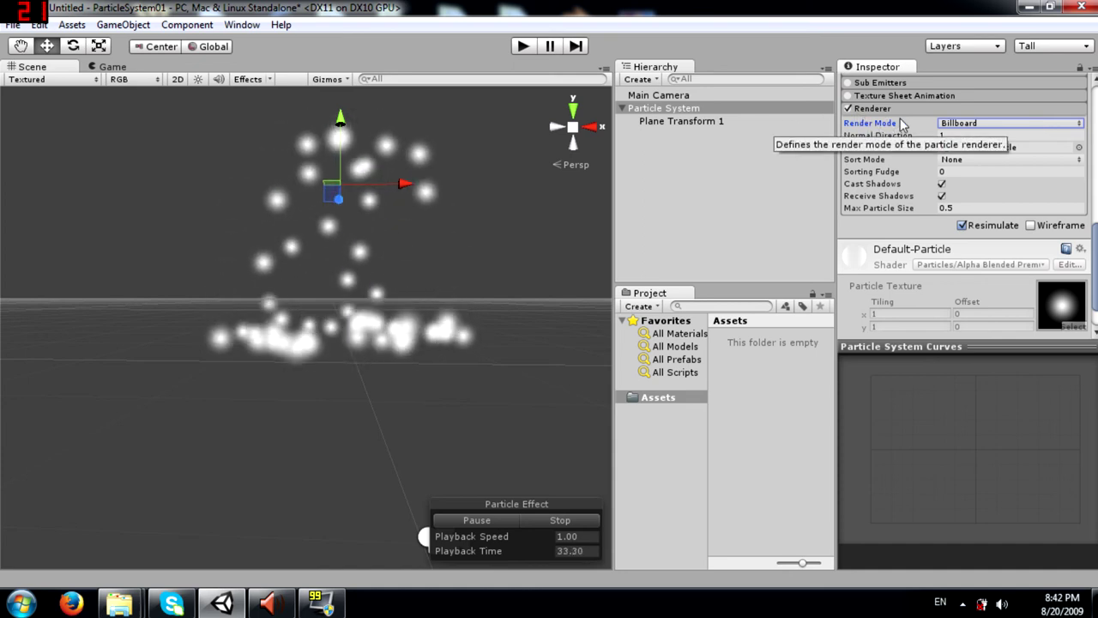
pyautogui.click(991, 124)
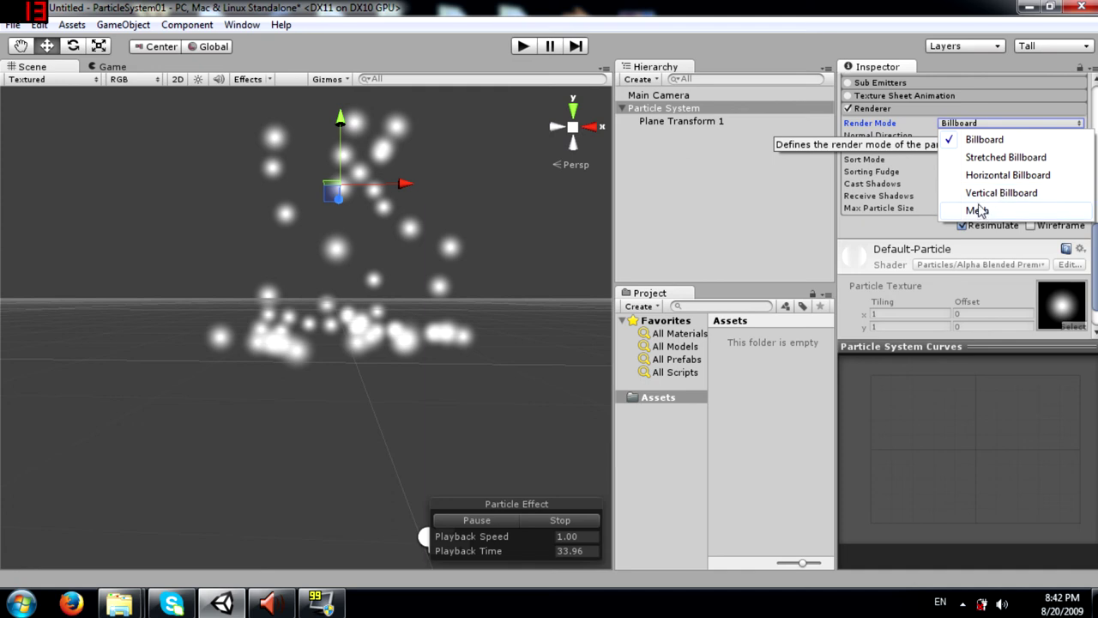
pyautogui.click(974, 158)
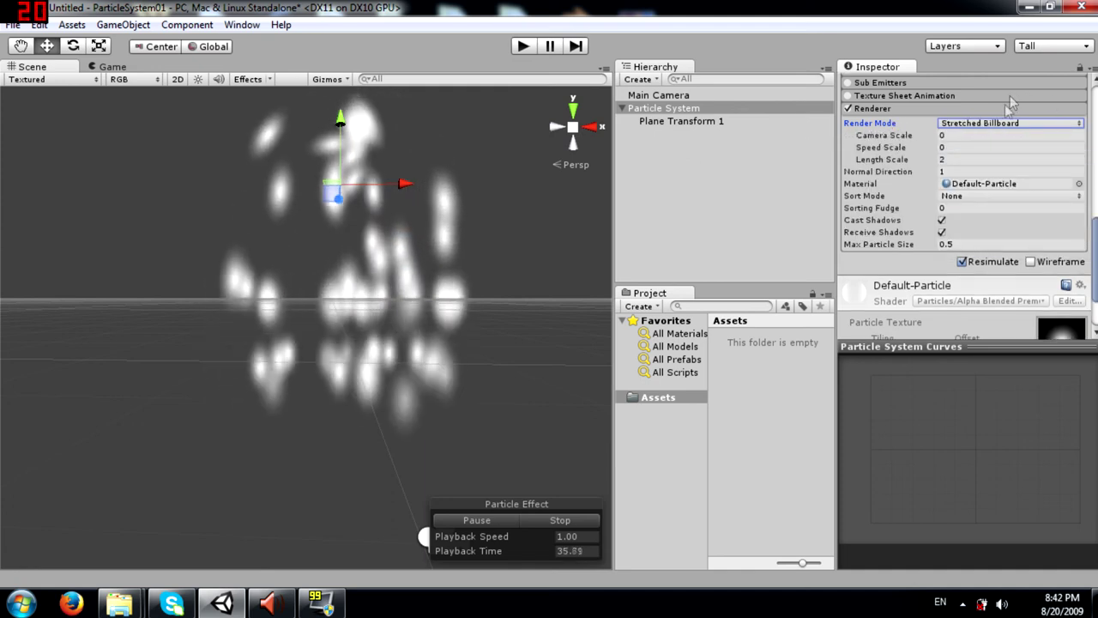
pyautogui.click(979, 126)
pyautogui.click(974, 174)
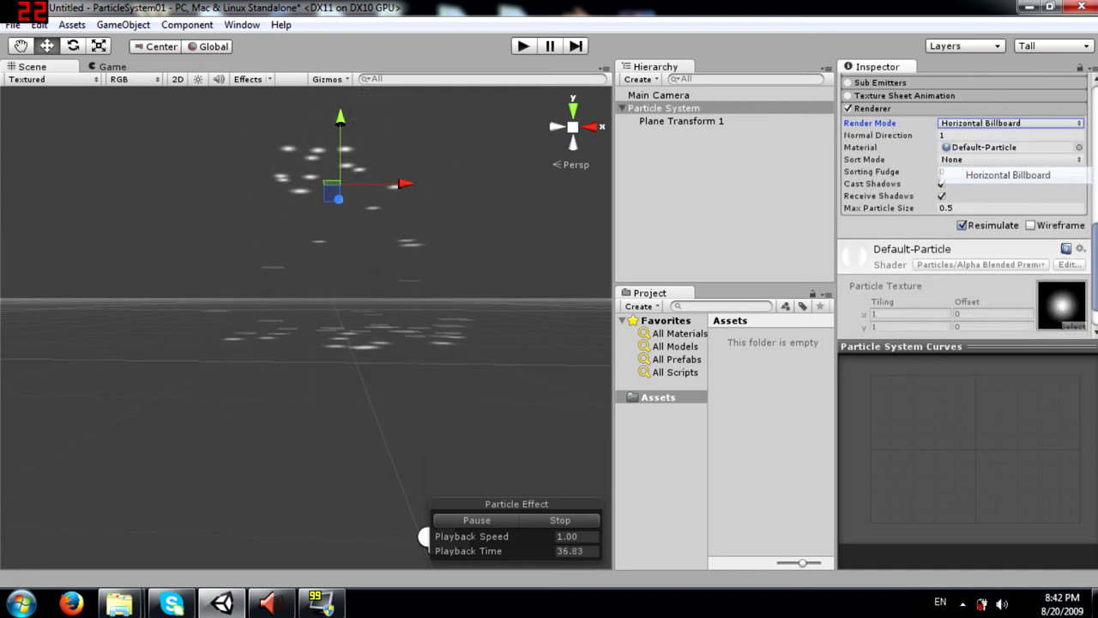
pyautogui.click(974, 127)
pyautogui.click(977, 193)
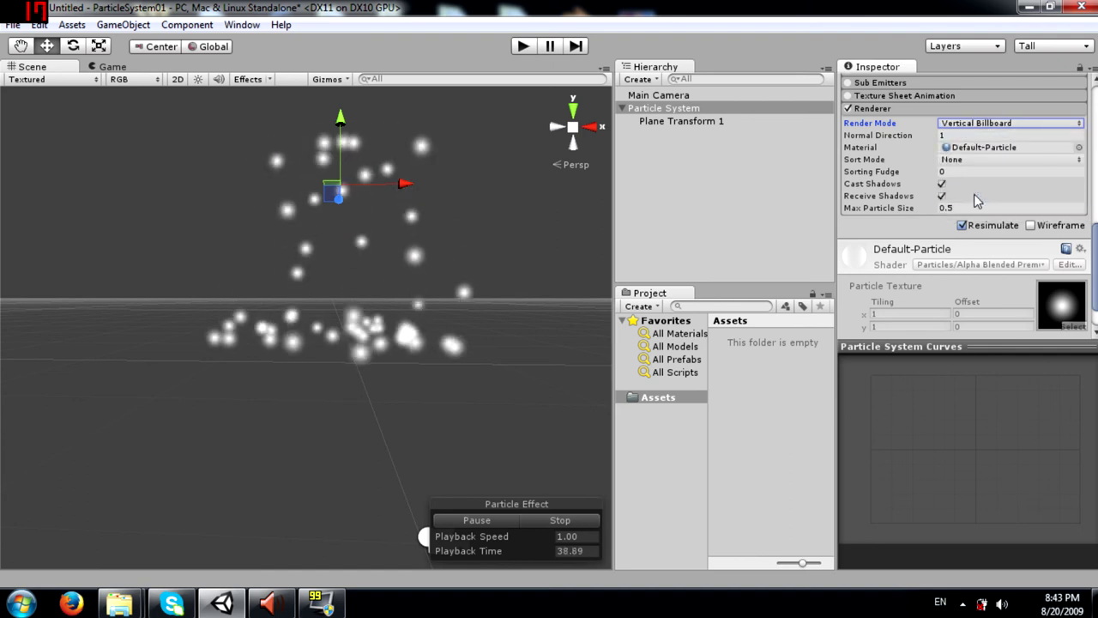
# Set the Renderer's render mode to Mesh, try the Cylinder, Sphere and Cube meshes, and clear the mesh to None
pyautogui.click(974, 124)
pyautogui.click(976, 209)
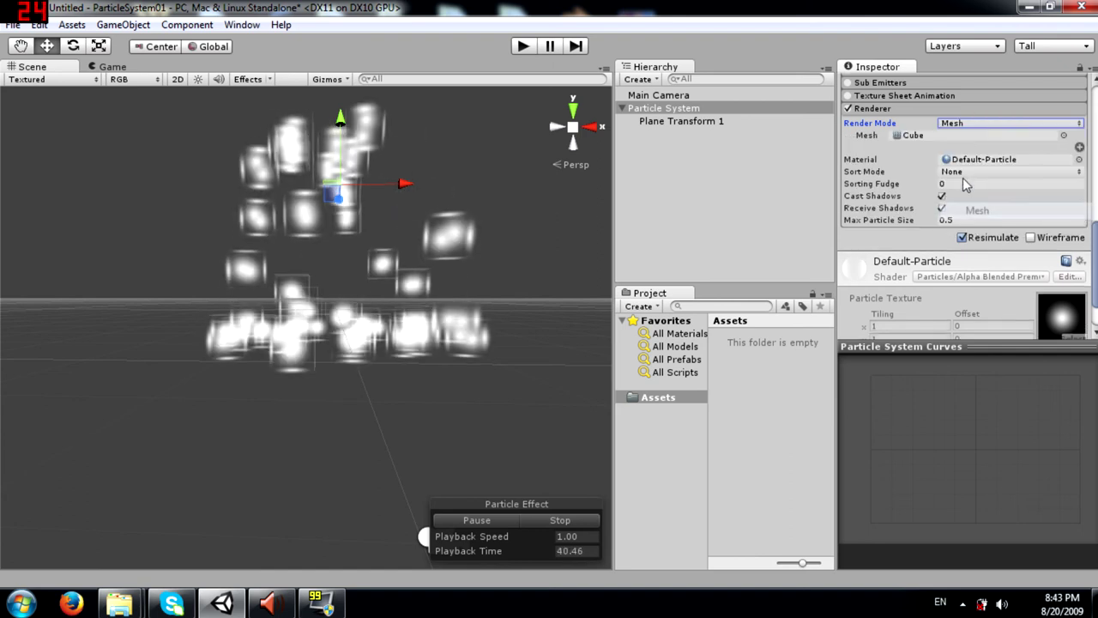
pyautogui.click(1064, 135)
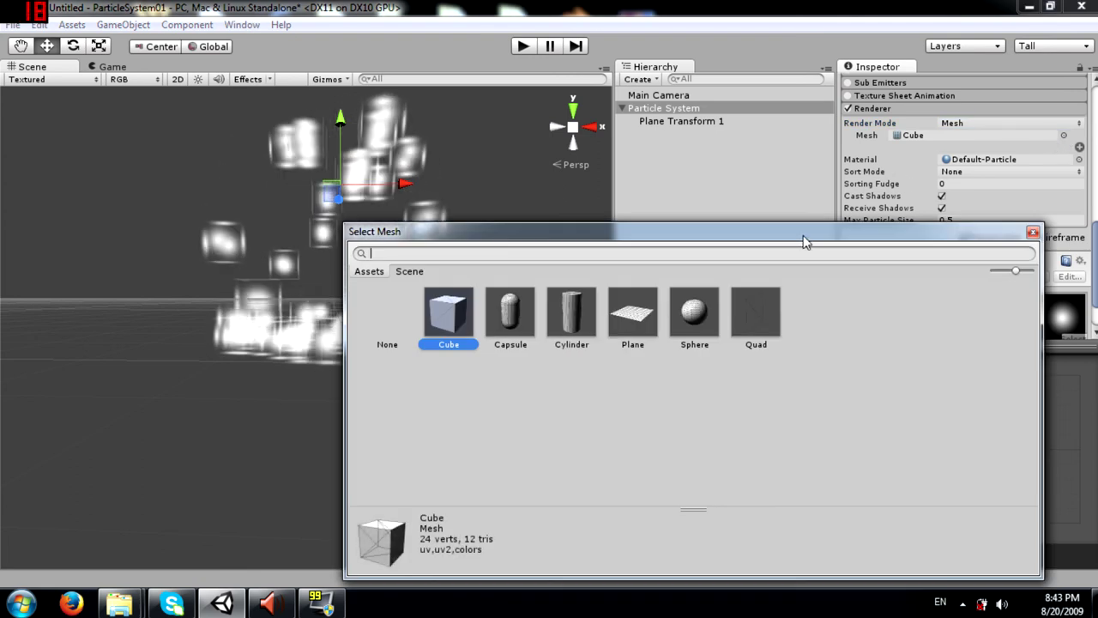
pyautogui.click(574, 314)
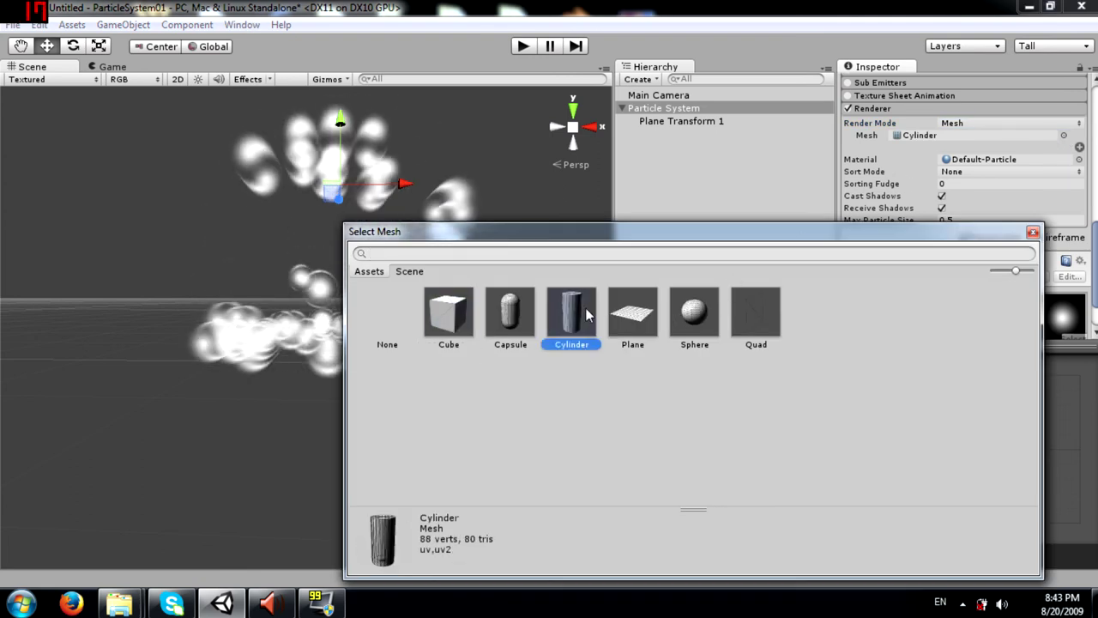
pyautogui.click(701, 319)
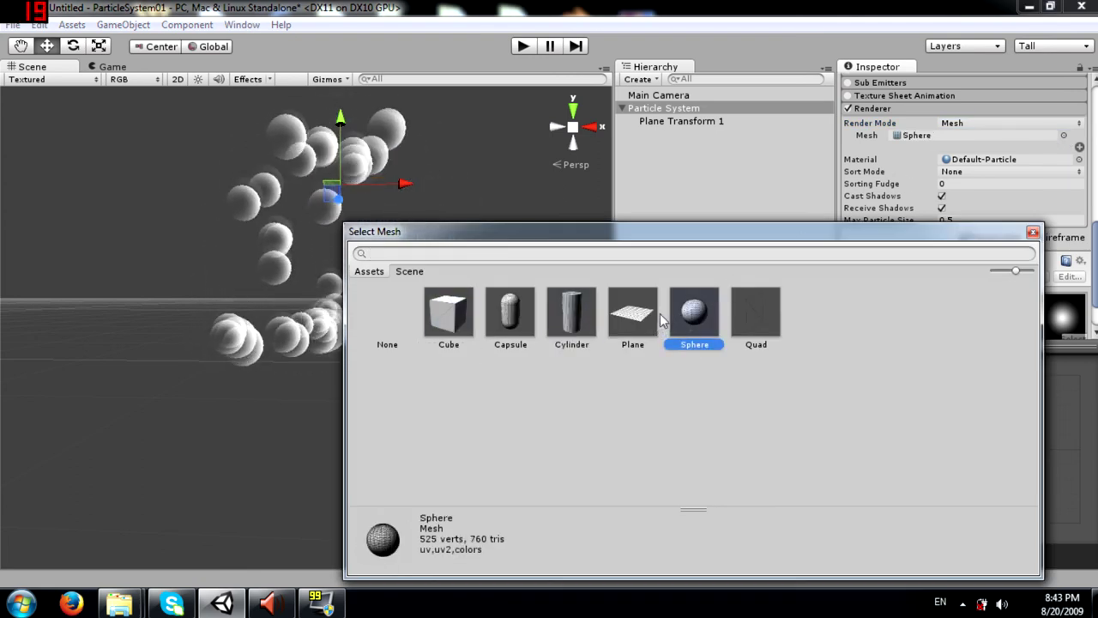
pyautogui.click(443, 328)
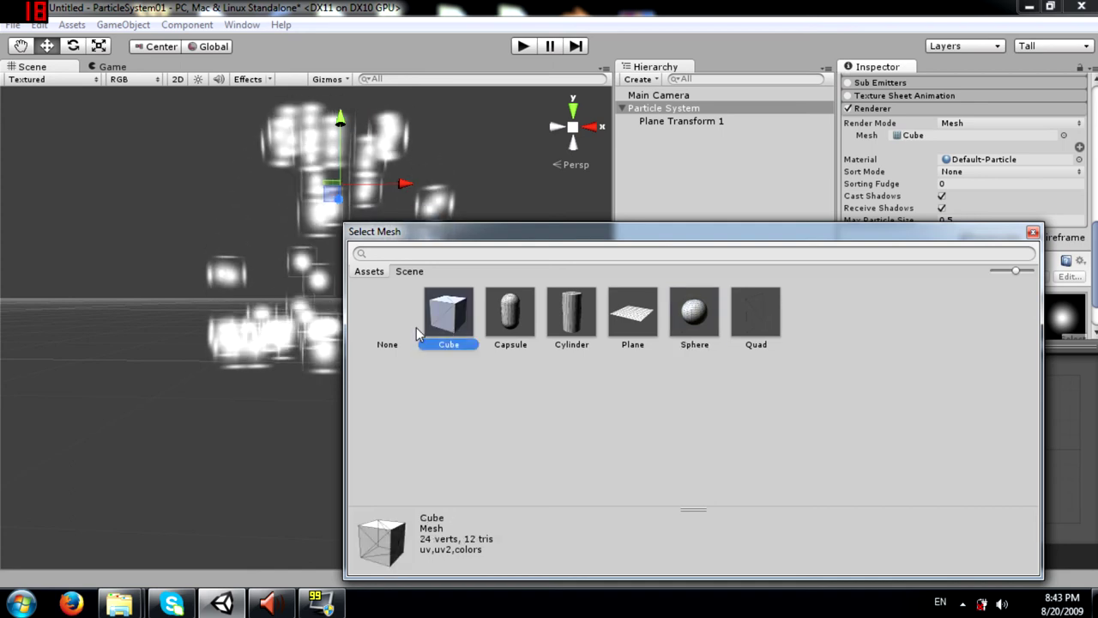
pyautogui.click(410, 331)
pyautogui.click(1034, 233)
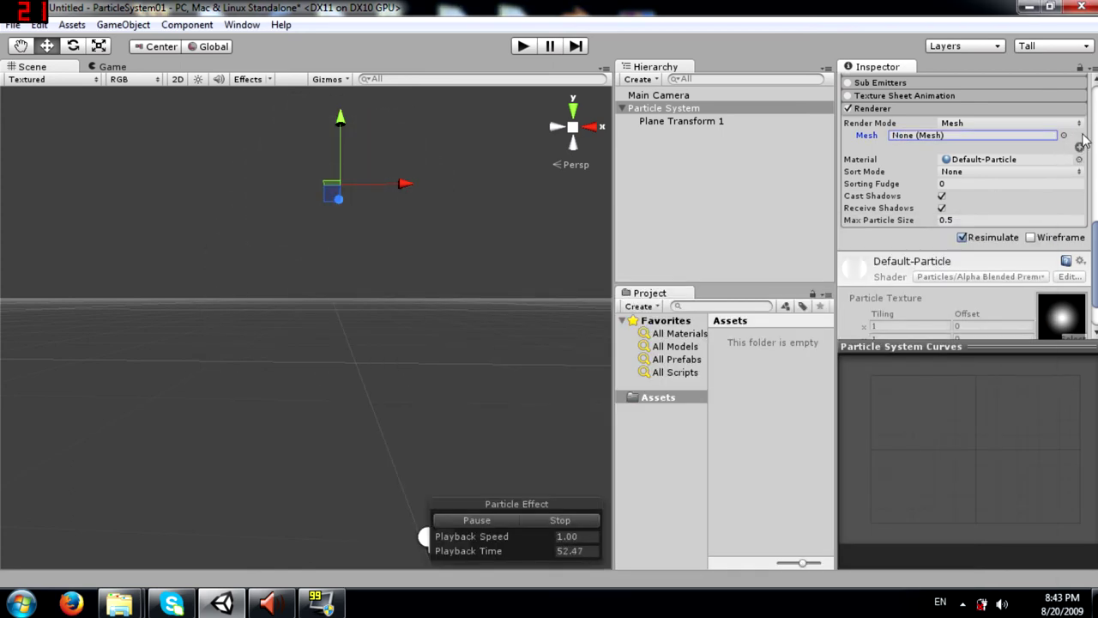
# Add three more mesh slots to the Renderer module and assign the Cube mesh to the first slot
pyautogui.click(1079, 147)
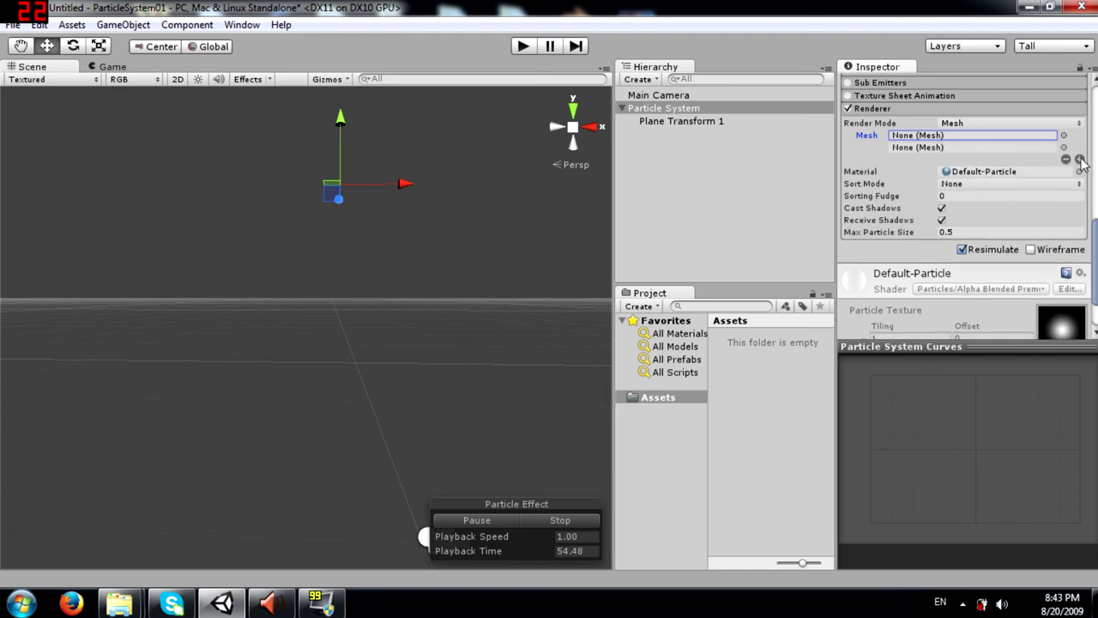
pyautogui.click(1080, 160)
pyautogui.click(1080, 172)
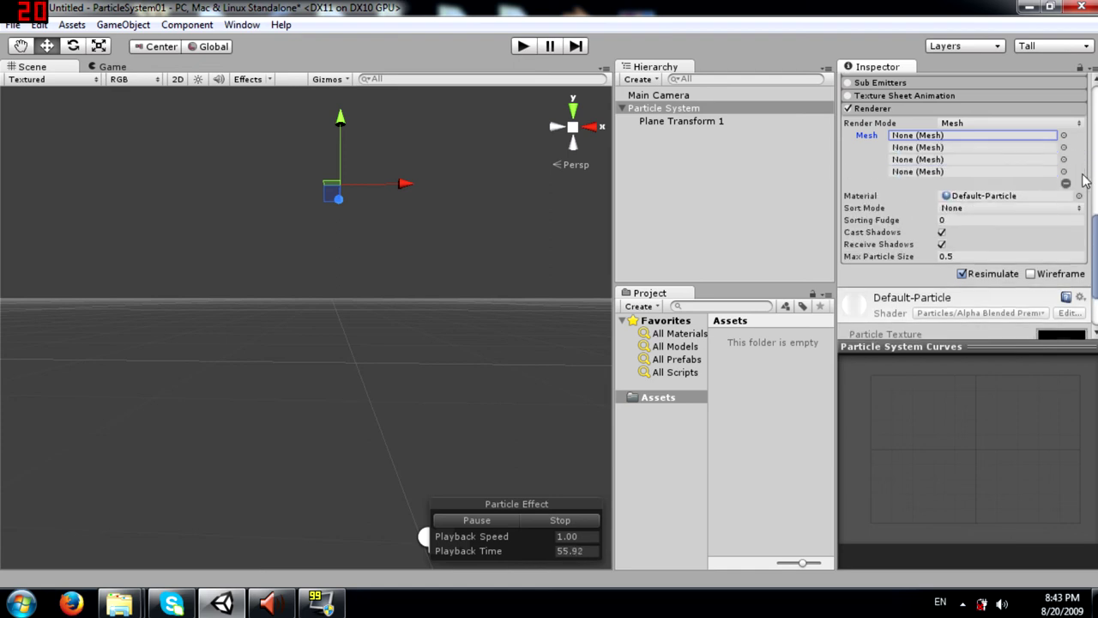
pyautogui.click(1063, 136)
pyautogui.click(469, 311)
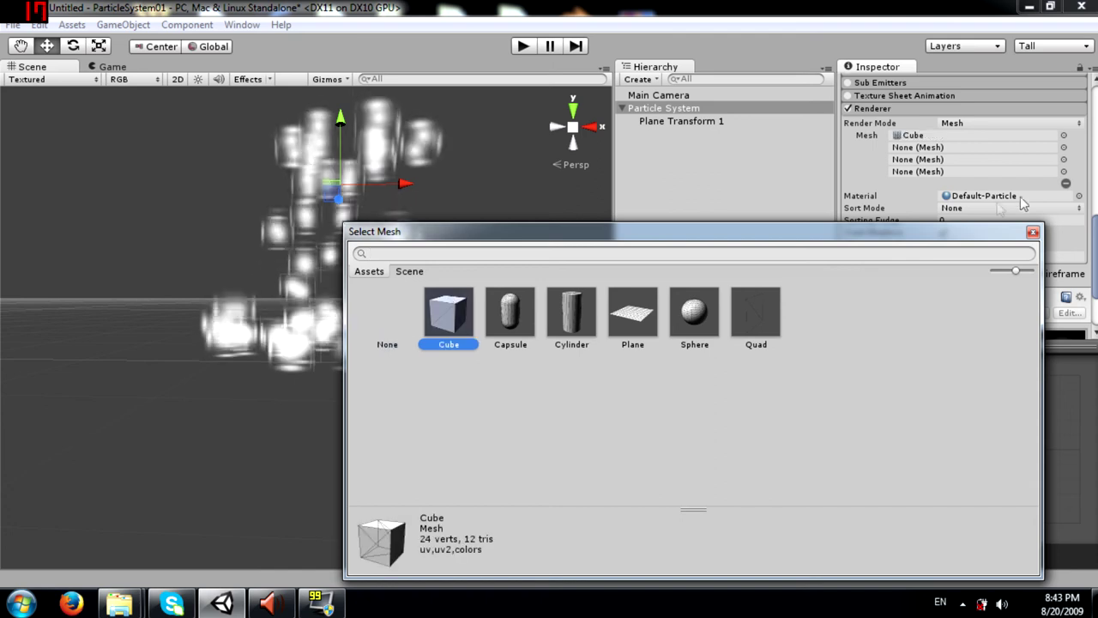
pyautogui.click(1033, 233)
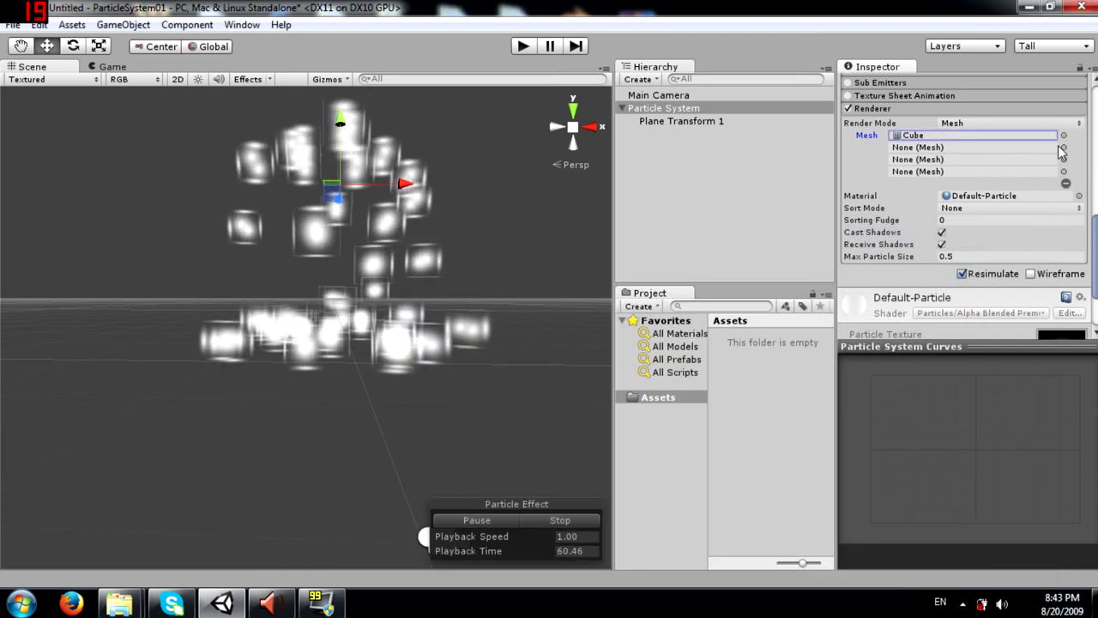
# Assign the Cylinder, Sphere and Capsule meshes to the second, third and fourth mesh slots of the Renderer module
pyautogui.click(1063, 147)
pyautogui.click(571, 313)
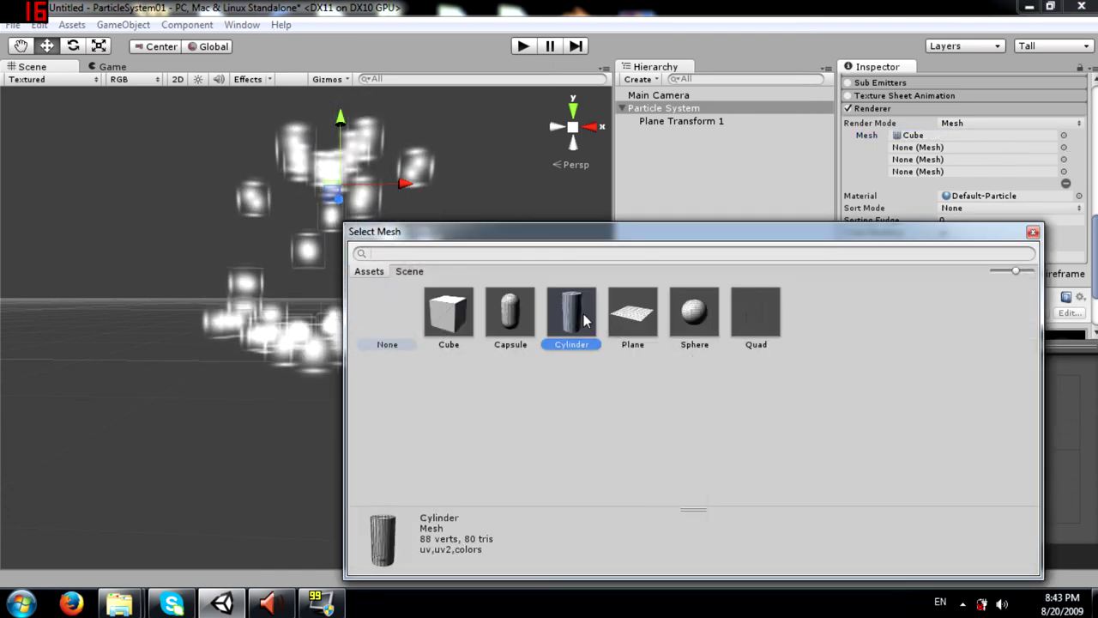
pyautogui.click(1032, 233)
pyautogui.click(1065, 161)
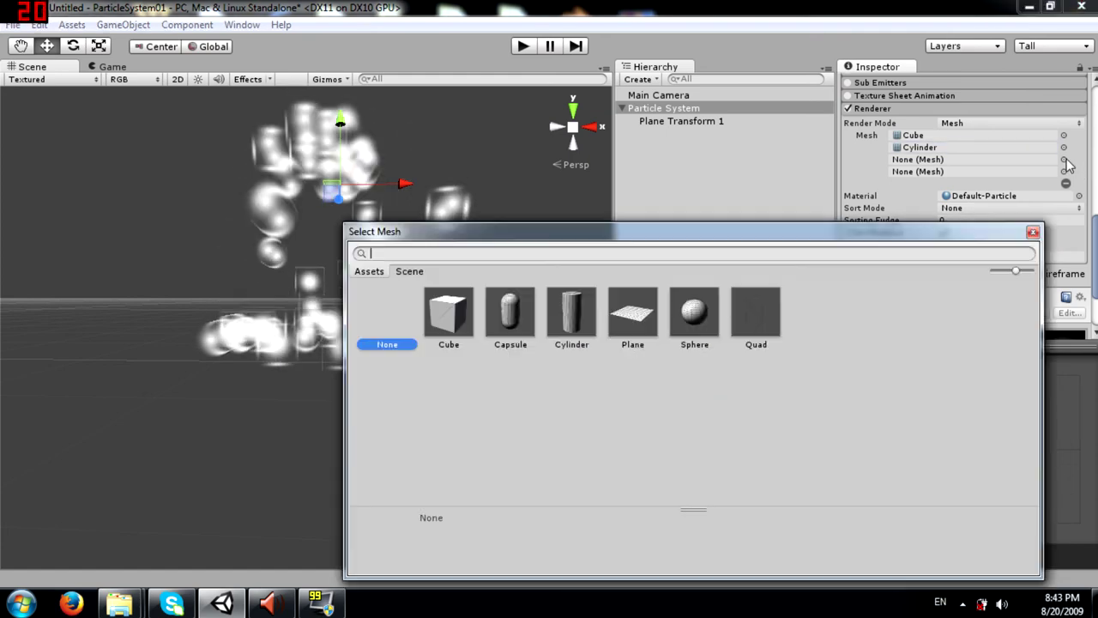
pyautogui.click(694, 313)
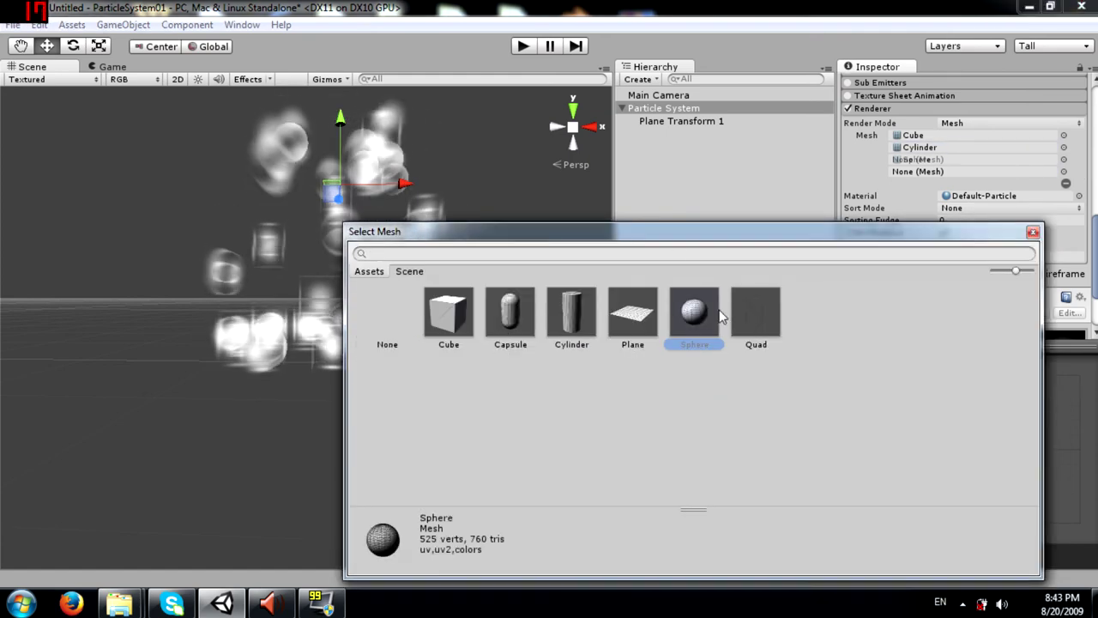
pyautogui.click(1033, 232)
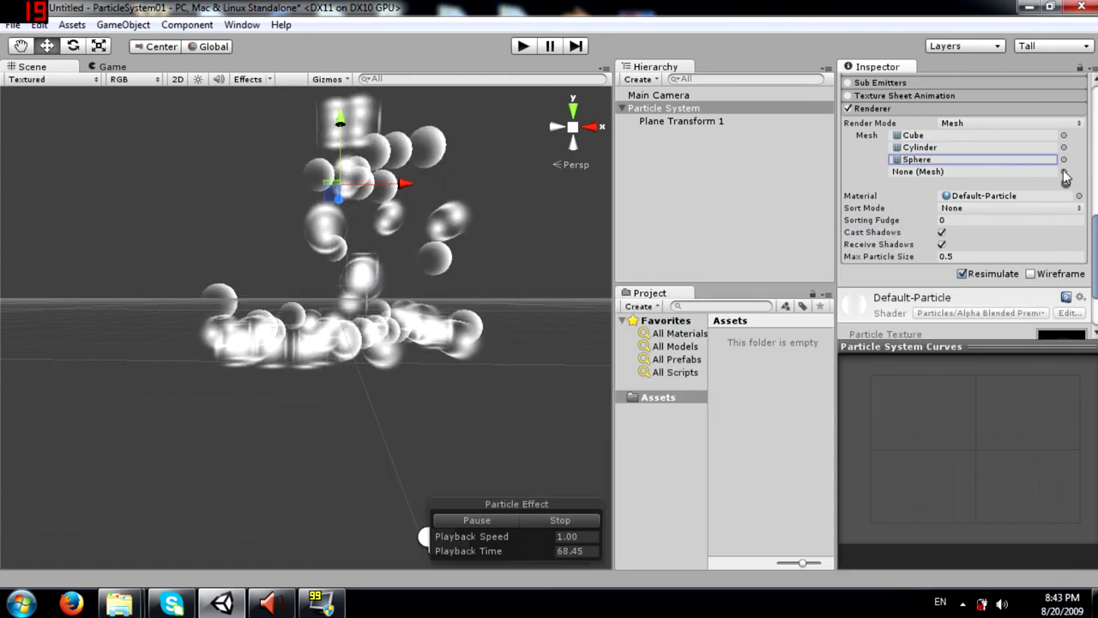
pyautogui.click(1064, 172)
pyautogui.click(511, 313)
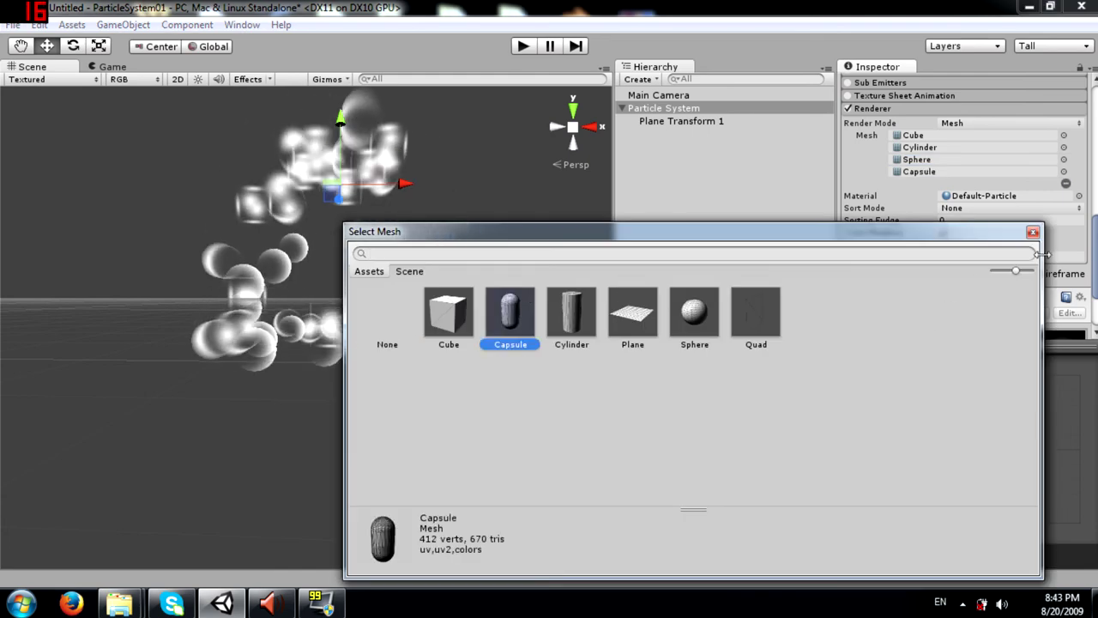
pyautogui.click(1034, 232)
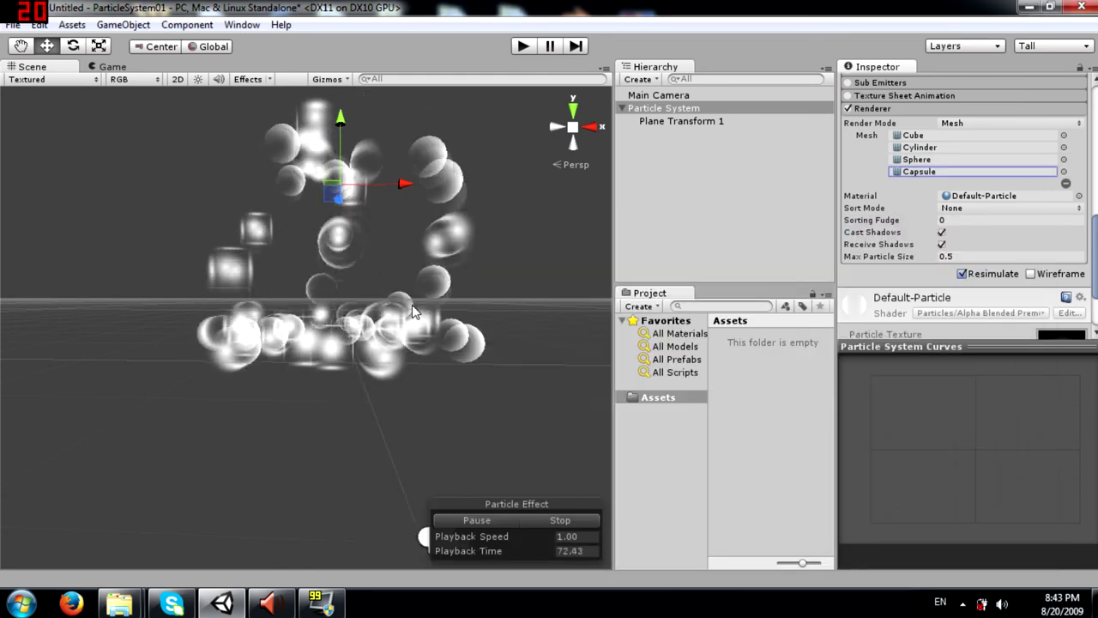
# Look at the mixed mesh particles in the scene and switch the Renderer's render mode back to Billboard
pyautogui.keyDown('alt'); pyautogui.moveTo(479, 306); pyautogui.dragTo(455, 290); pyautogui.keyUp('alt')
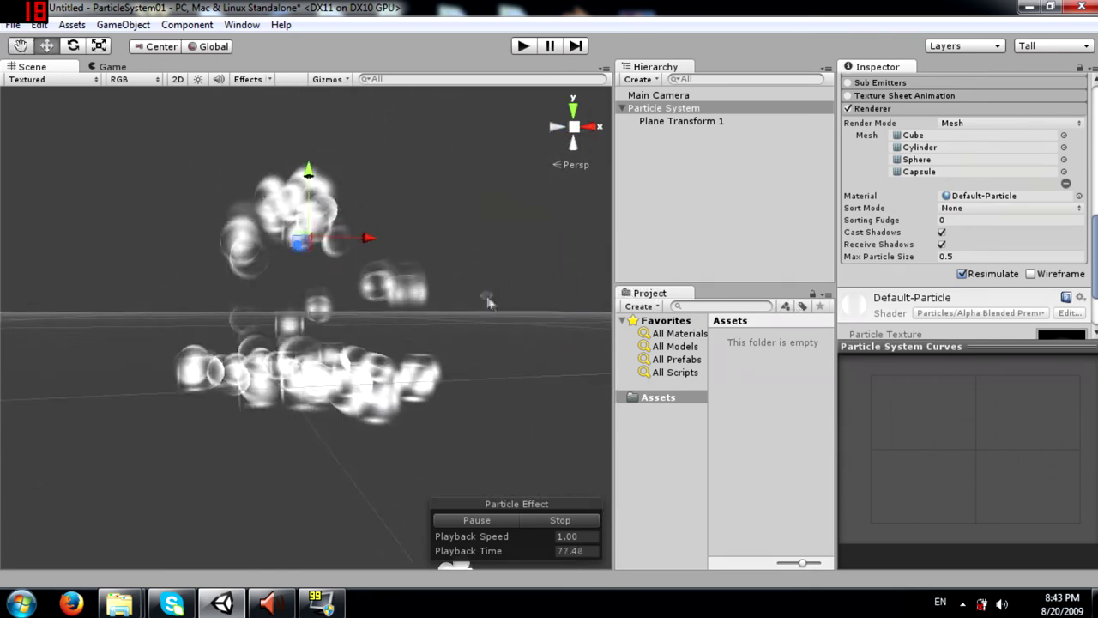
pyautogui.click(1064, 125)
pyautogui.click(984, 140)
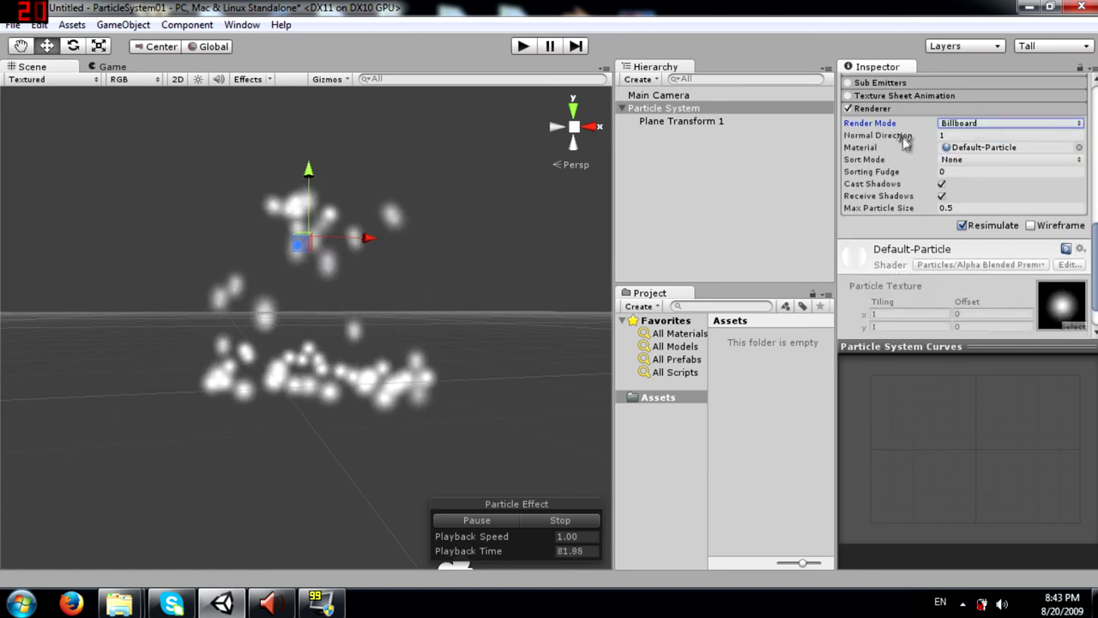
pyautogui.moveTo(907, 138)
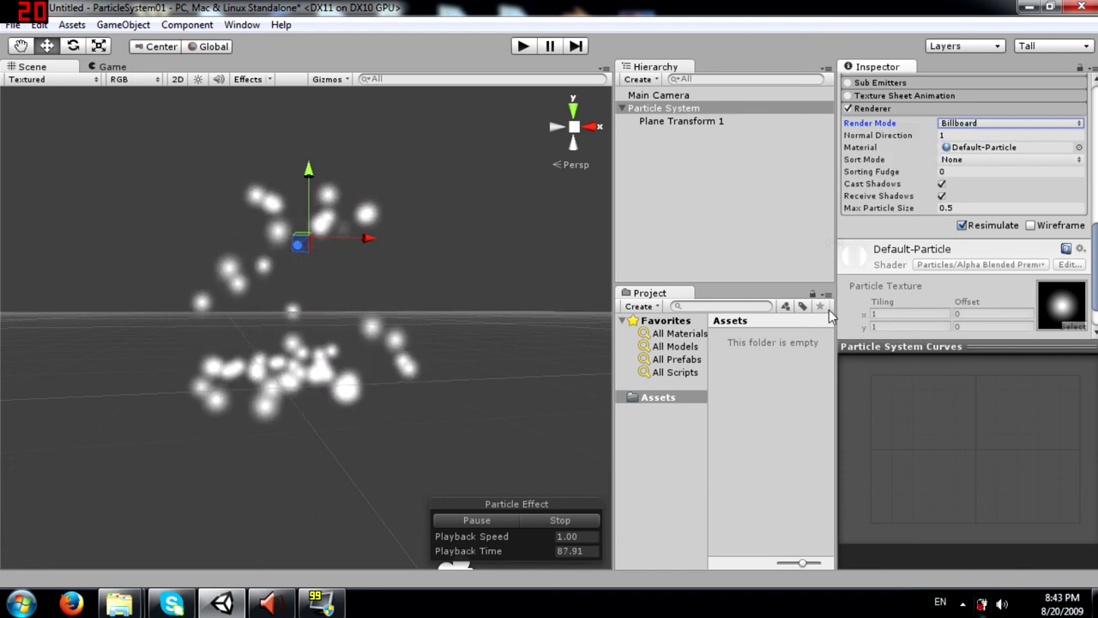
pyautogui.moveTo(930, 152)
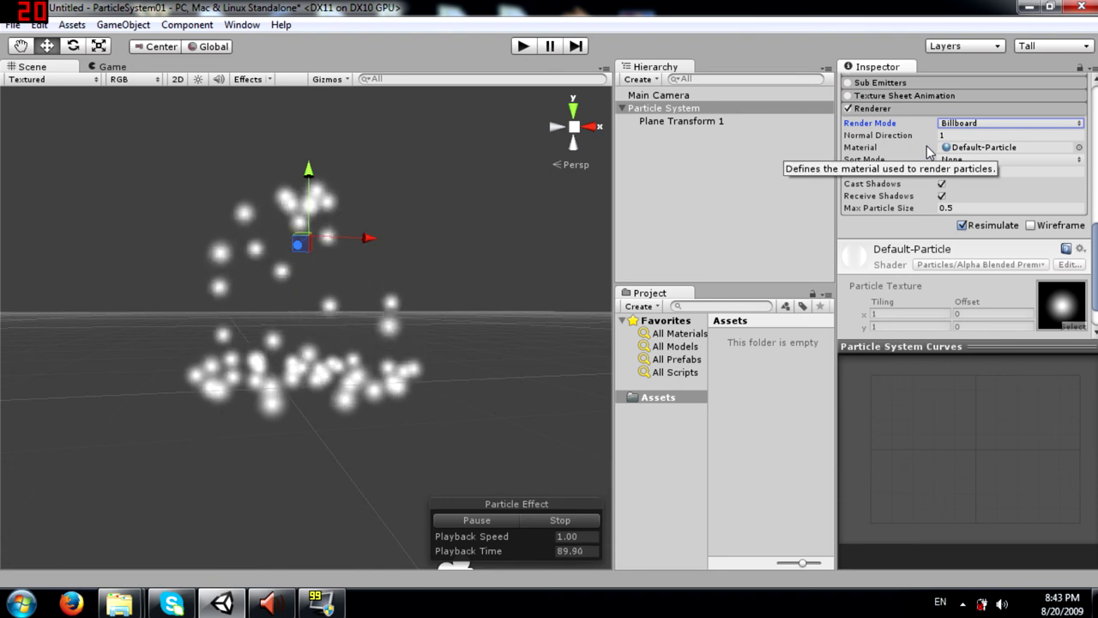
pyautogui.moveTo(936, 187)
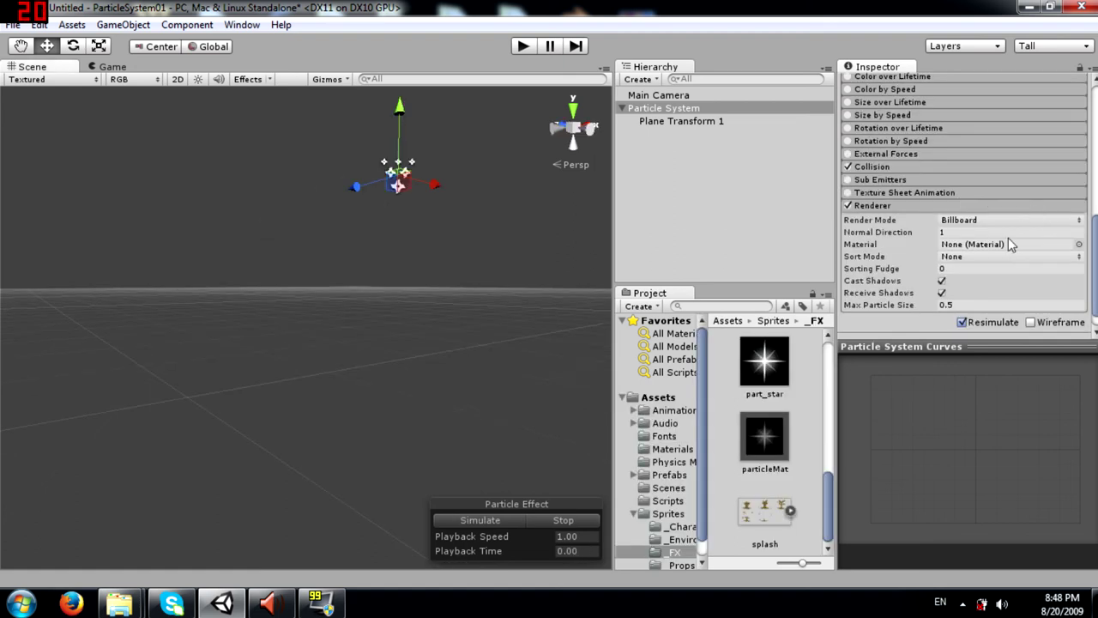
# Assign the part_star material to the Renderer module and look at the star particles in the scene
pyautogui.click(1079, 246)
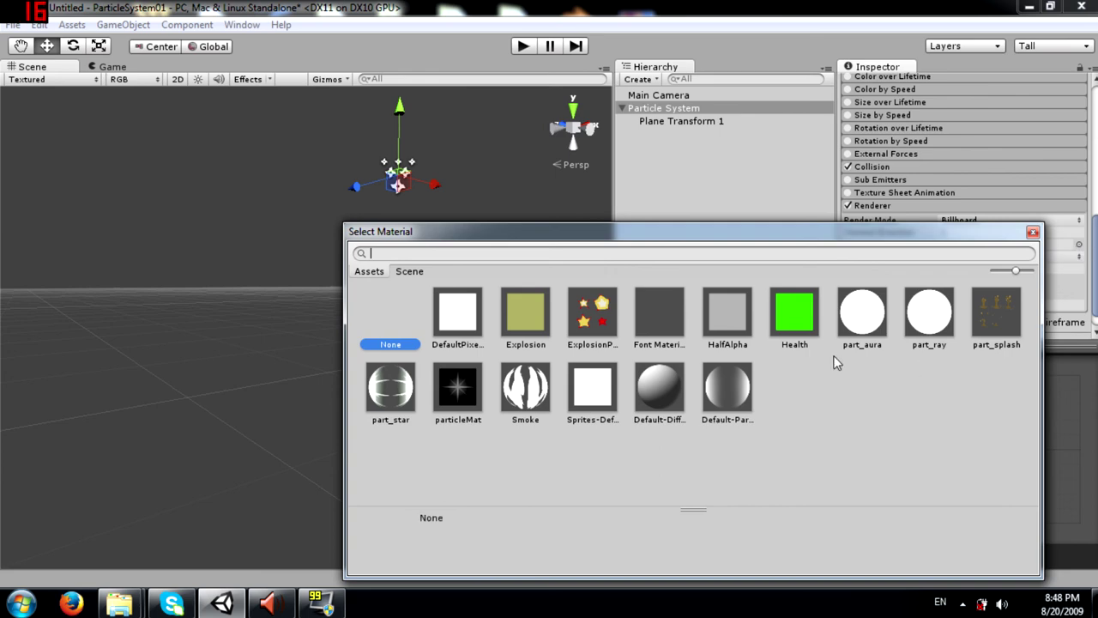
pyautogui.doubleClick(391, 388)
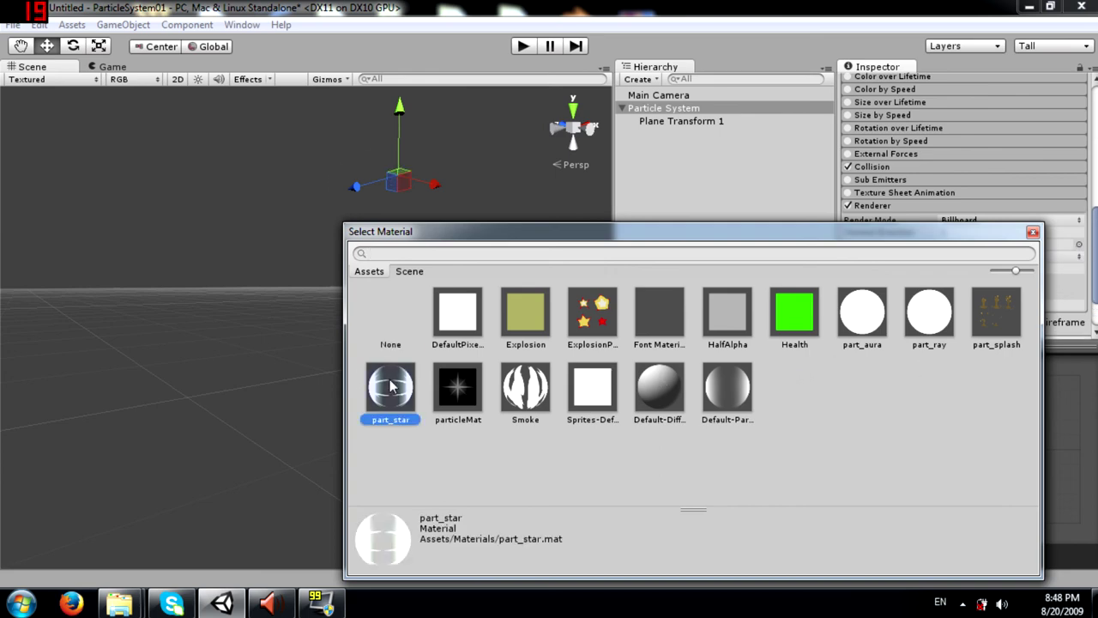
pyautogui.keyDown('alt'); pyautogui.moveTo(459, 349); pyautogui.dragTo(309, 343); pyautogui.keyUp('alt')
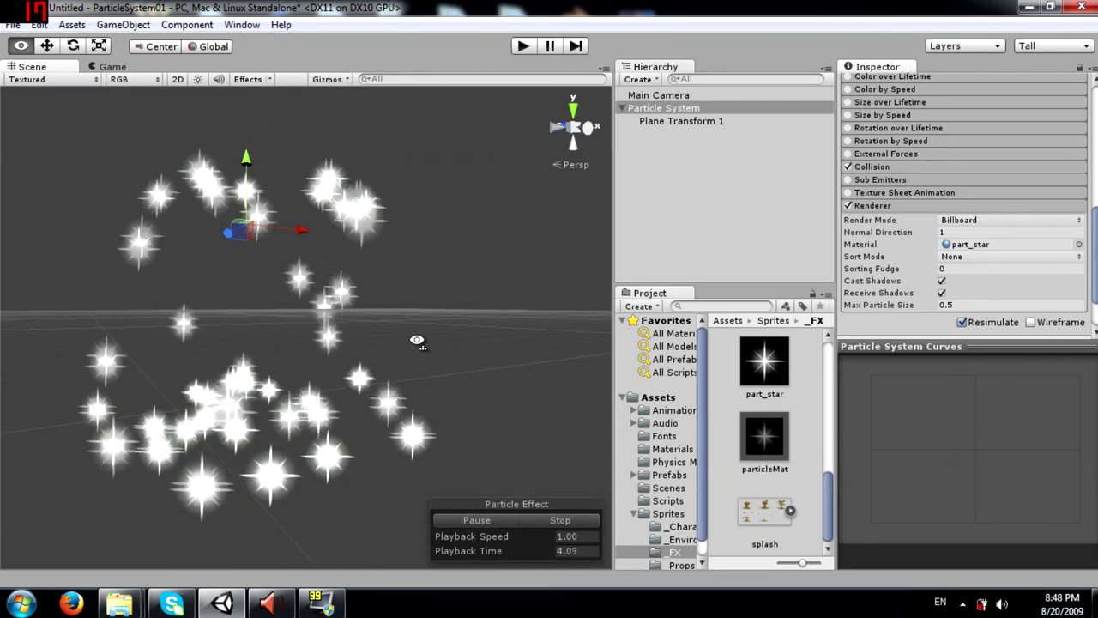
# Inspect the part_star material in the Materials folder, including its available shaders and particle textures, without changing them
pyautogui.scroll(6, 764, 447)
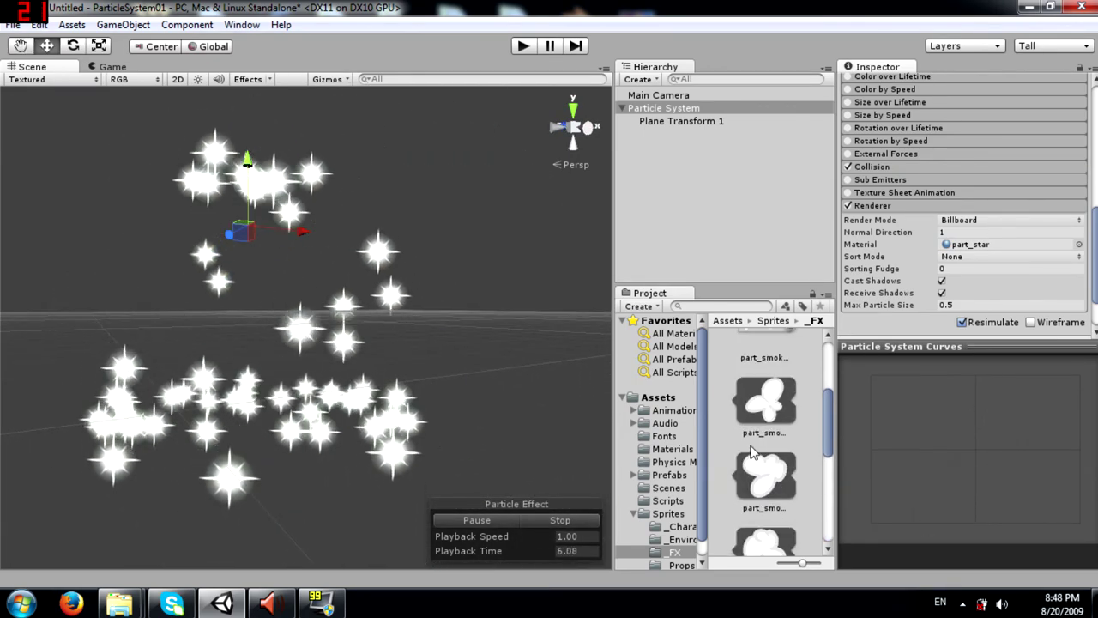
pyautogui.click(676, 449)
pyautogui.scroll(-8, 772, 429)
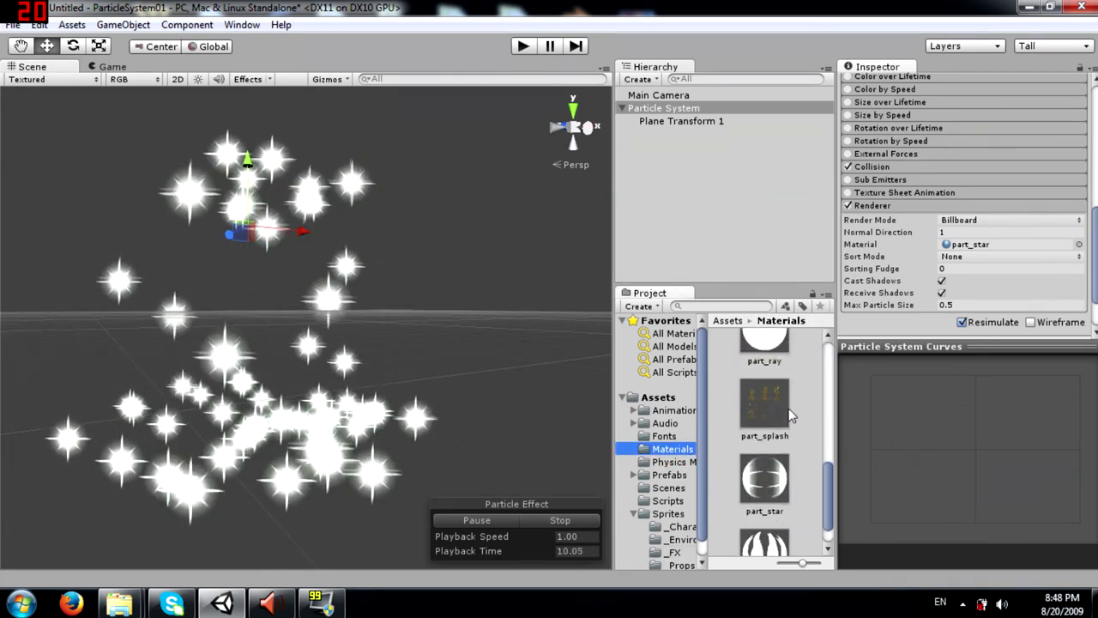
pyautogui.click(763, 481)
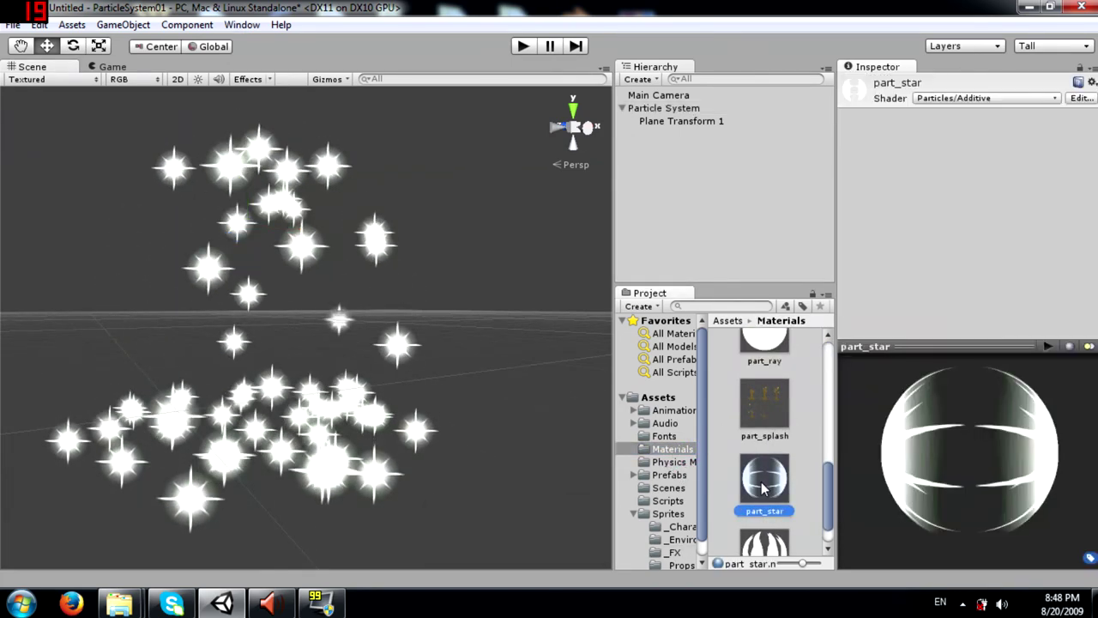
pyautogui.click(939, 99)
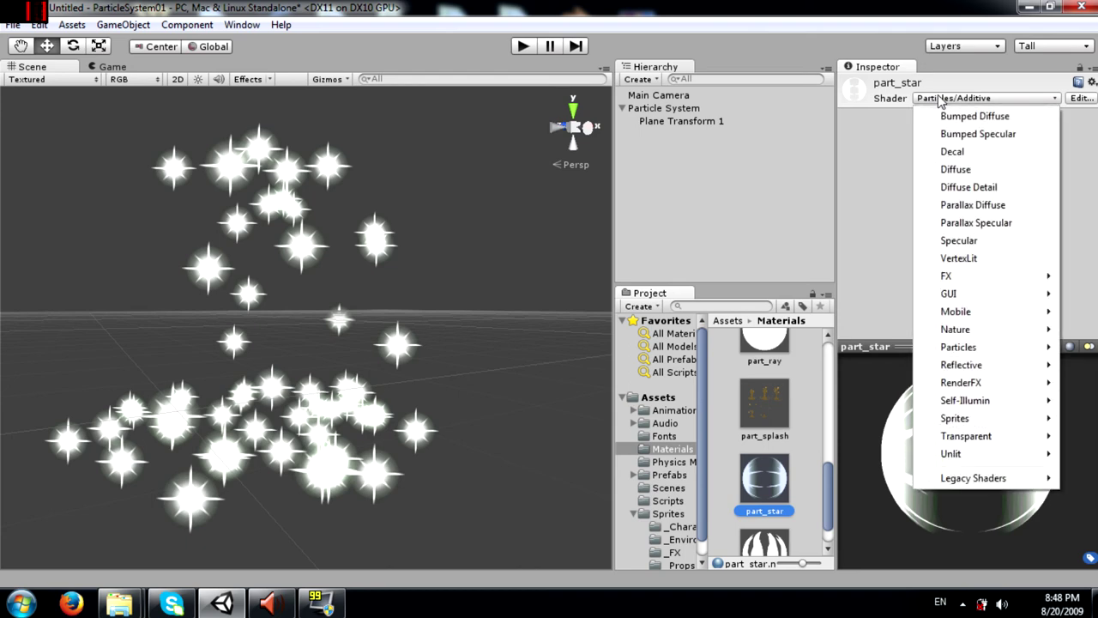
pyautogui.click(886, 121)
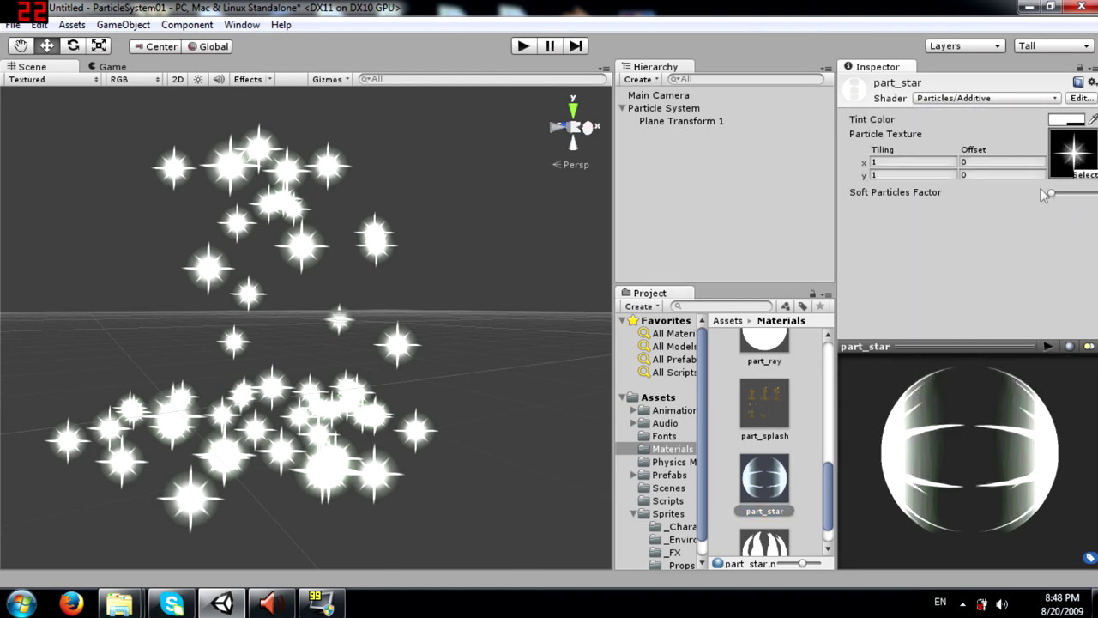
pyautogui.click(1086, 175)
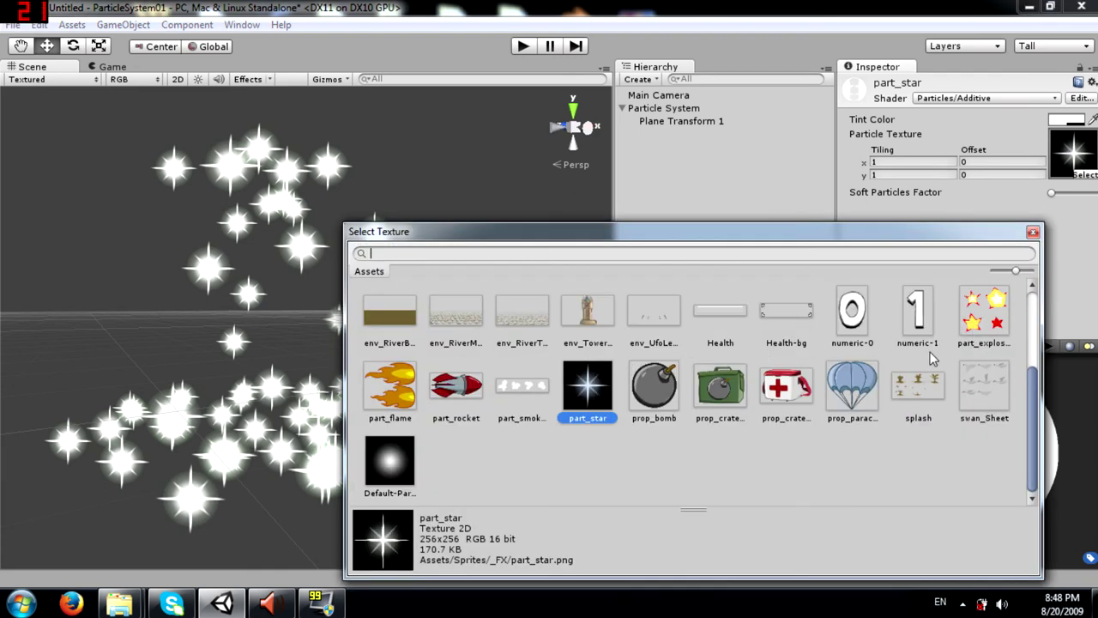
pyautogui.press('Escape')
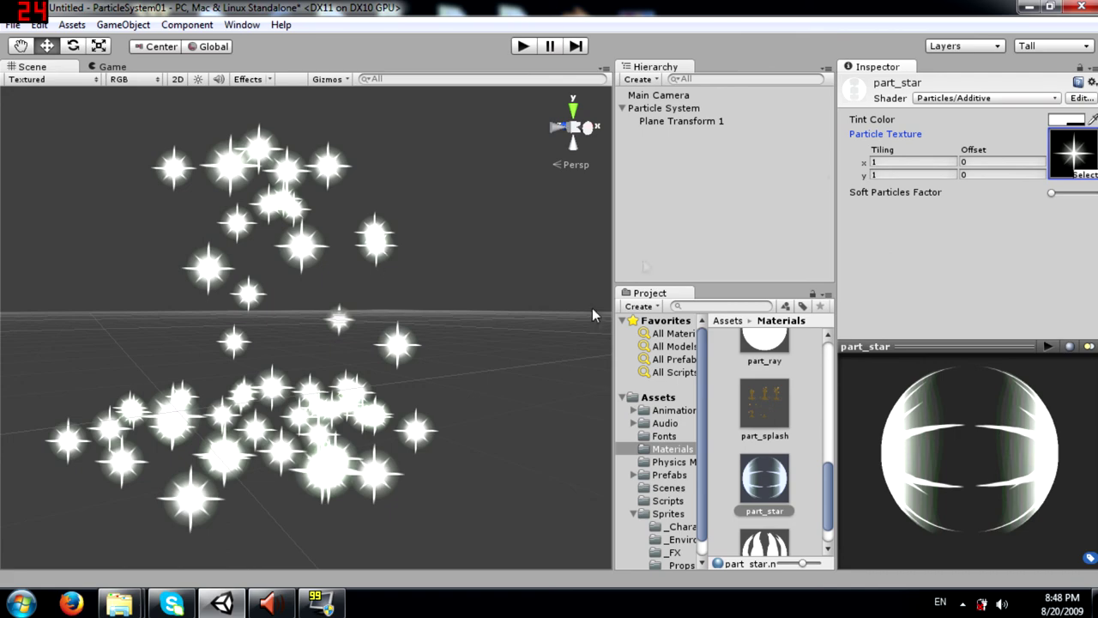
# Reselect the Particle System and show the Renderer module's Material and Sort Mode settings
pyautogui.click(691, 109)
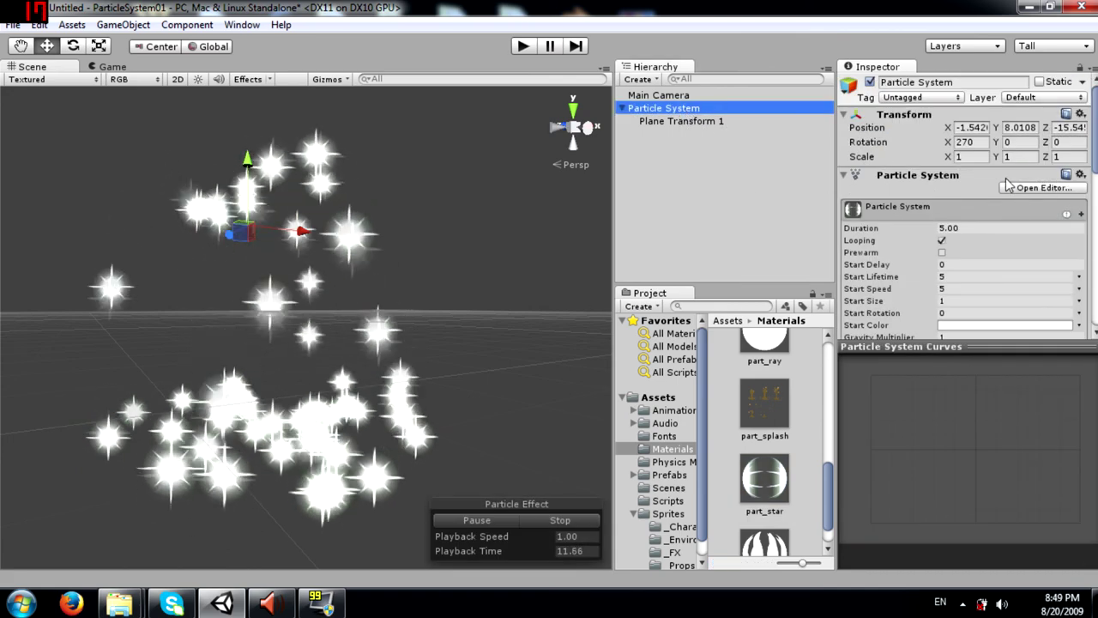
pyautogui.scroll(-15, 1003, 181)
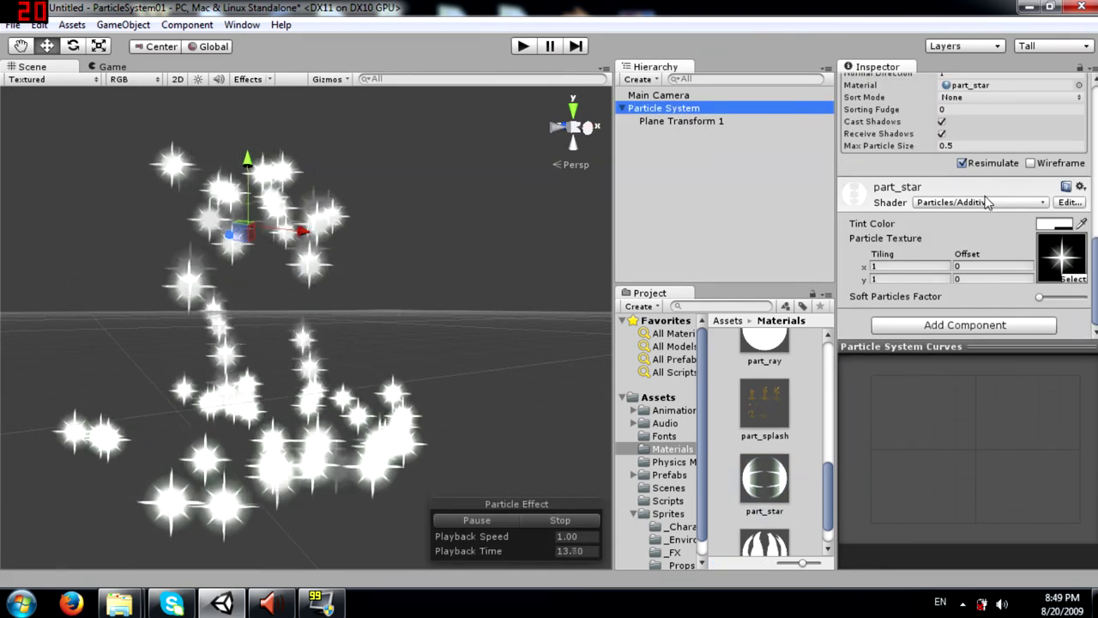
pyautogui.scroll(2, 988, 200)
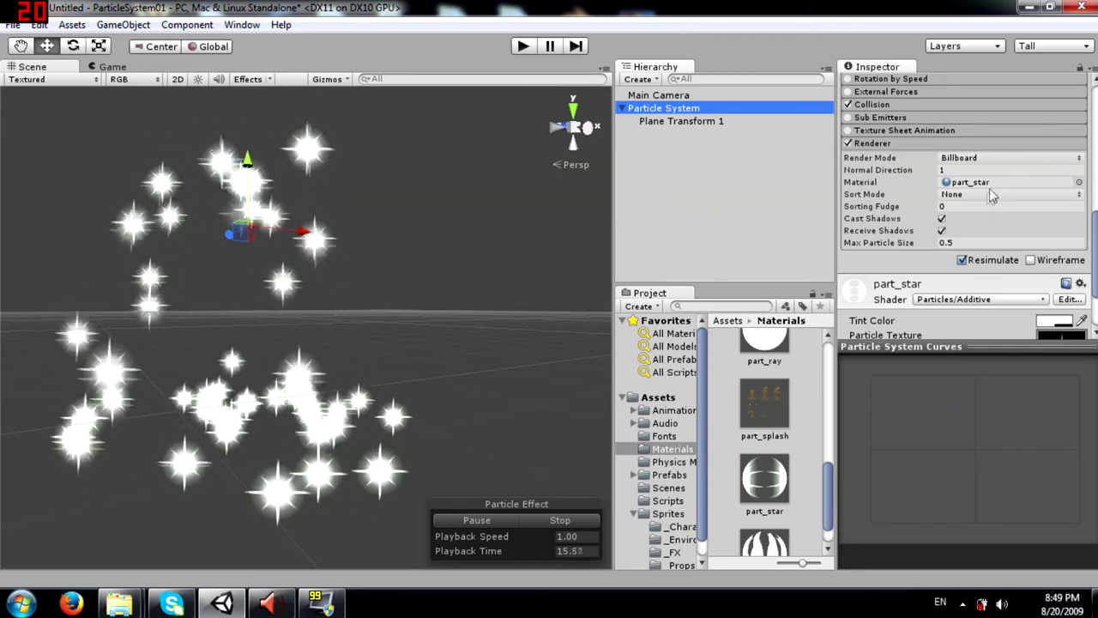
pyautogui.click(867, 199)
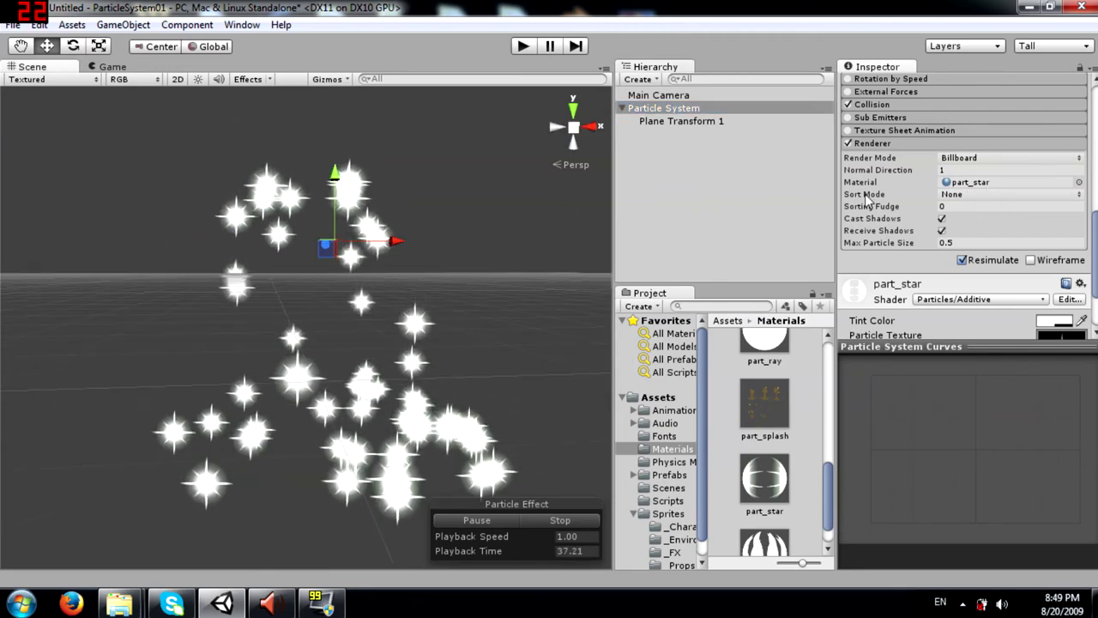
pyautogui.moveTo(867, 199)
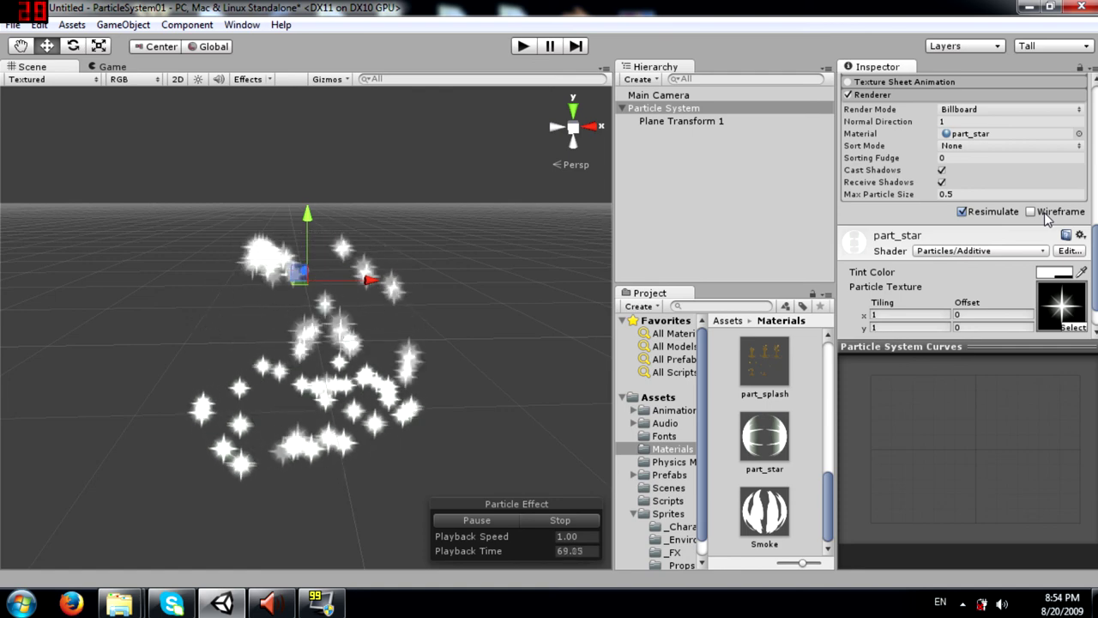
# Turn on the Wireframe display for the particles, look at it in the scene, and turn it off again
pyautogui.click(1031, 212)
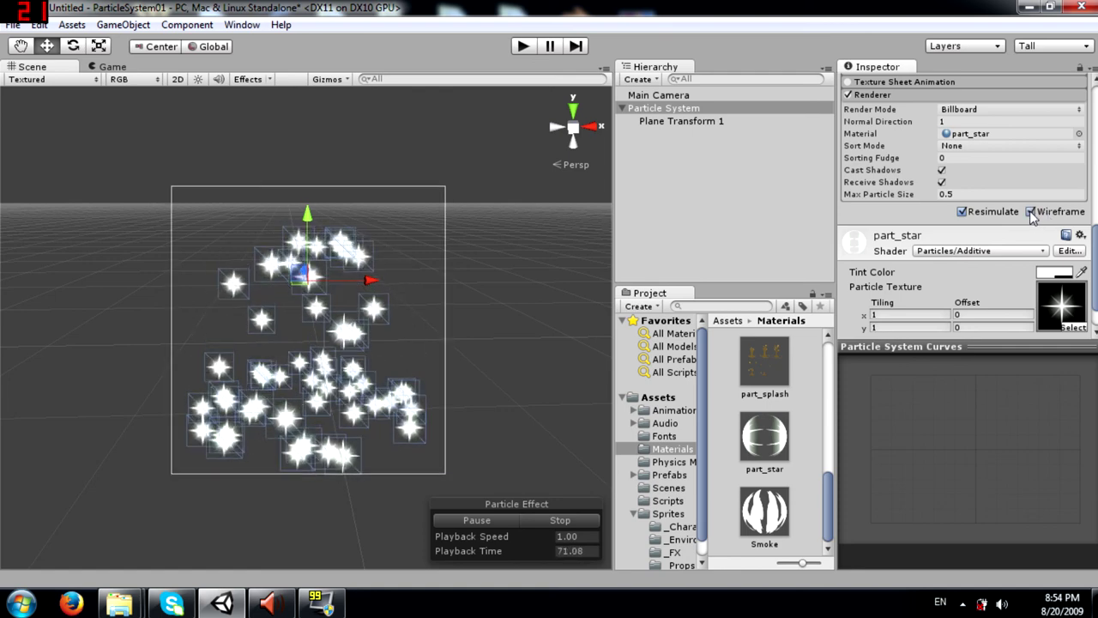
pyautogui.keyDown('alt'); pyautogui.moveTo(526, 303); pyautogui.dragTo(463, 343); pyautogui.keyUp('alt')
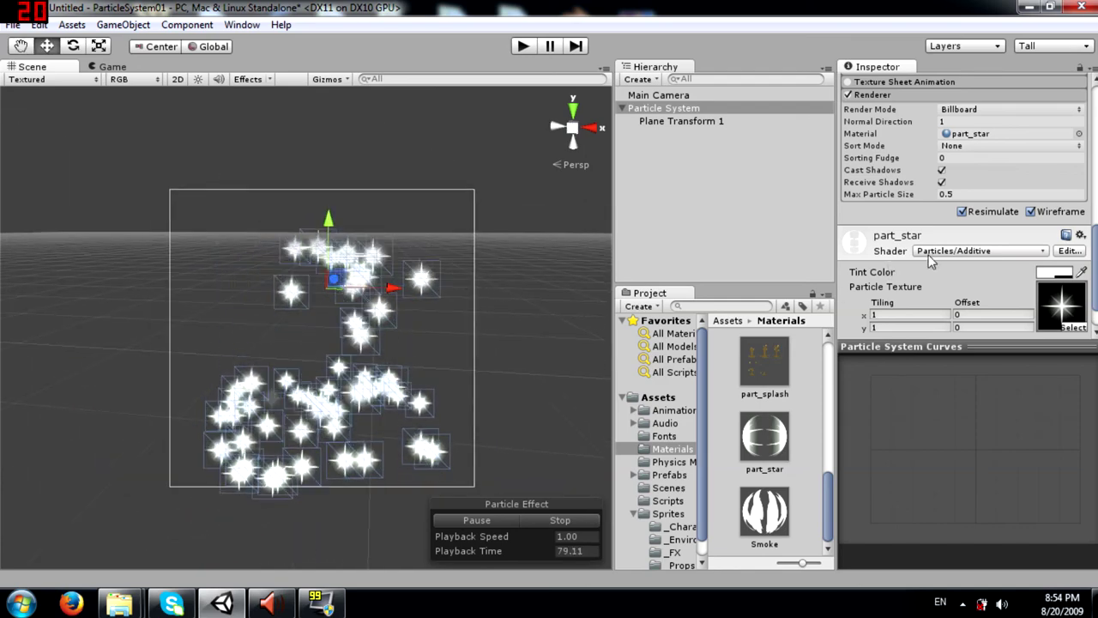
pyautogui.click(1031, 211)
pyautogui.scroll(5, 920, 227)
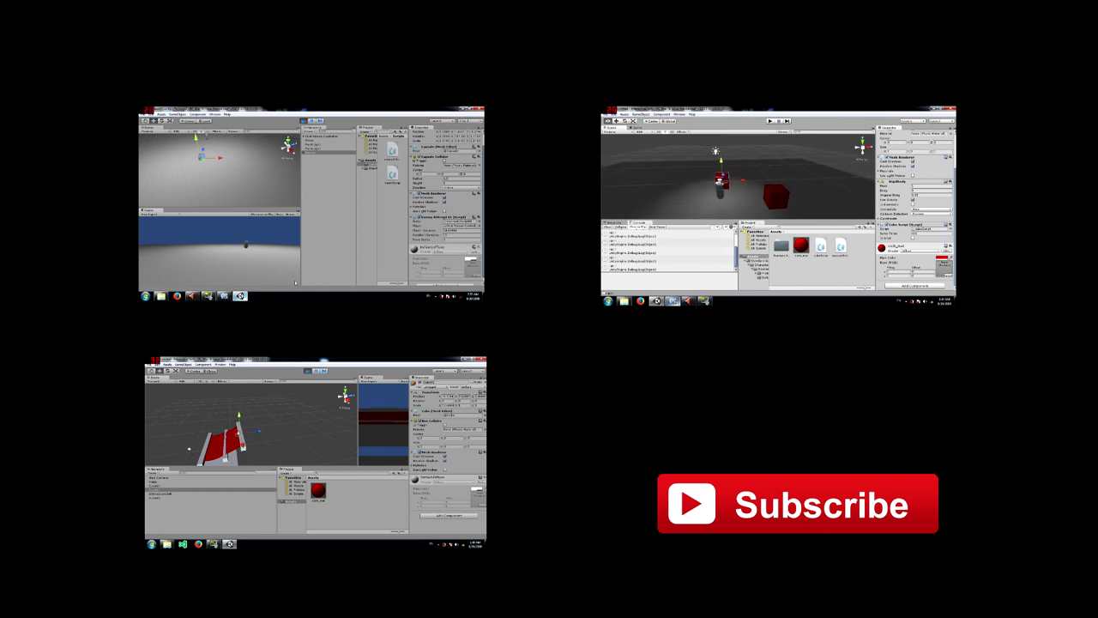